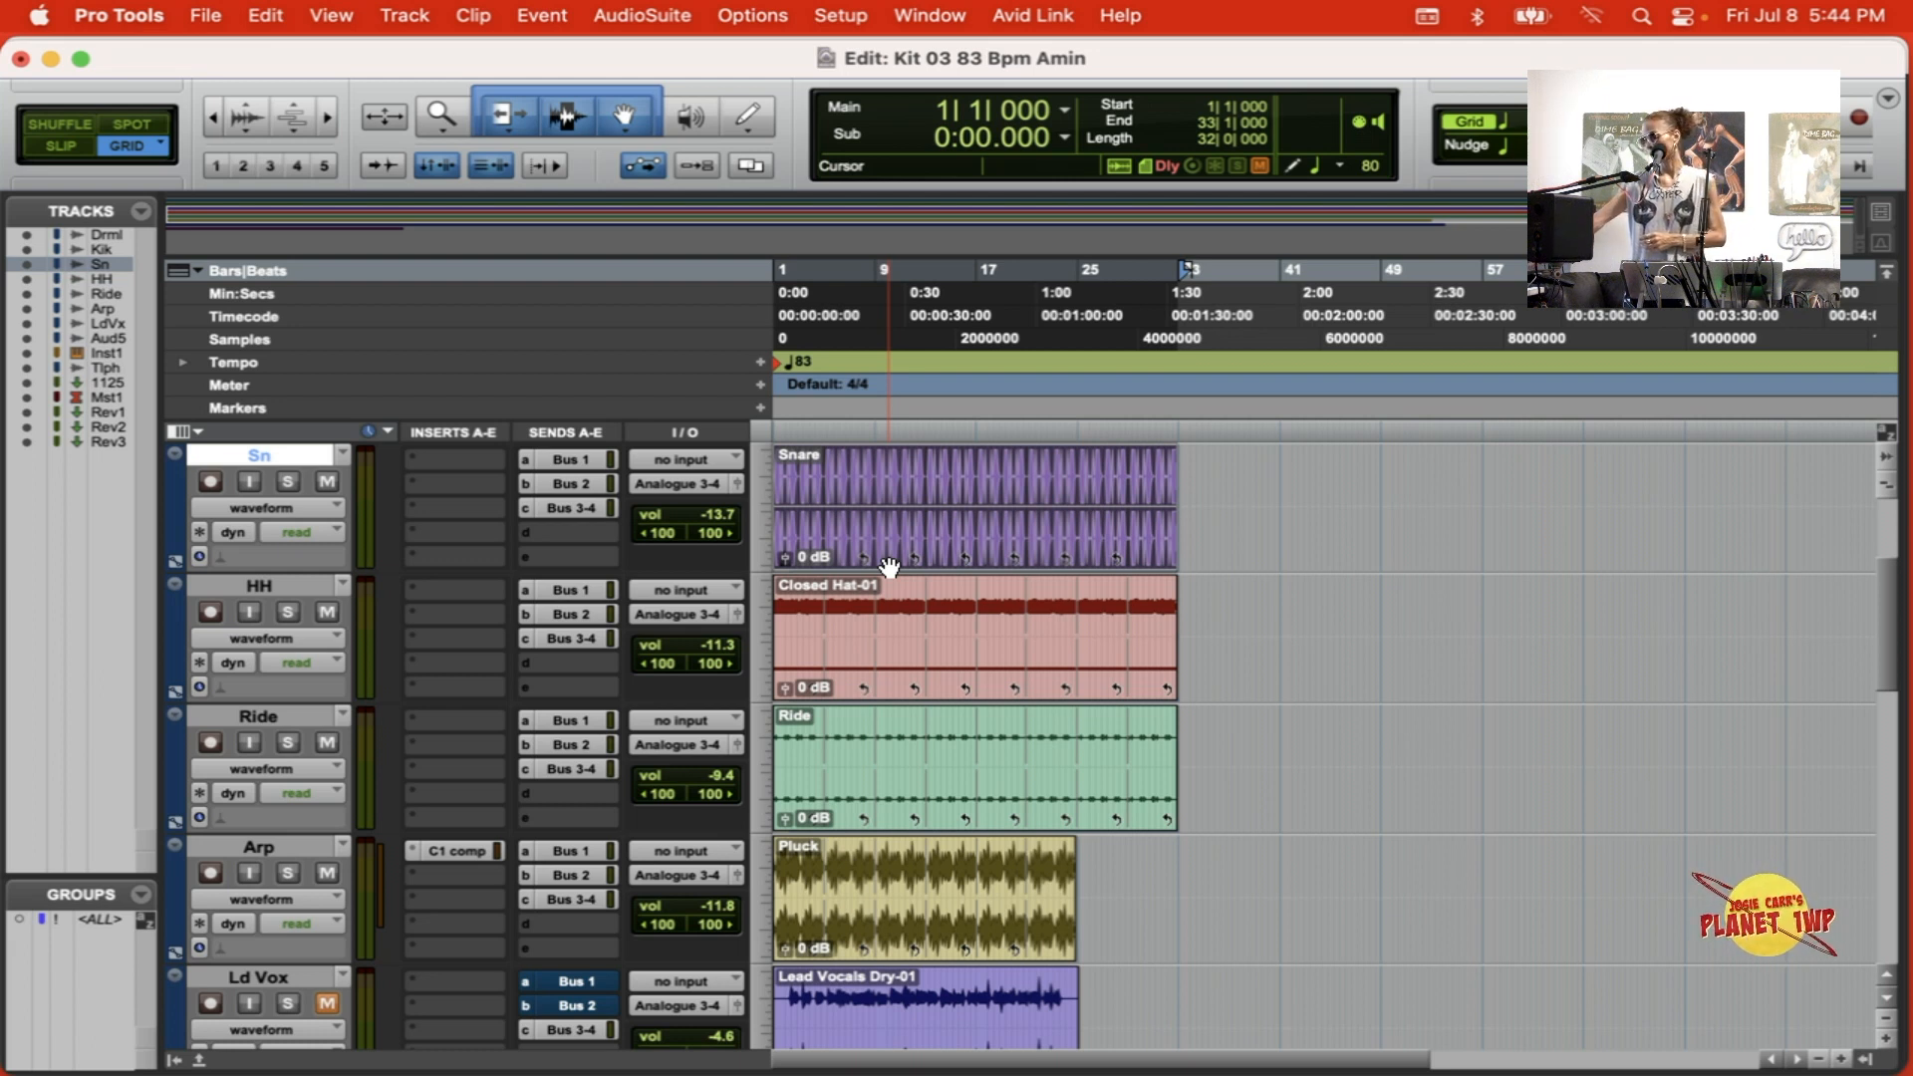
Step: Select the Rev3 track at the end of the session and switch to the Mix window
scroll(390, 683, "down", 15)
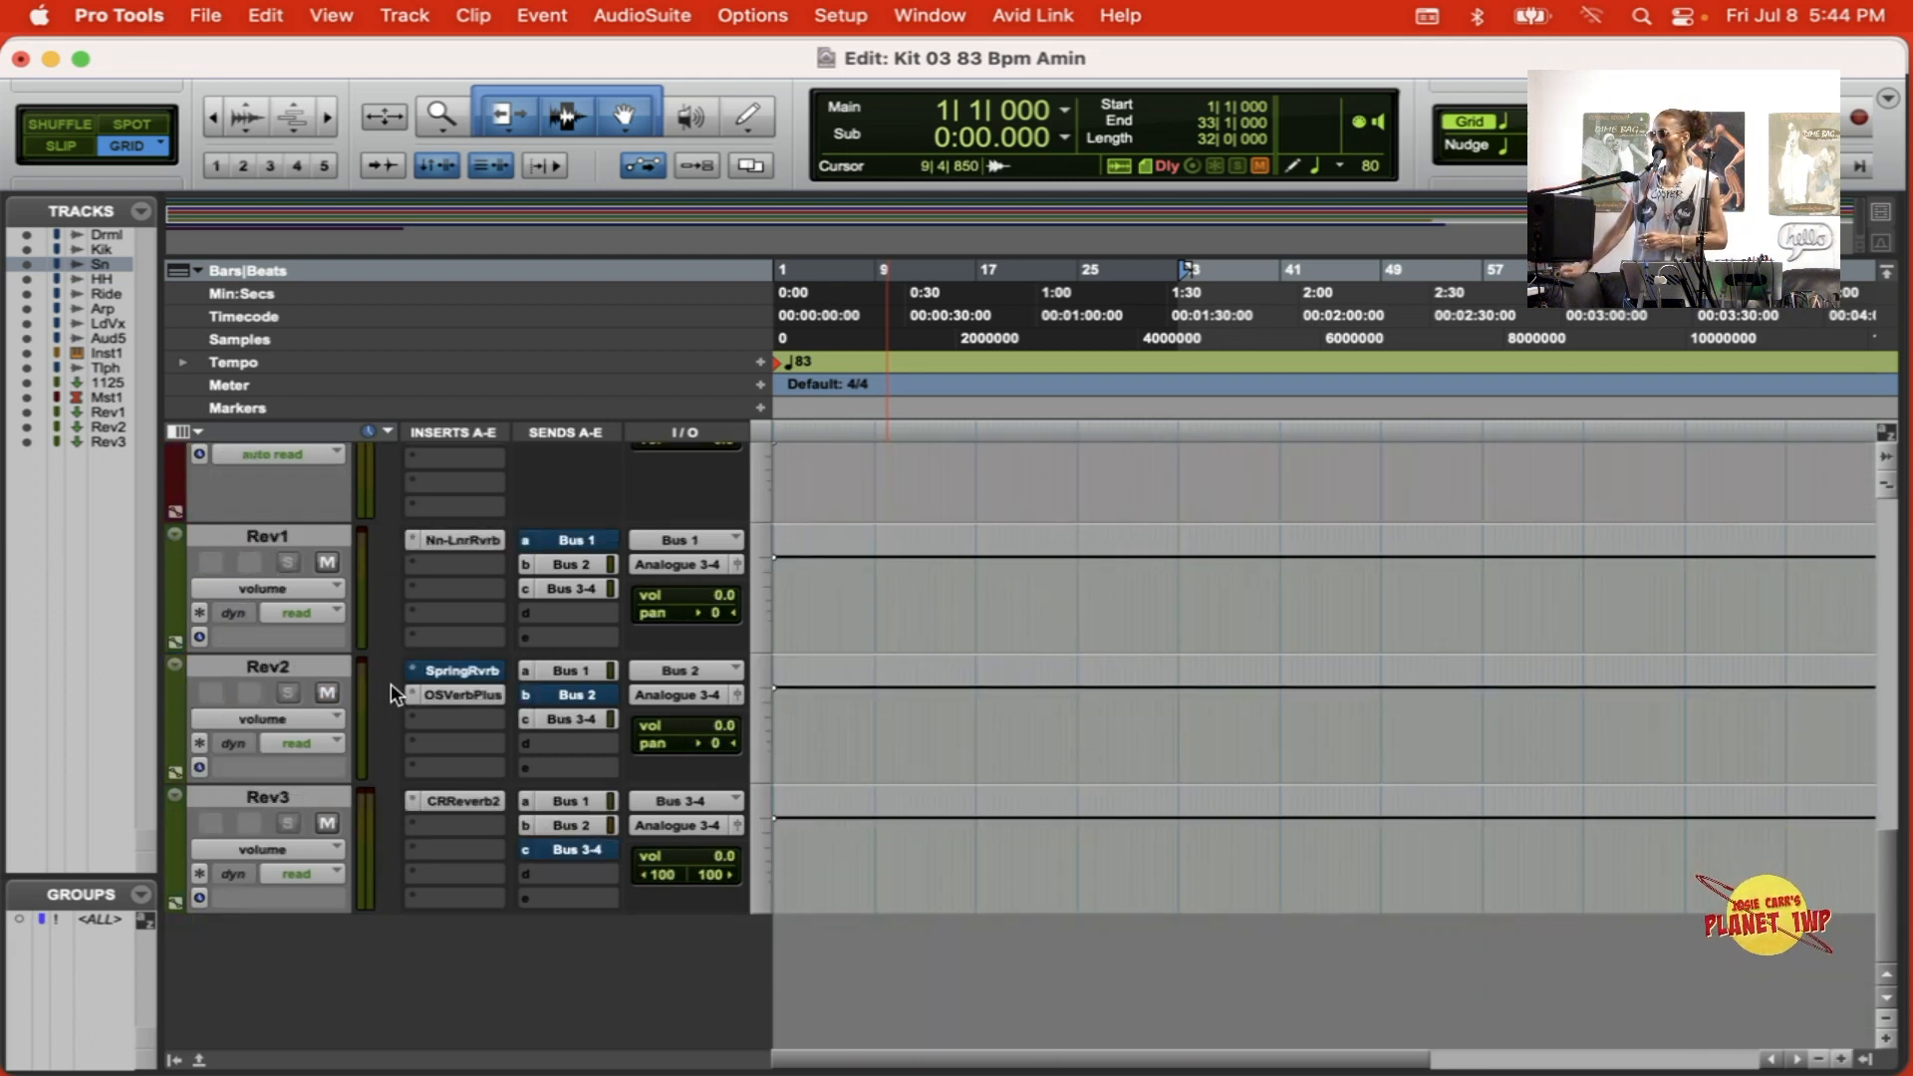
left_click(266, 788)
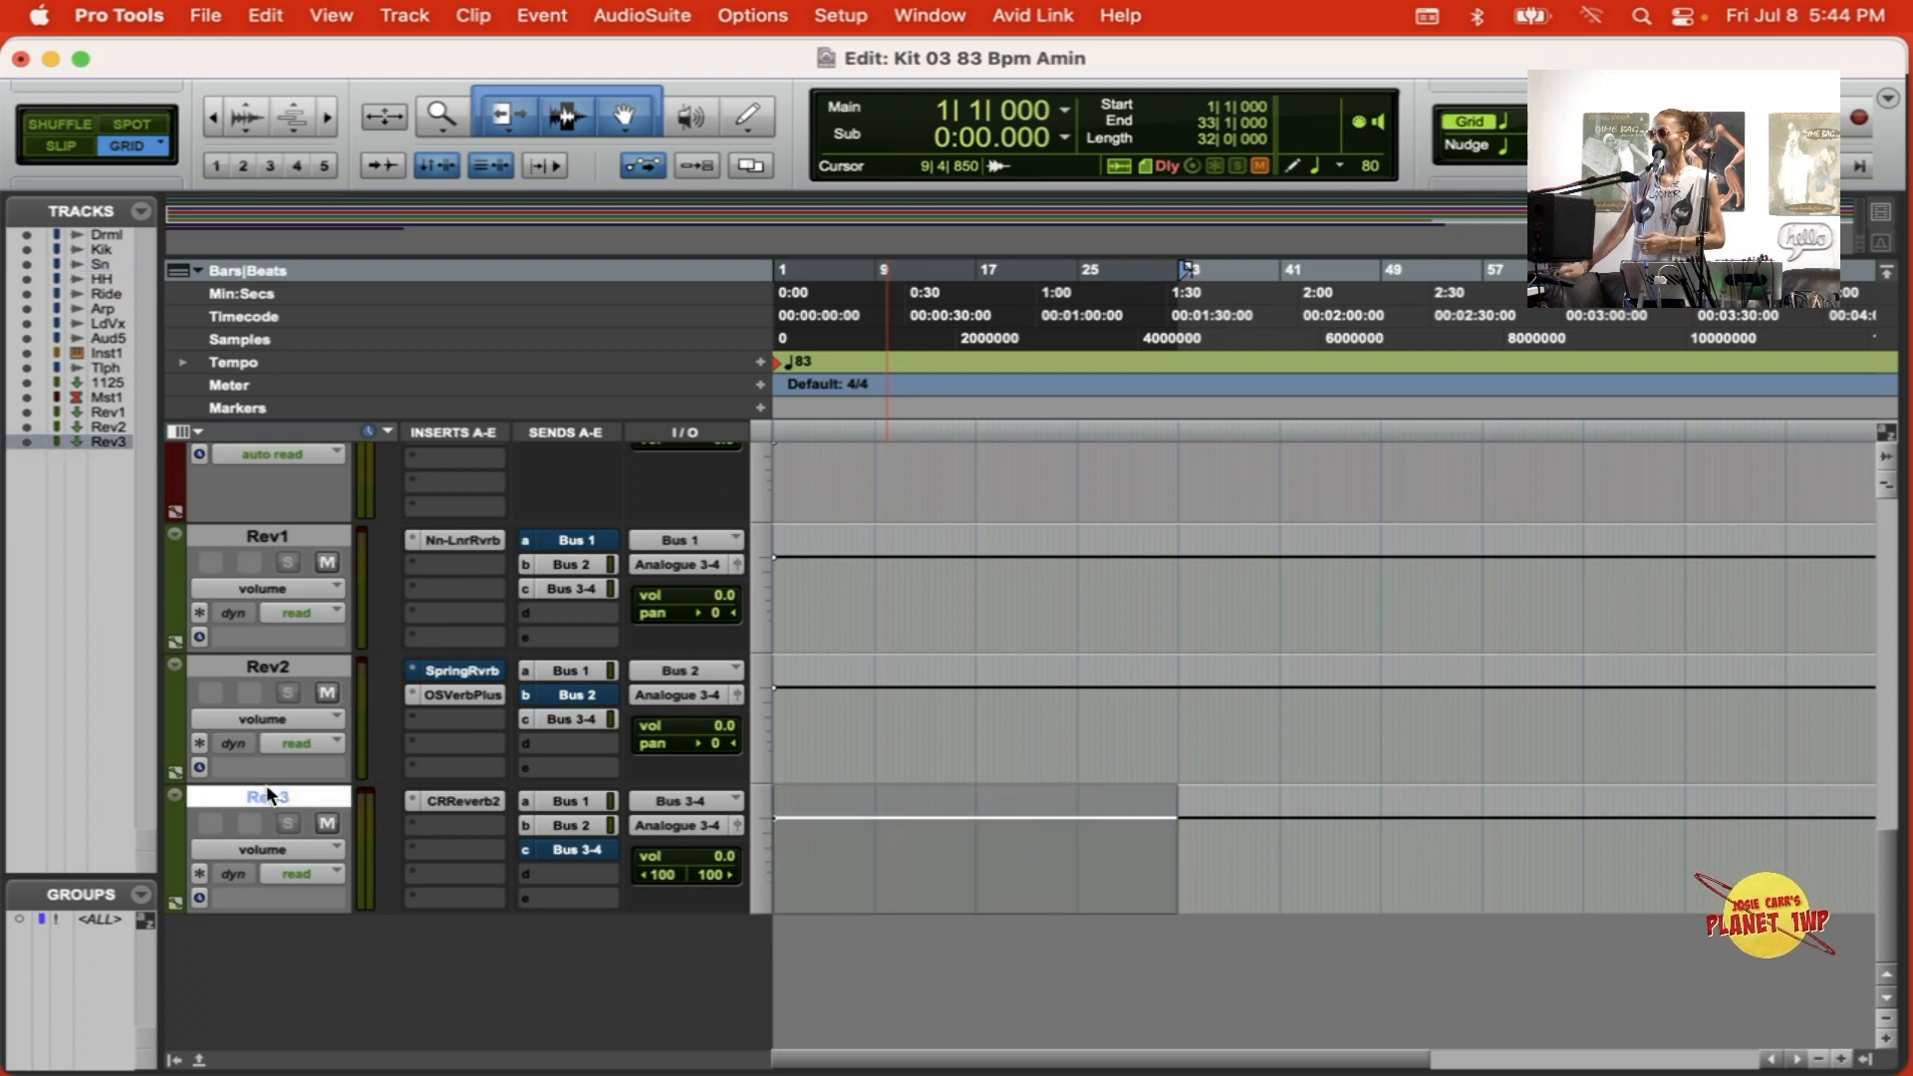
scroll(266, 786, "up", 15)
scroll(266, 785, "down", 15)
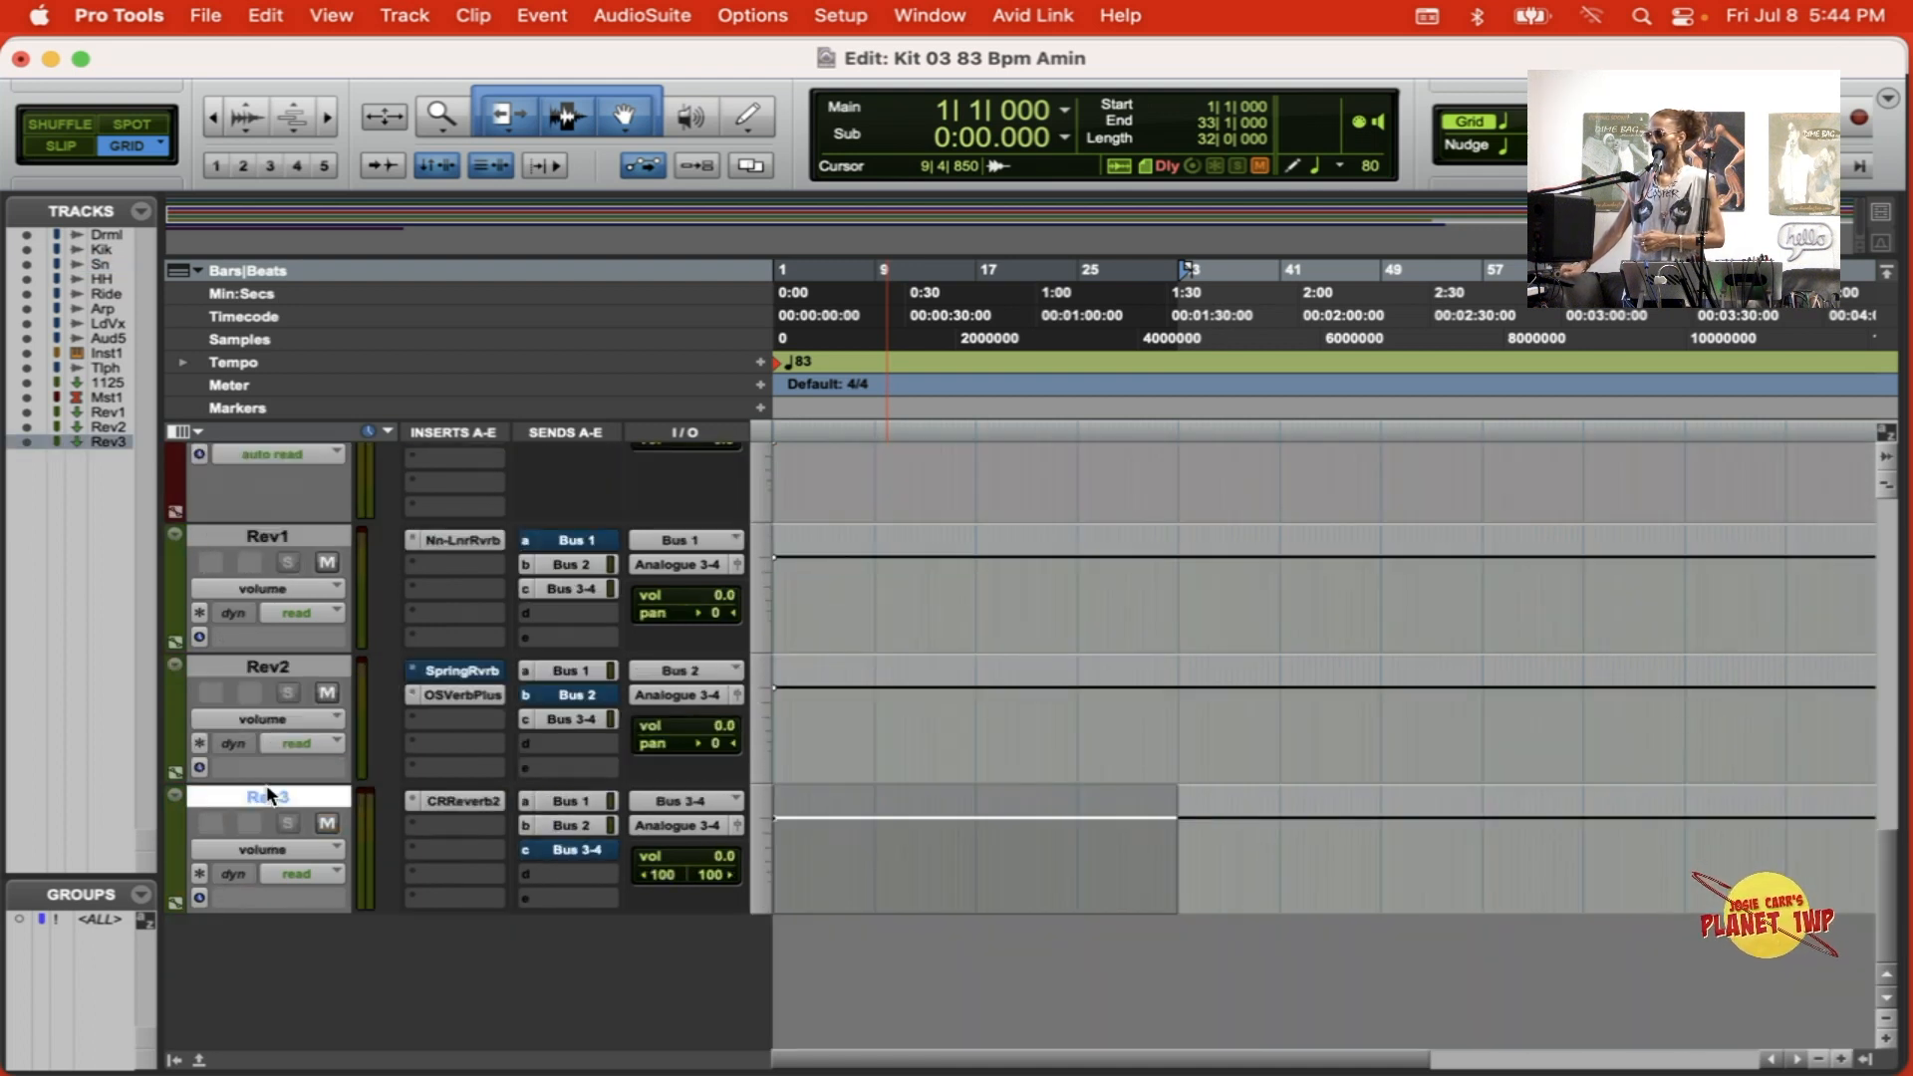
right_click(266, 785)
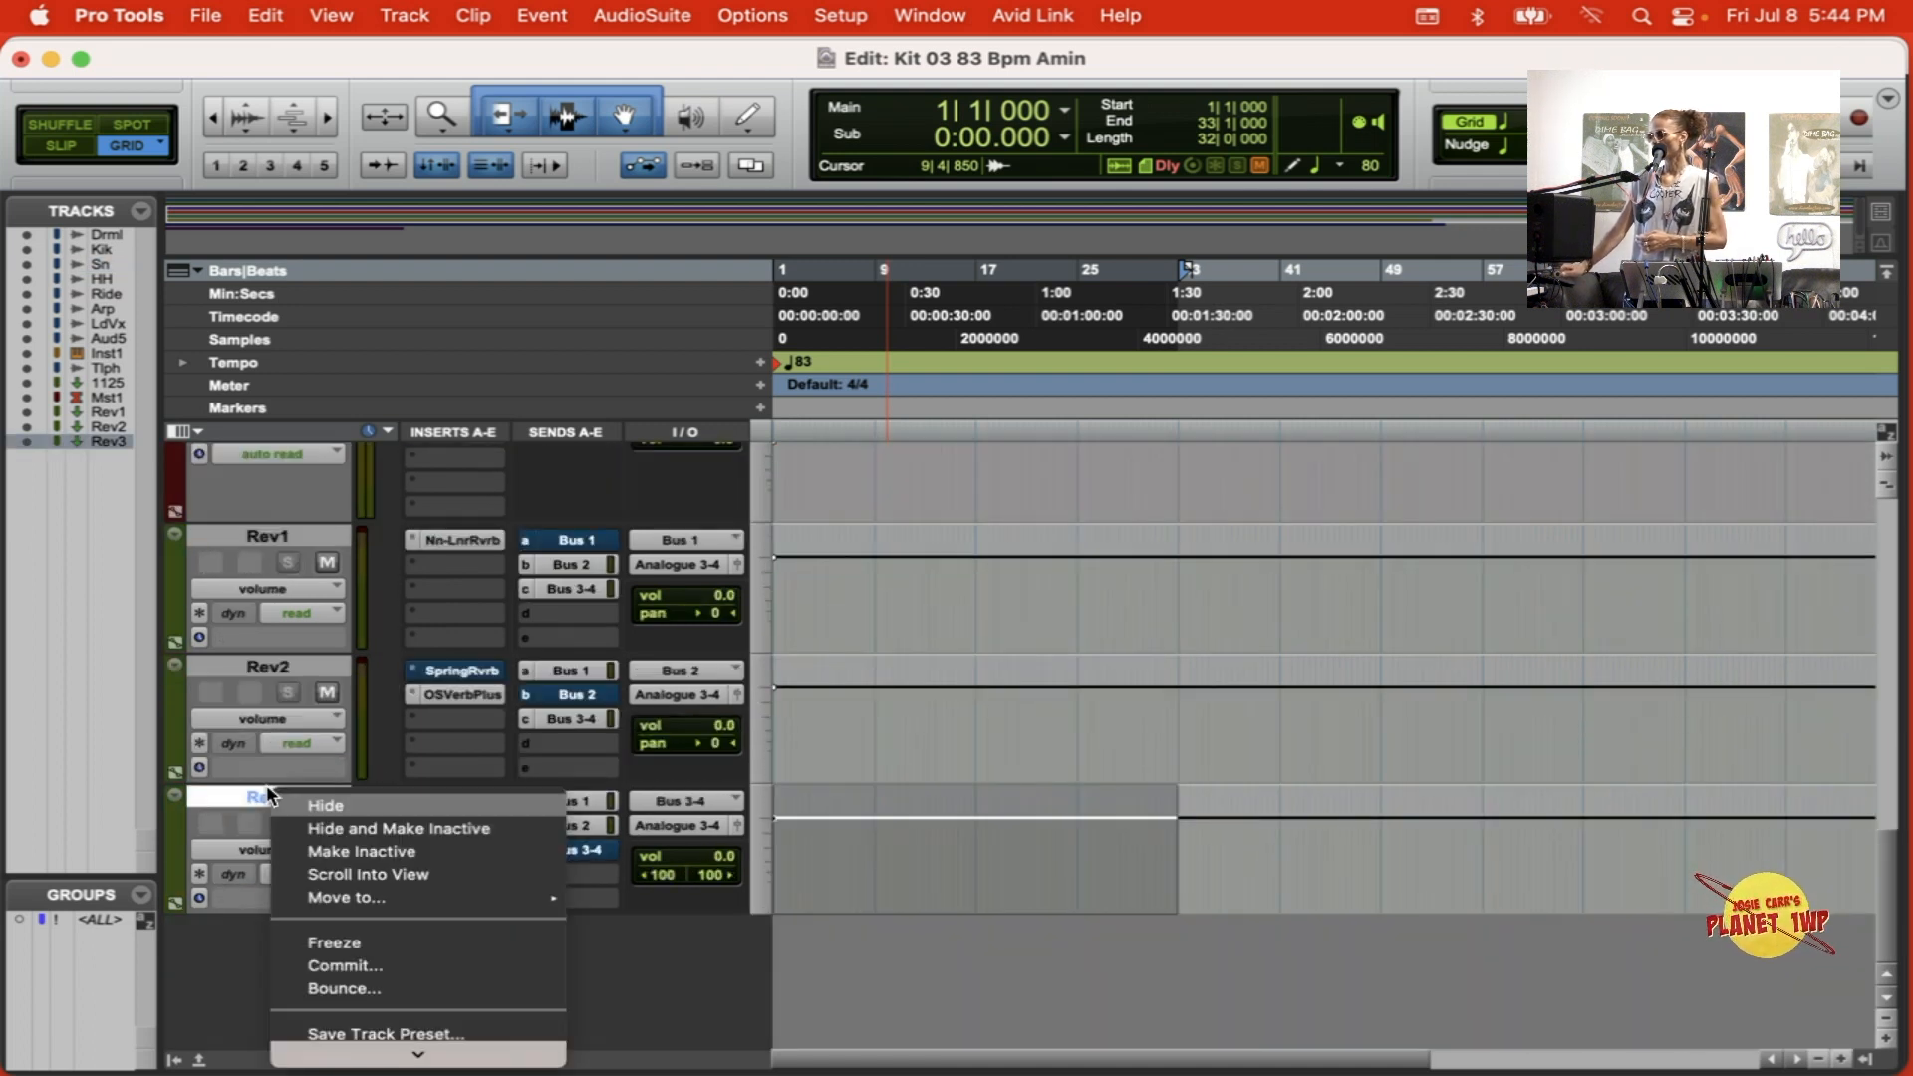
left_click(414, 5)
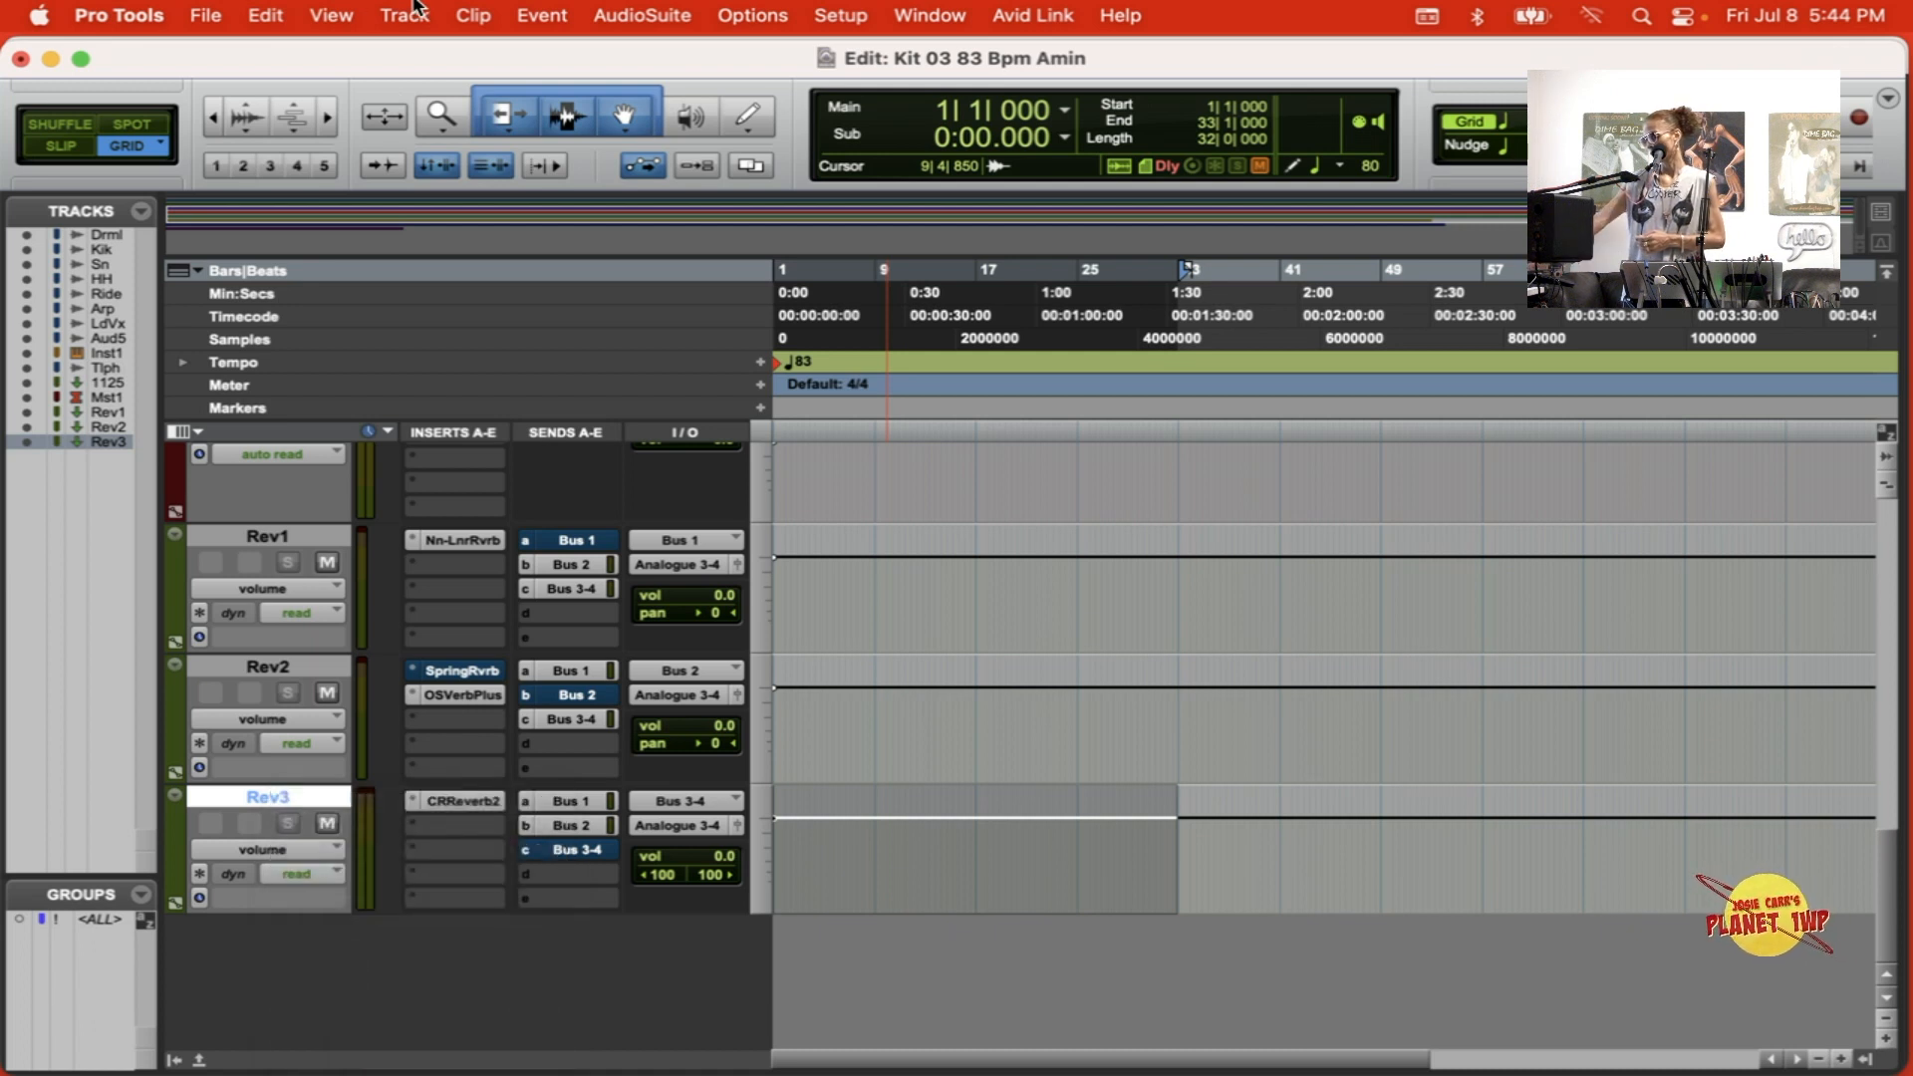
key("super+equal")
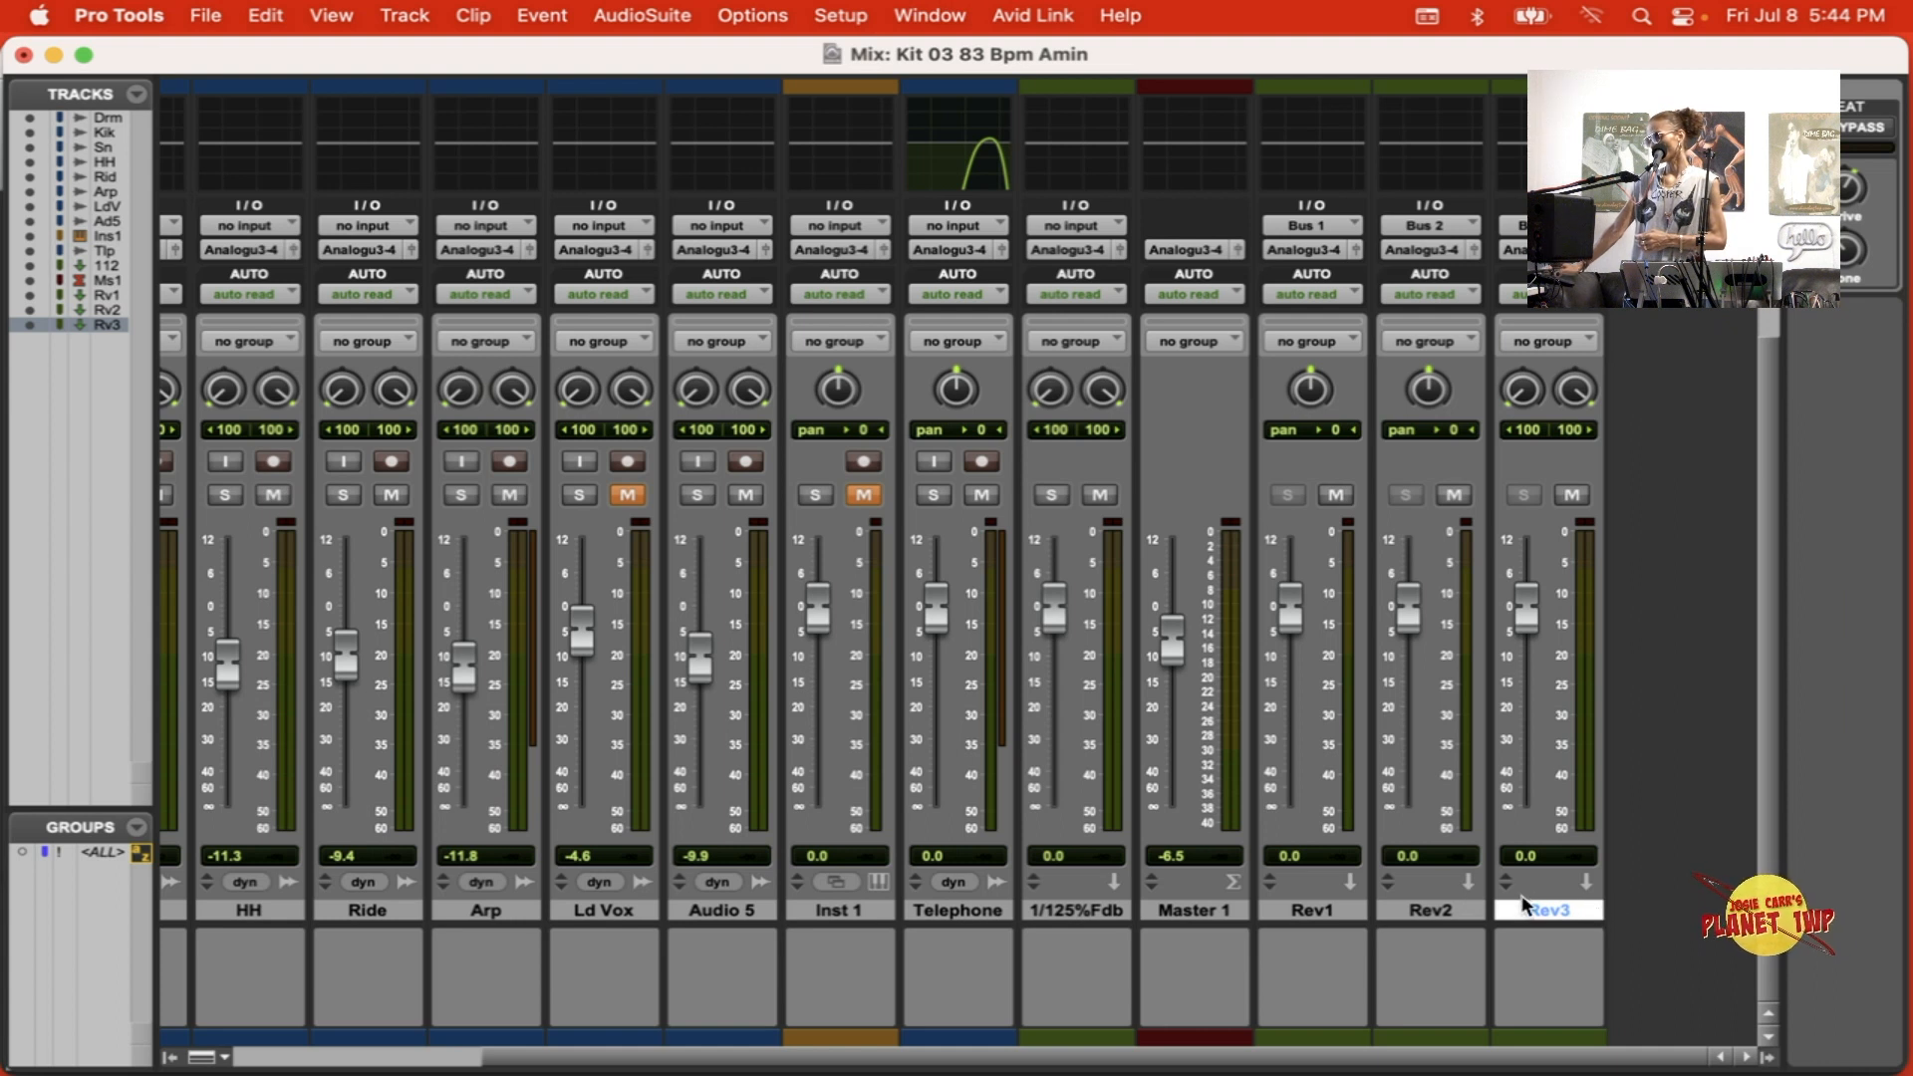
Step: Create one stereo Aux Input track named Ableton and lower its volume fader to -9.9 dB
left_click(428, 12)
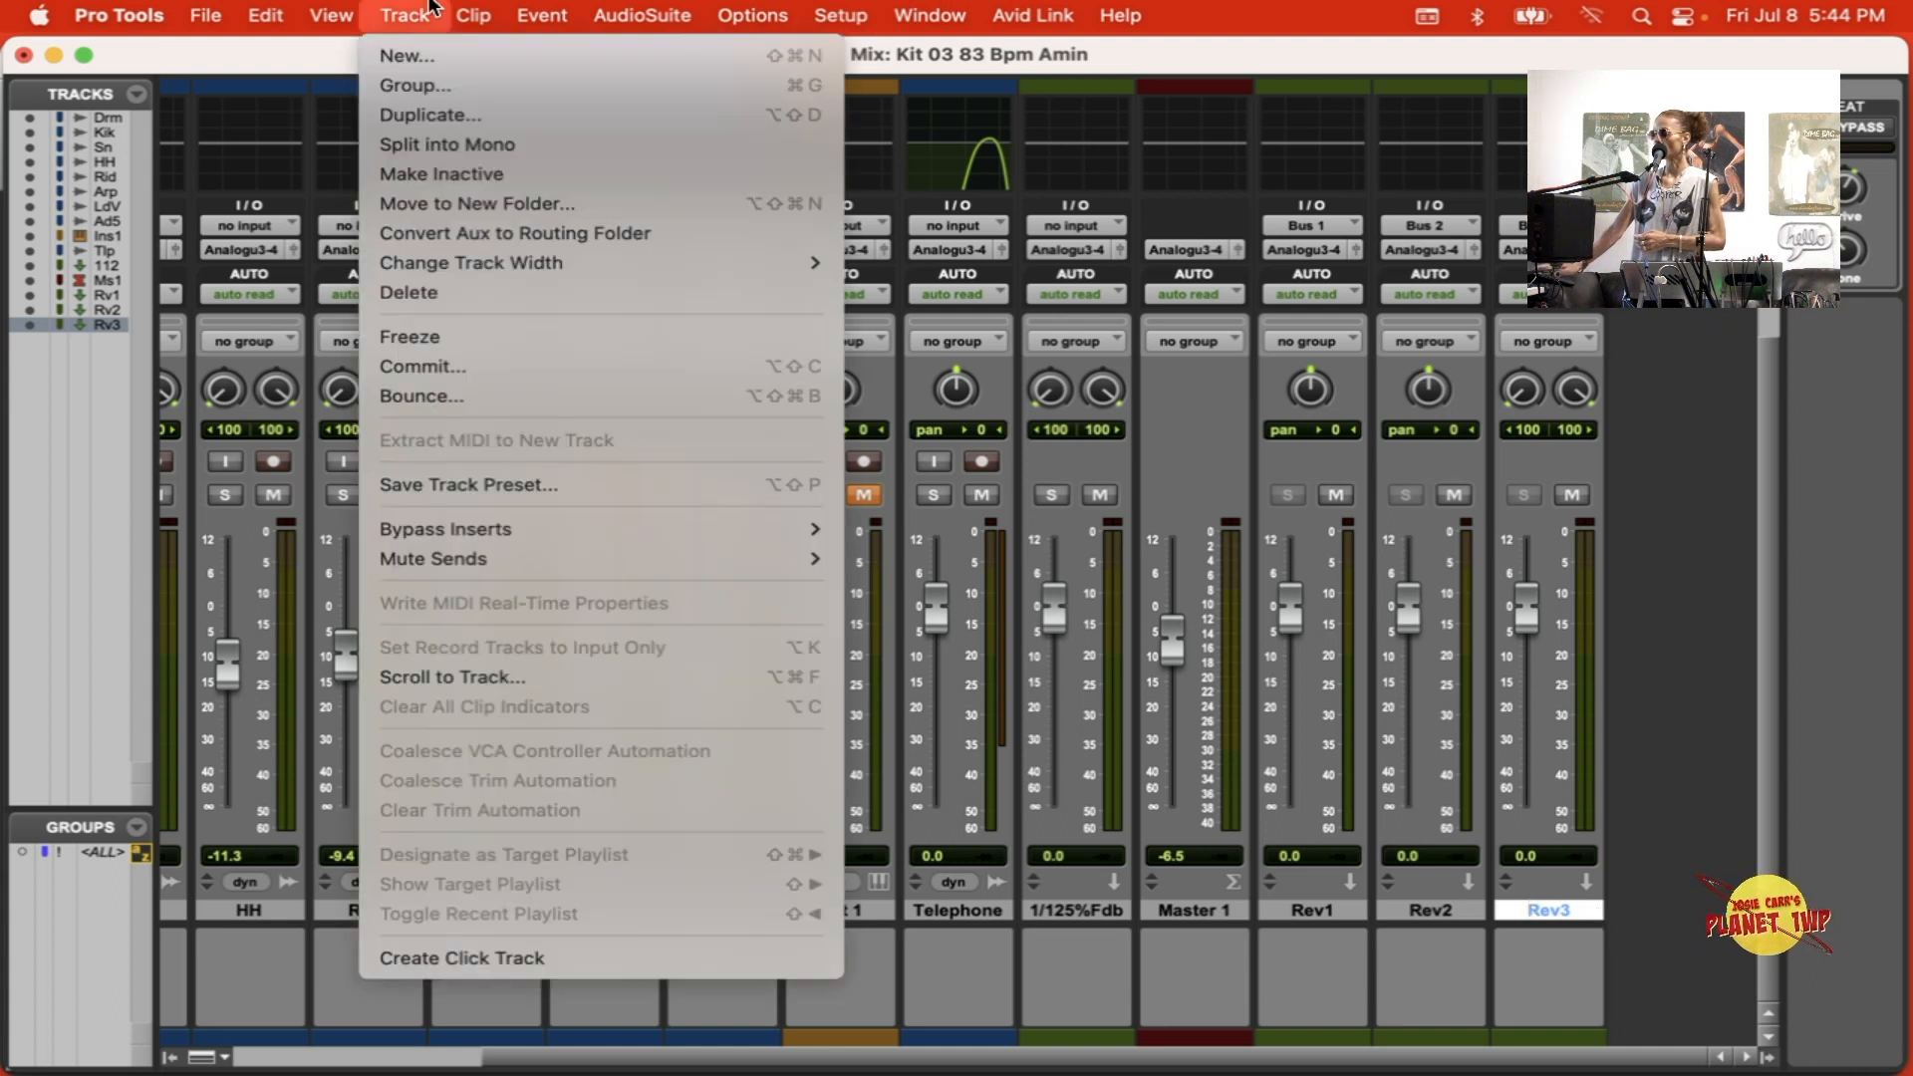
left_click(431, 55)
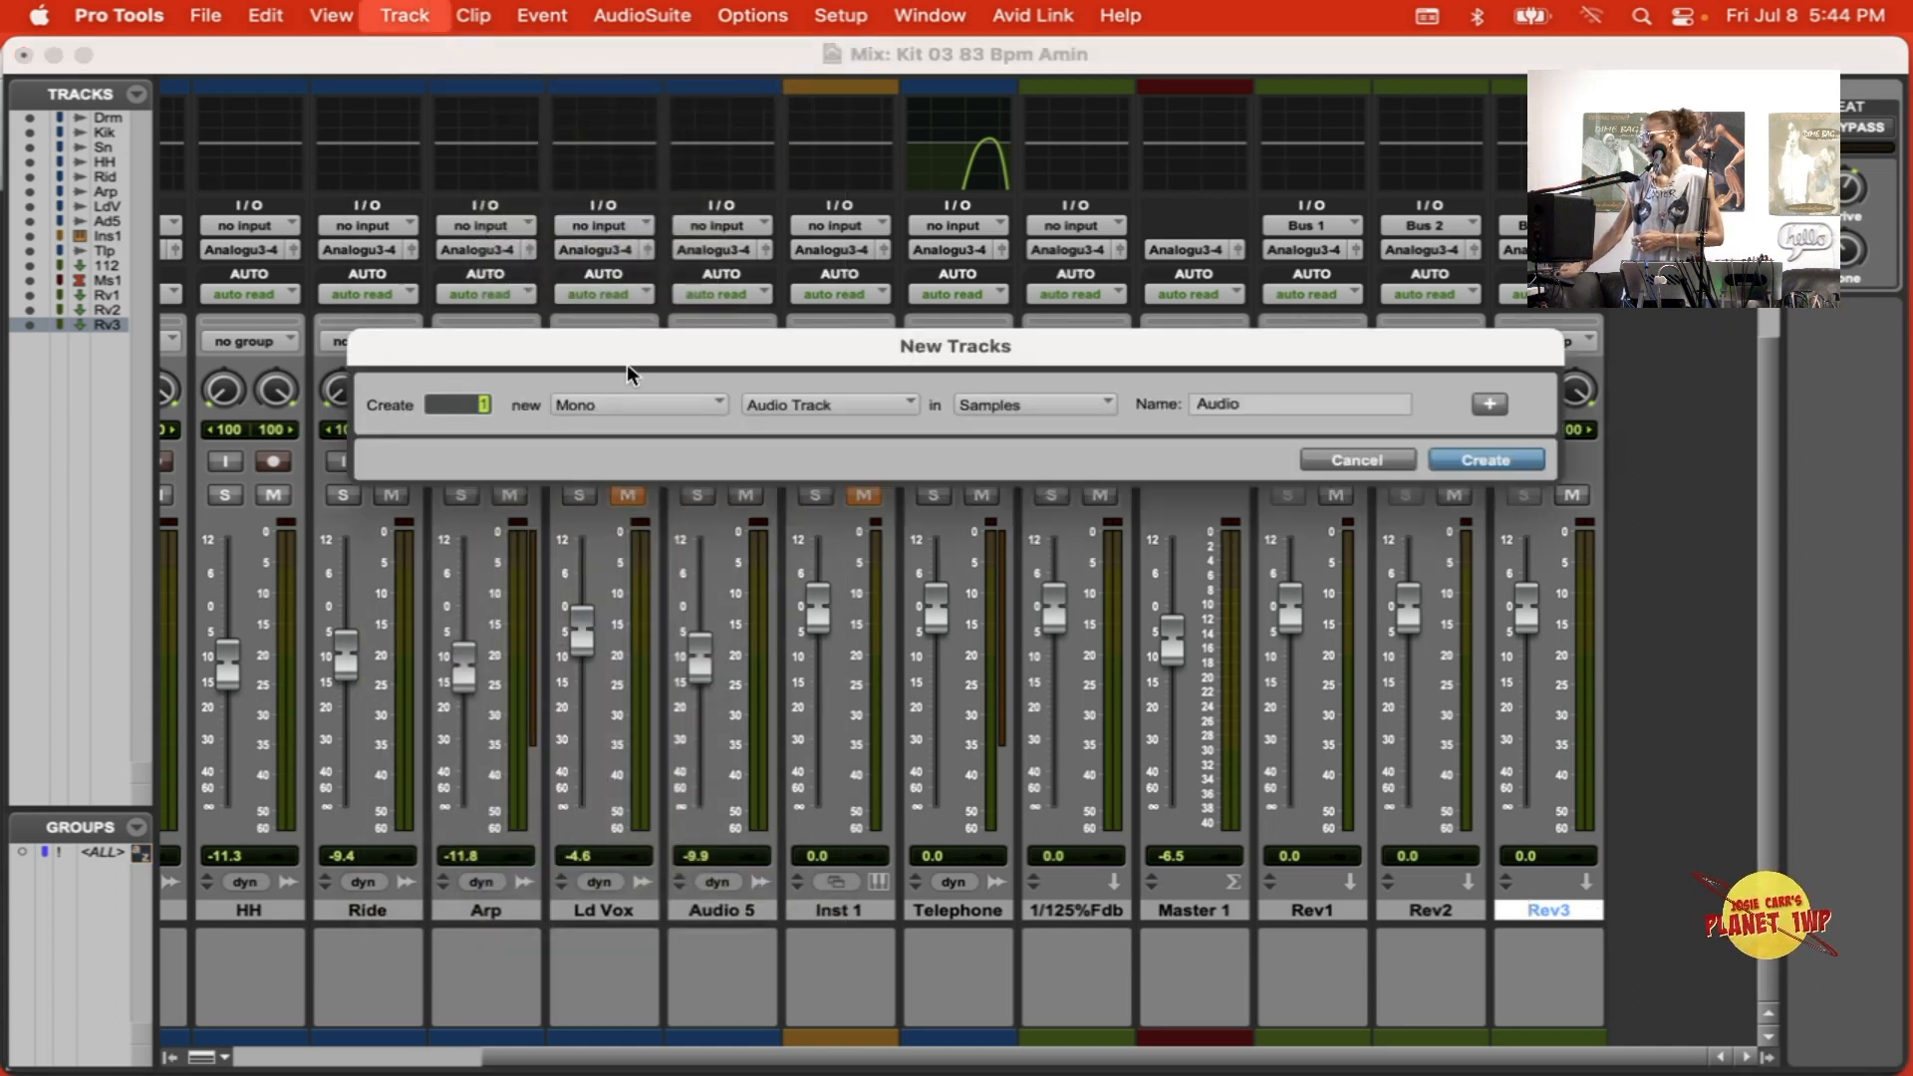
left_click(697, 399)
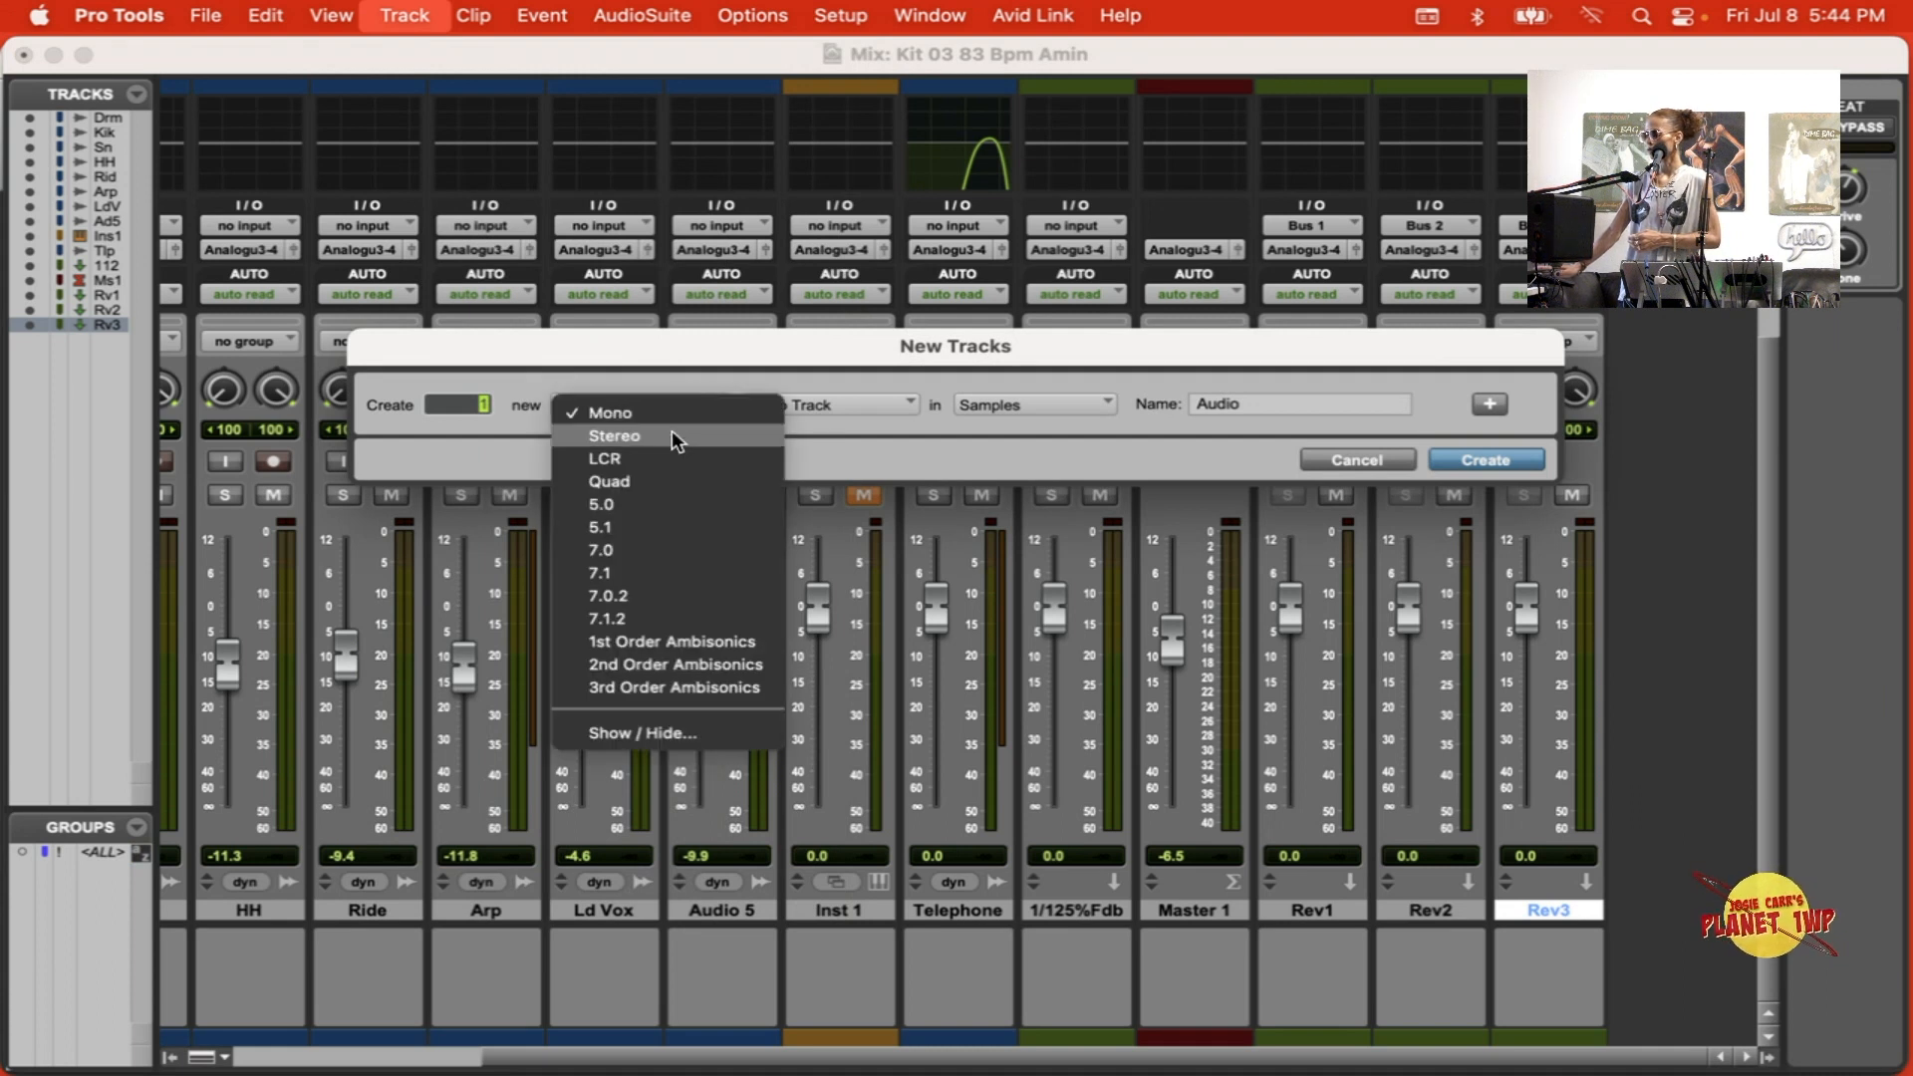
left_click(672, 431)
left_click(809, 400)
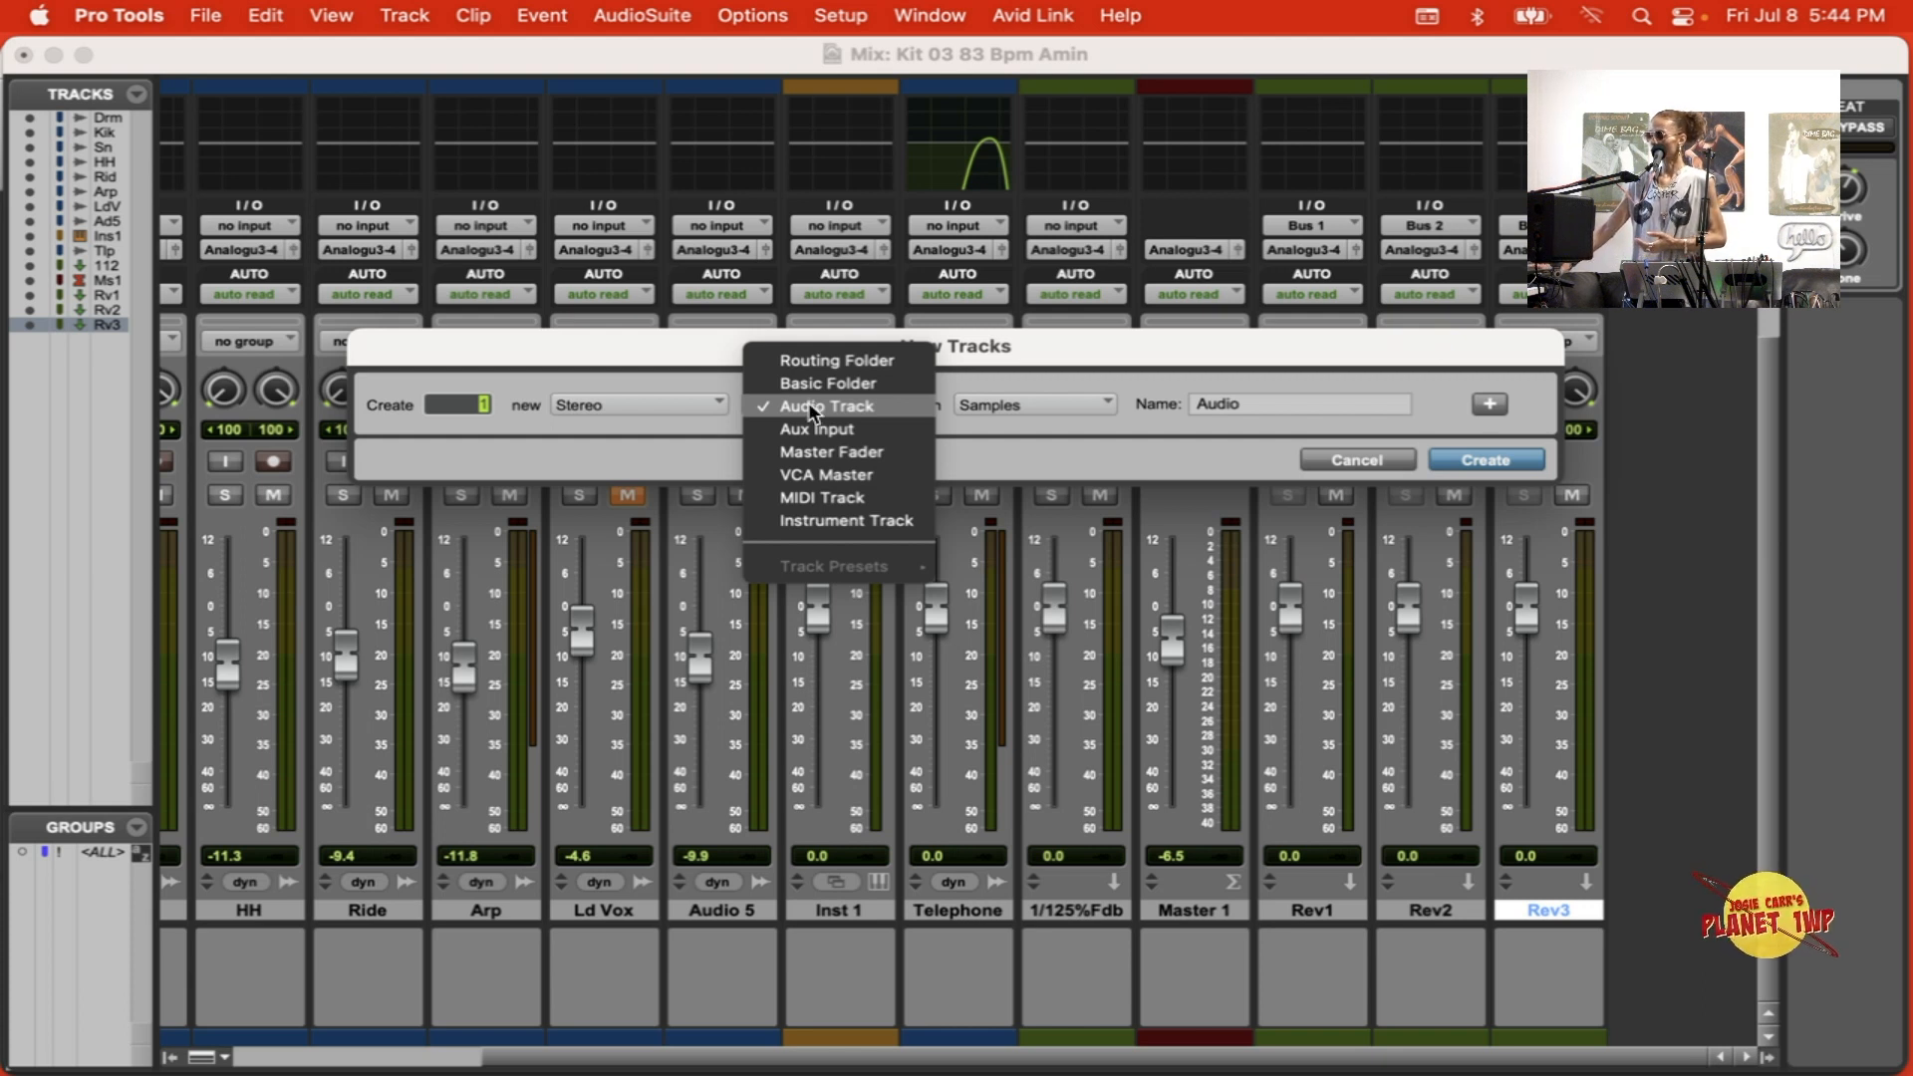
left_click(815, 427)
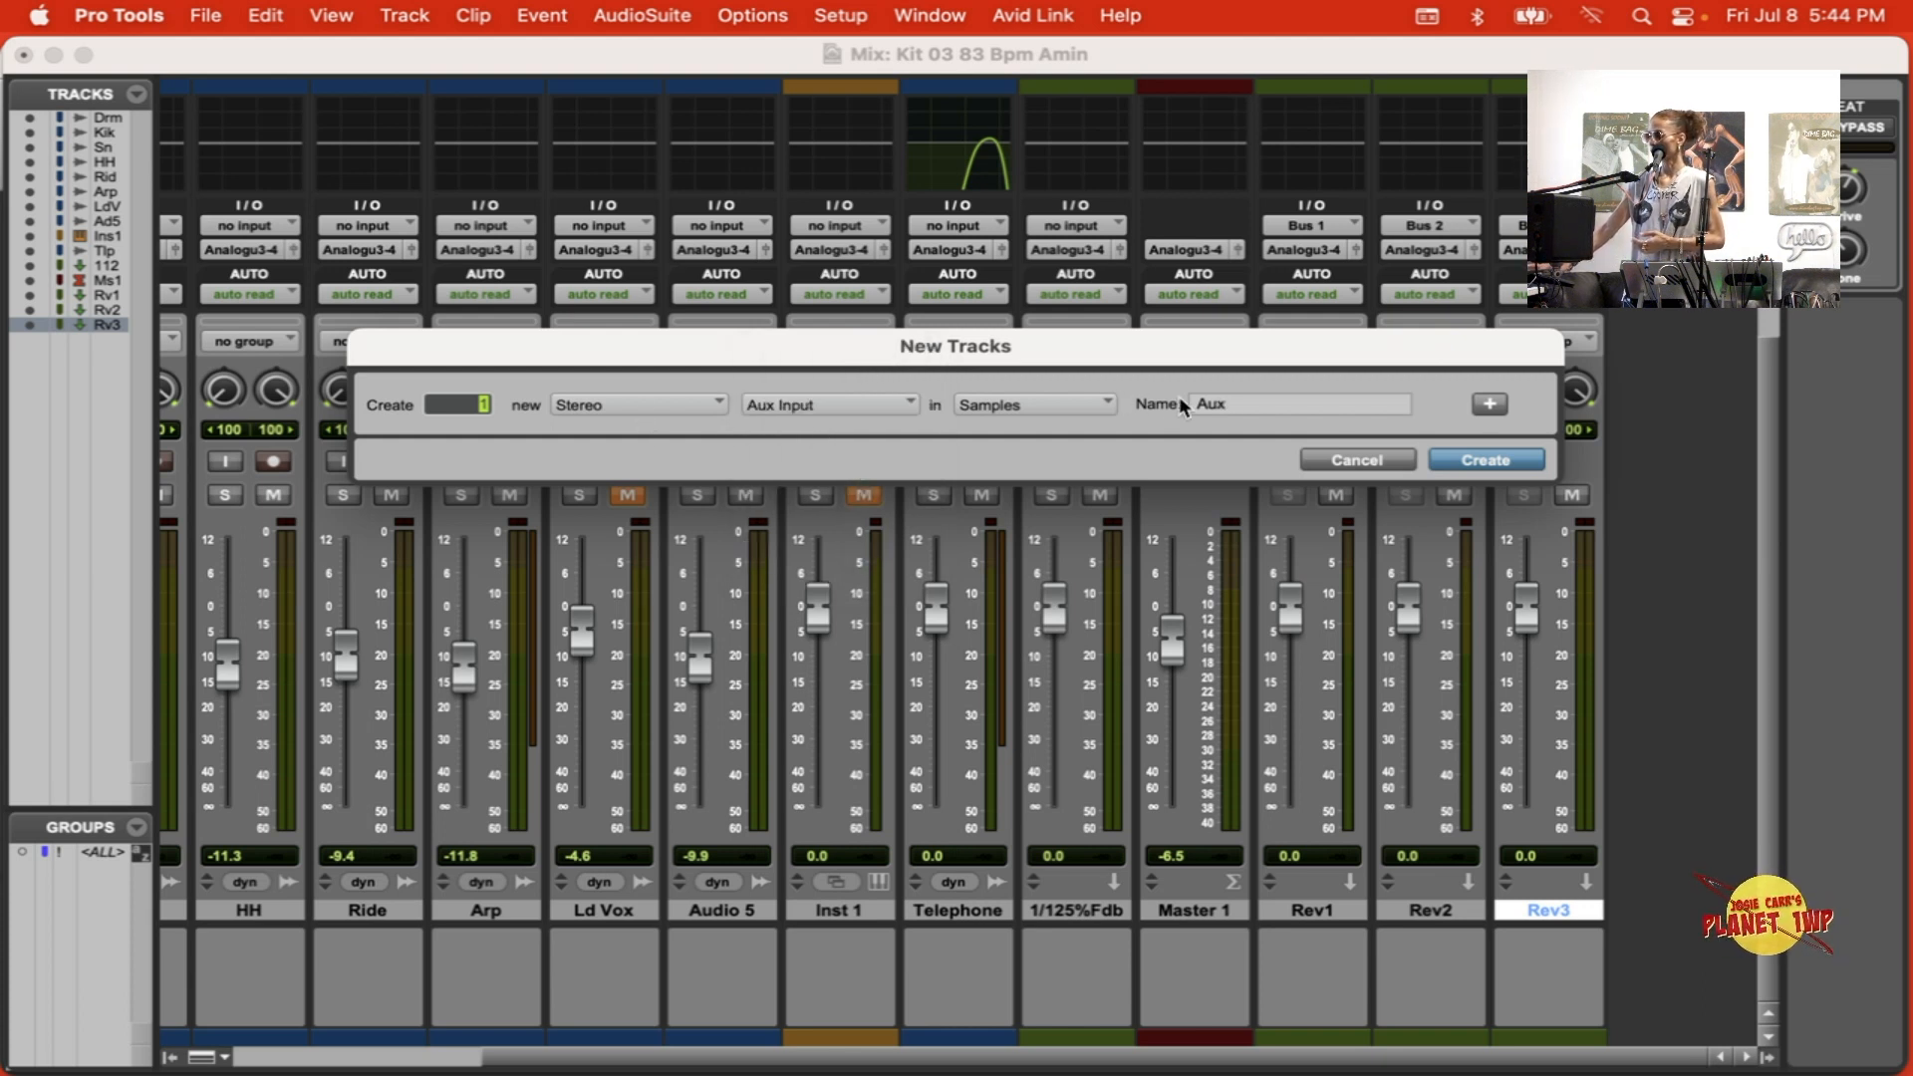
double_click(1303, 423)
type("Ableton")
key("Return")
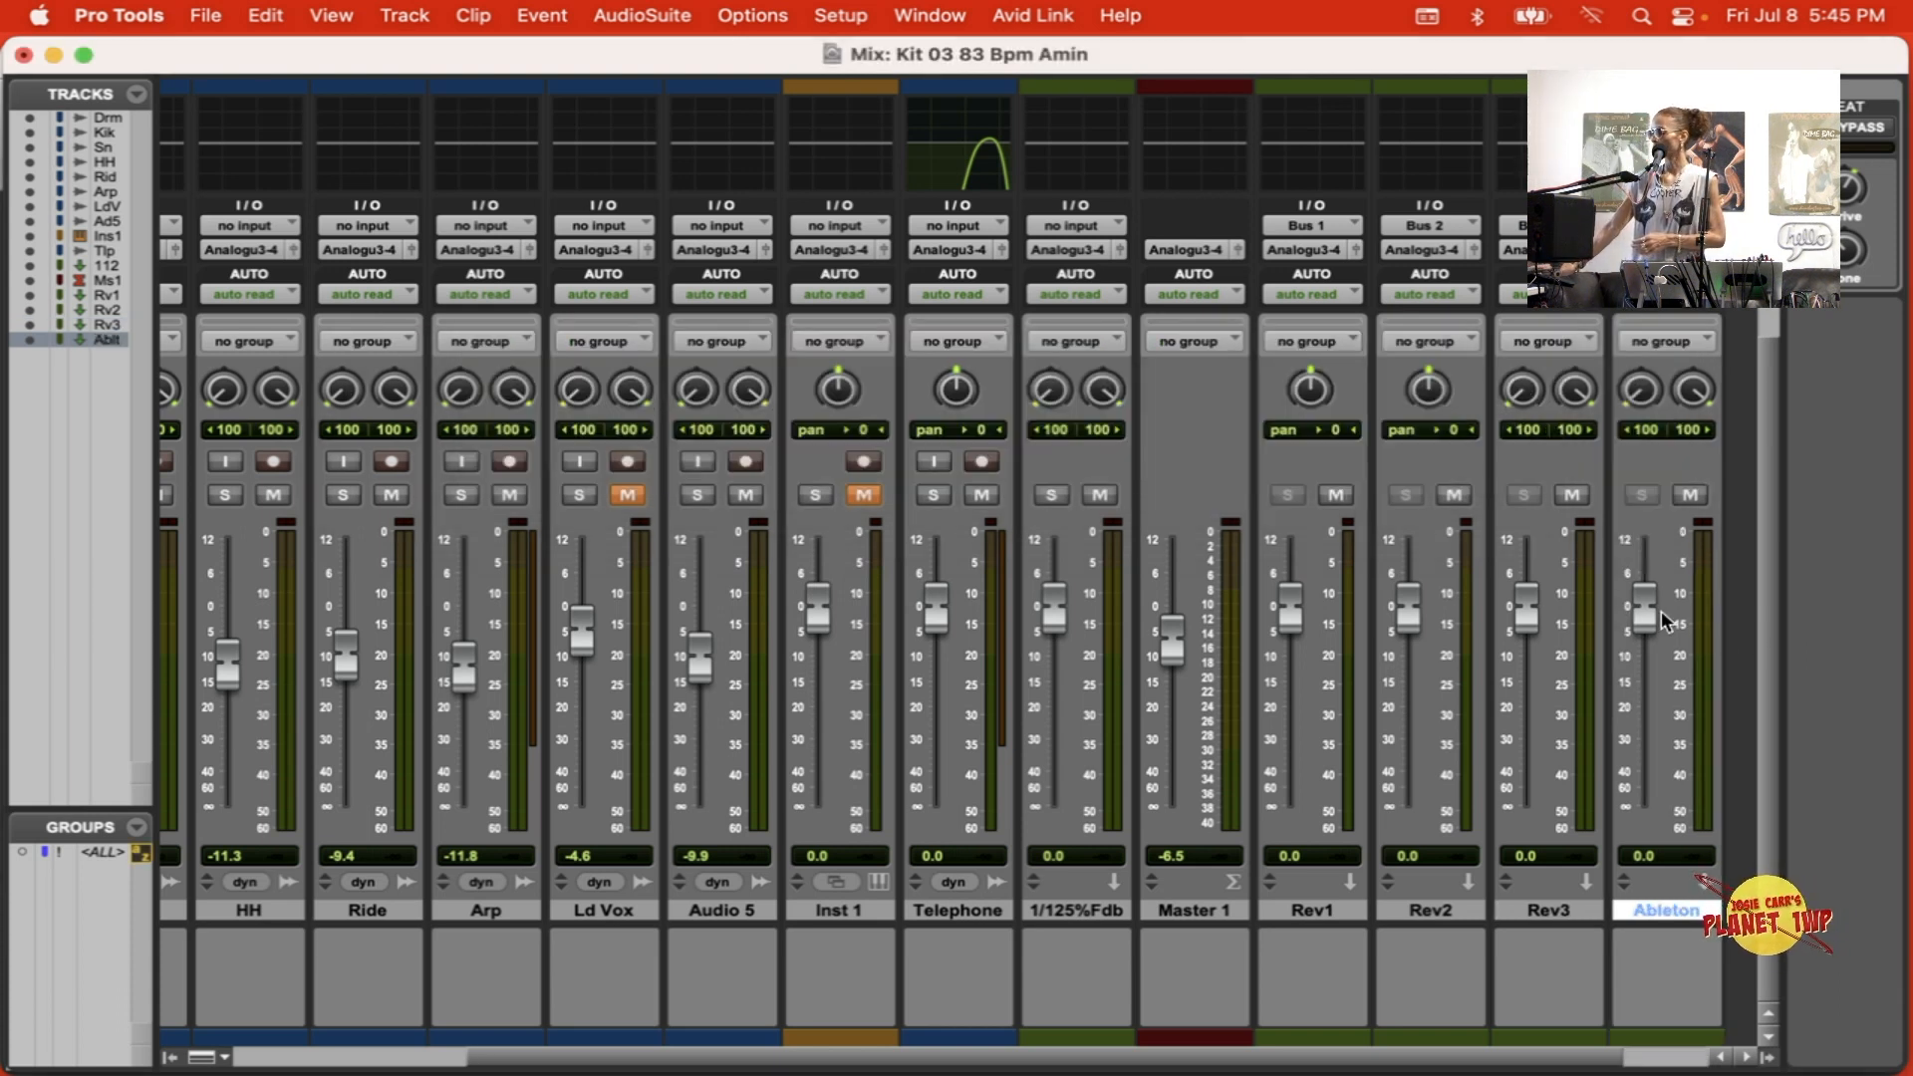
left_click_drag(1635, 655, 1635, 652)
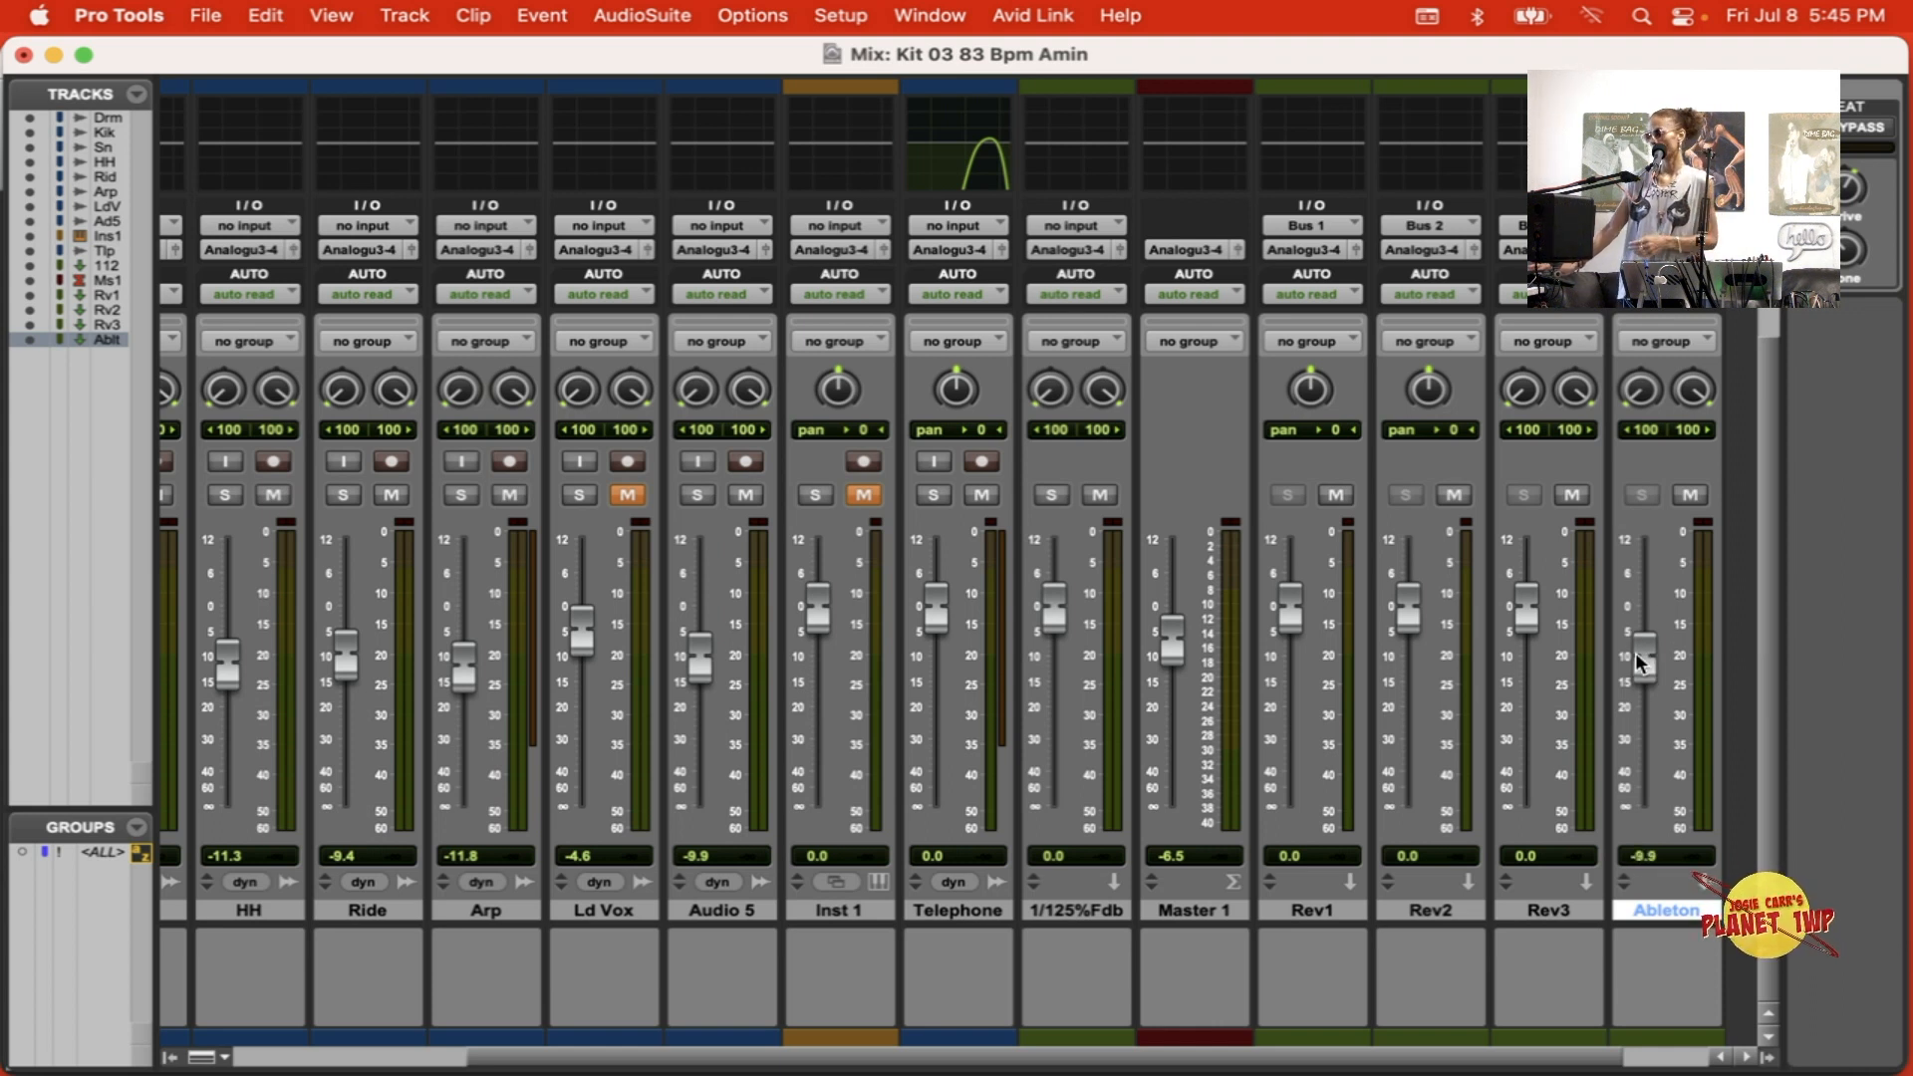
Step: Insert the Ableton Live (stereo) instrument plug-in in the first insert slot of the Ableton track
scroll(1576, 410, "up", 5)
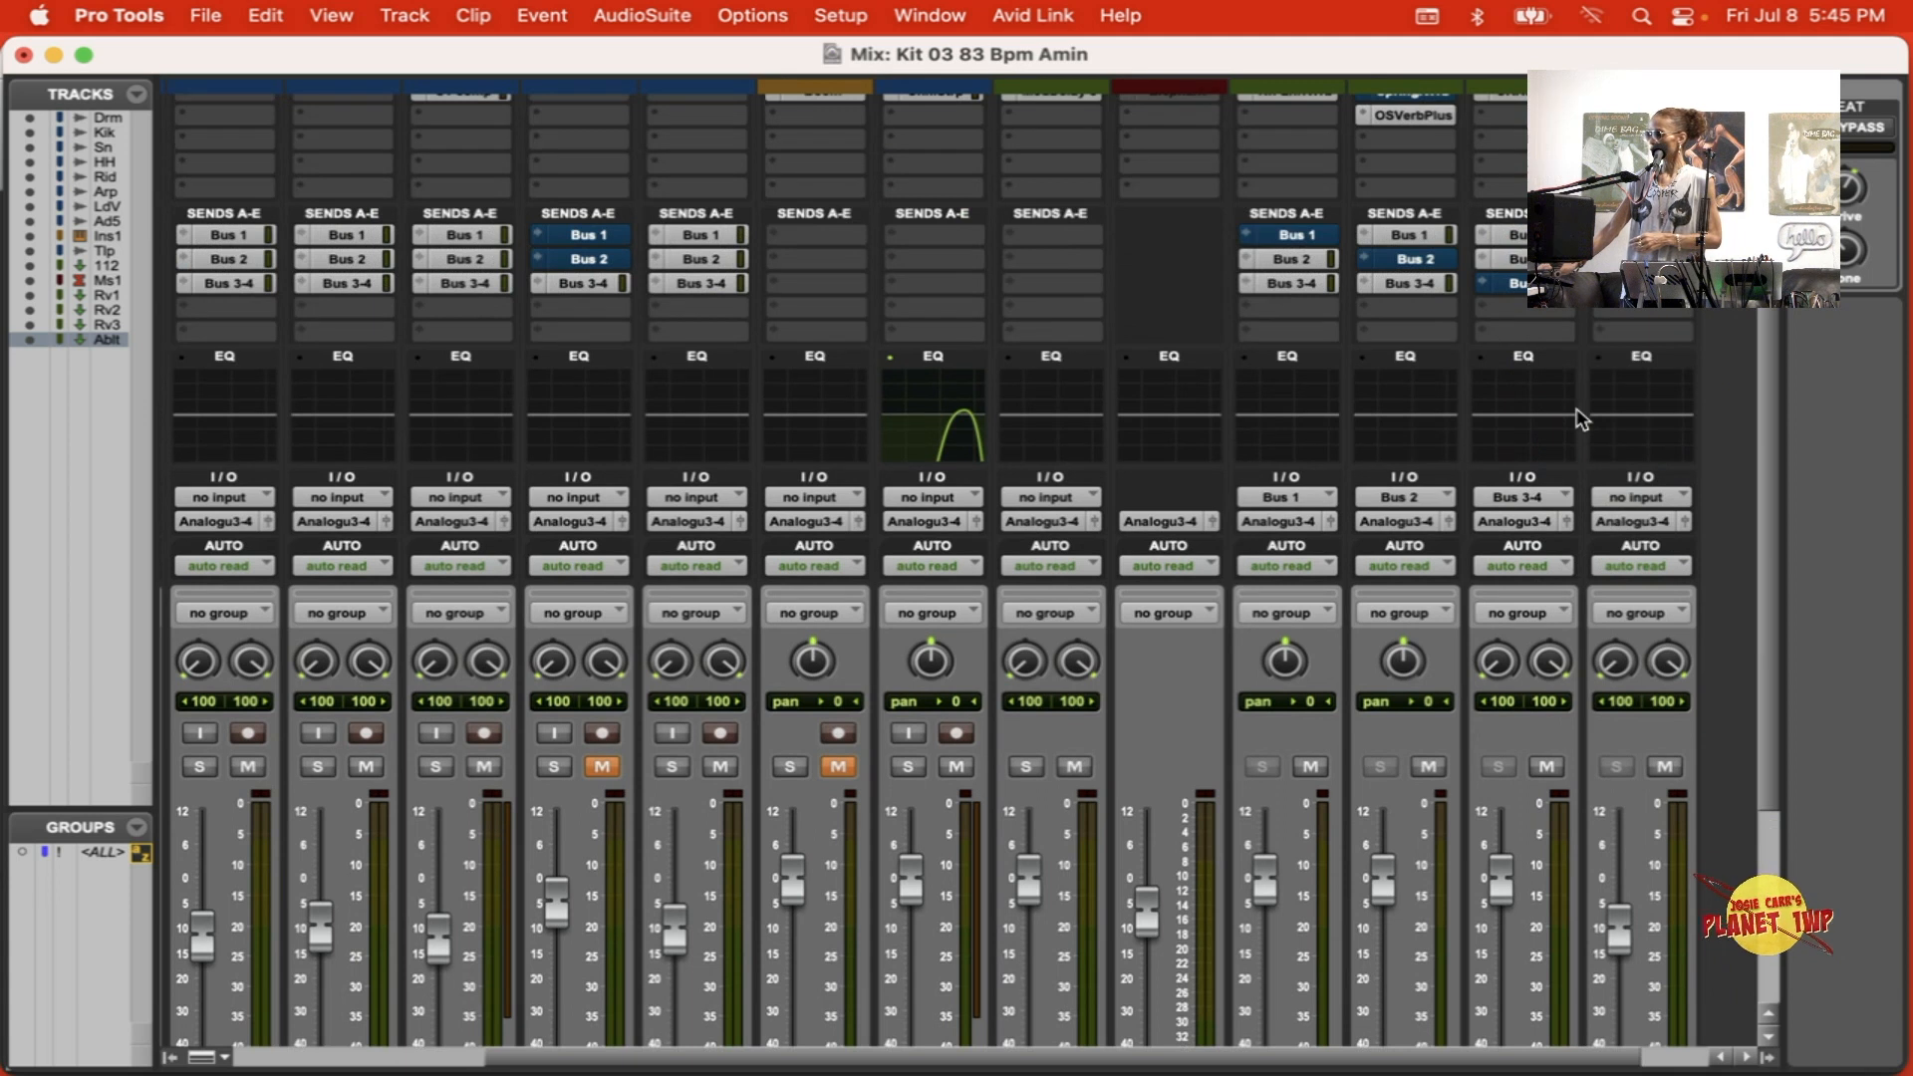
scroll(1583, 418, "up", 2)
left_click(1631, 188)
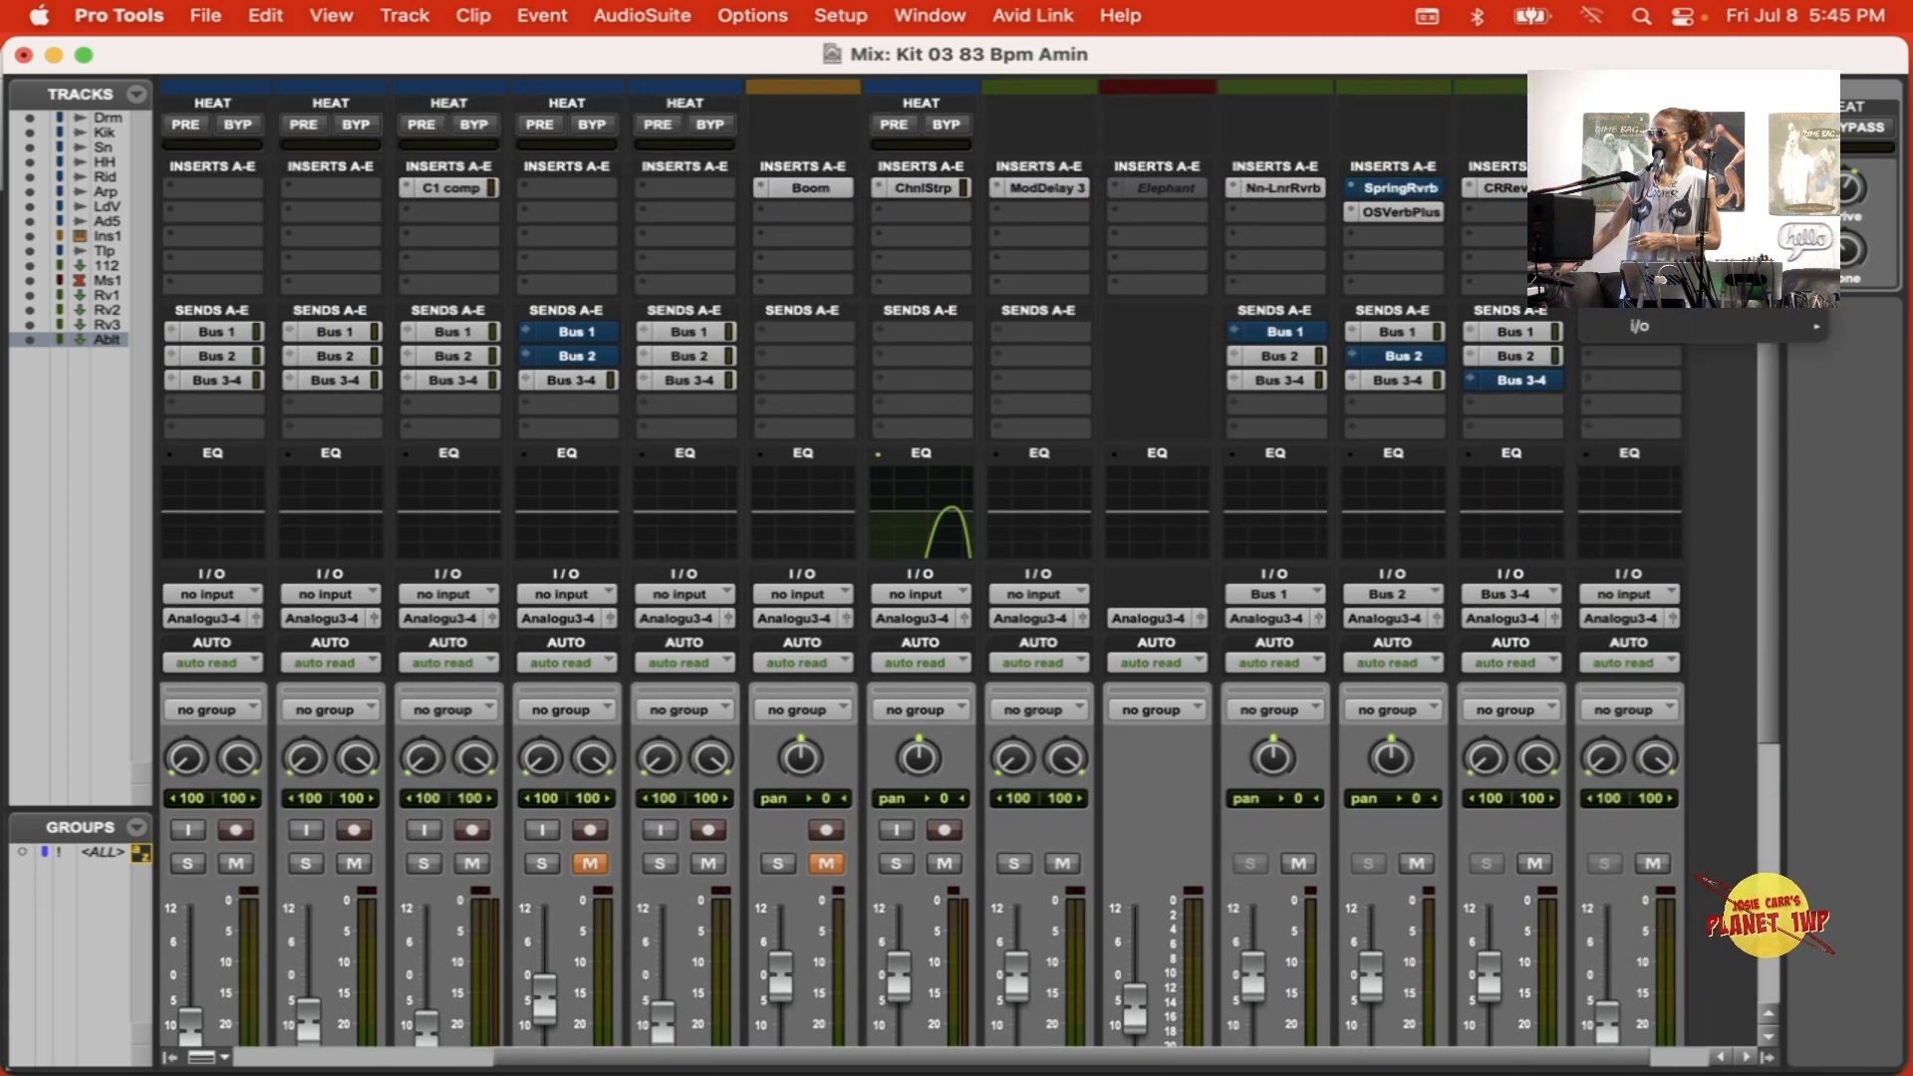
mouse_move(1649, 234)
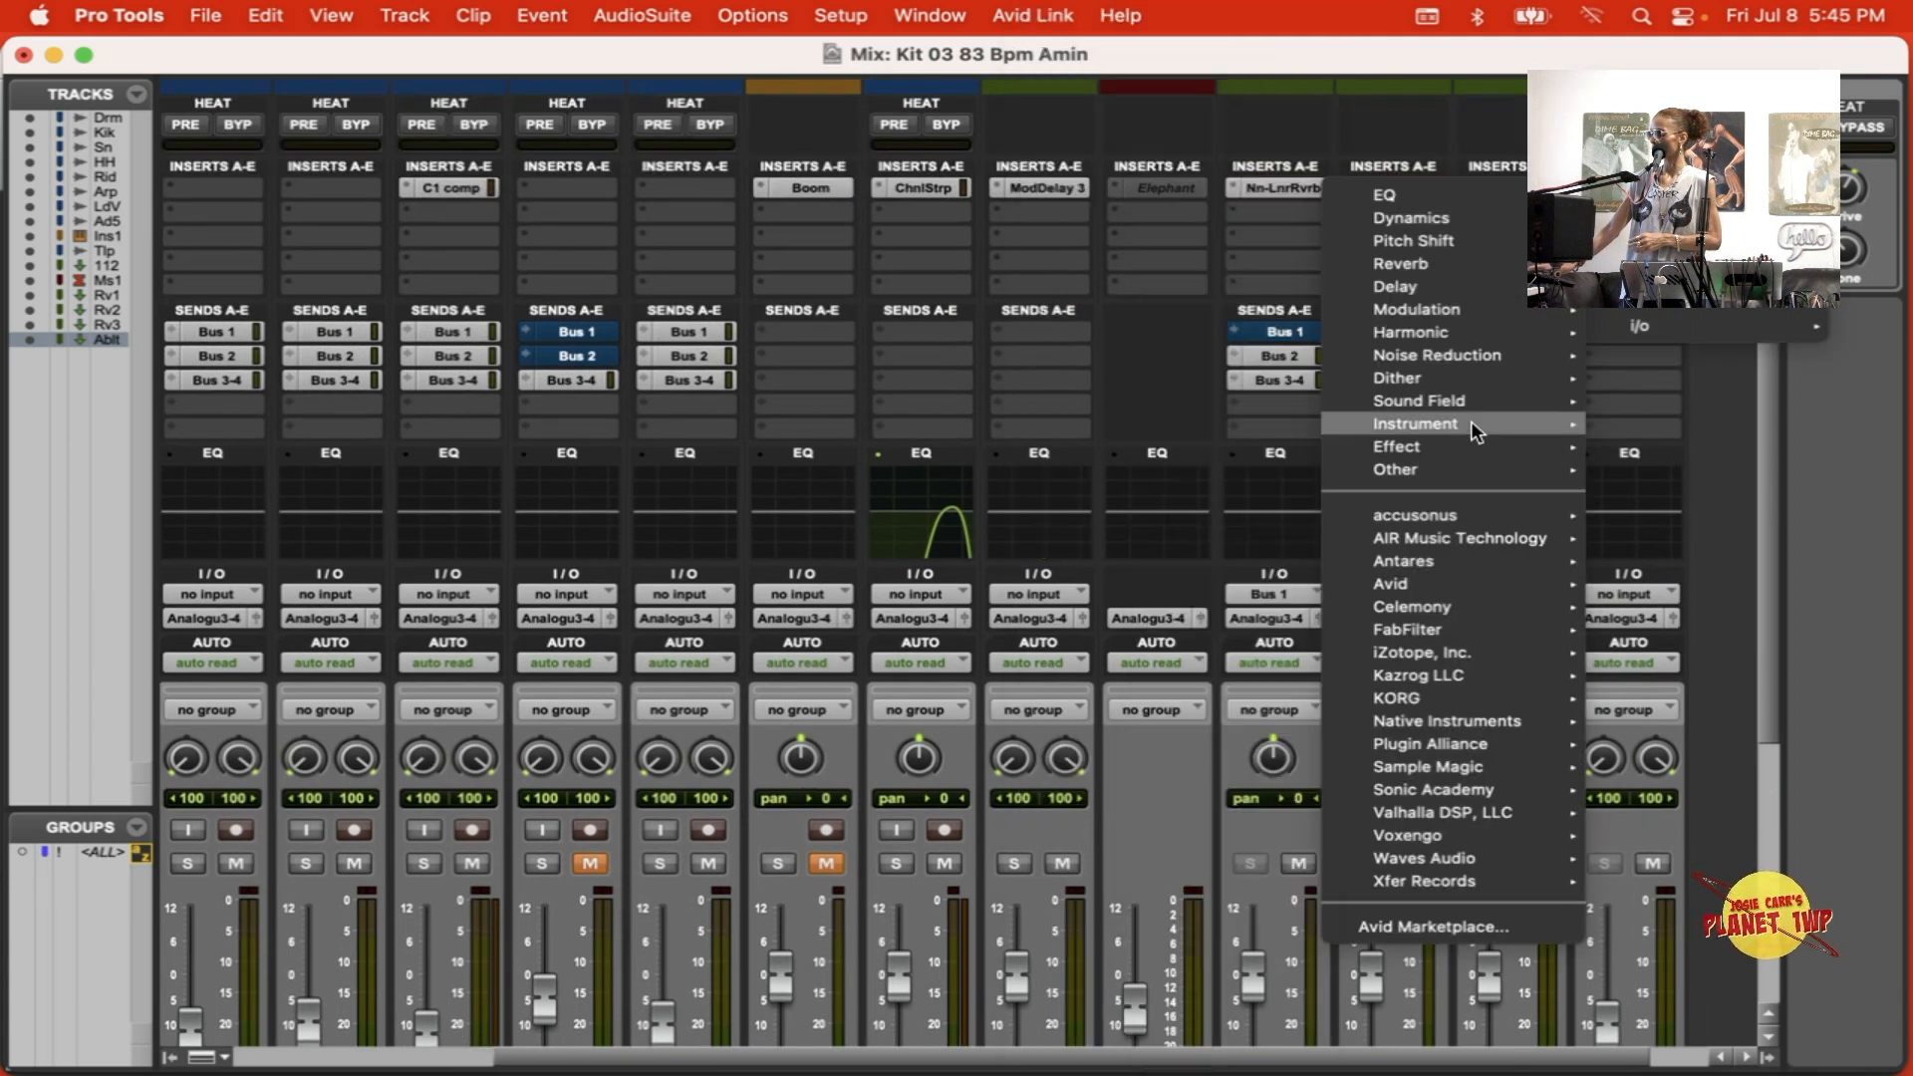
mouse_move(1465, 421)
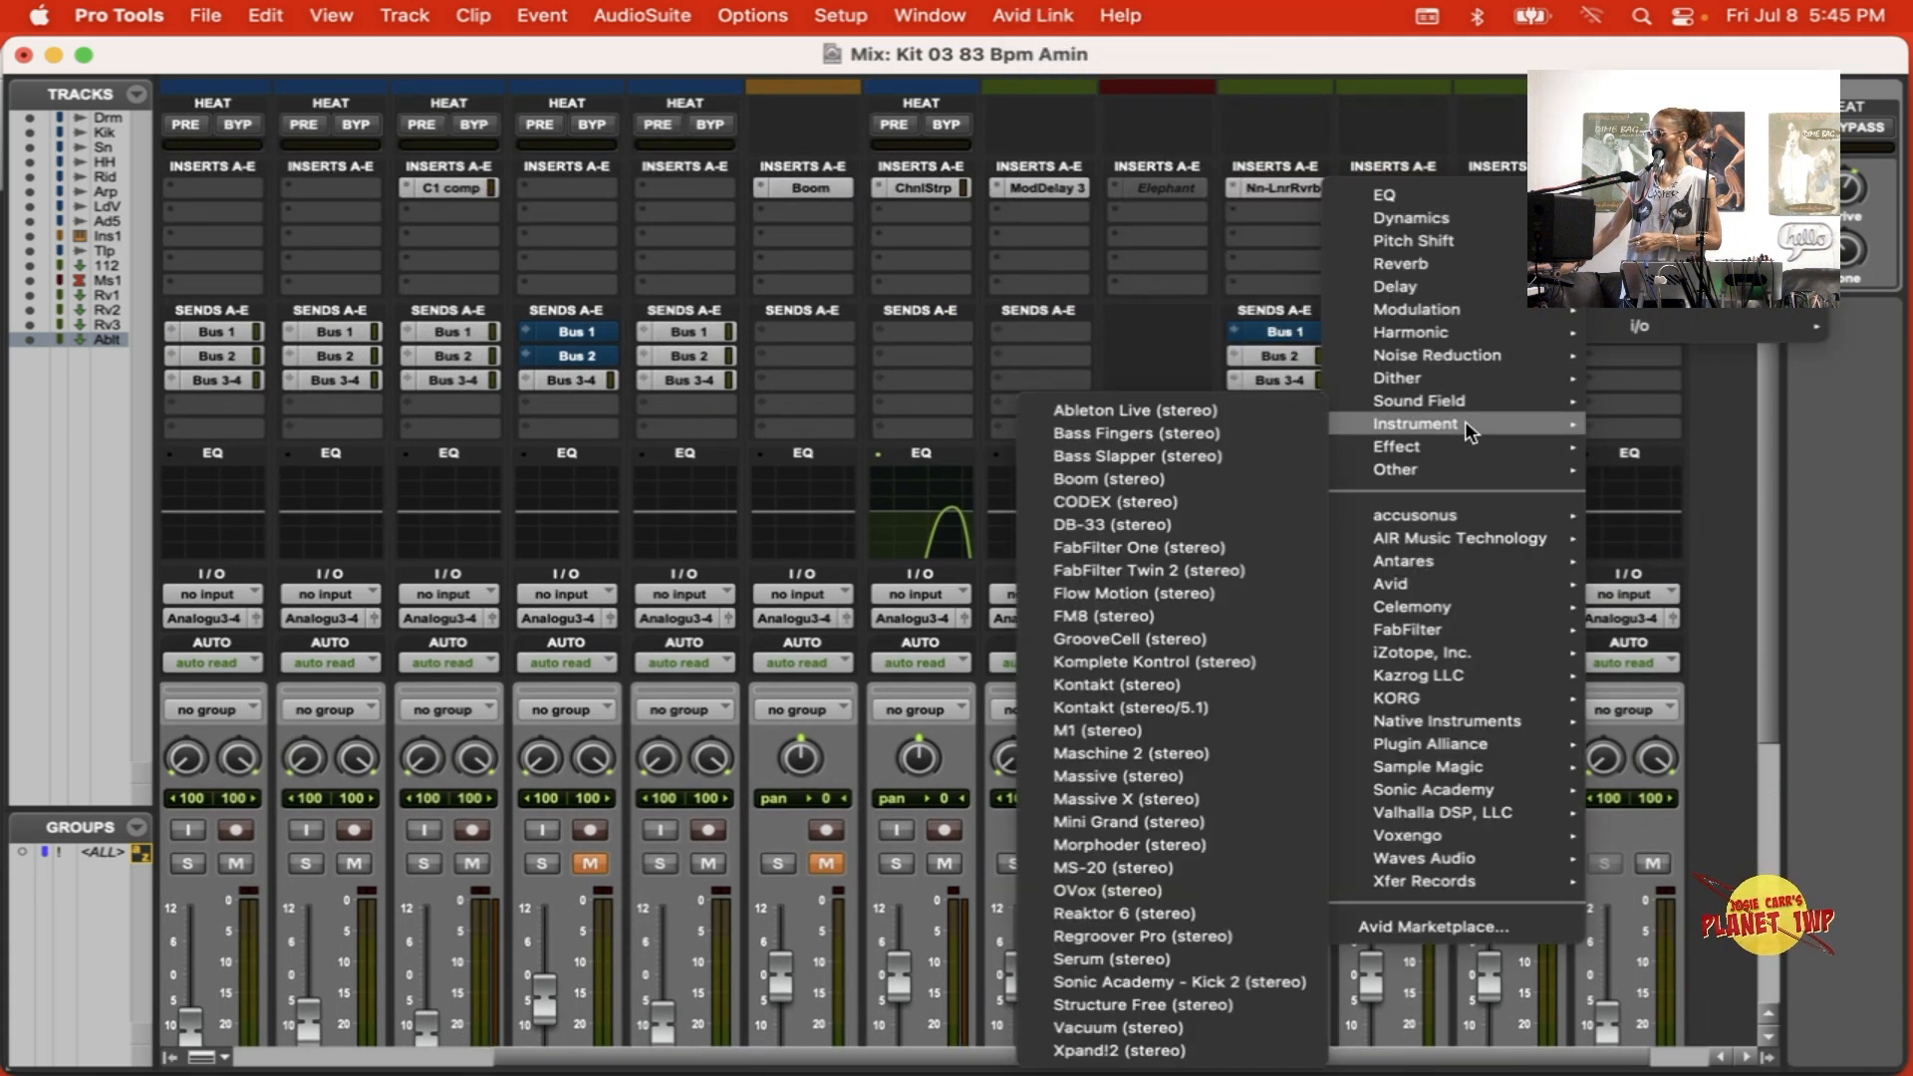
left_click(1285, 411)
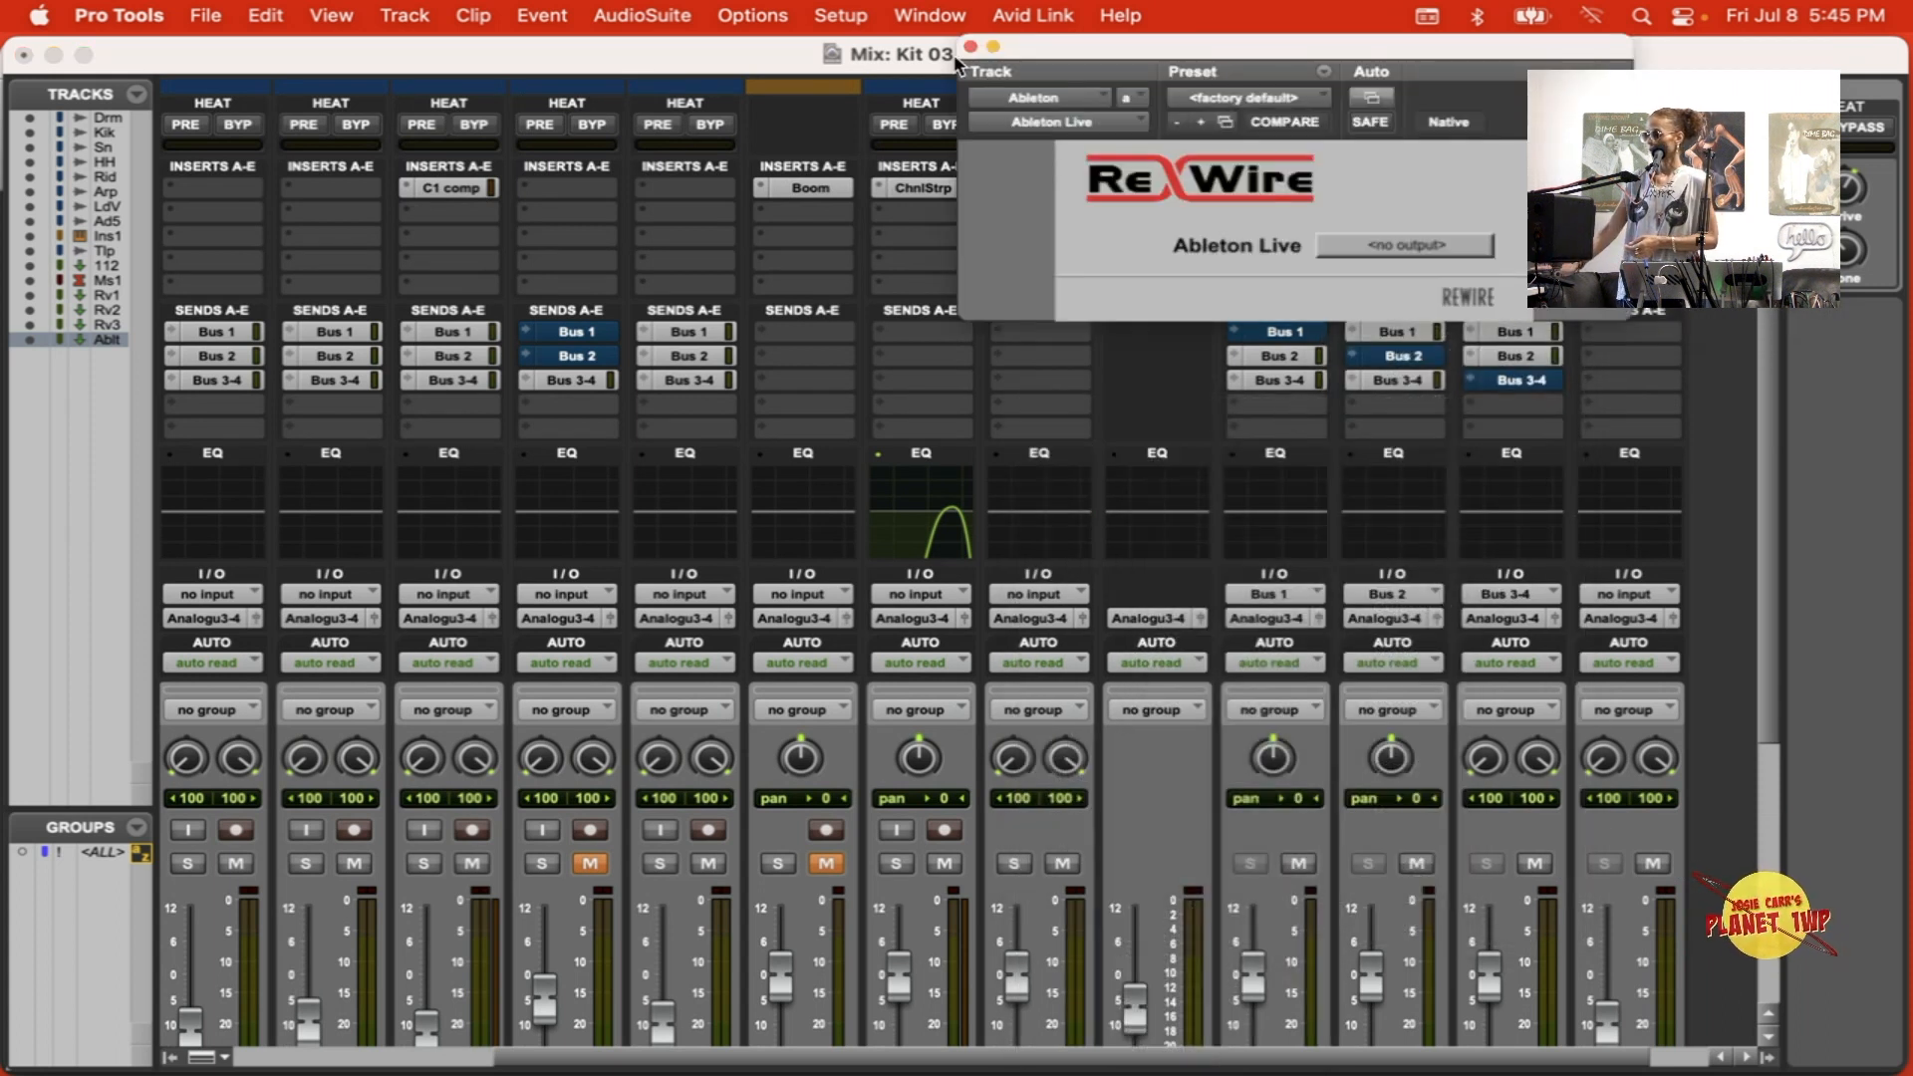
Step: Set the Ableton Live ReWire output to Mix L - Mix R and close the plug-in window
left_click_drag(1199, 45, 737, 172)
left_click(905, 370)
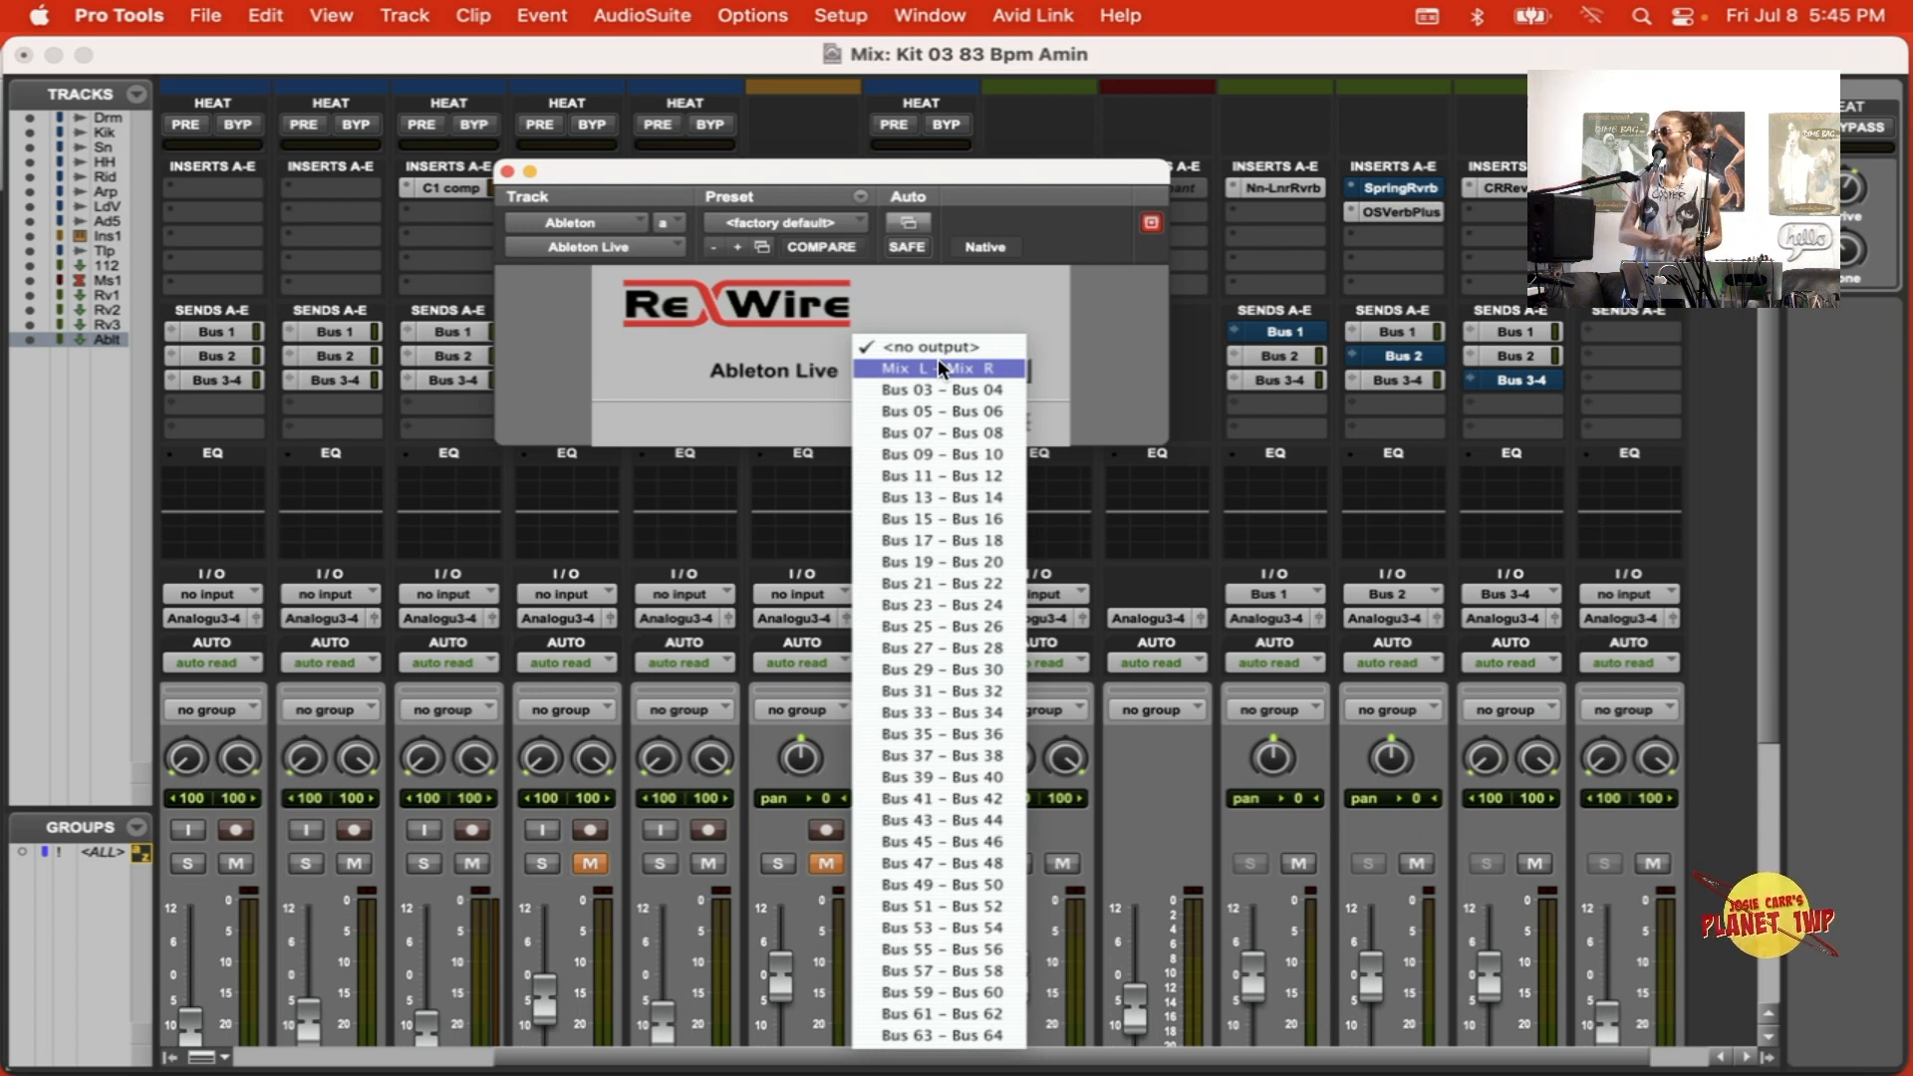
left_click(937, 366)
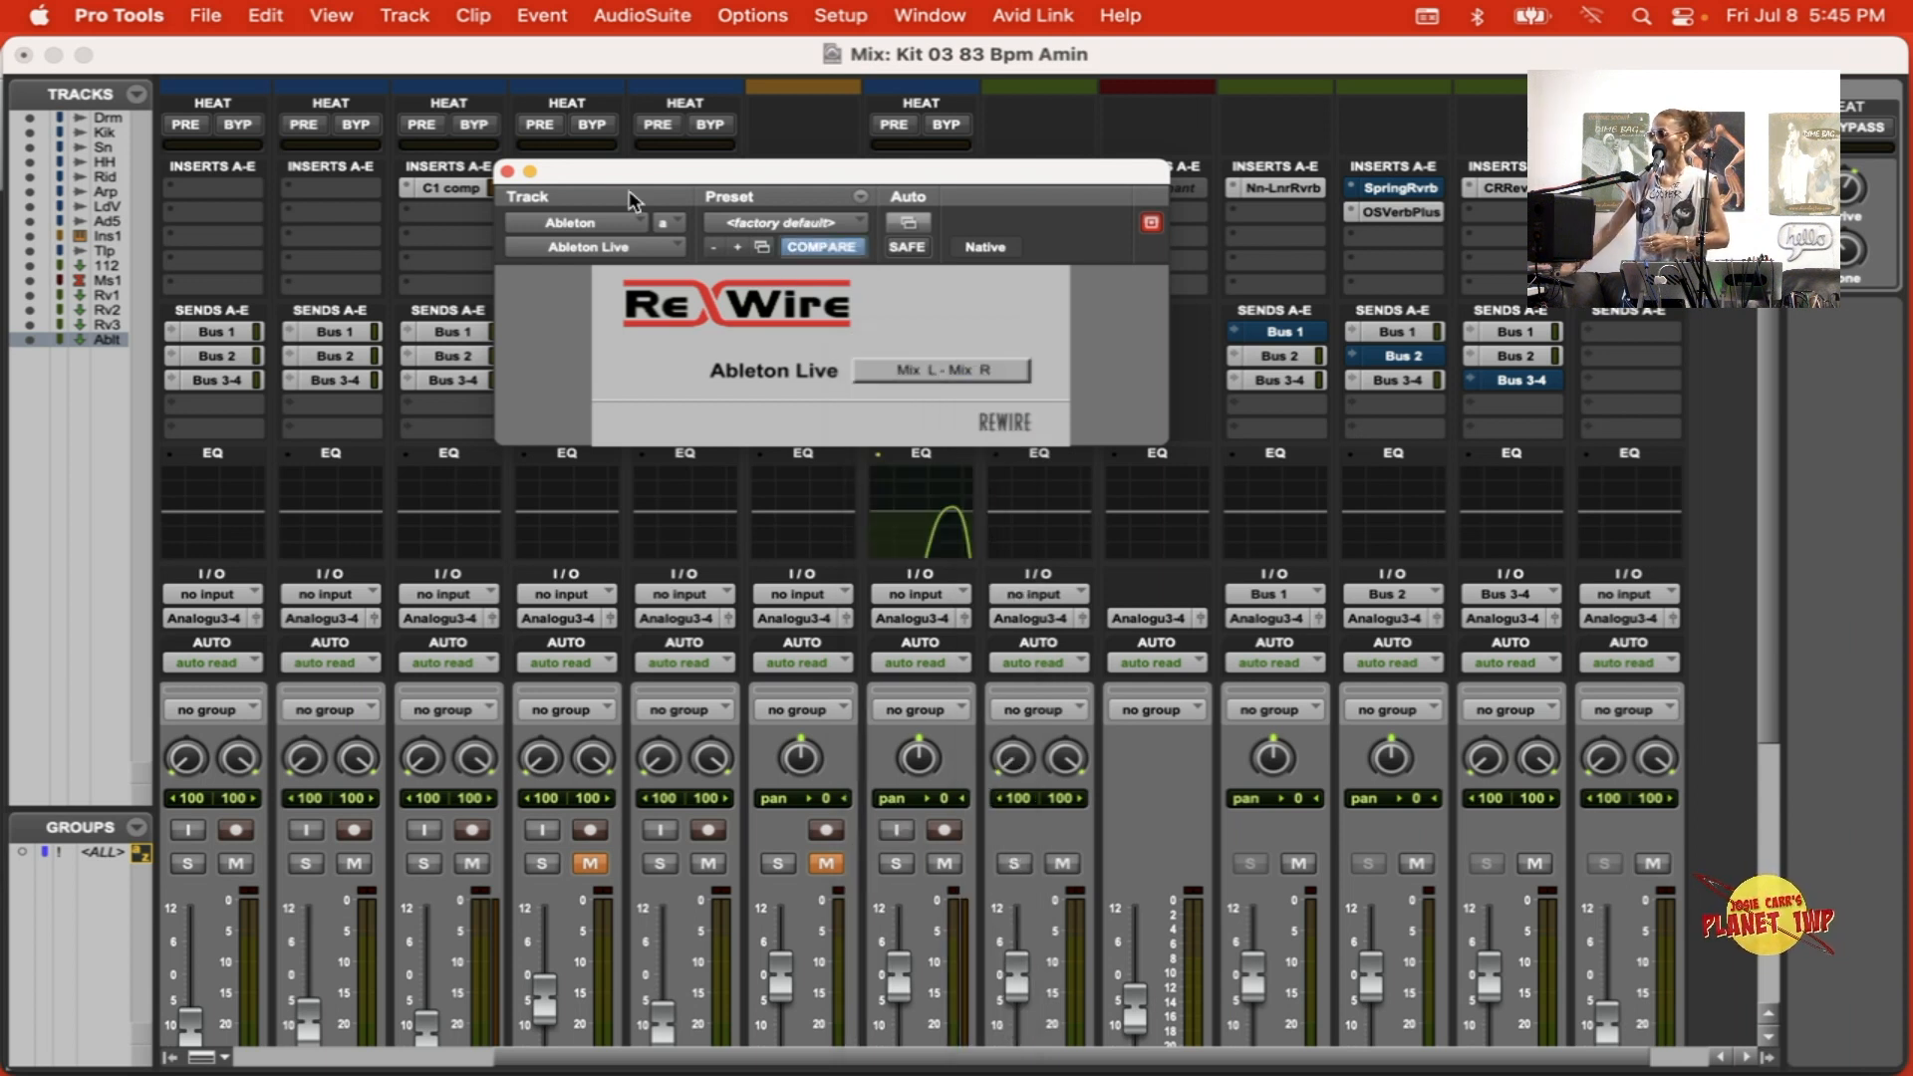
left_click(507, 171)
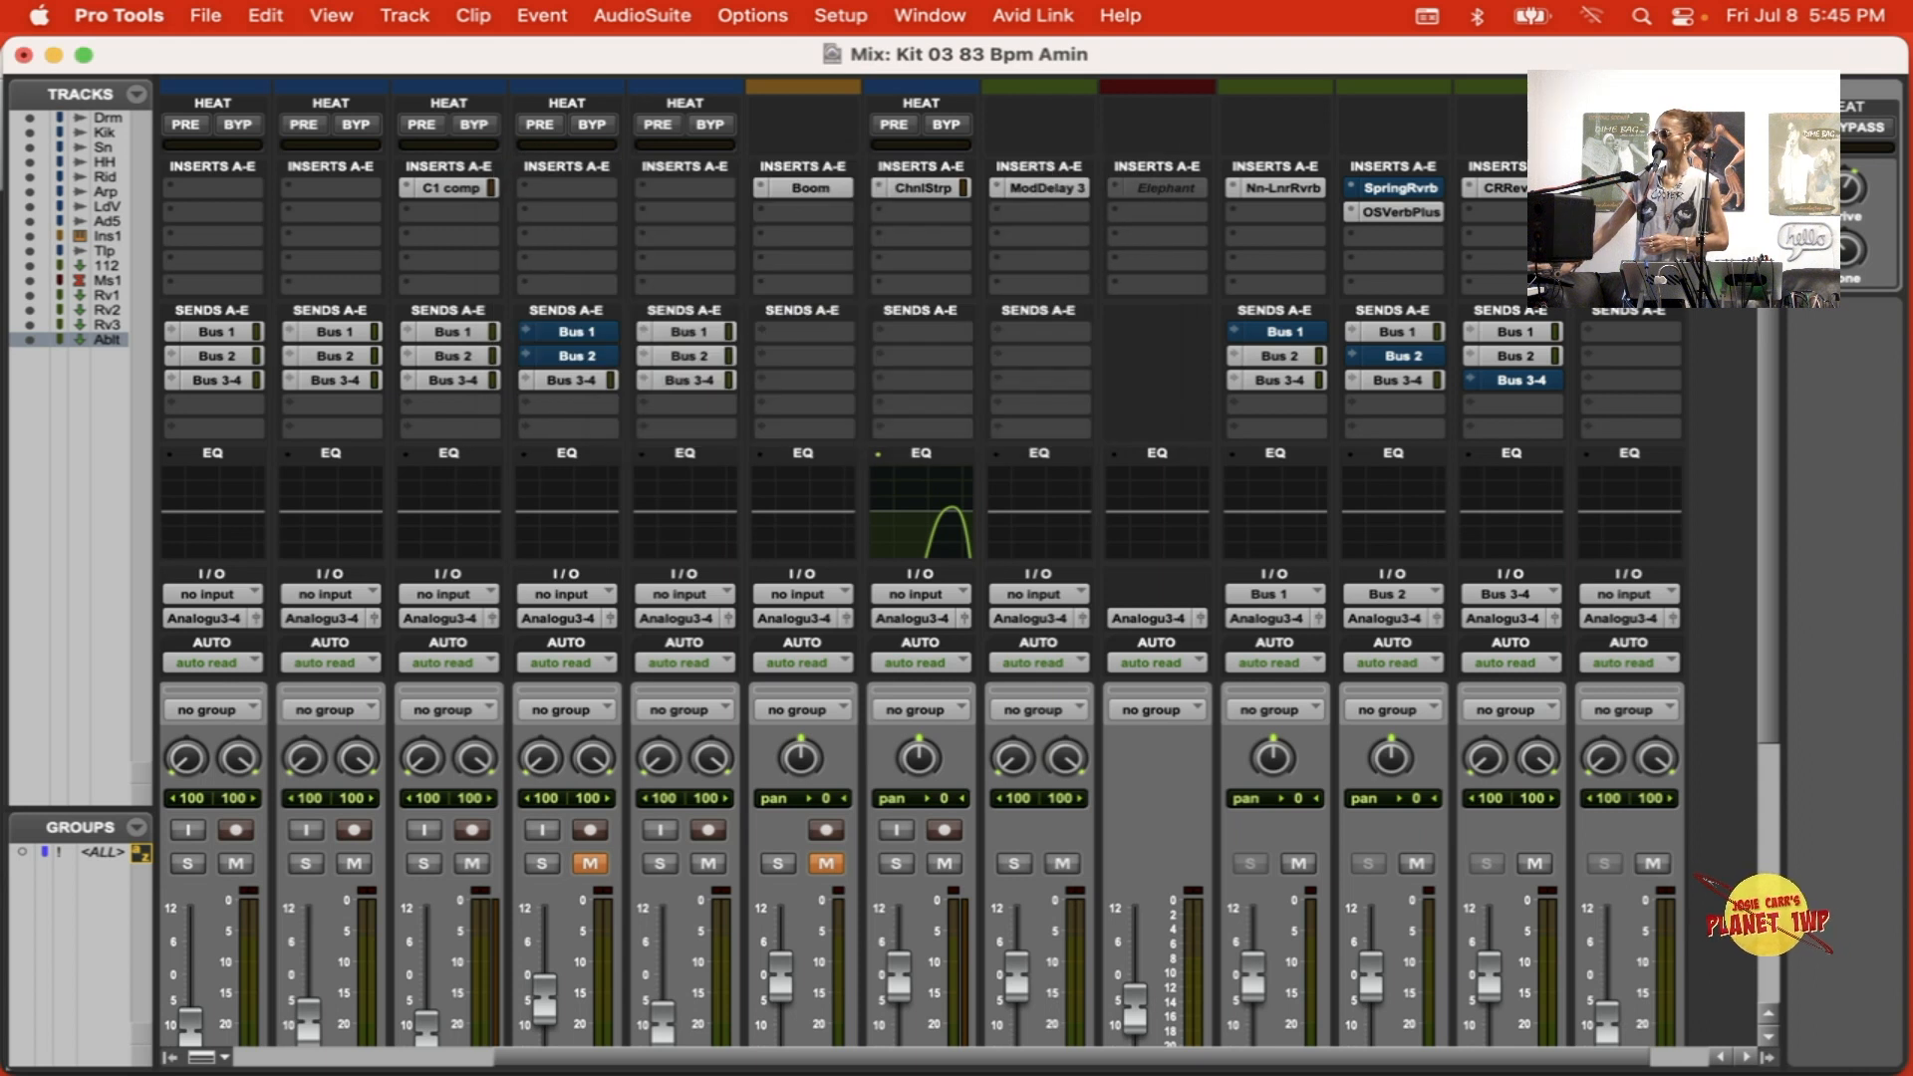
left_click(1635, 188)
left_click(1635, 188)
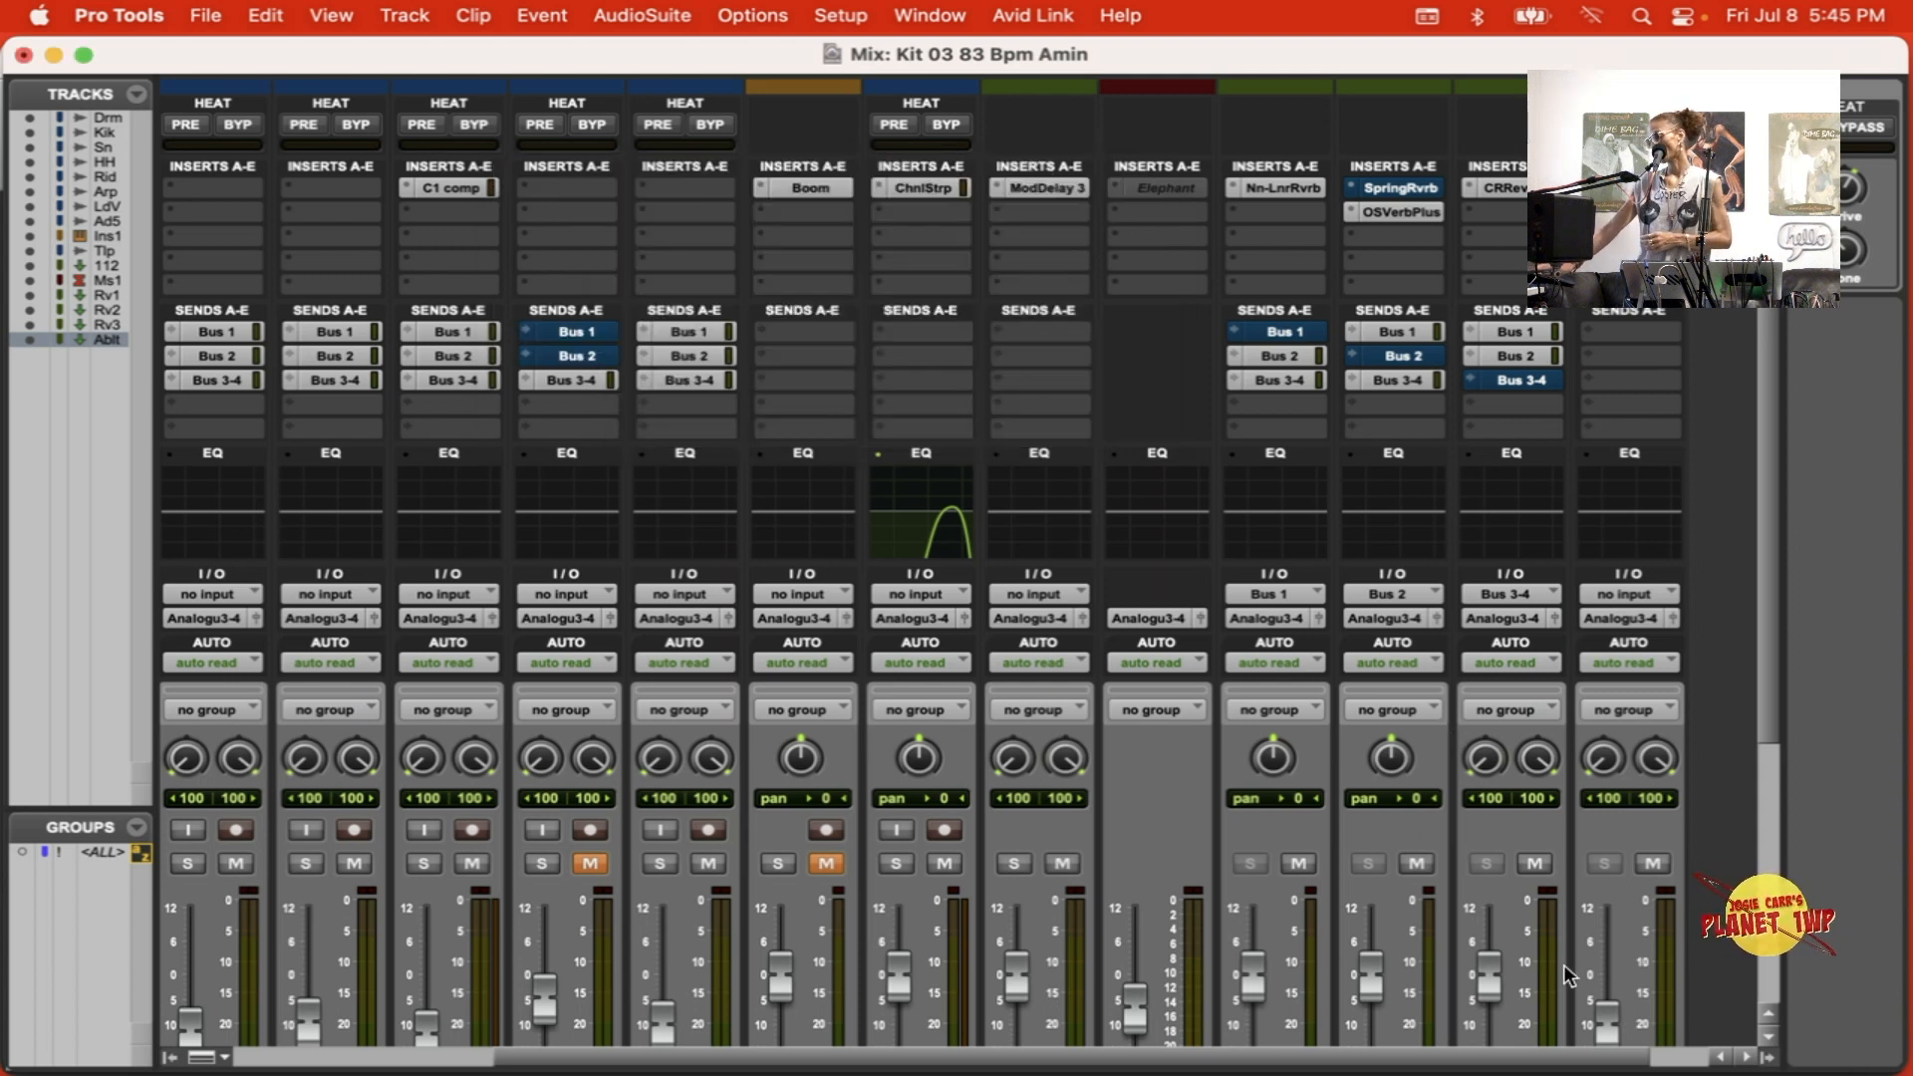
Step: Move the Ableton track between the 1/125%Fdb and Master 1 tracks
scroll(1563, 964, "down", 6)
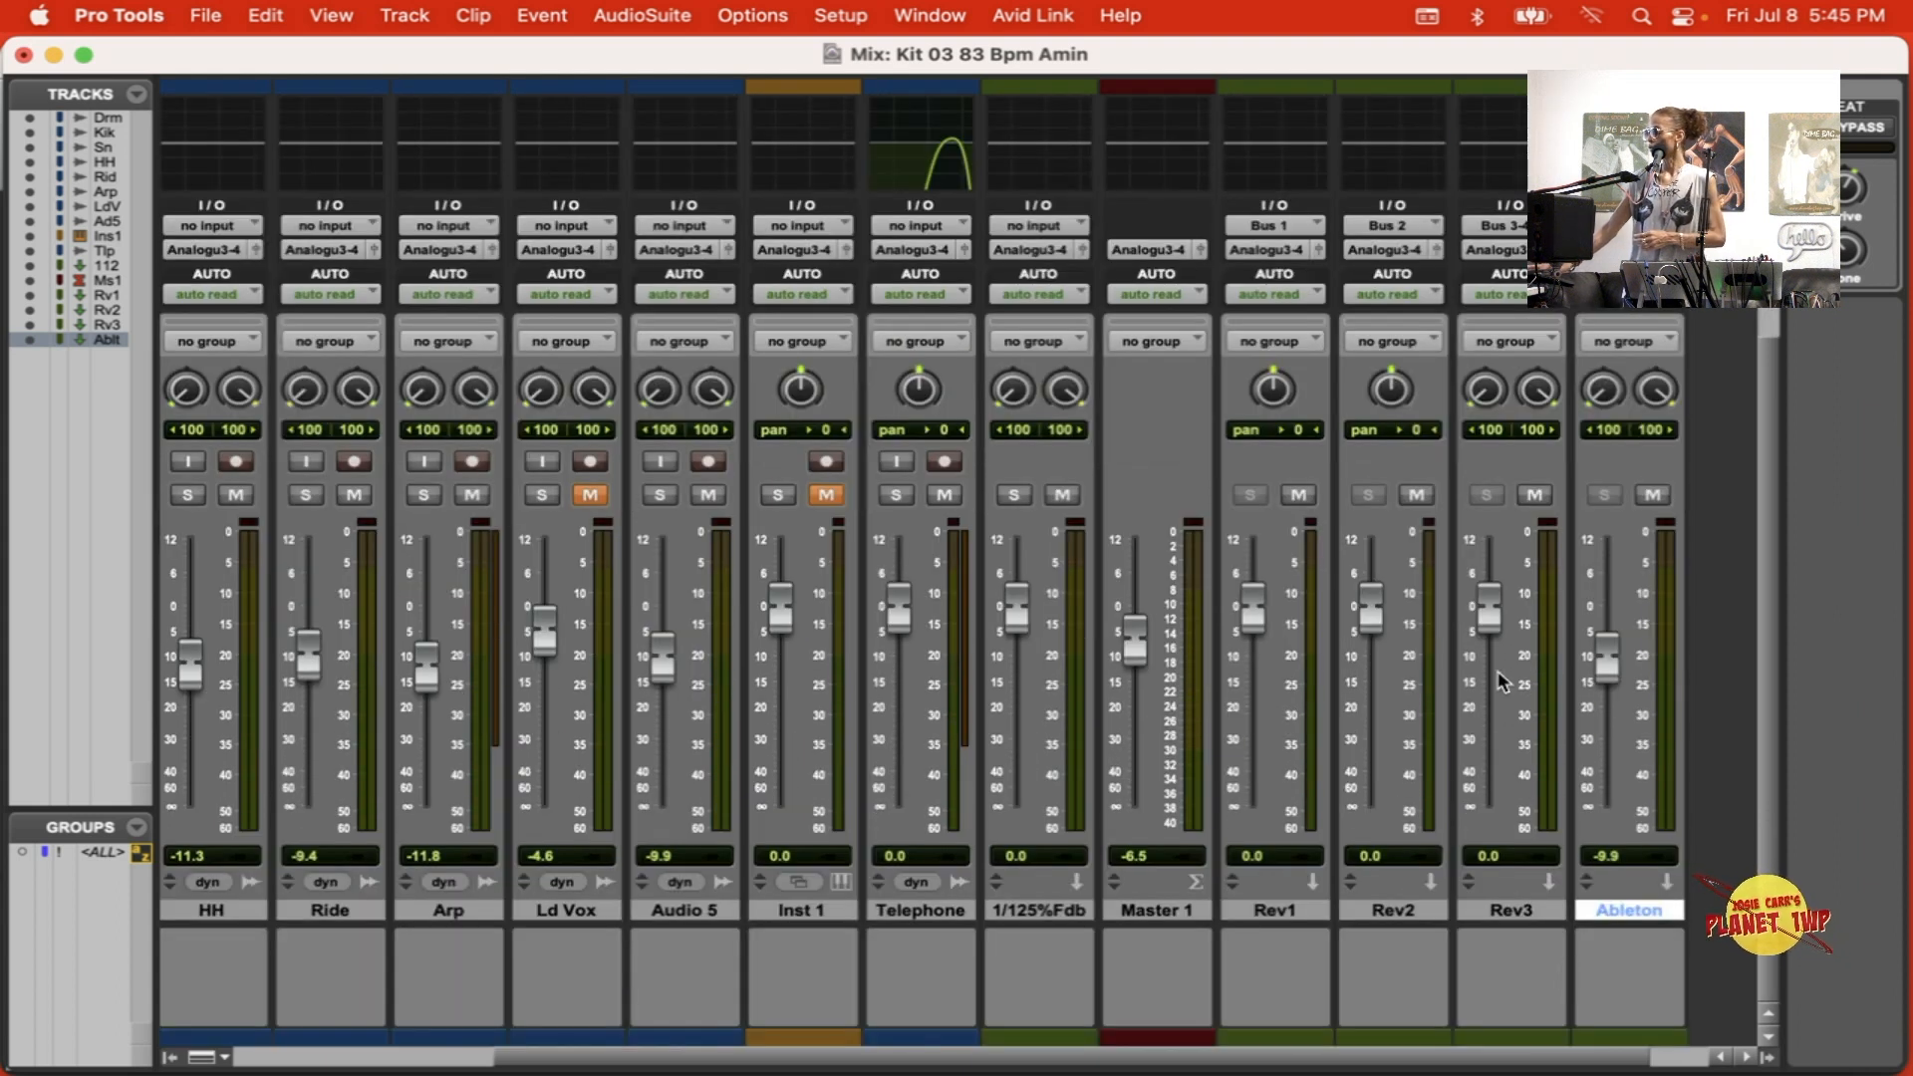
left_click_drag(1634, 909, 1081, 879)
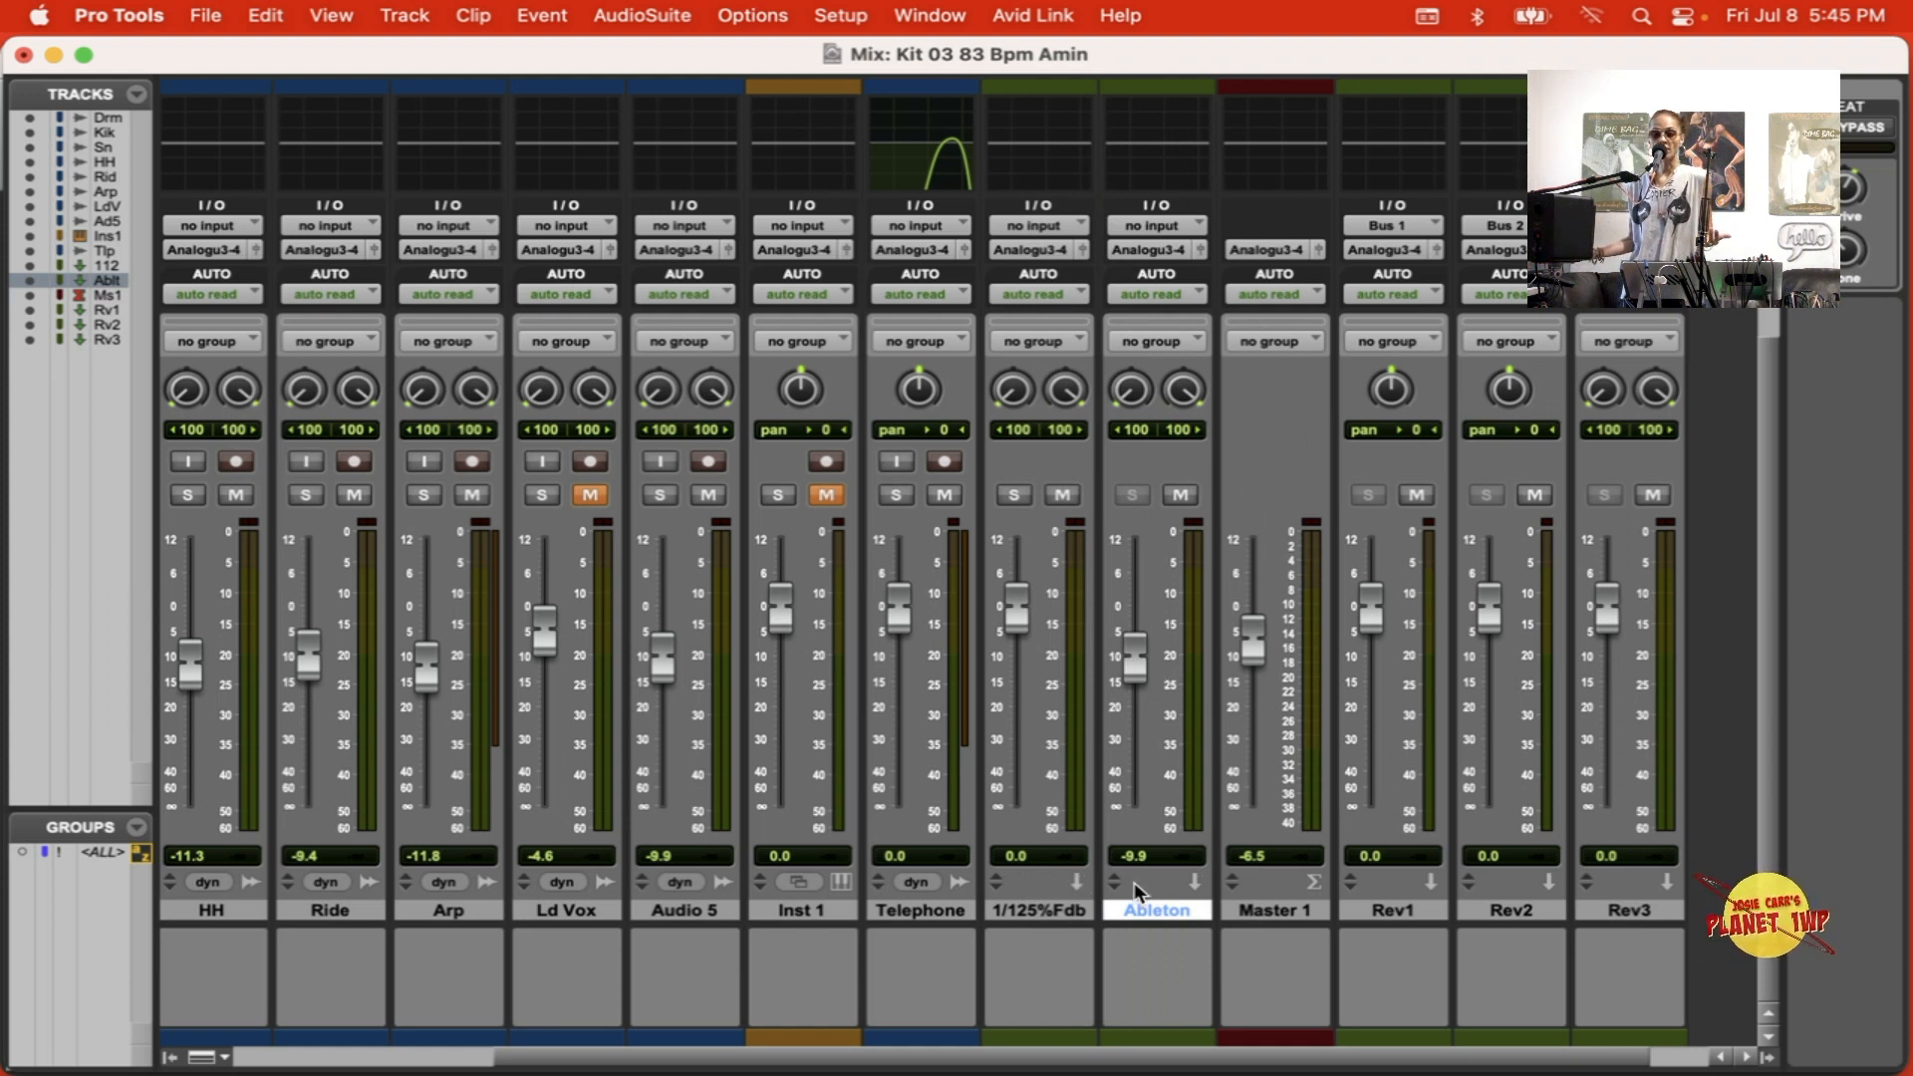
Step: Switch to Ableton Live, hide its help view, and arrange the windows so the Pro Tools Edit window shows behind it
mouse_move(1160, 1056)
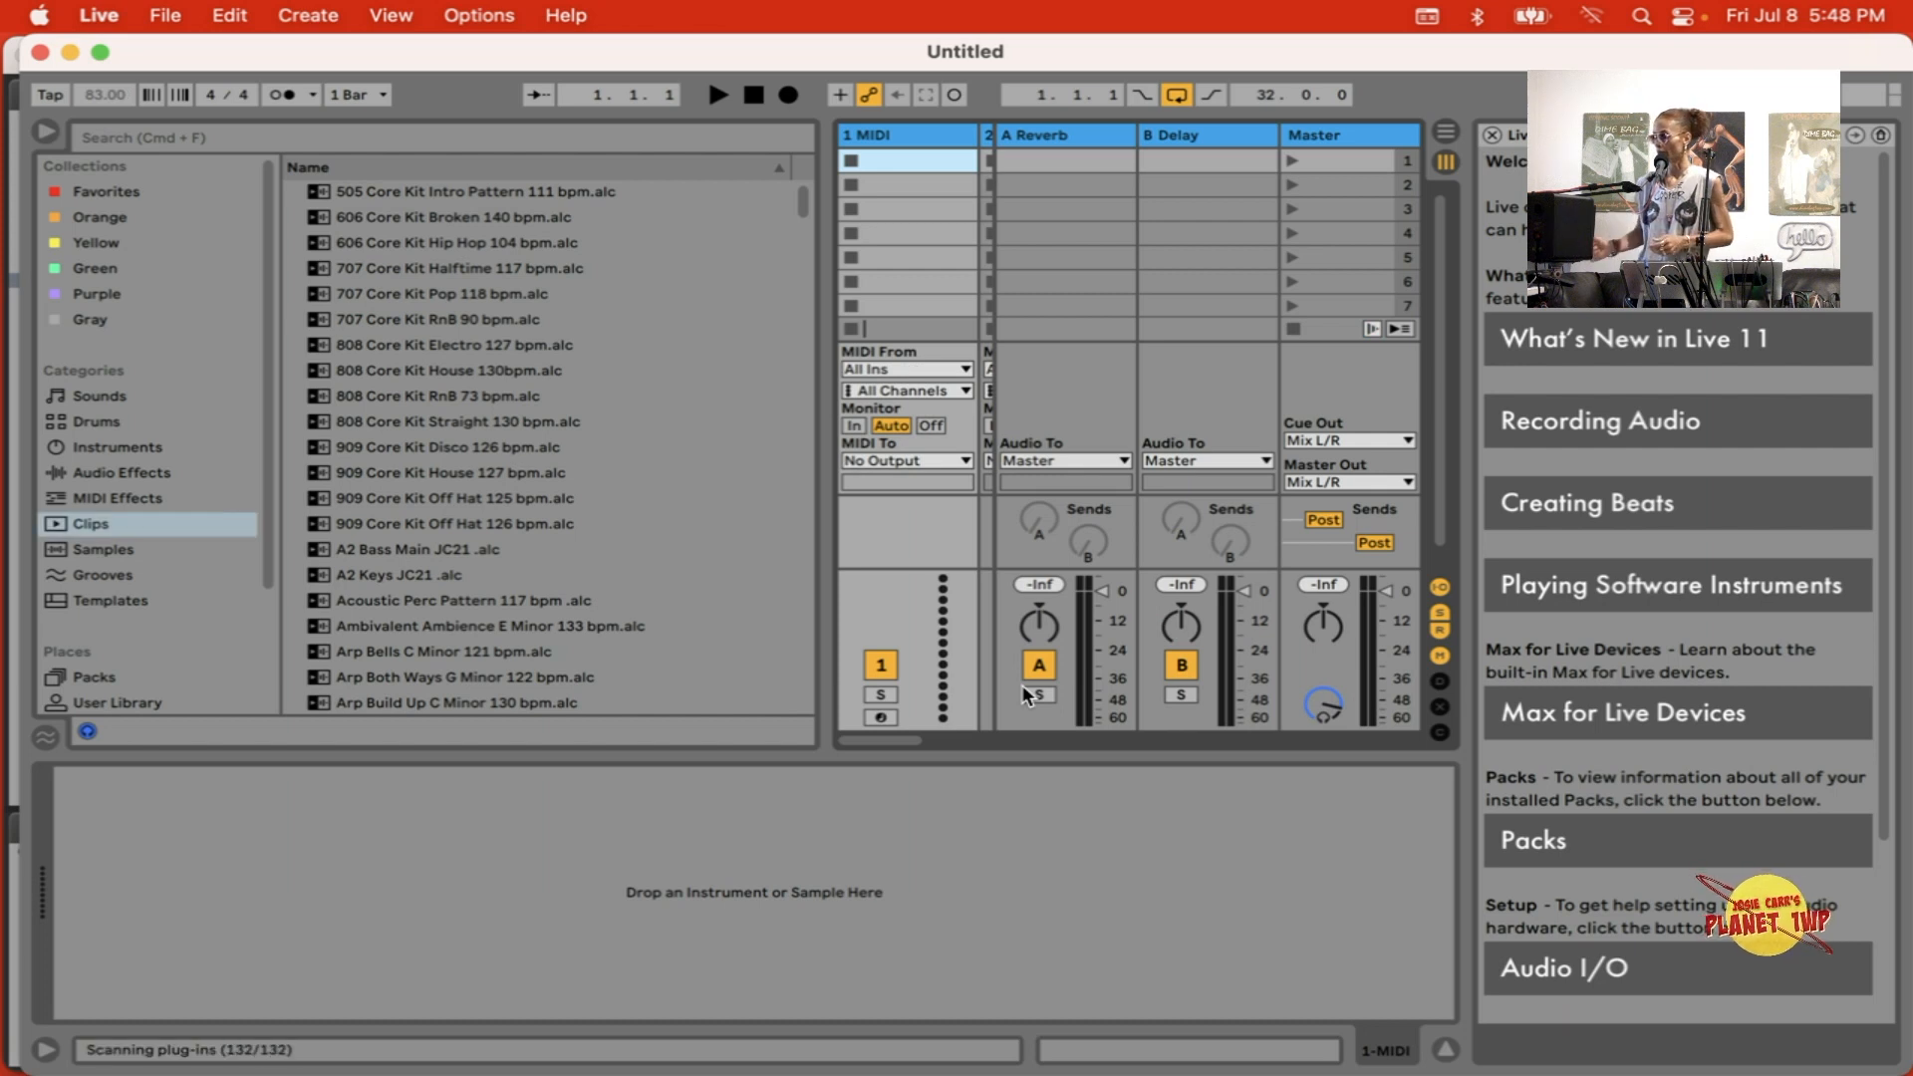
left_click(1494, 136)
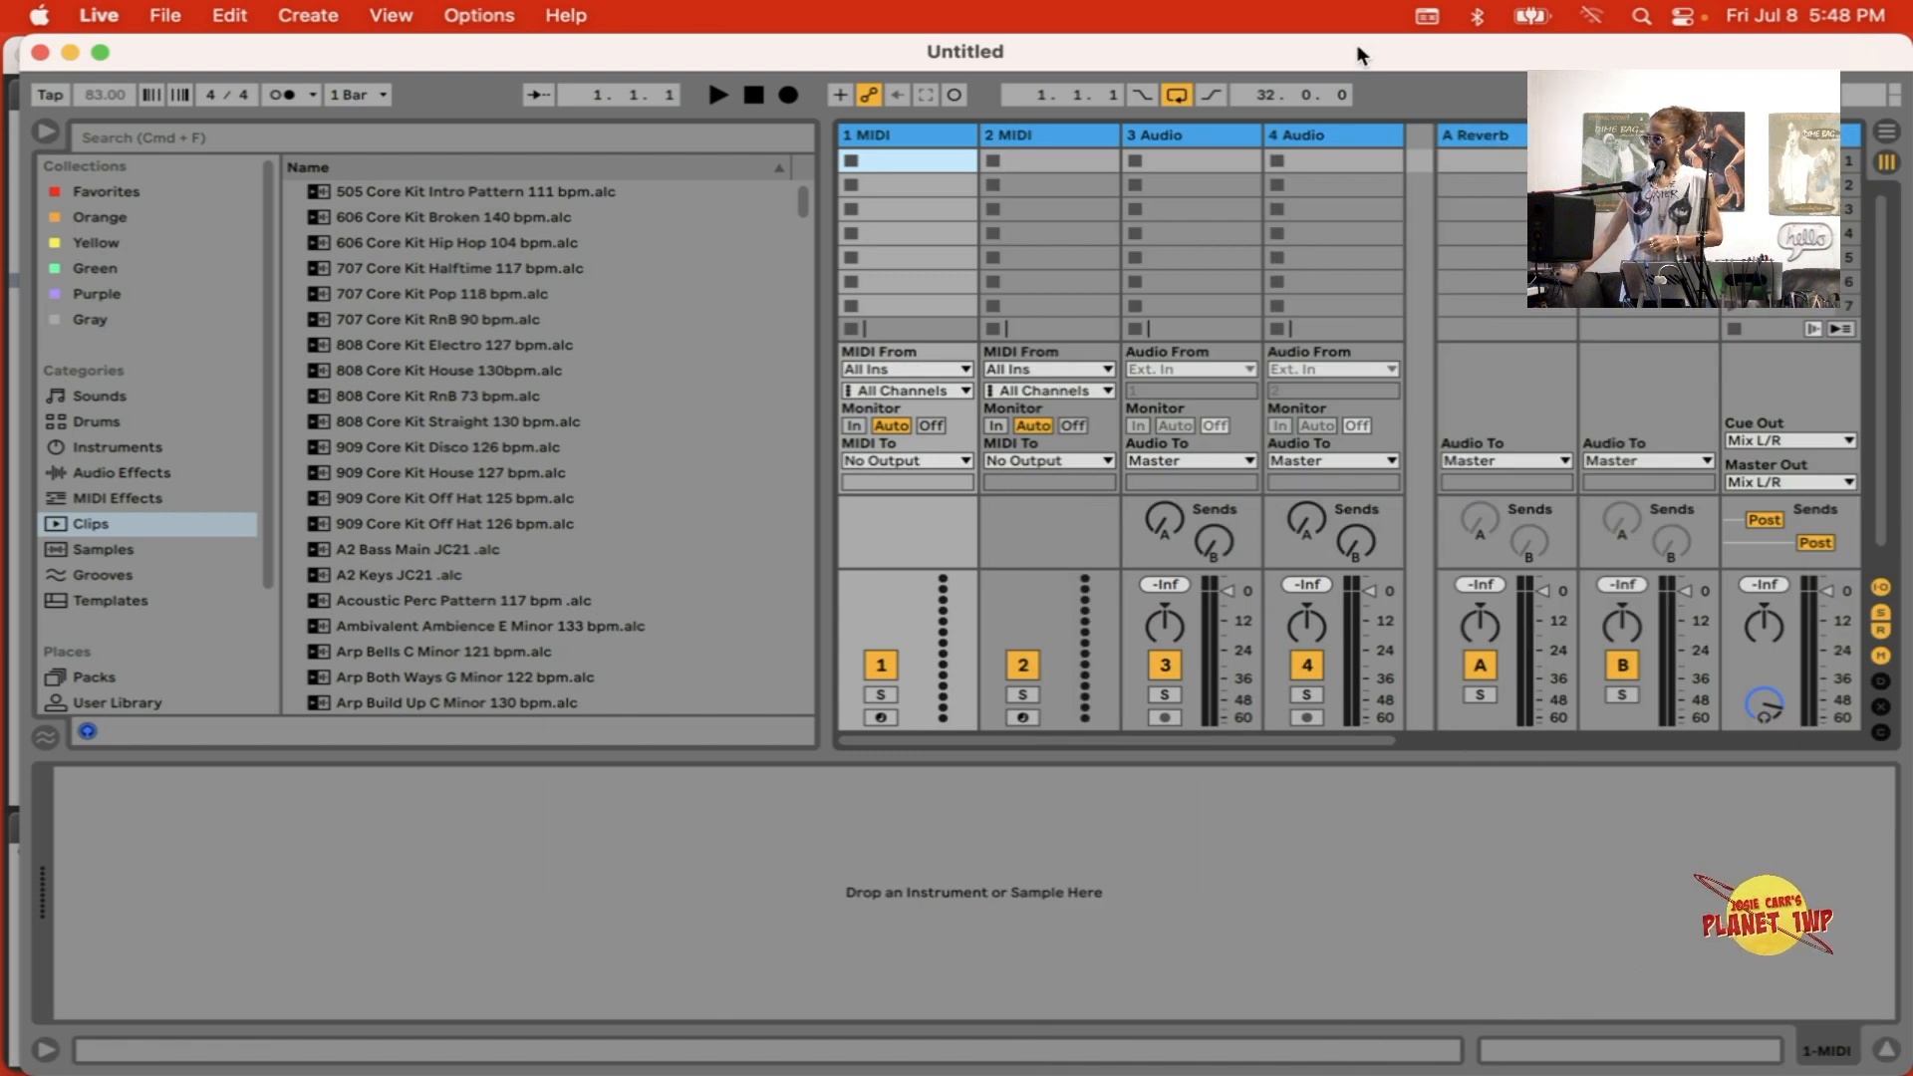
left_click_drag(1361, 55, 1383, 342)
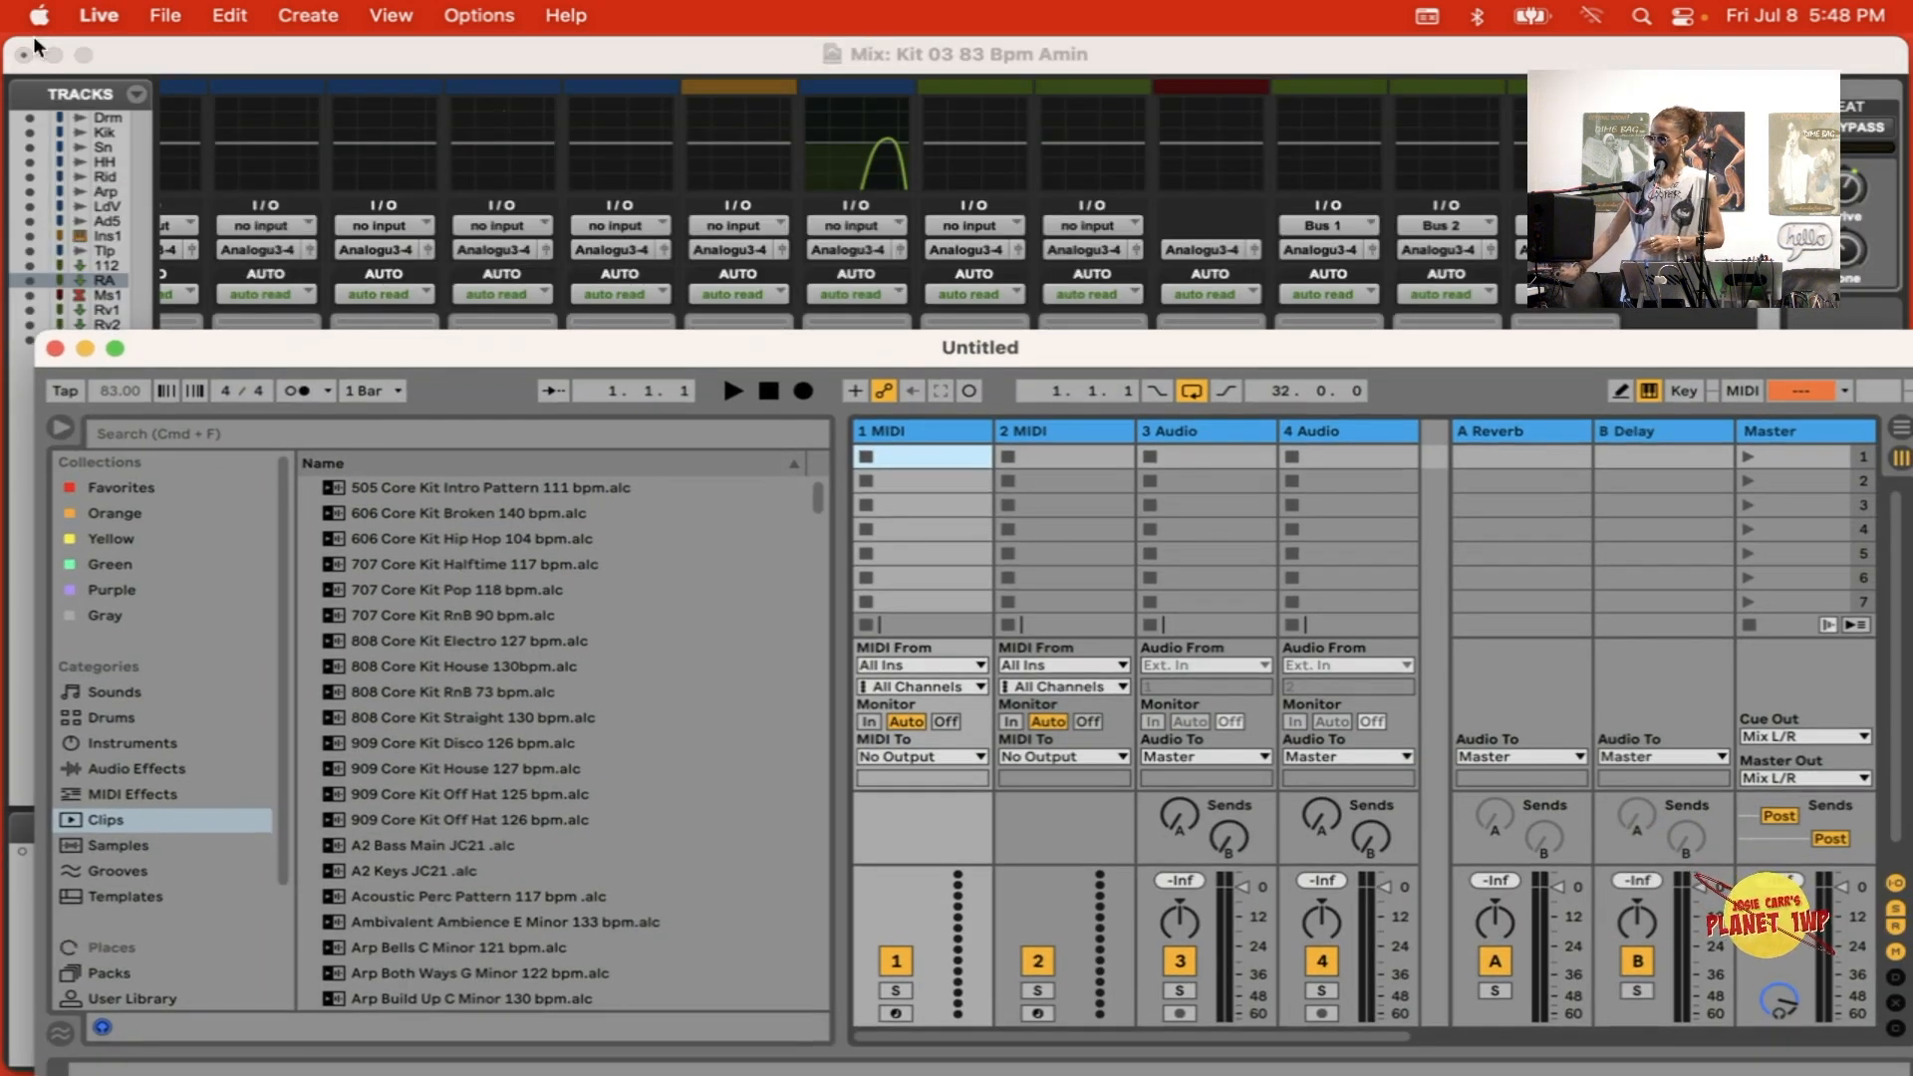
left_click(24, 54)
Step: Start and stop playback from Ableton Live to test whether the Pro Tools transport follows
left_click(736, 391)
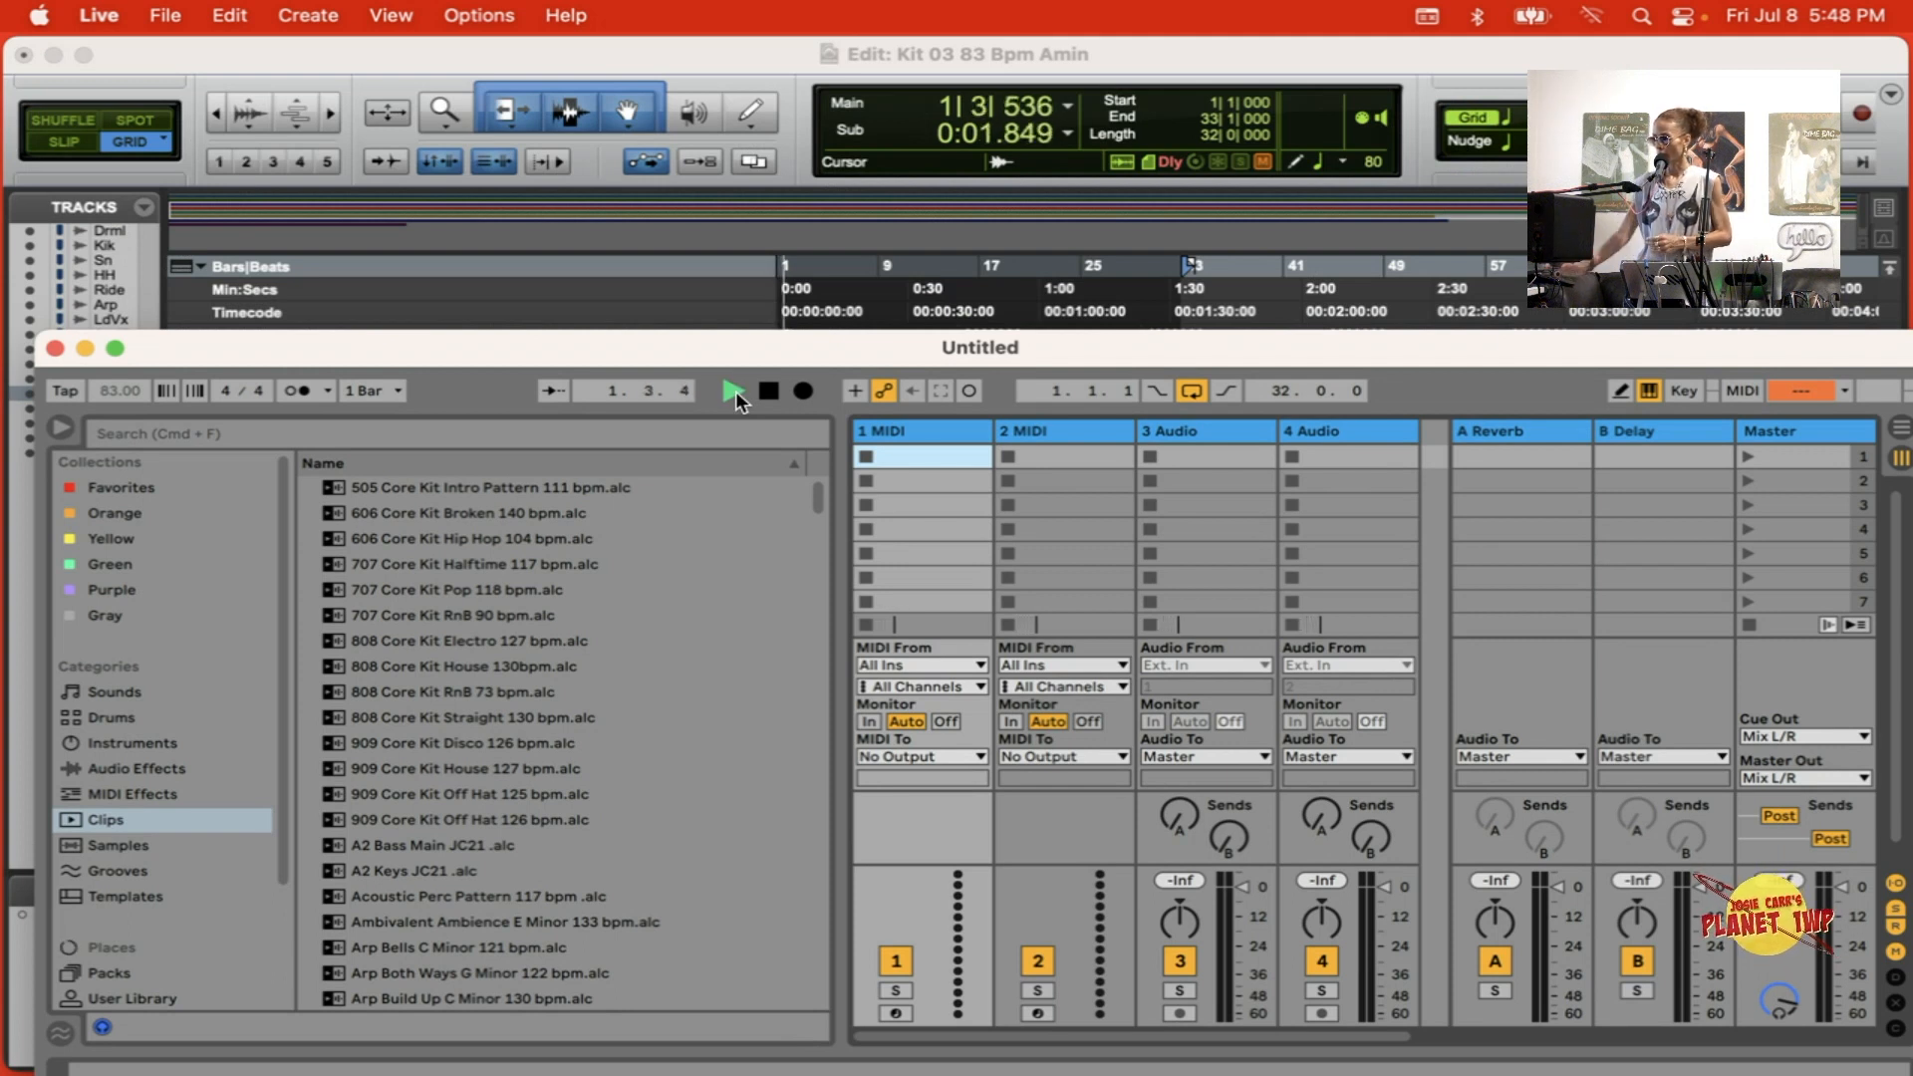
left_click(777, 390)
left_click_drag(750, 355, 633, 466)
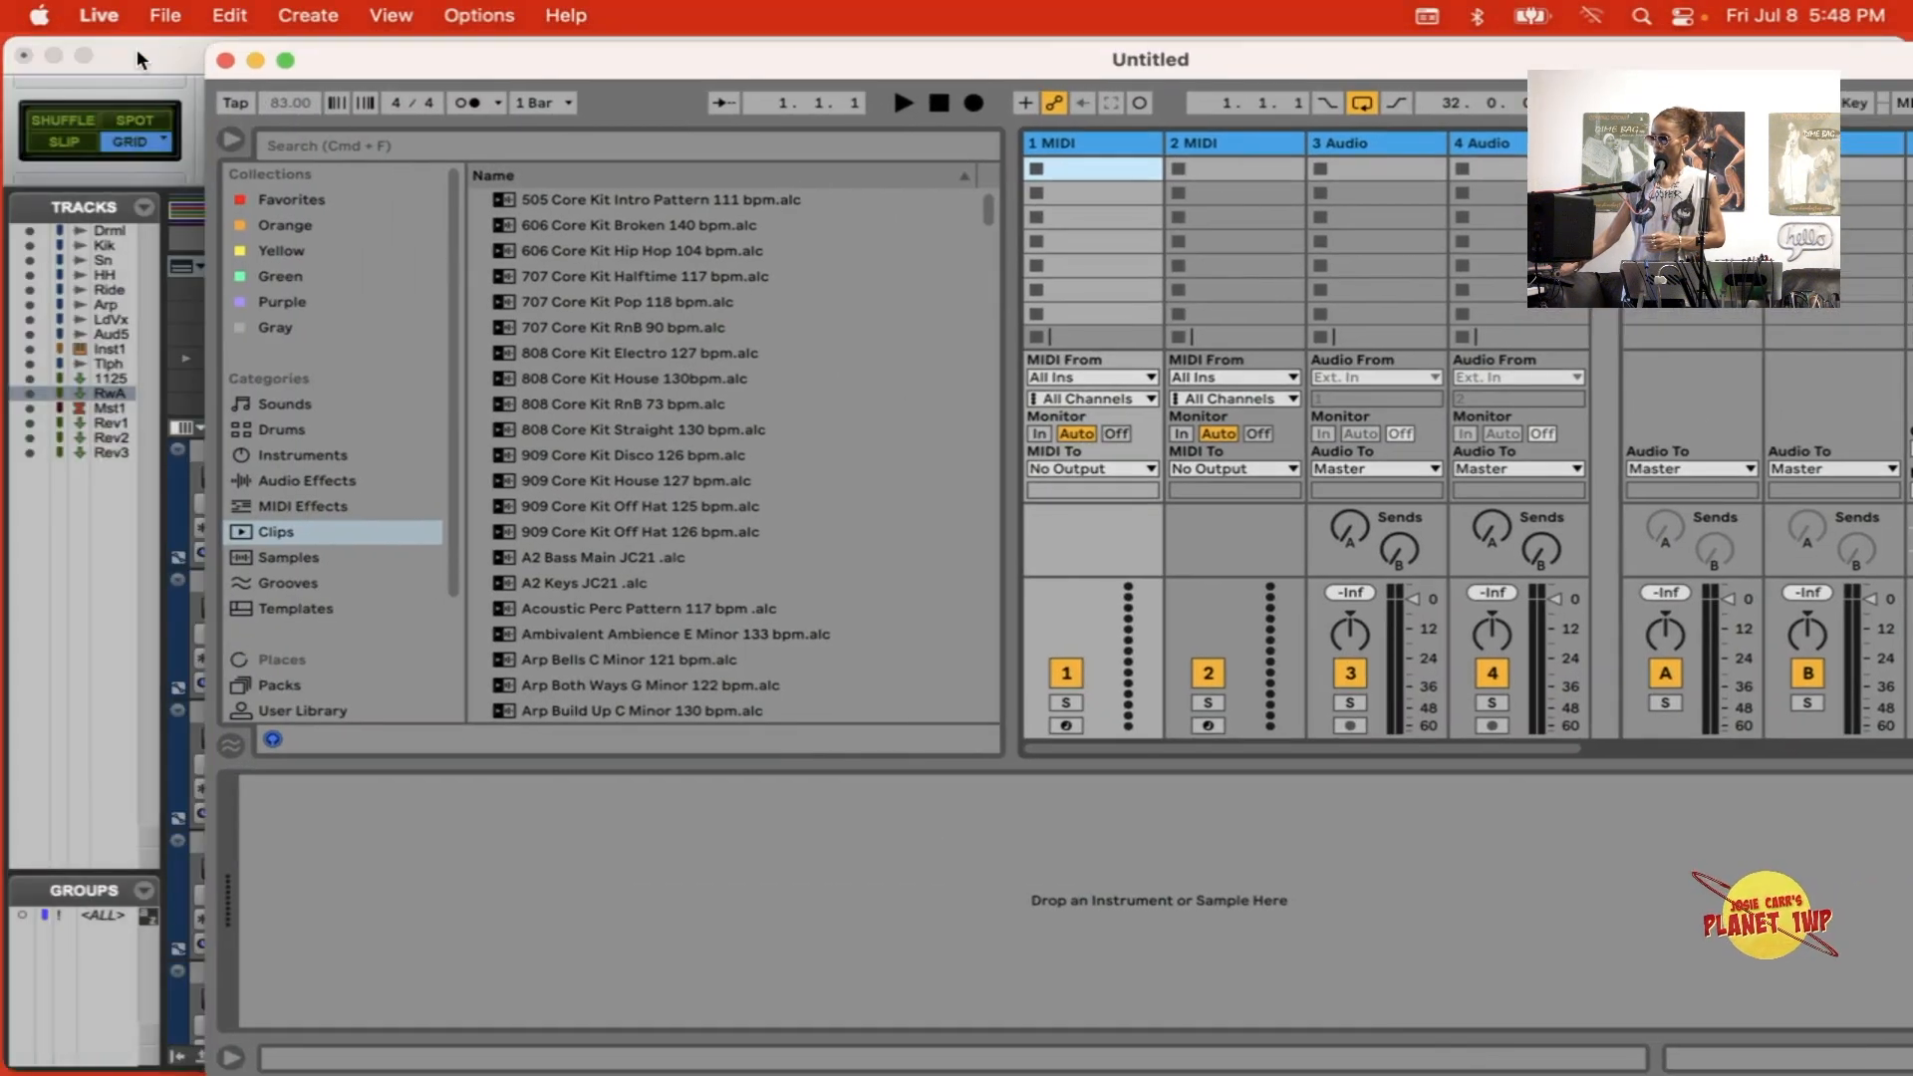
Step: Switch to Pro Tools, place its Edit window below Live's transport, and start and stop playback to test the sync
left_click(141, 56)
left_click_drag(141, 56, 142, 168)
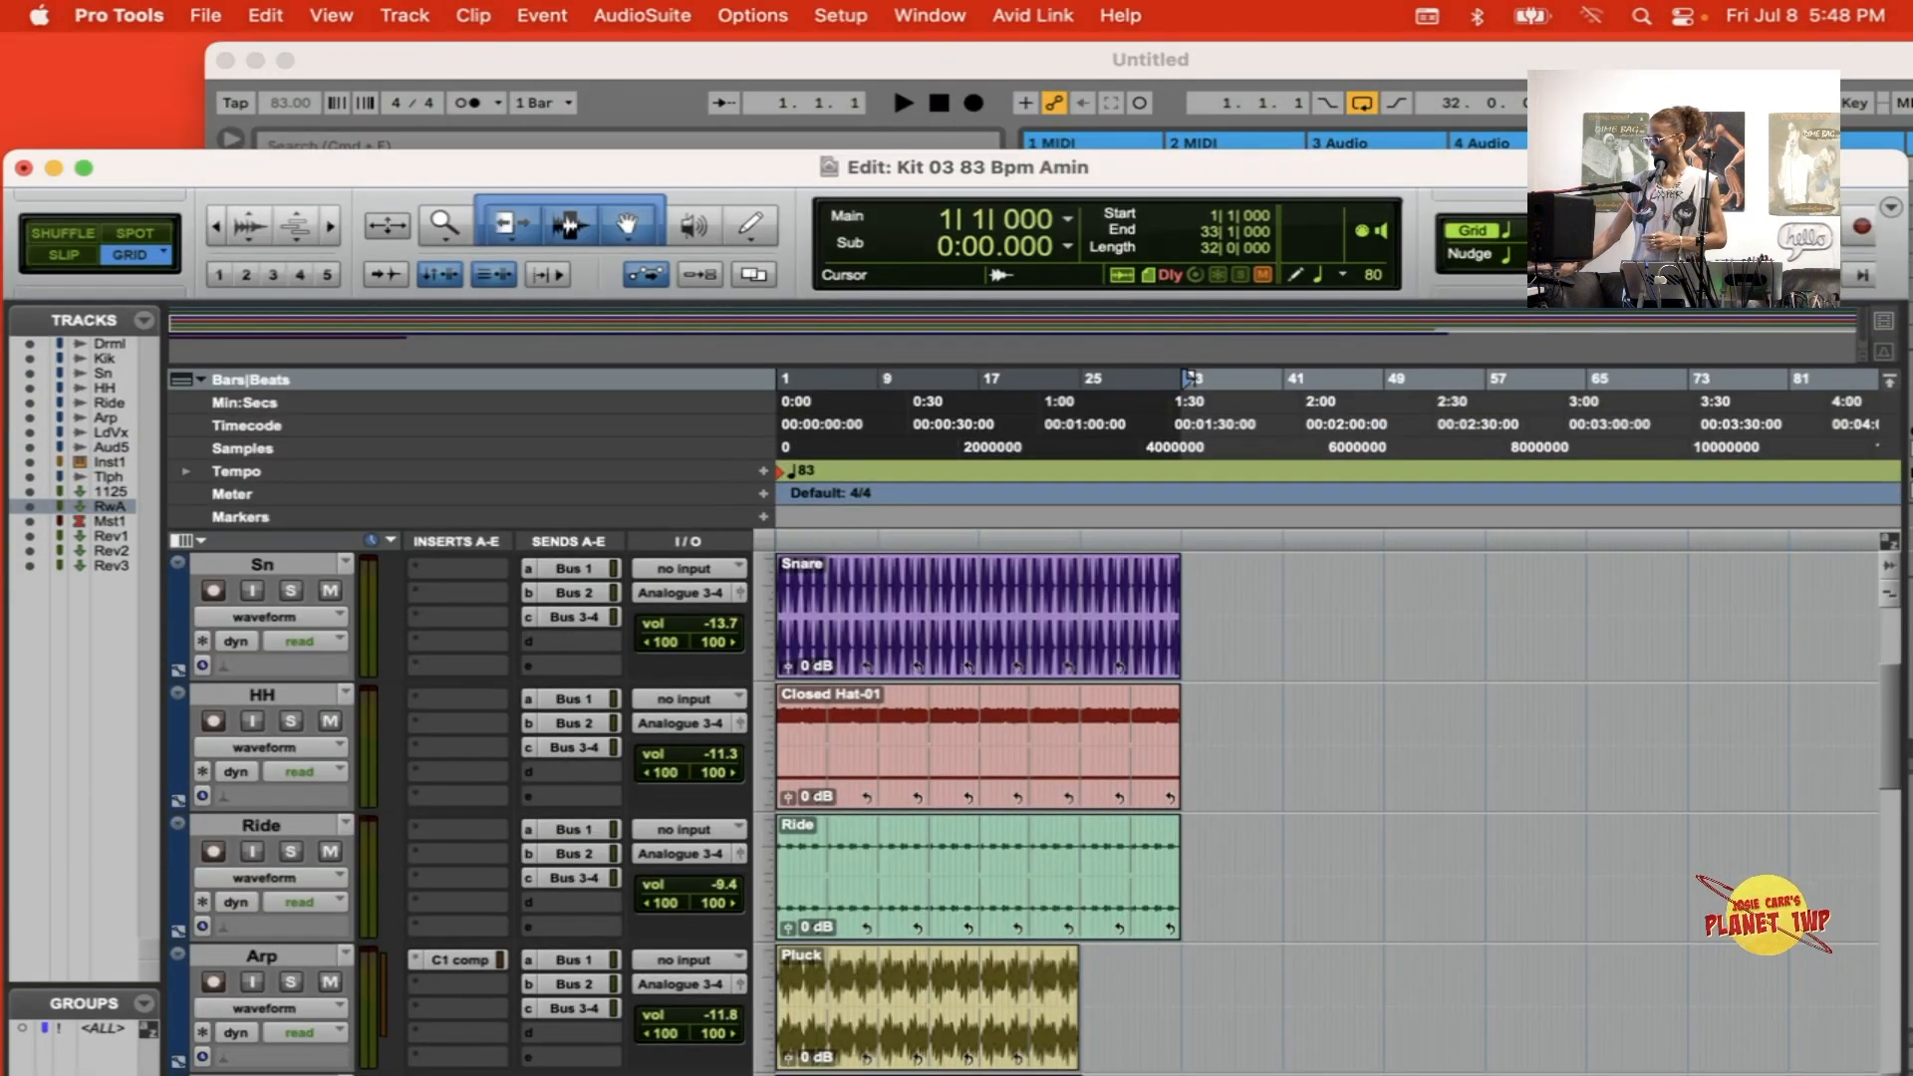
key("space")
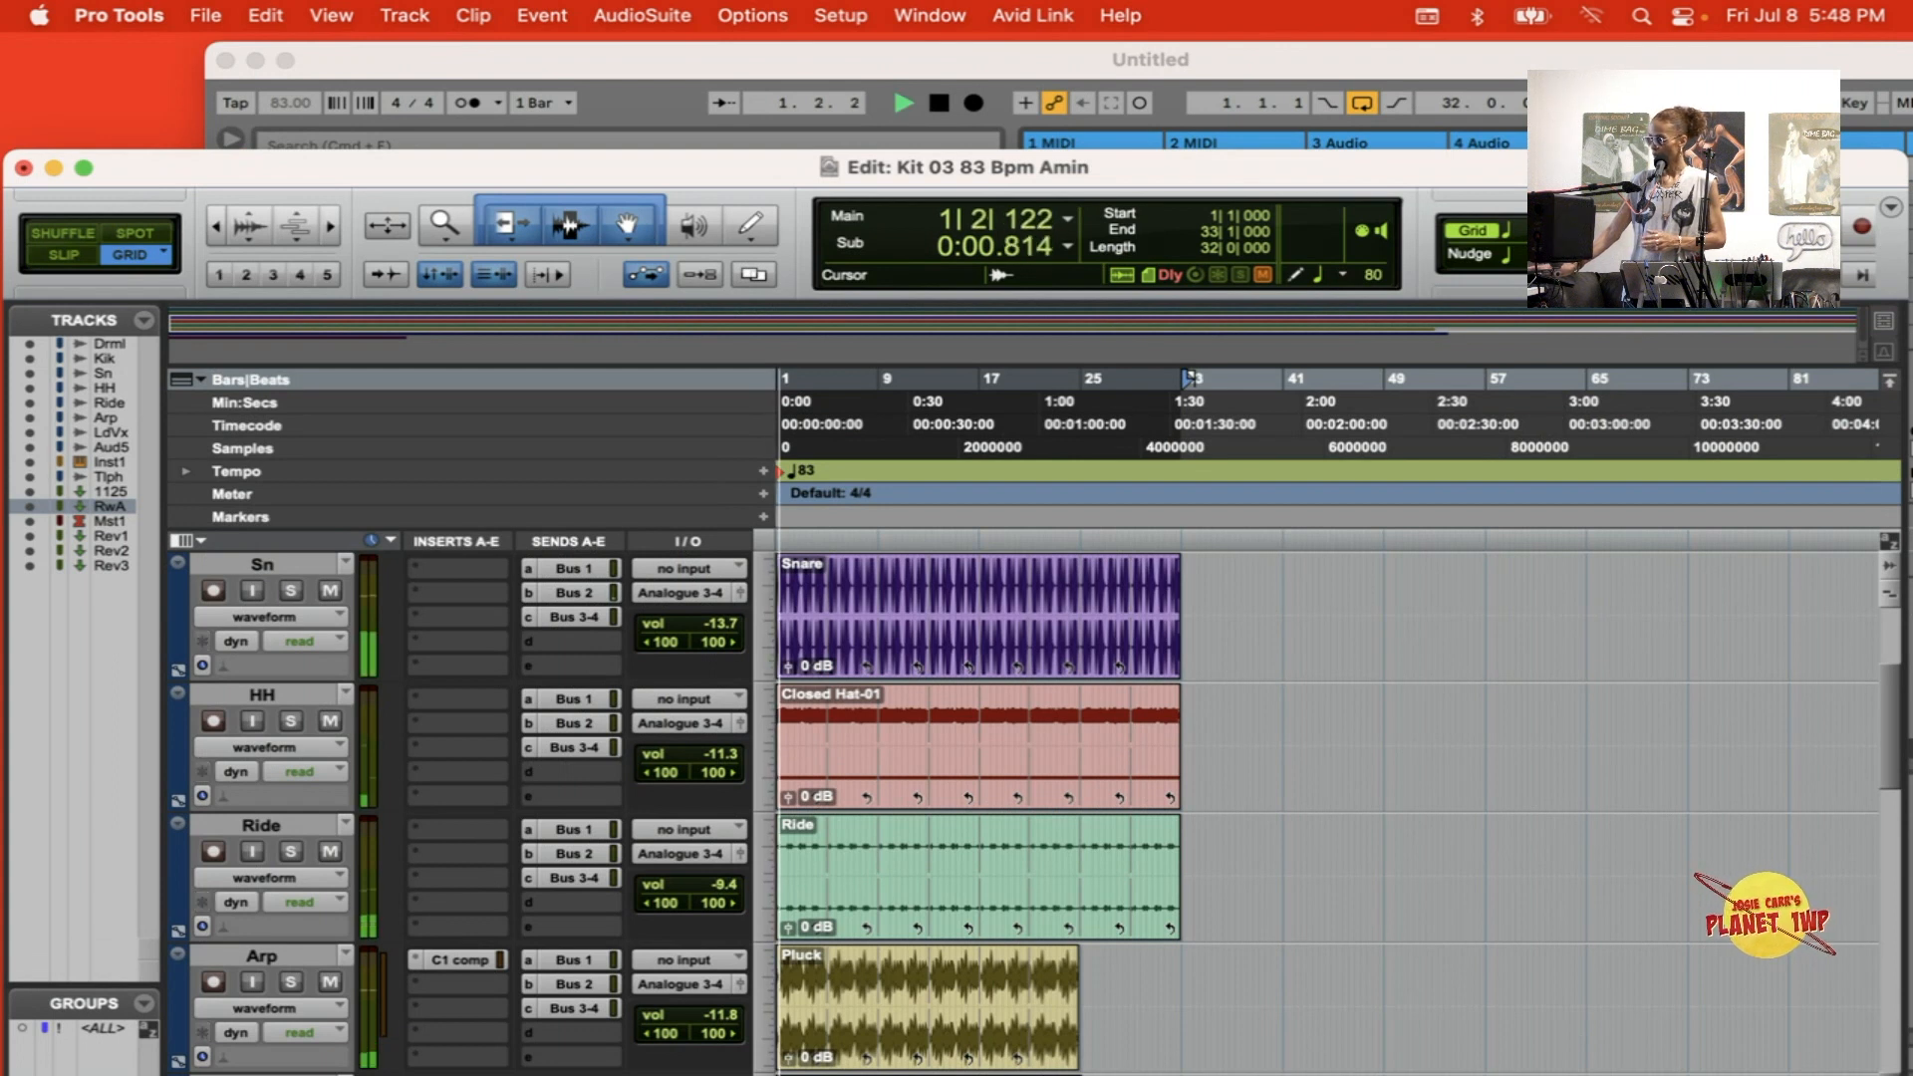
key("space")
Step: Reposition the Ableton Live window beside Pro Tools and return to the Pro Tools Edit window
key("super+Tab")
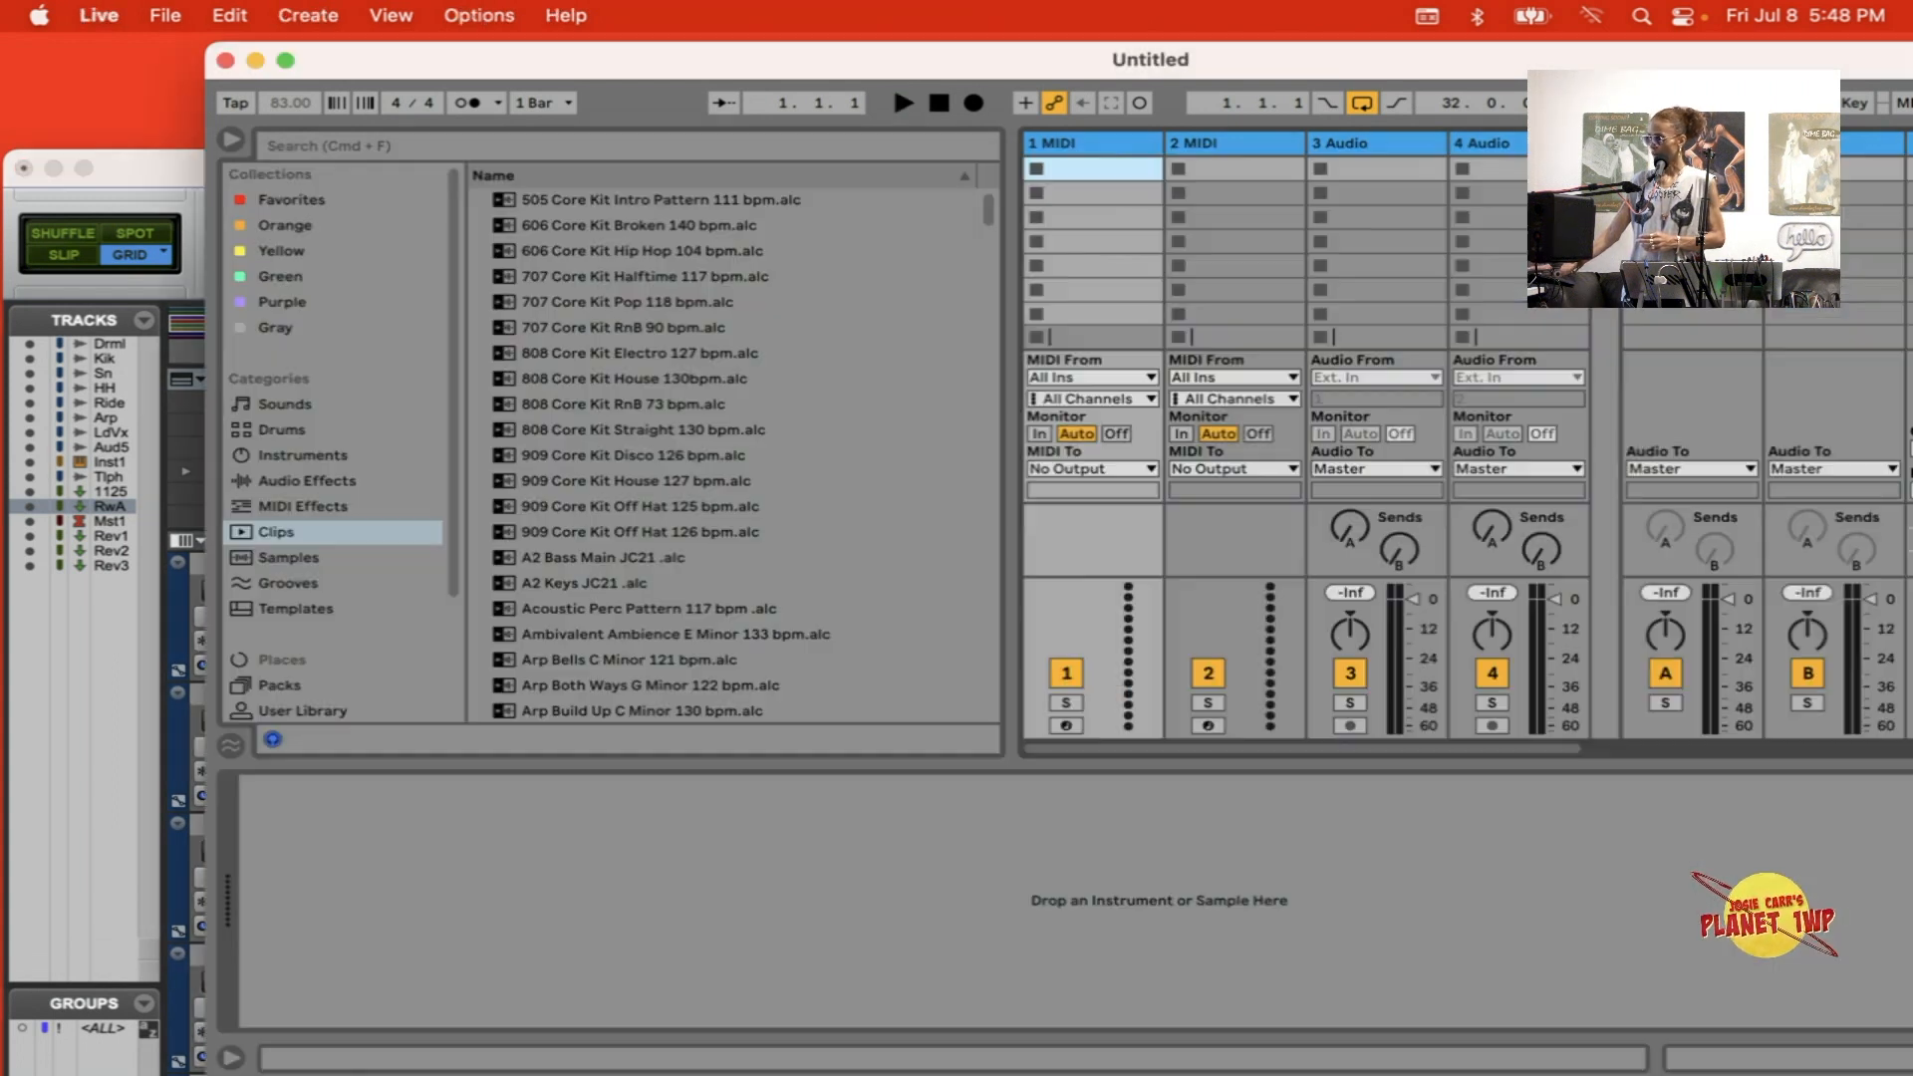
left_click_drag(456, 62, 416, 54)
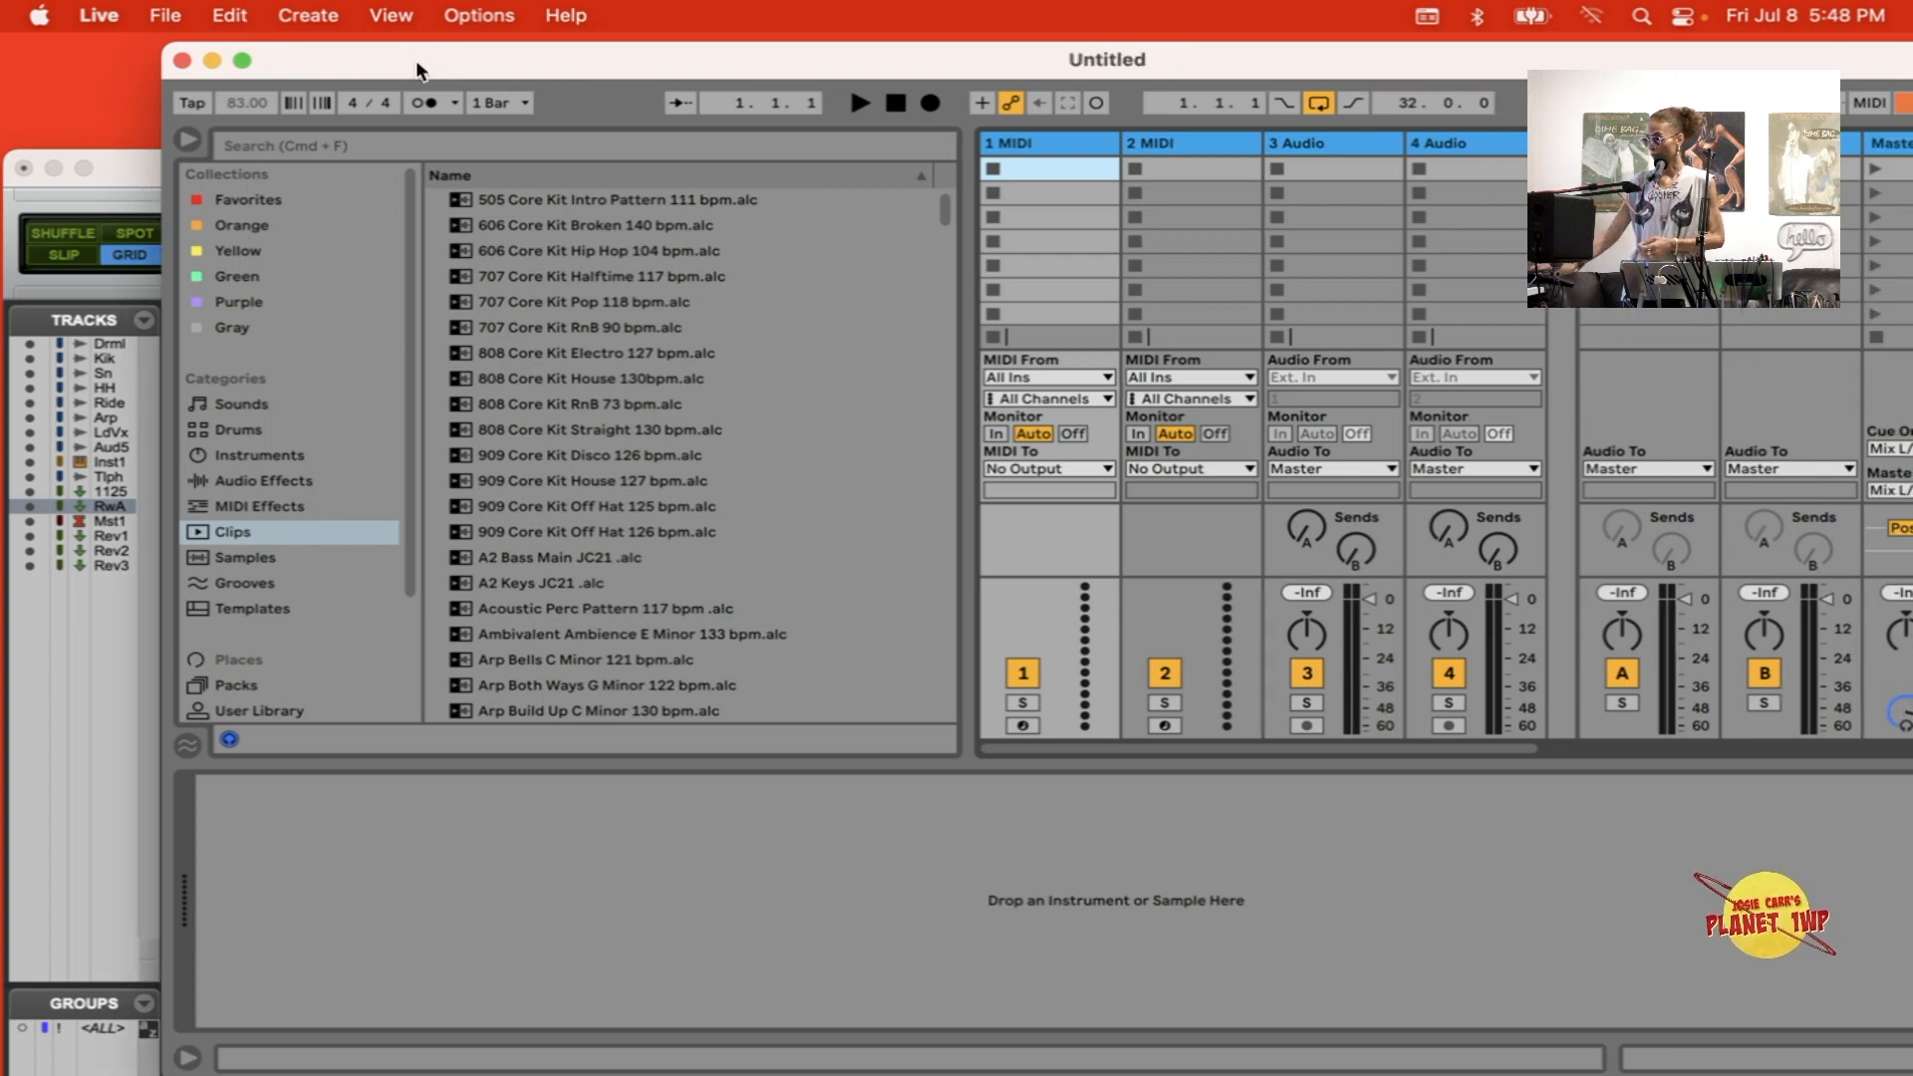
left_click(126, 169)
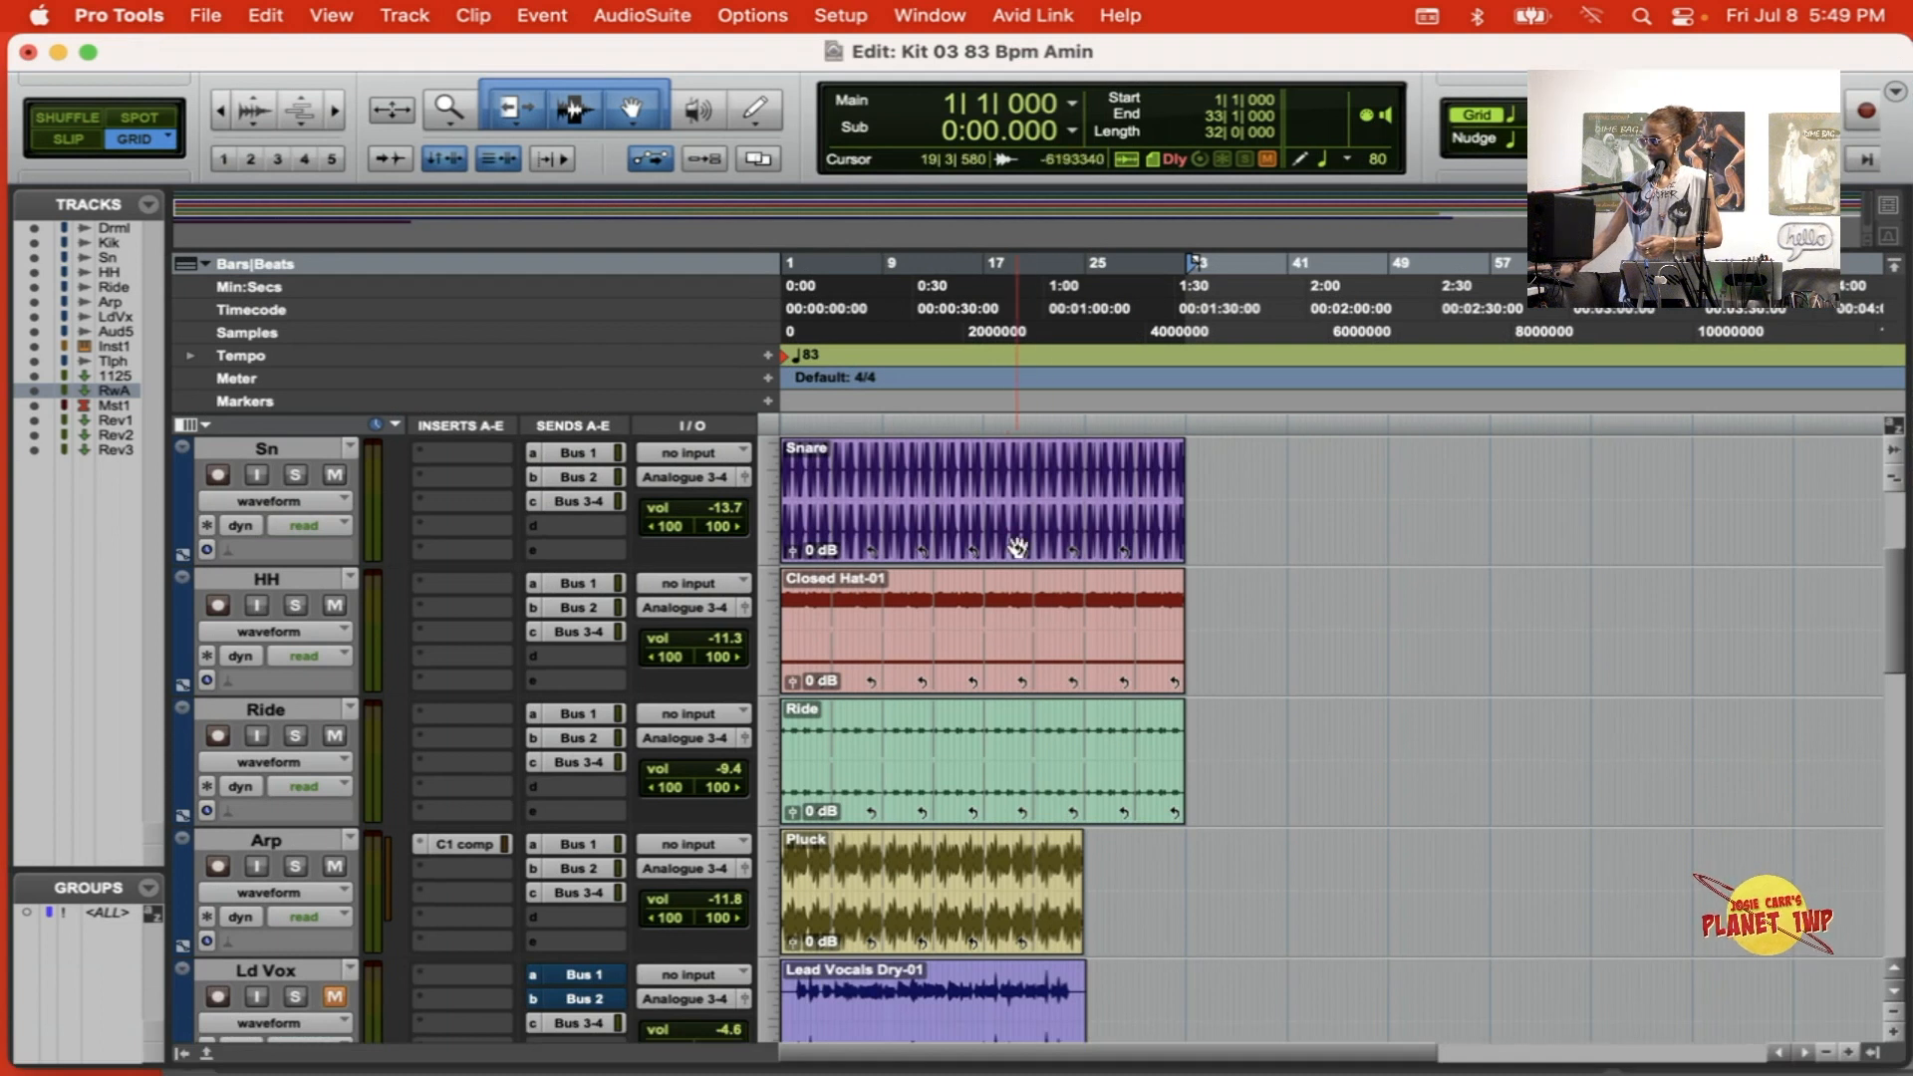
left_click_drag(1006, 547, 1021, 547)
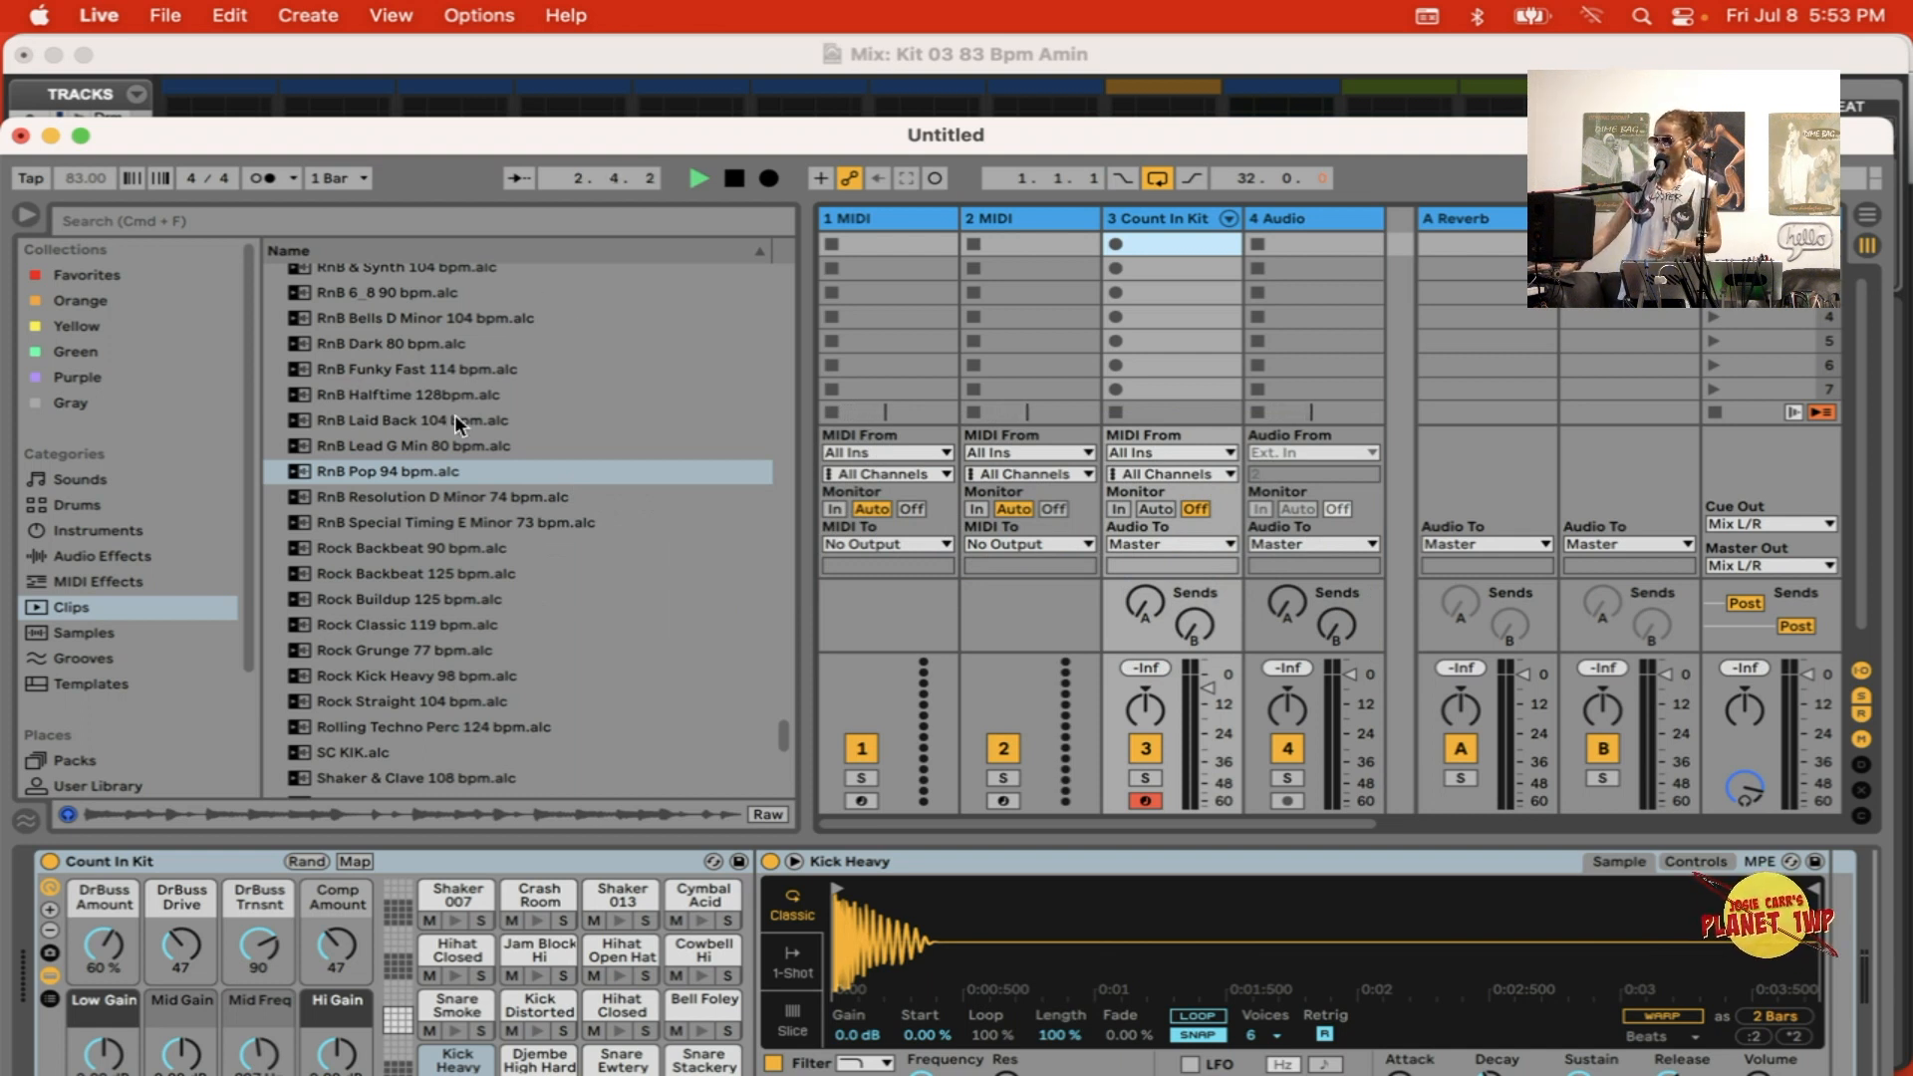
Step: Place the RnB Pop 94 bpm clip in the first slot of the Count In Kit track and launch it
left_click(419, 465)
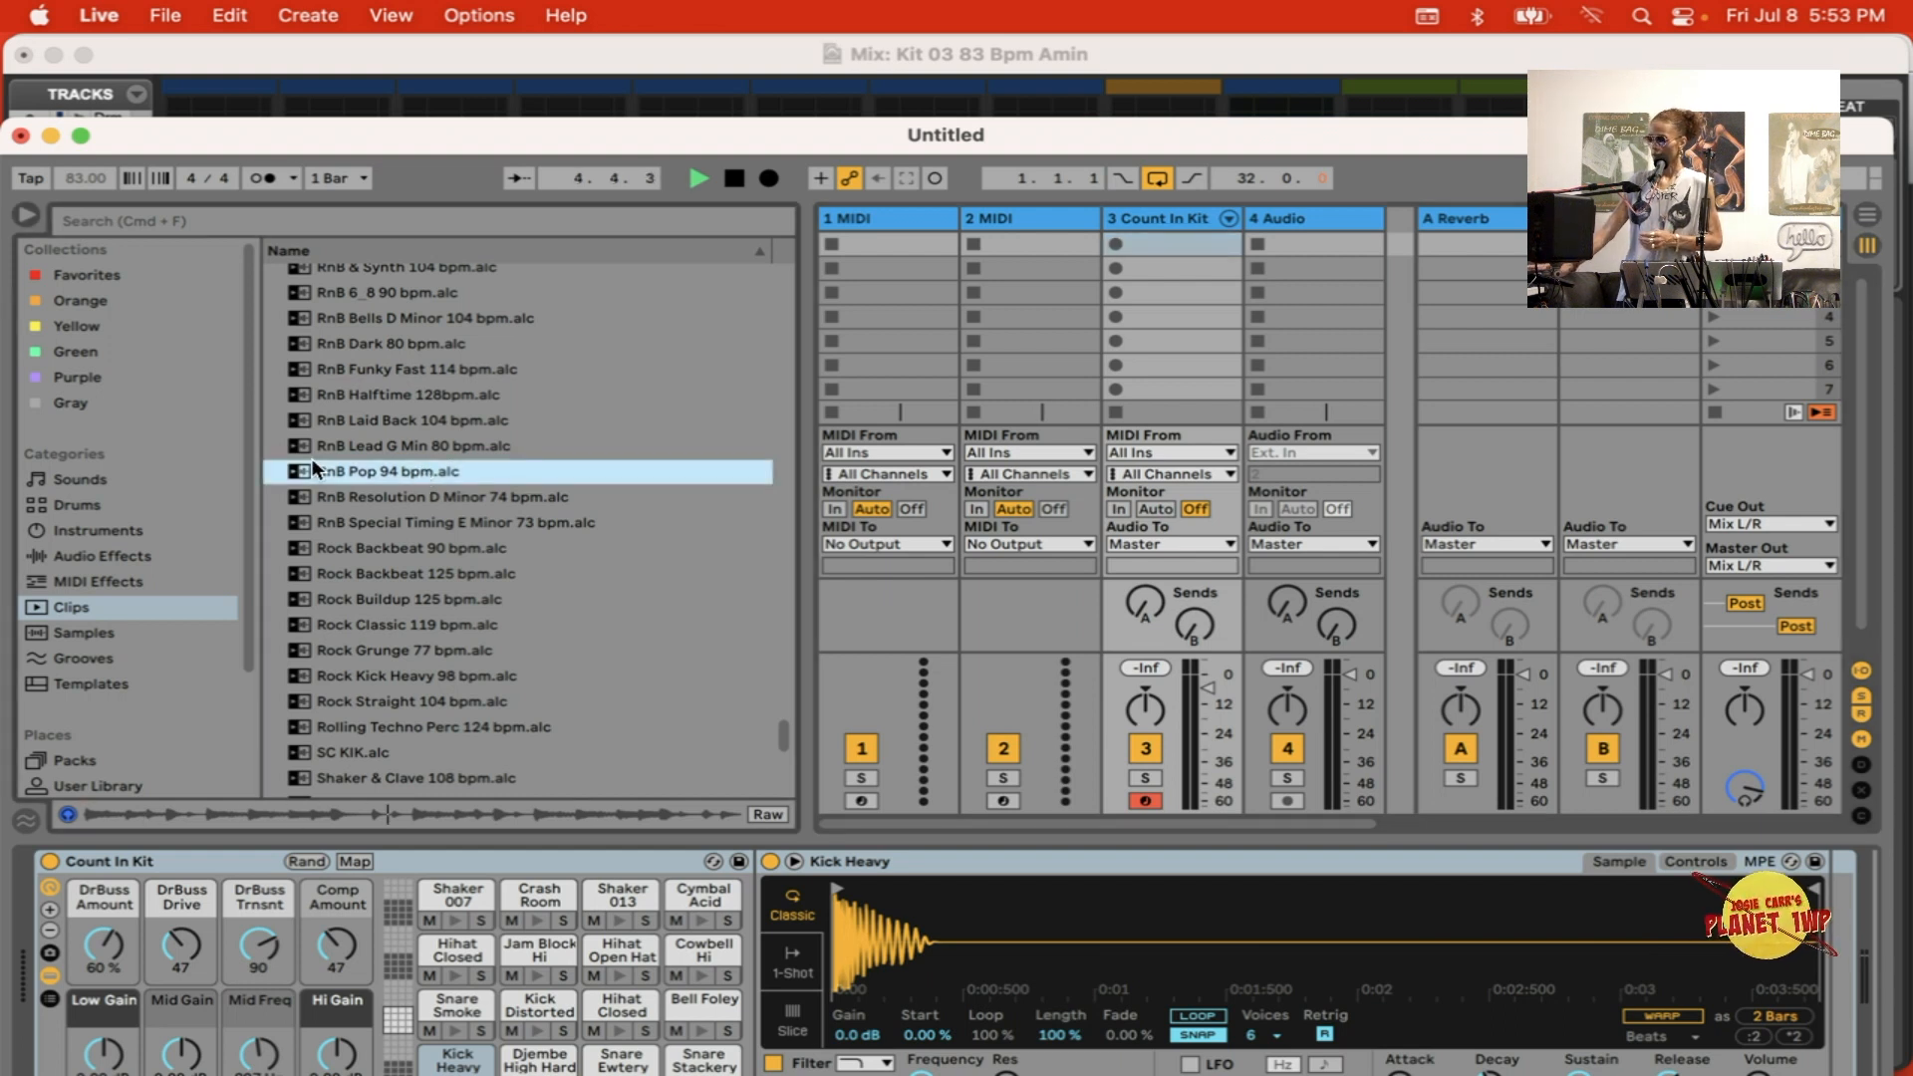
left_click_drag(725, 458, 1120, 235)
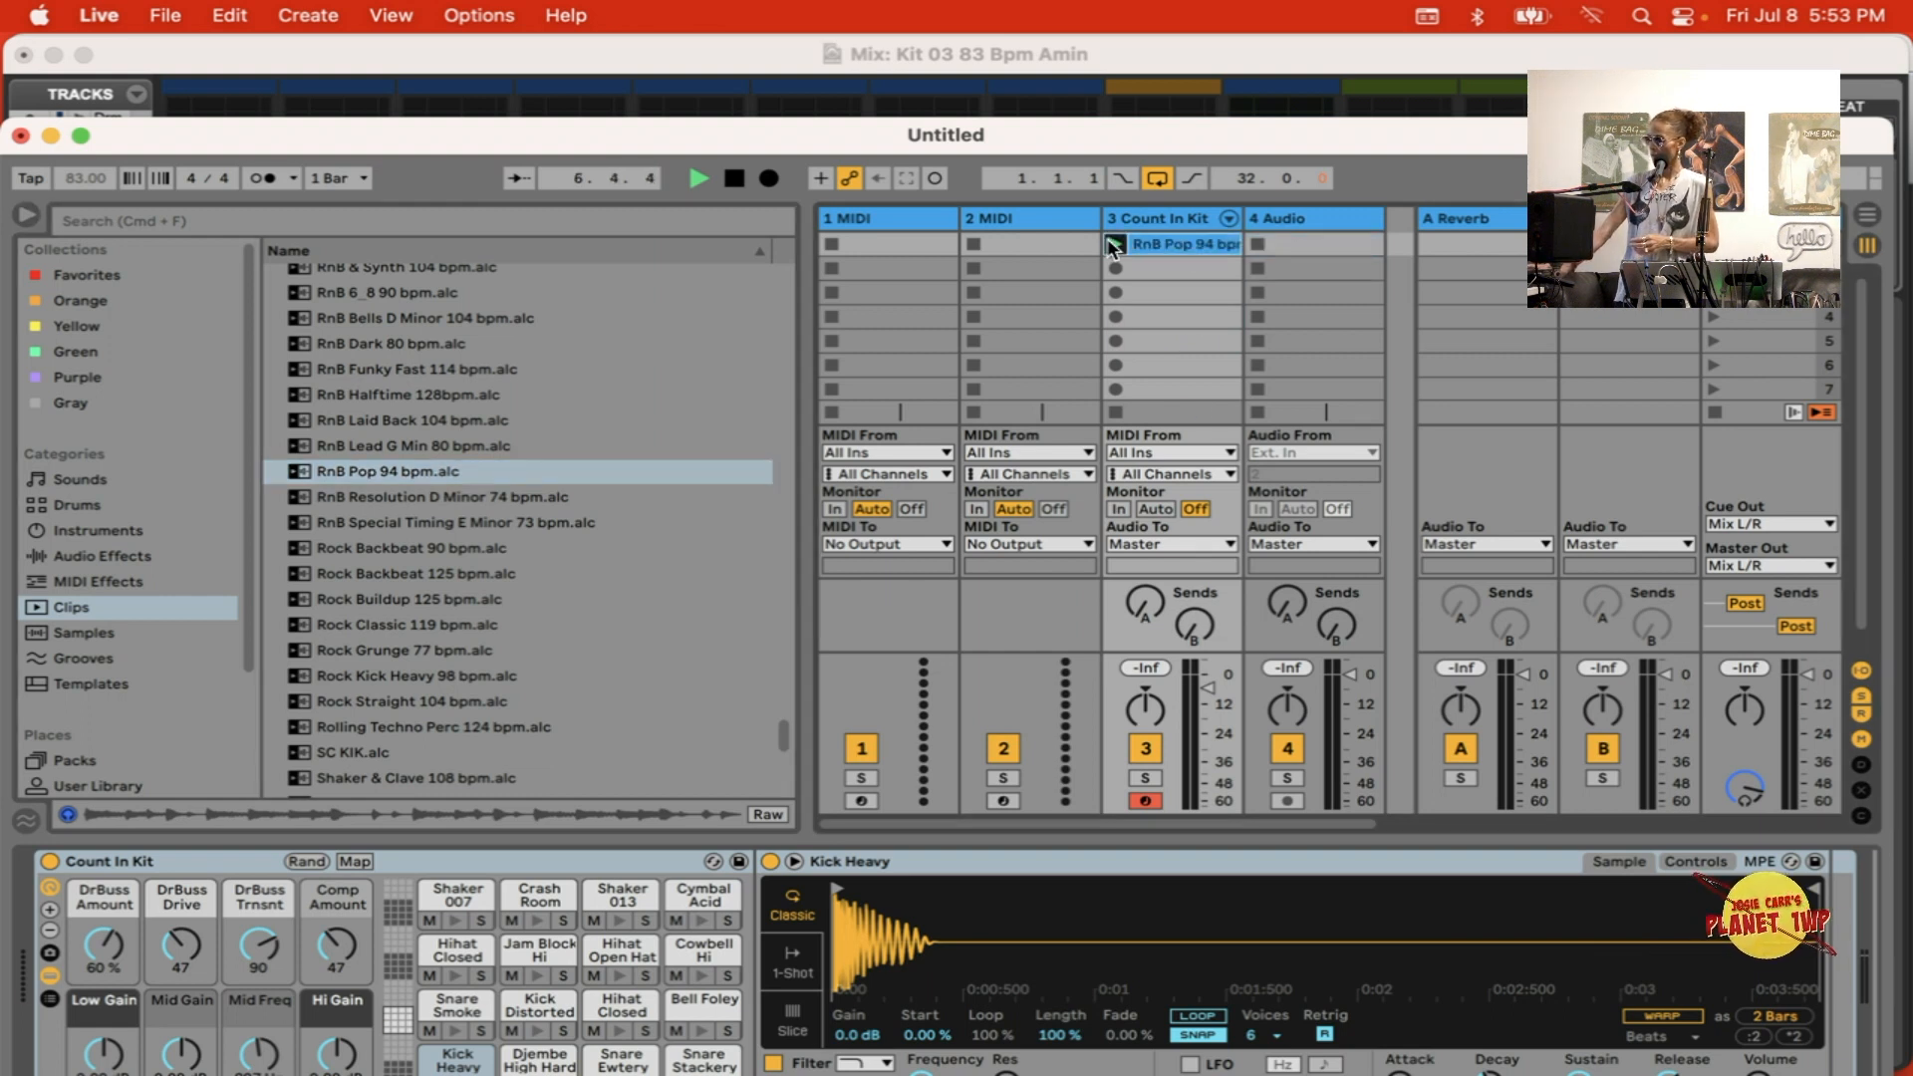
Step: Switch to the Pro Tools mixer, mute the Kik, Sn and HH tracks, and raise the Rewire Ableton track's fader to +2.8 dB
left_click(1120, 50)
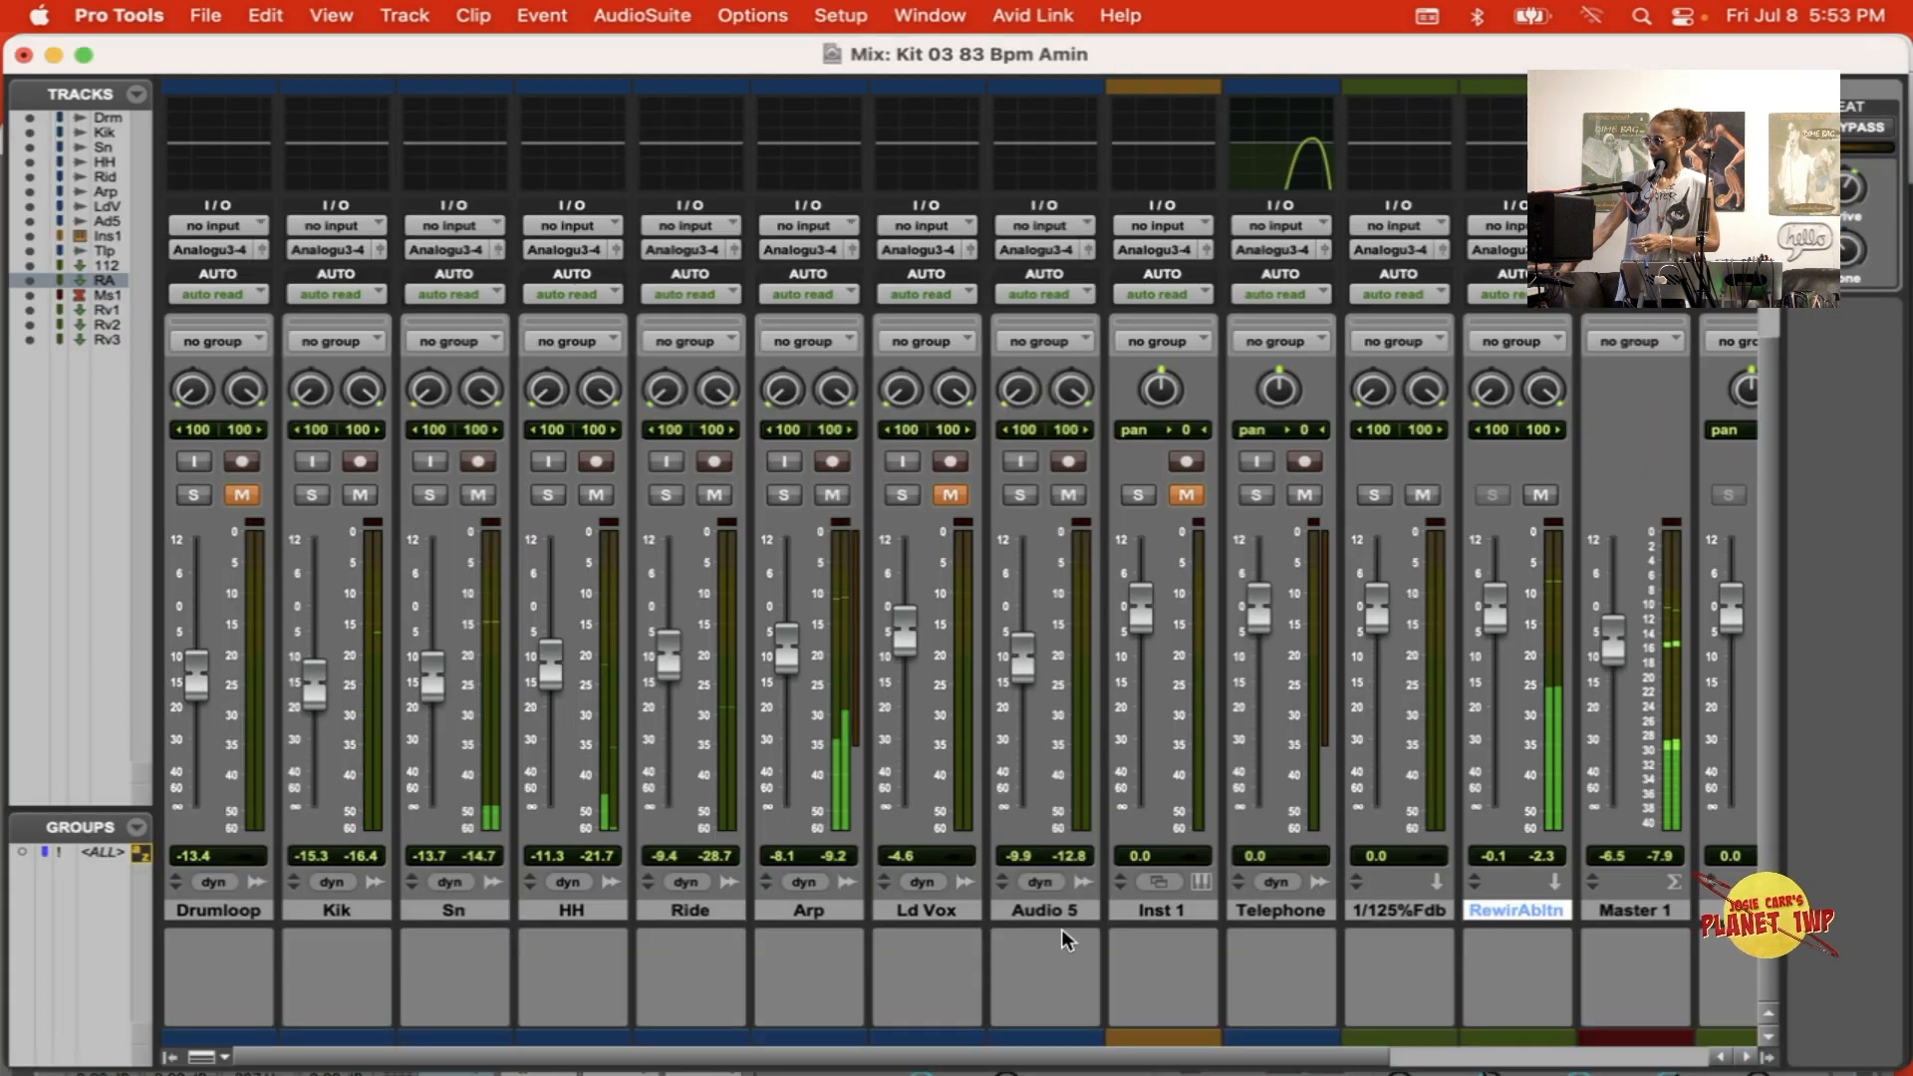
left_click_drag(1493, 637, 1495, 618)
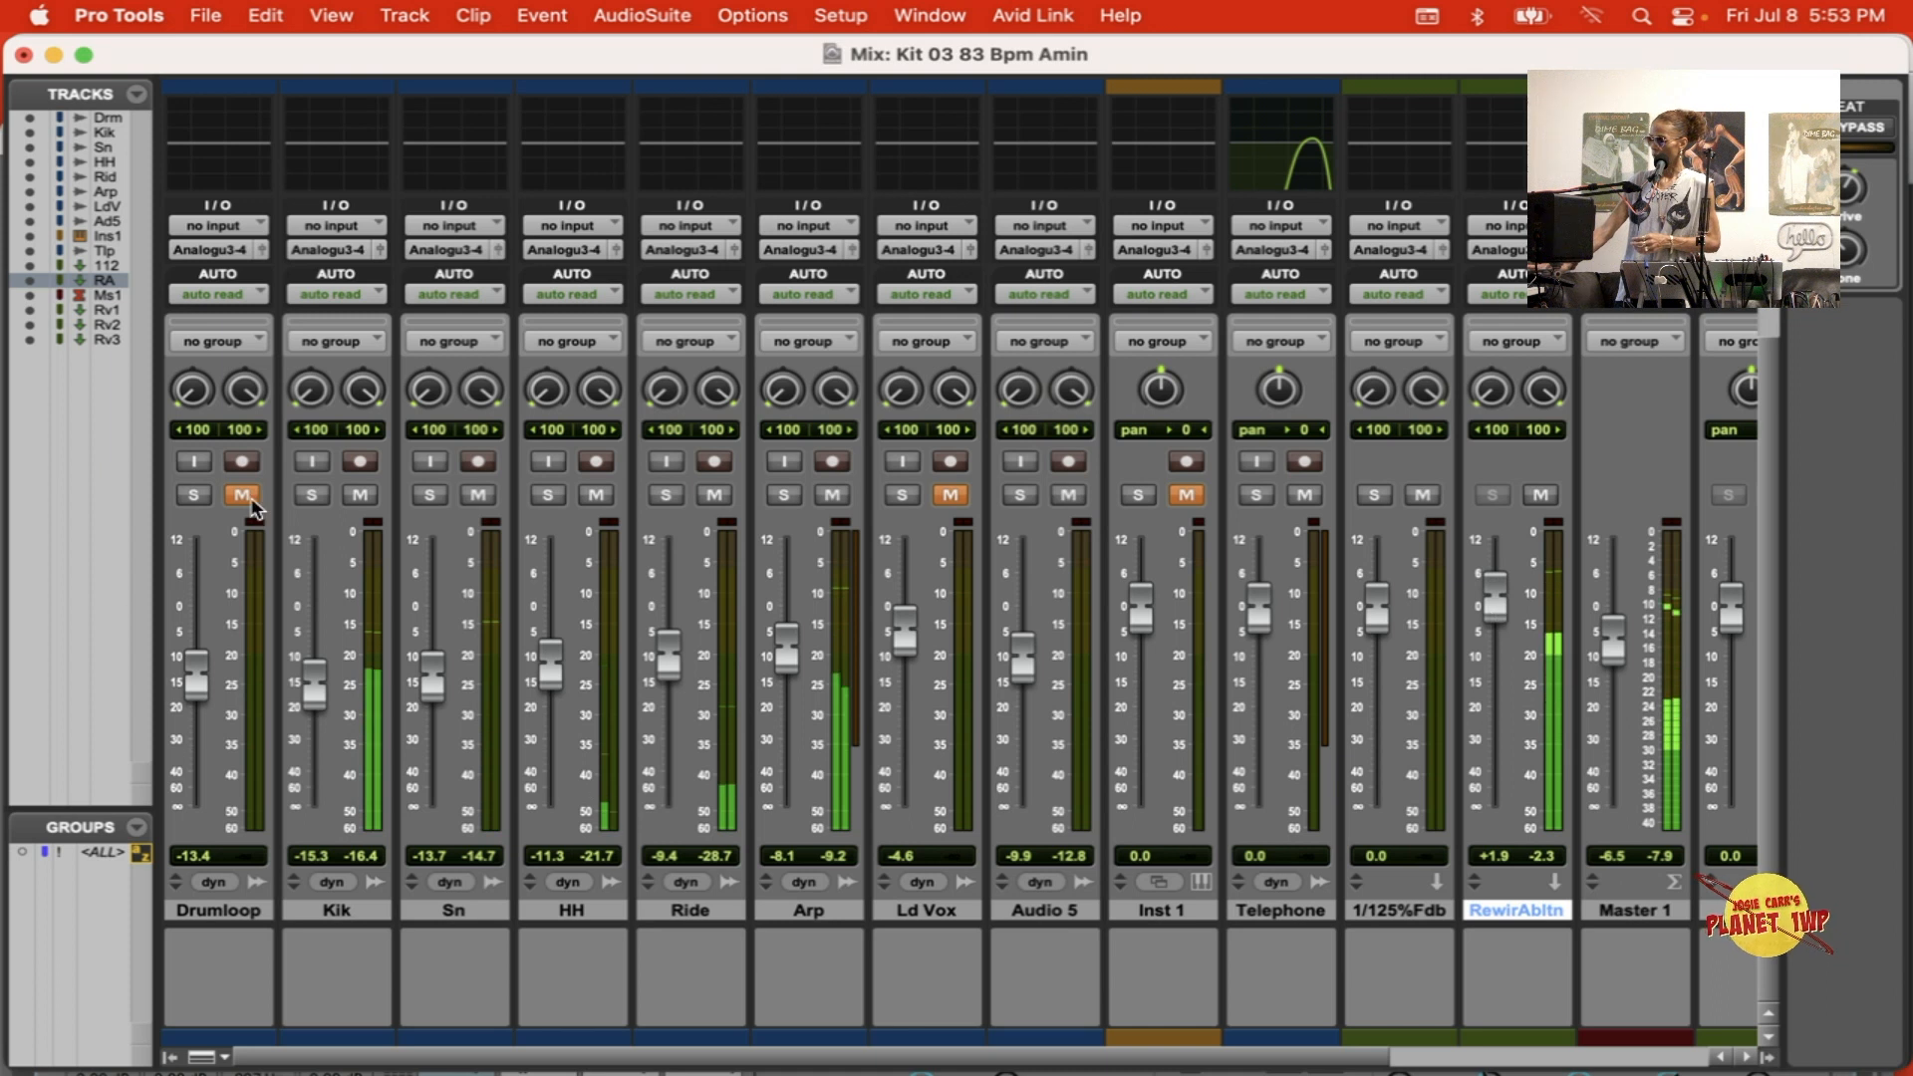
left_click(479, 495)
left_click(595, 493)
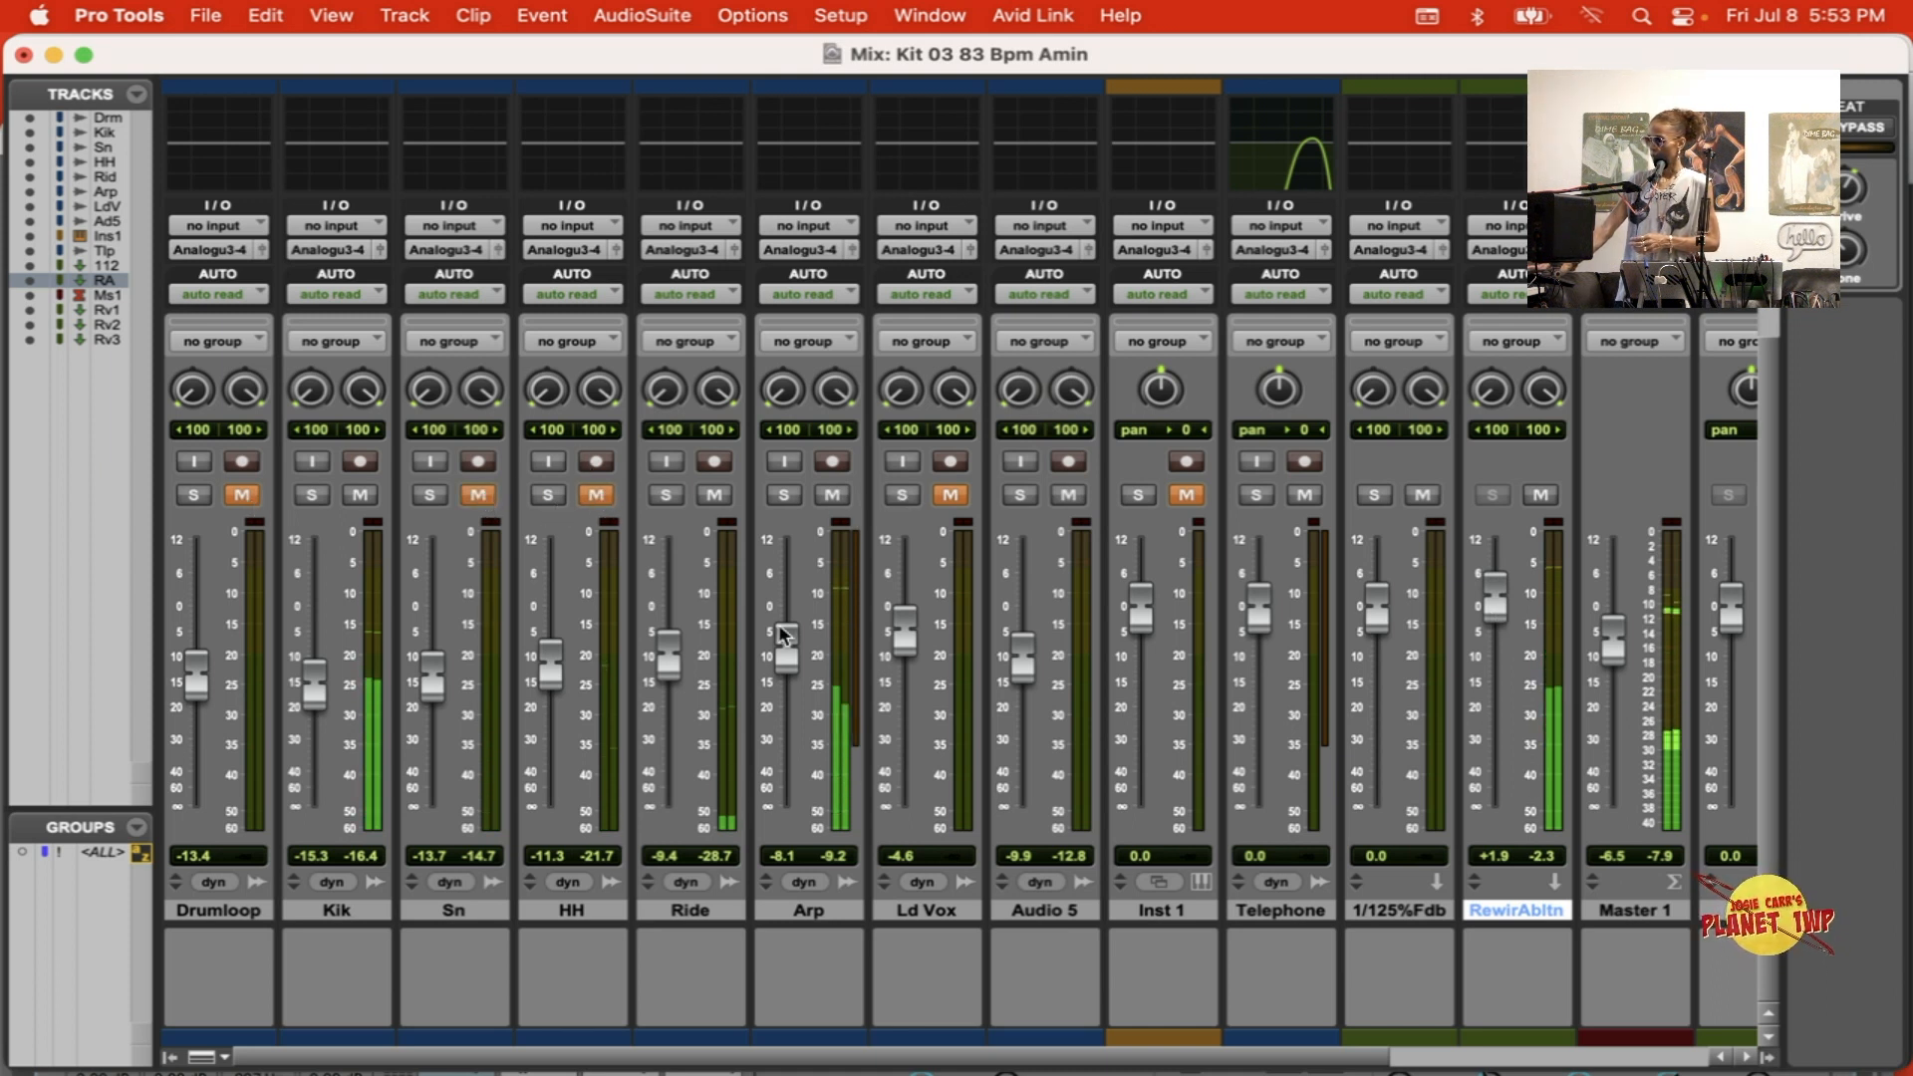
left_click(358, 493)
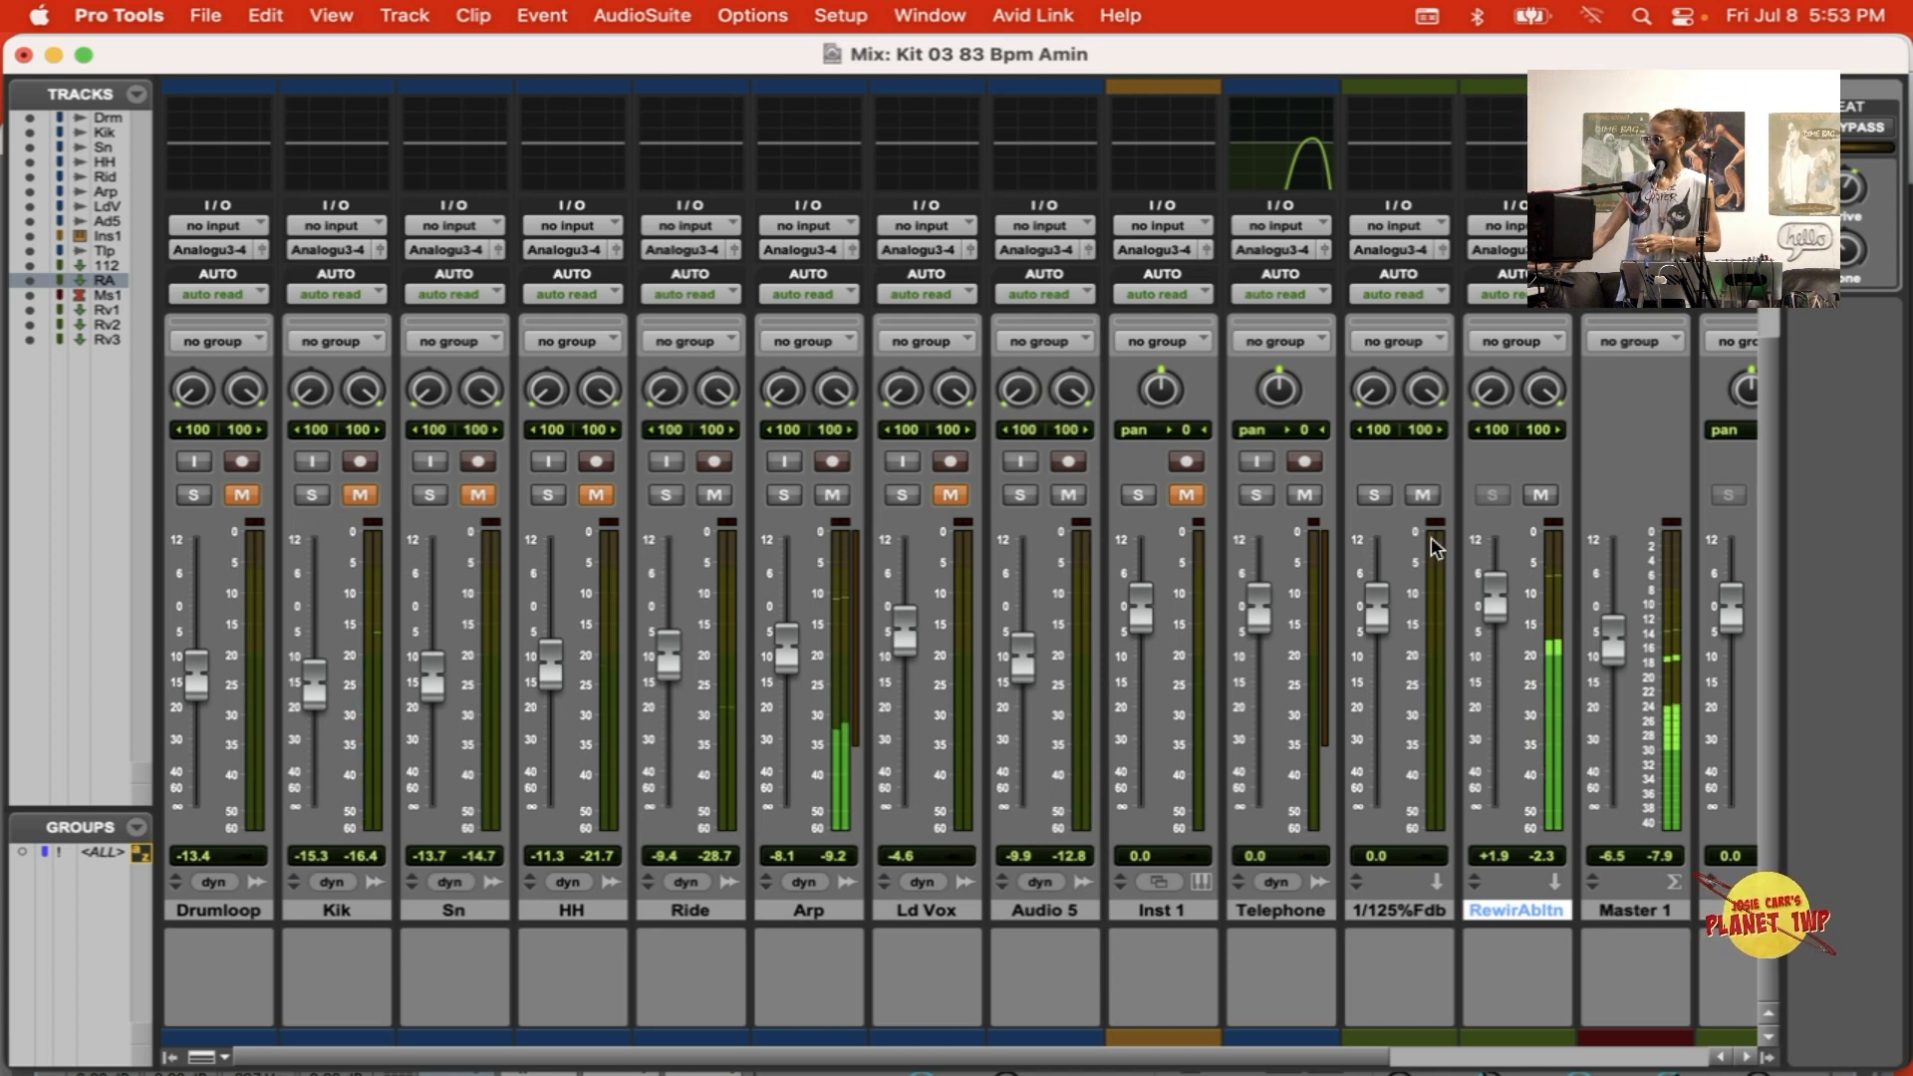
left_click_drag(1486, 599, 1485, 594)
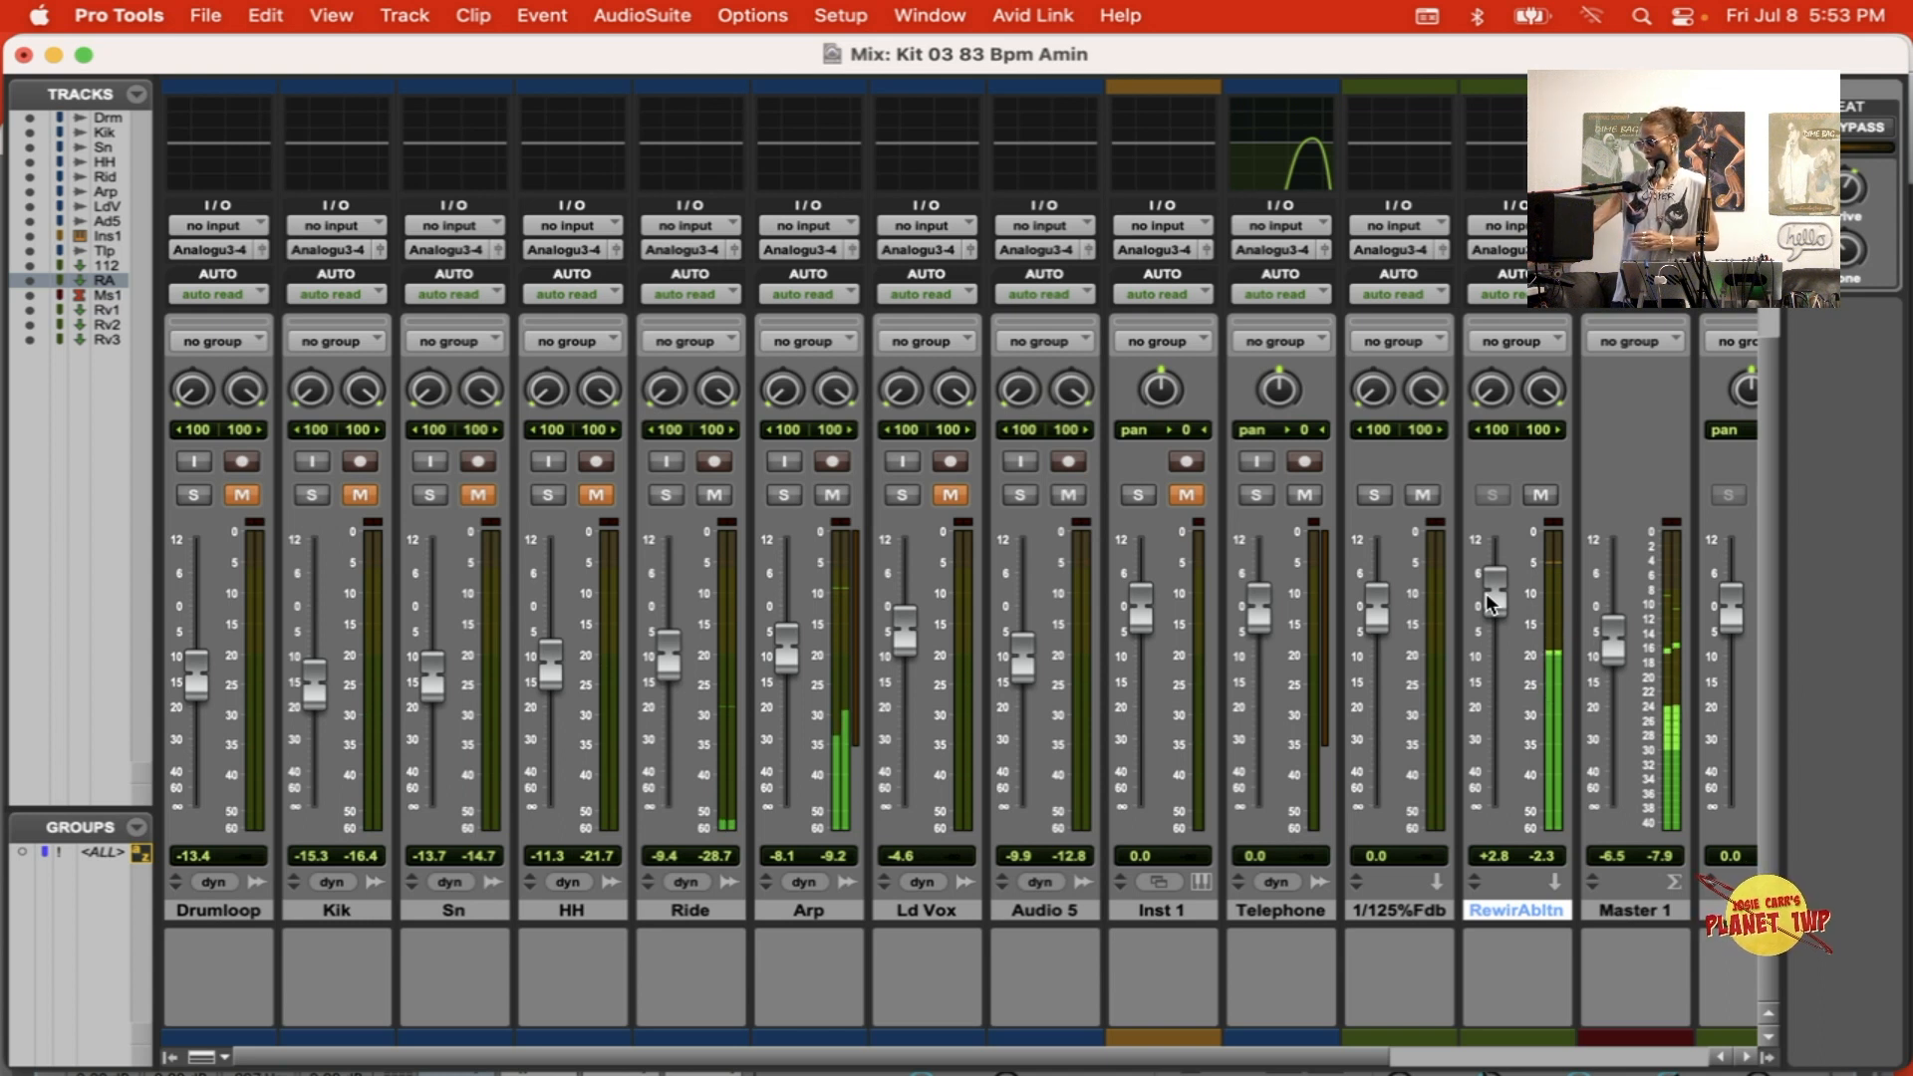
key("super+equal")
key("super+equal")
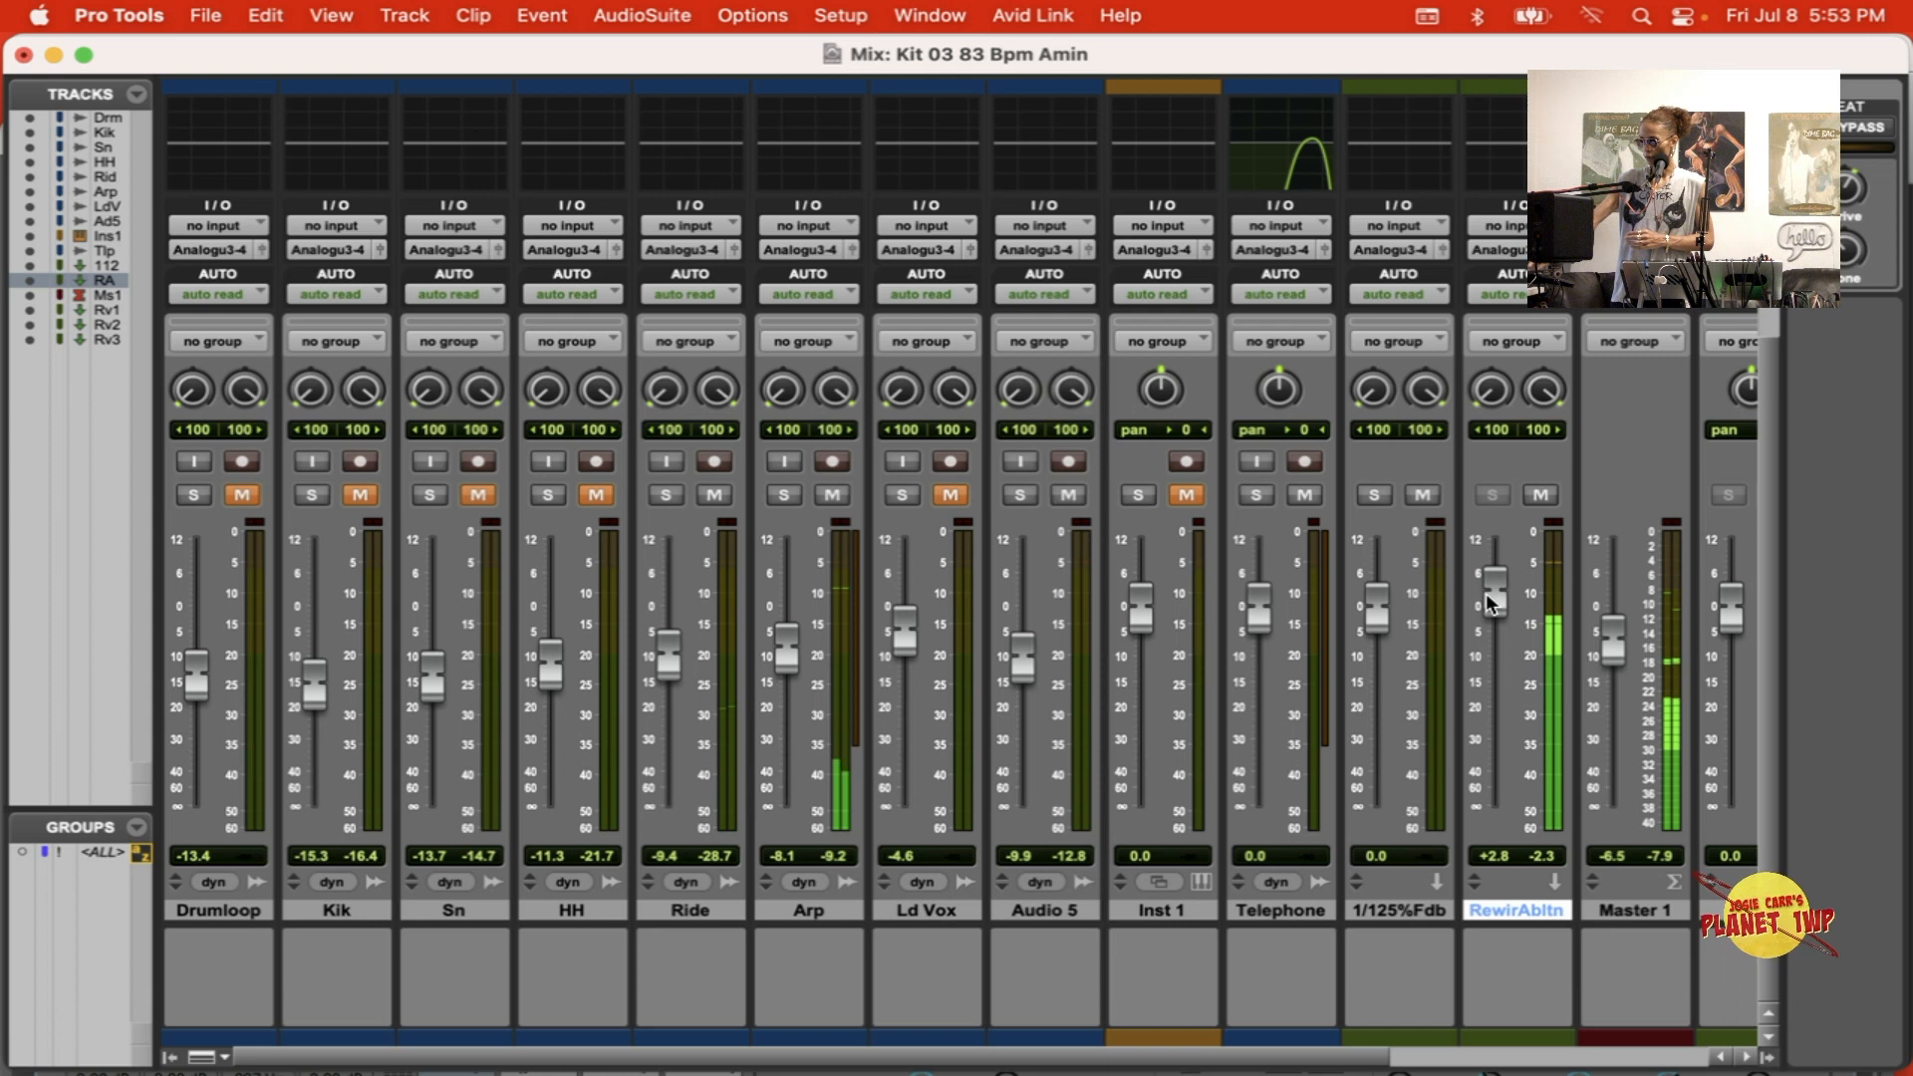
Step: Switch to Ableton Live, add the Rhythmic Piano E Minor 126 bpm clip as a new track, and launch it
key("super+Tab")
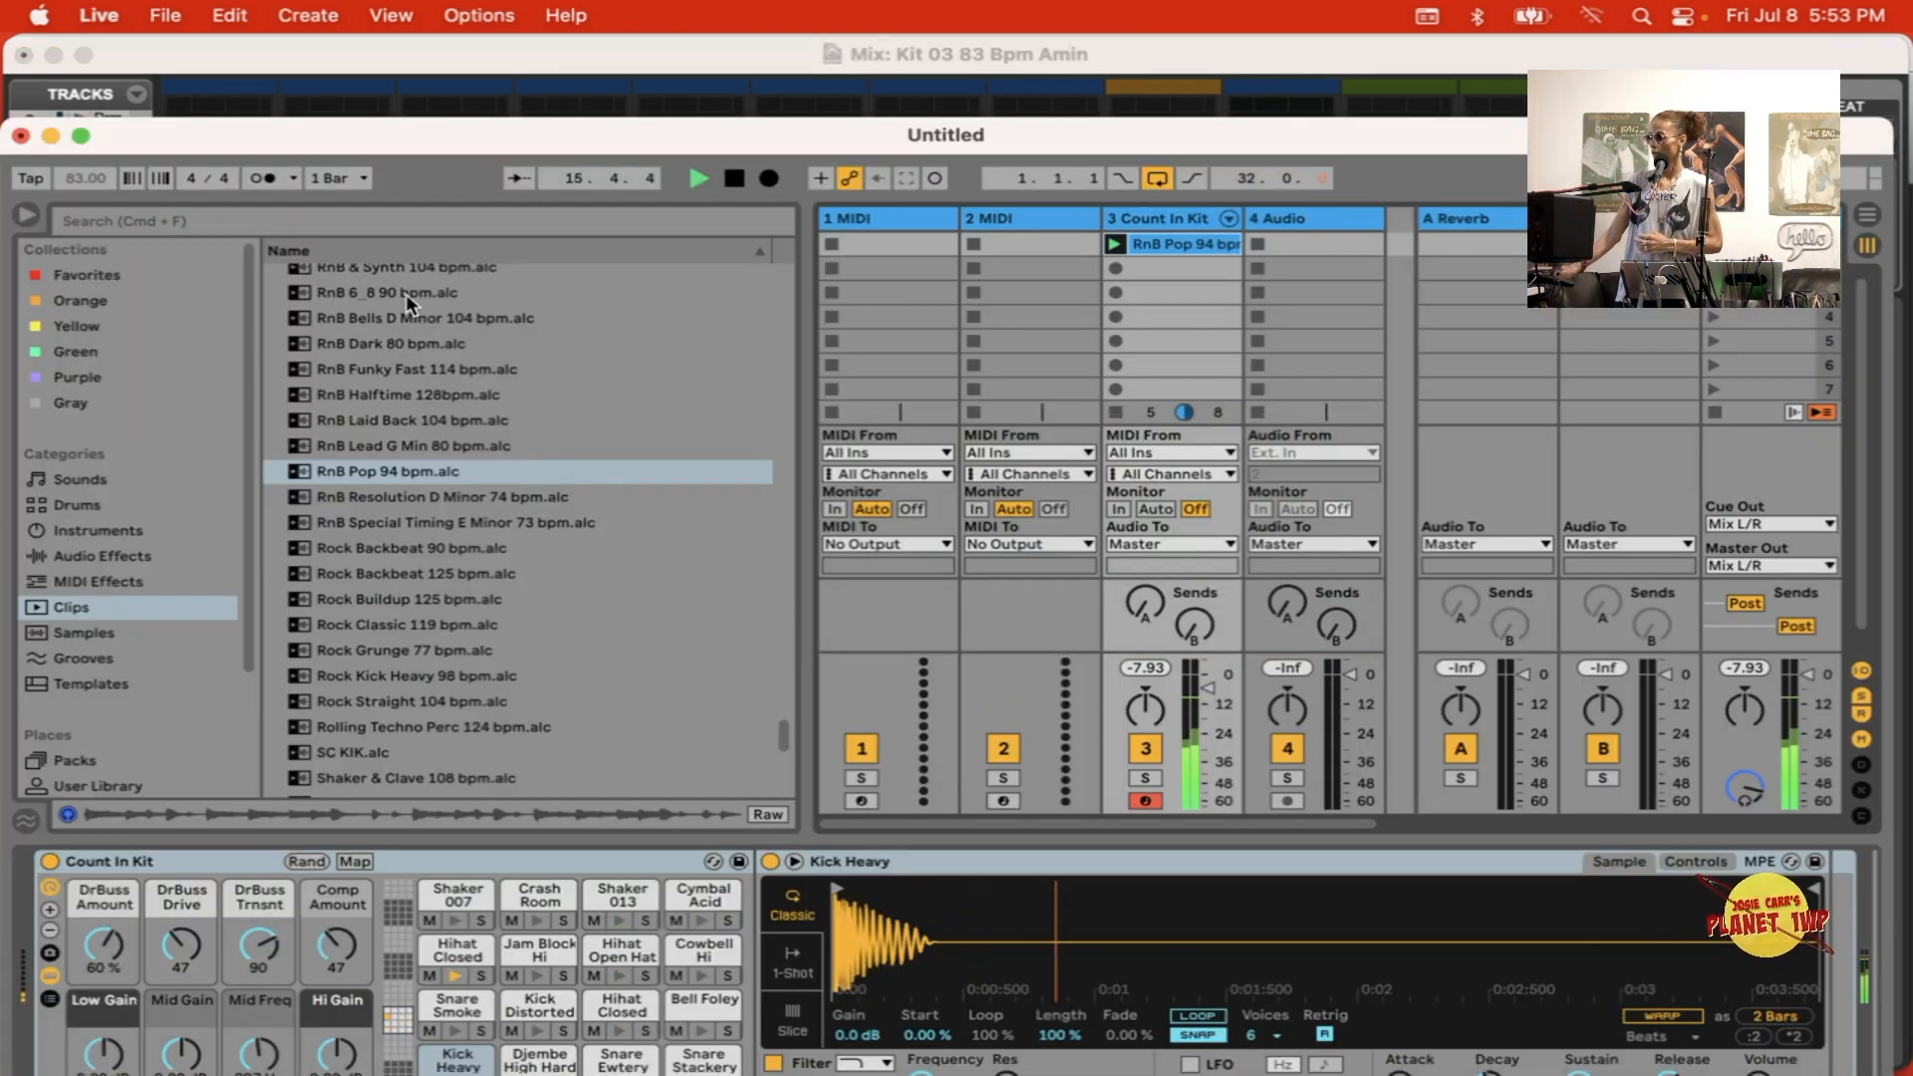
scroll(403, 289, "up", 3)
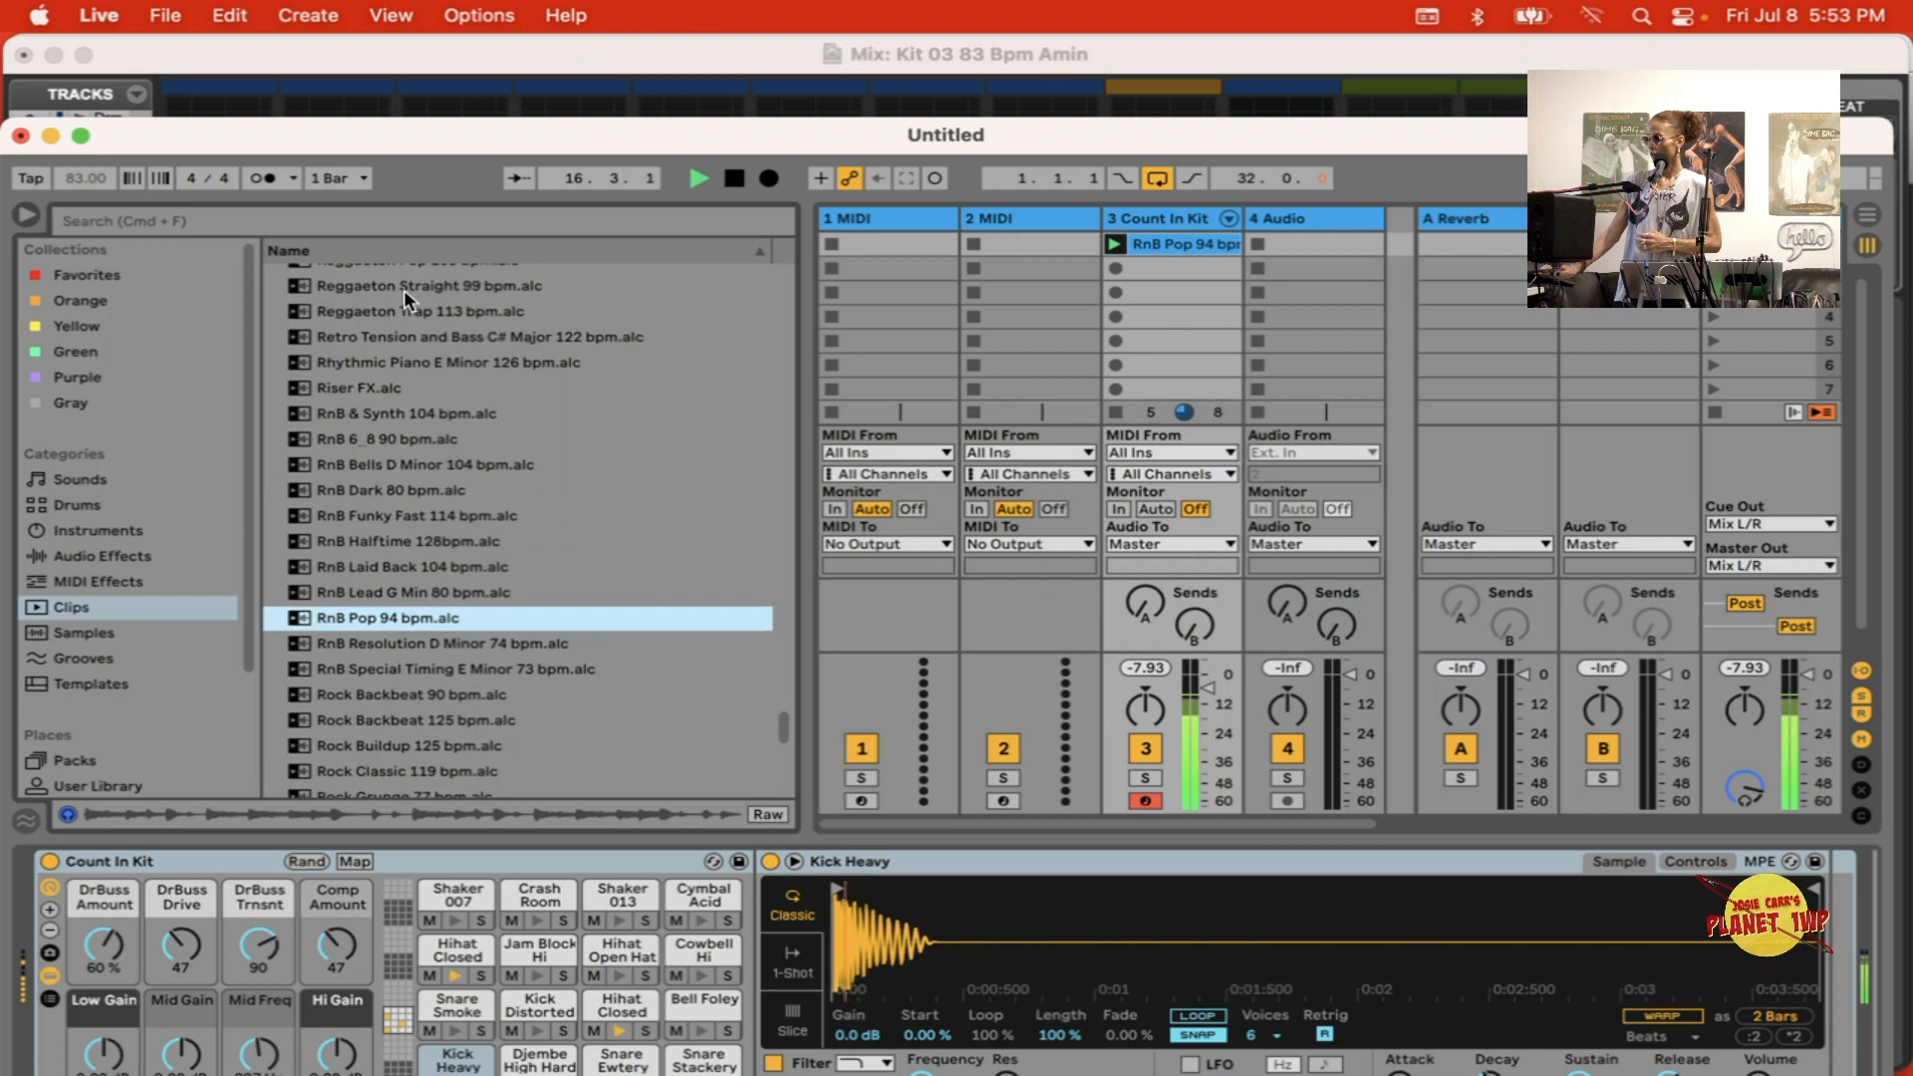
left_click(368, 336)
left_click(407, 357)
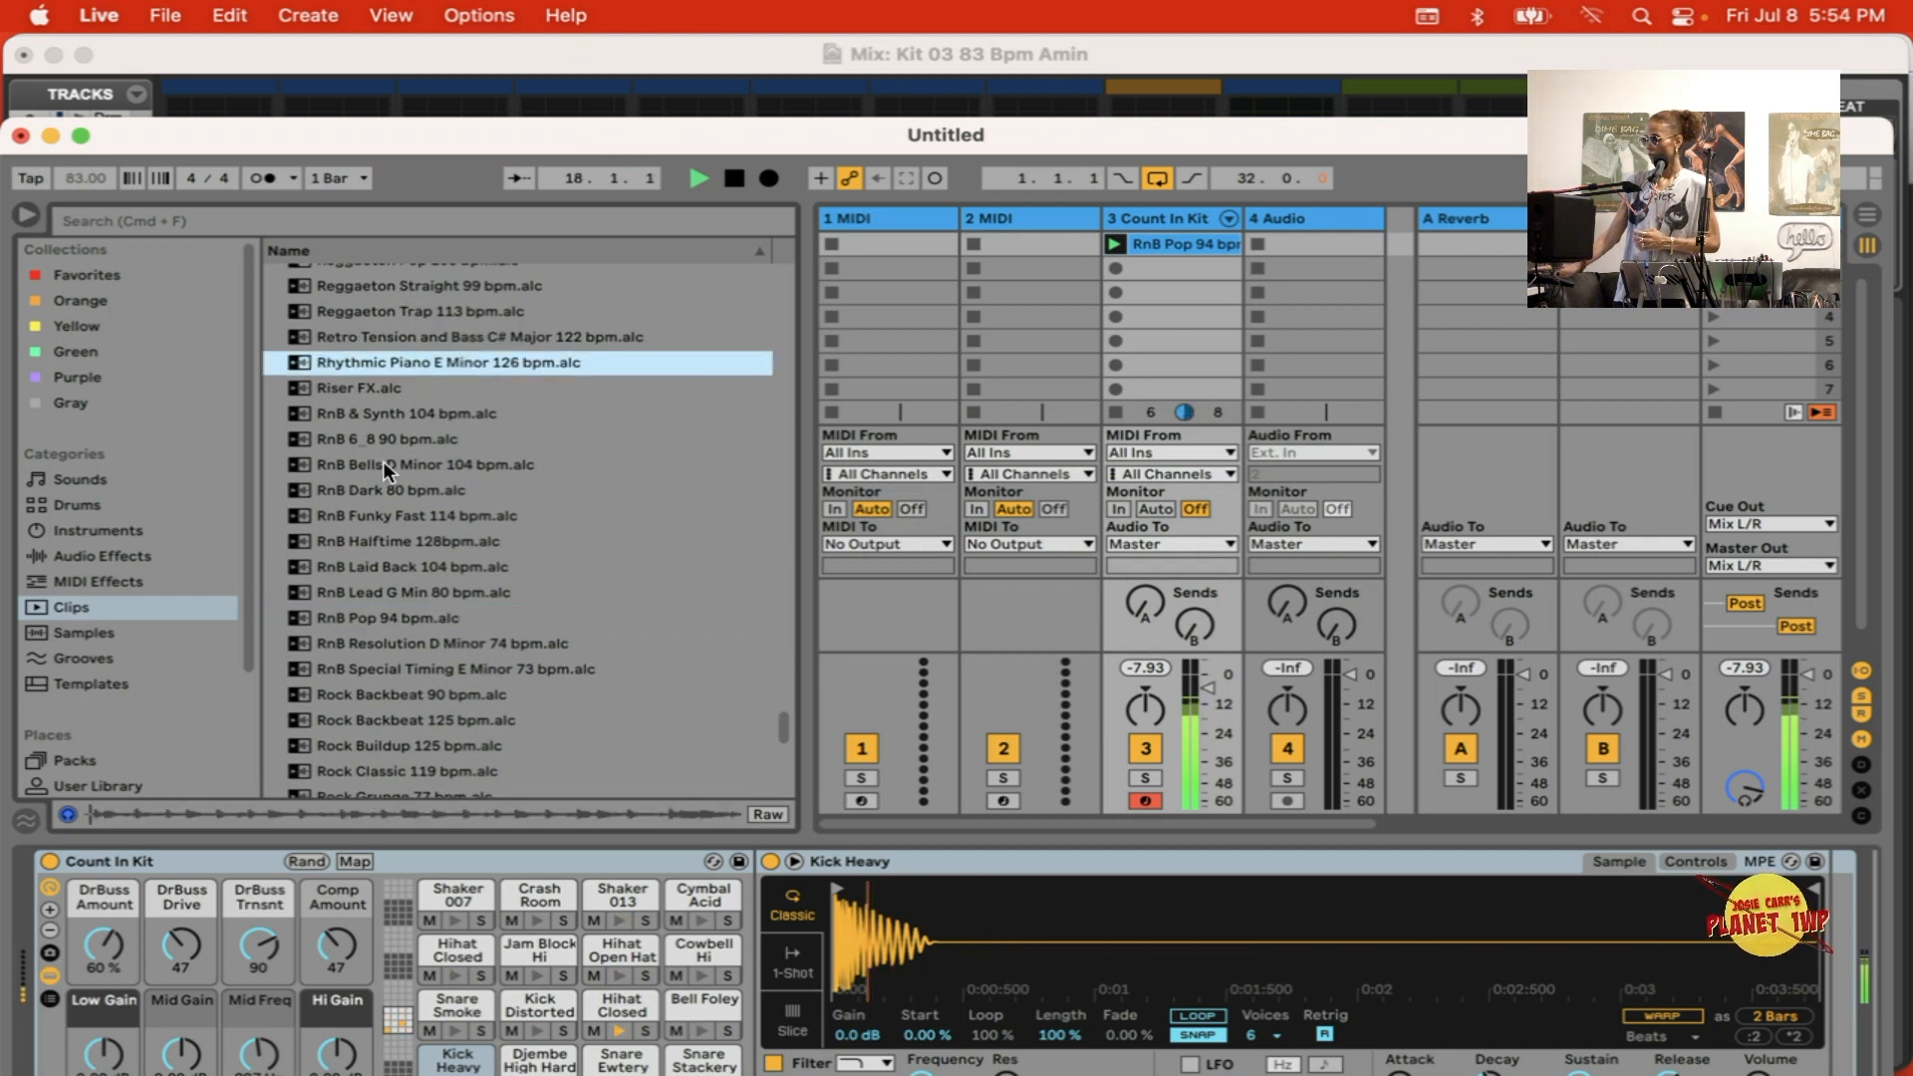
left_click_drag(309, 358, 1363, 264)
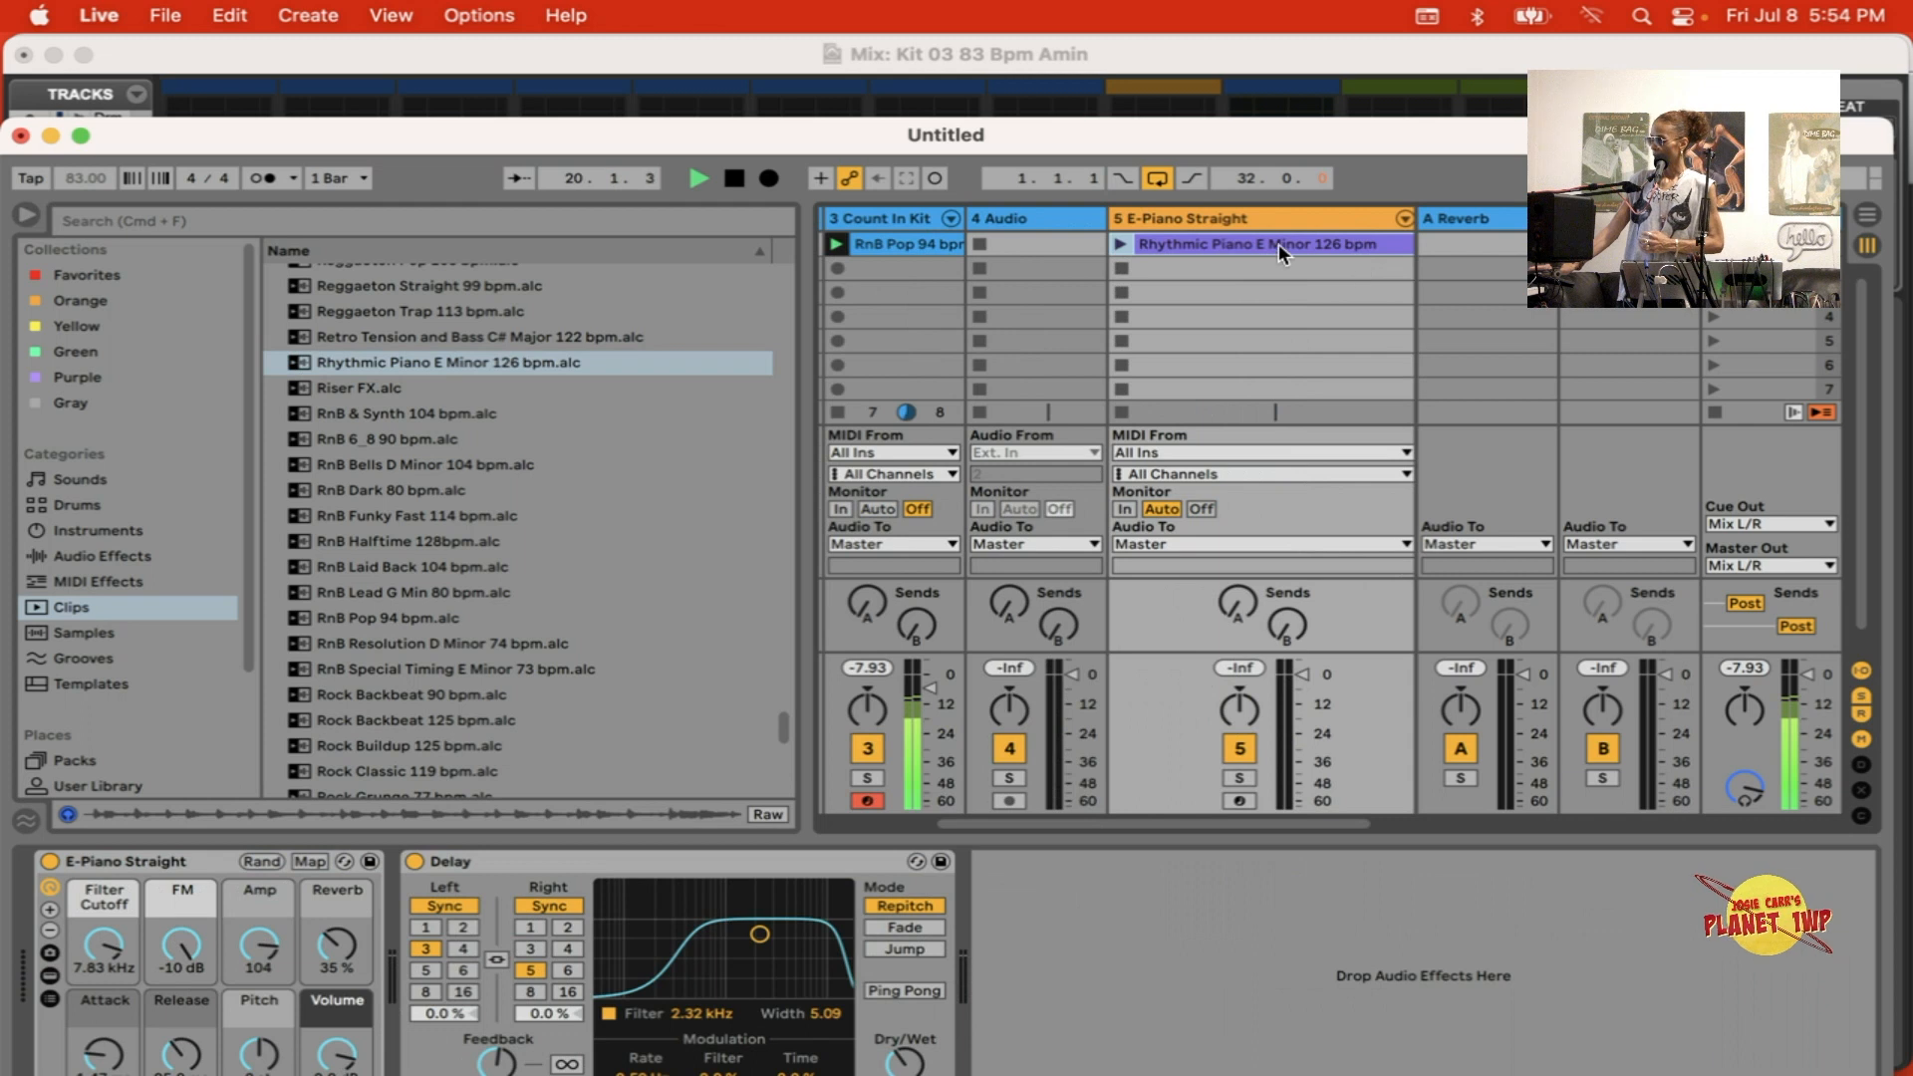
left_click(1121, 244)
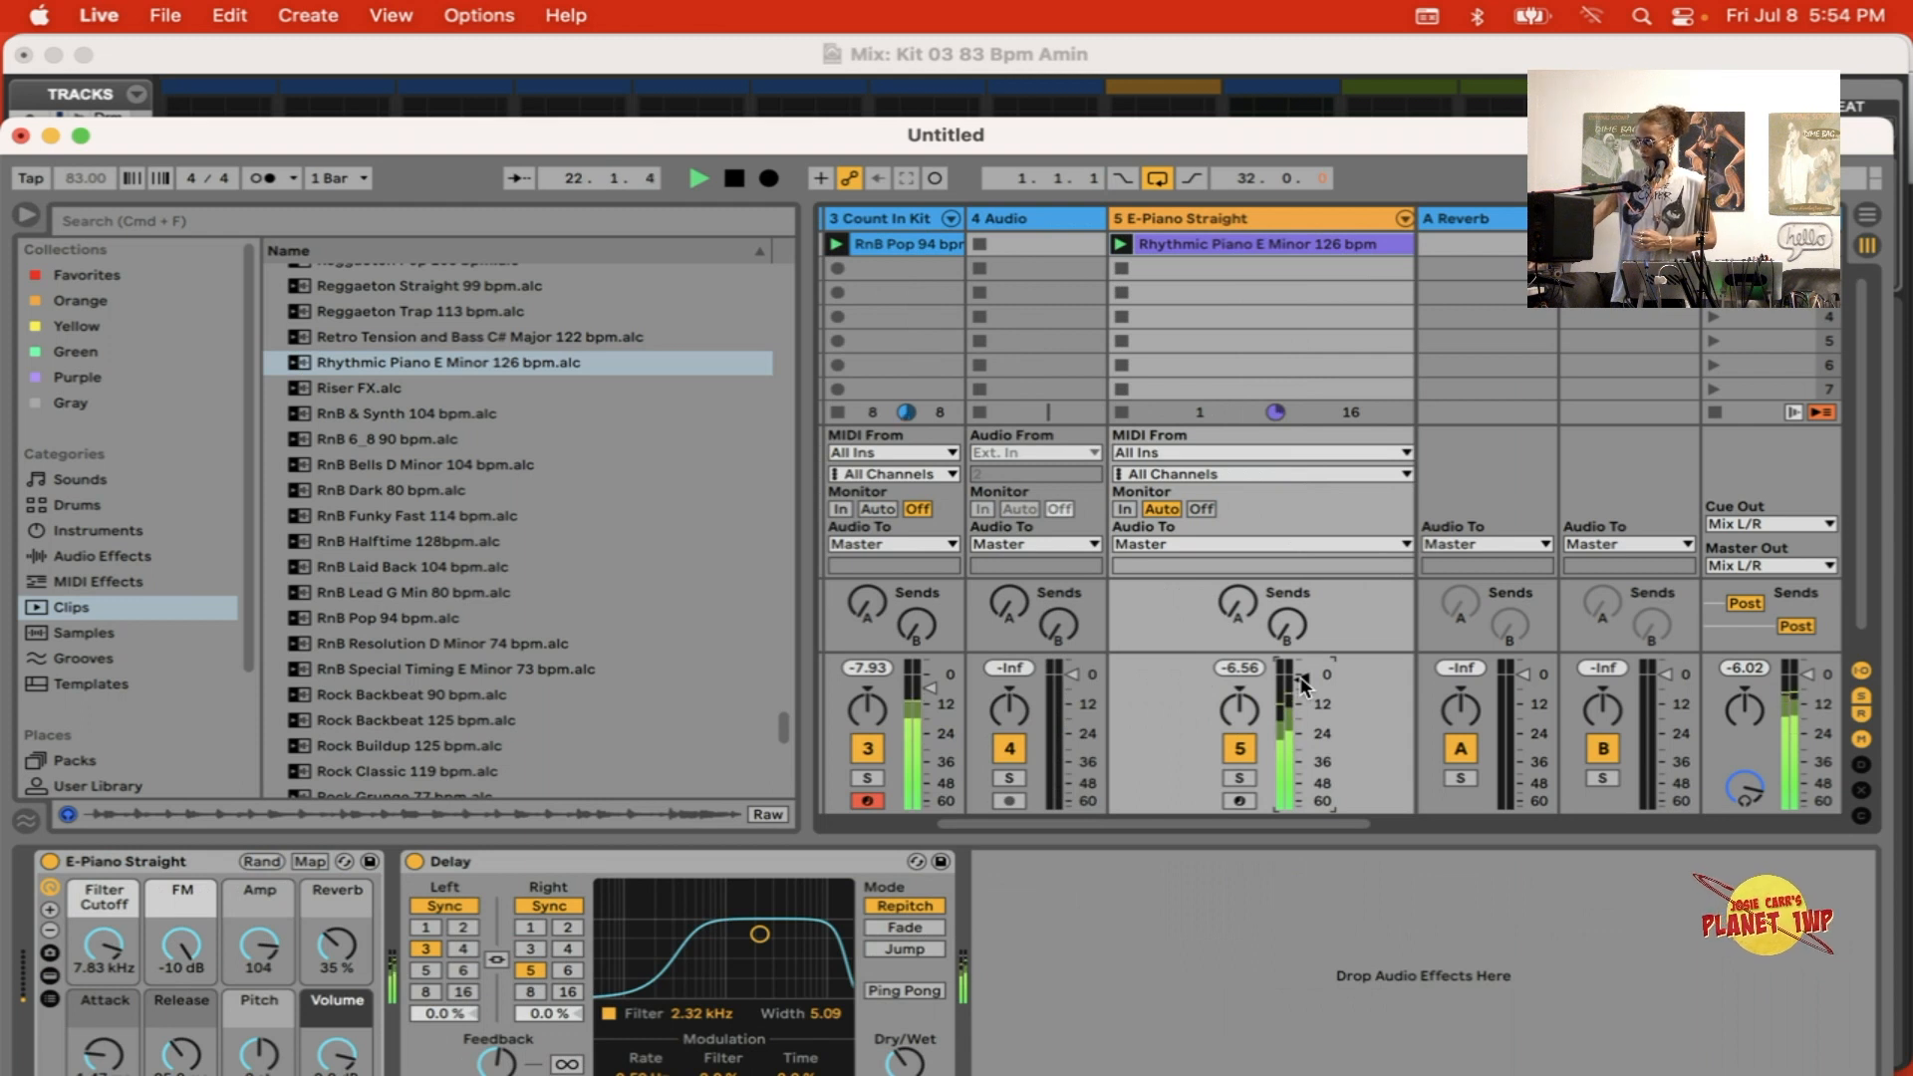
Step: Switch to Pro Tools, mute Arp, unmute Sn and HH, and raise the Sn fader to -6.2 dB
key("super+Tab")
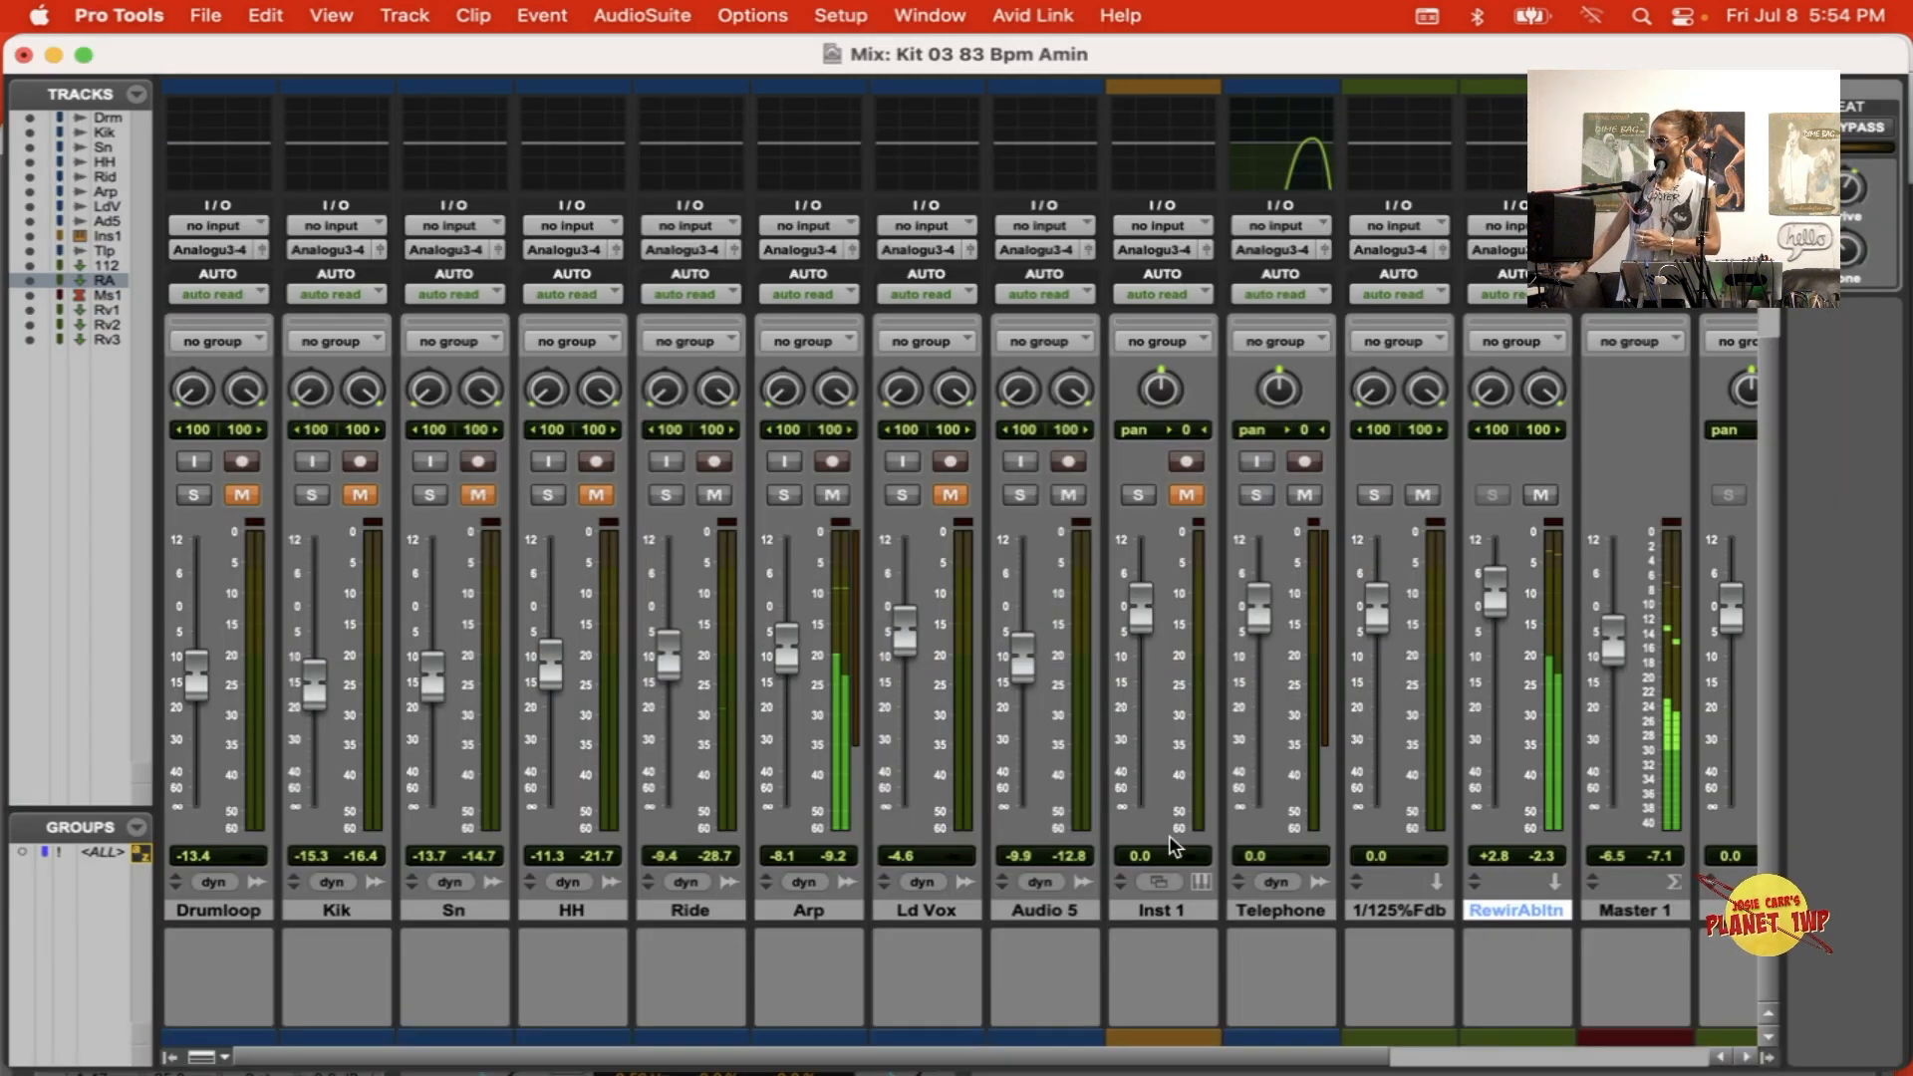
left_click(833, 495)
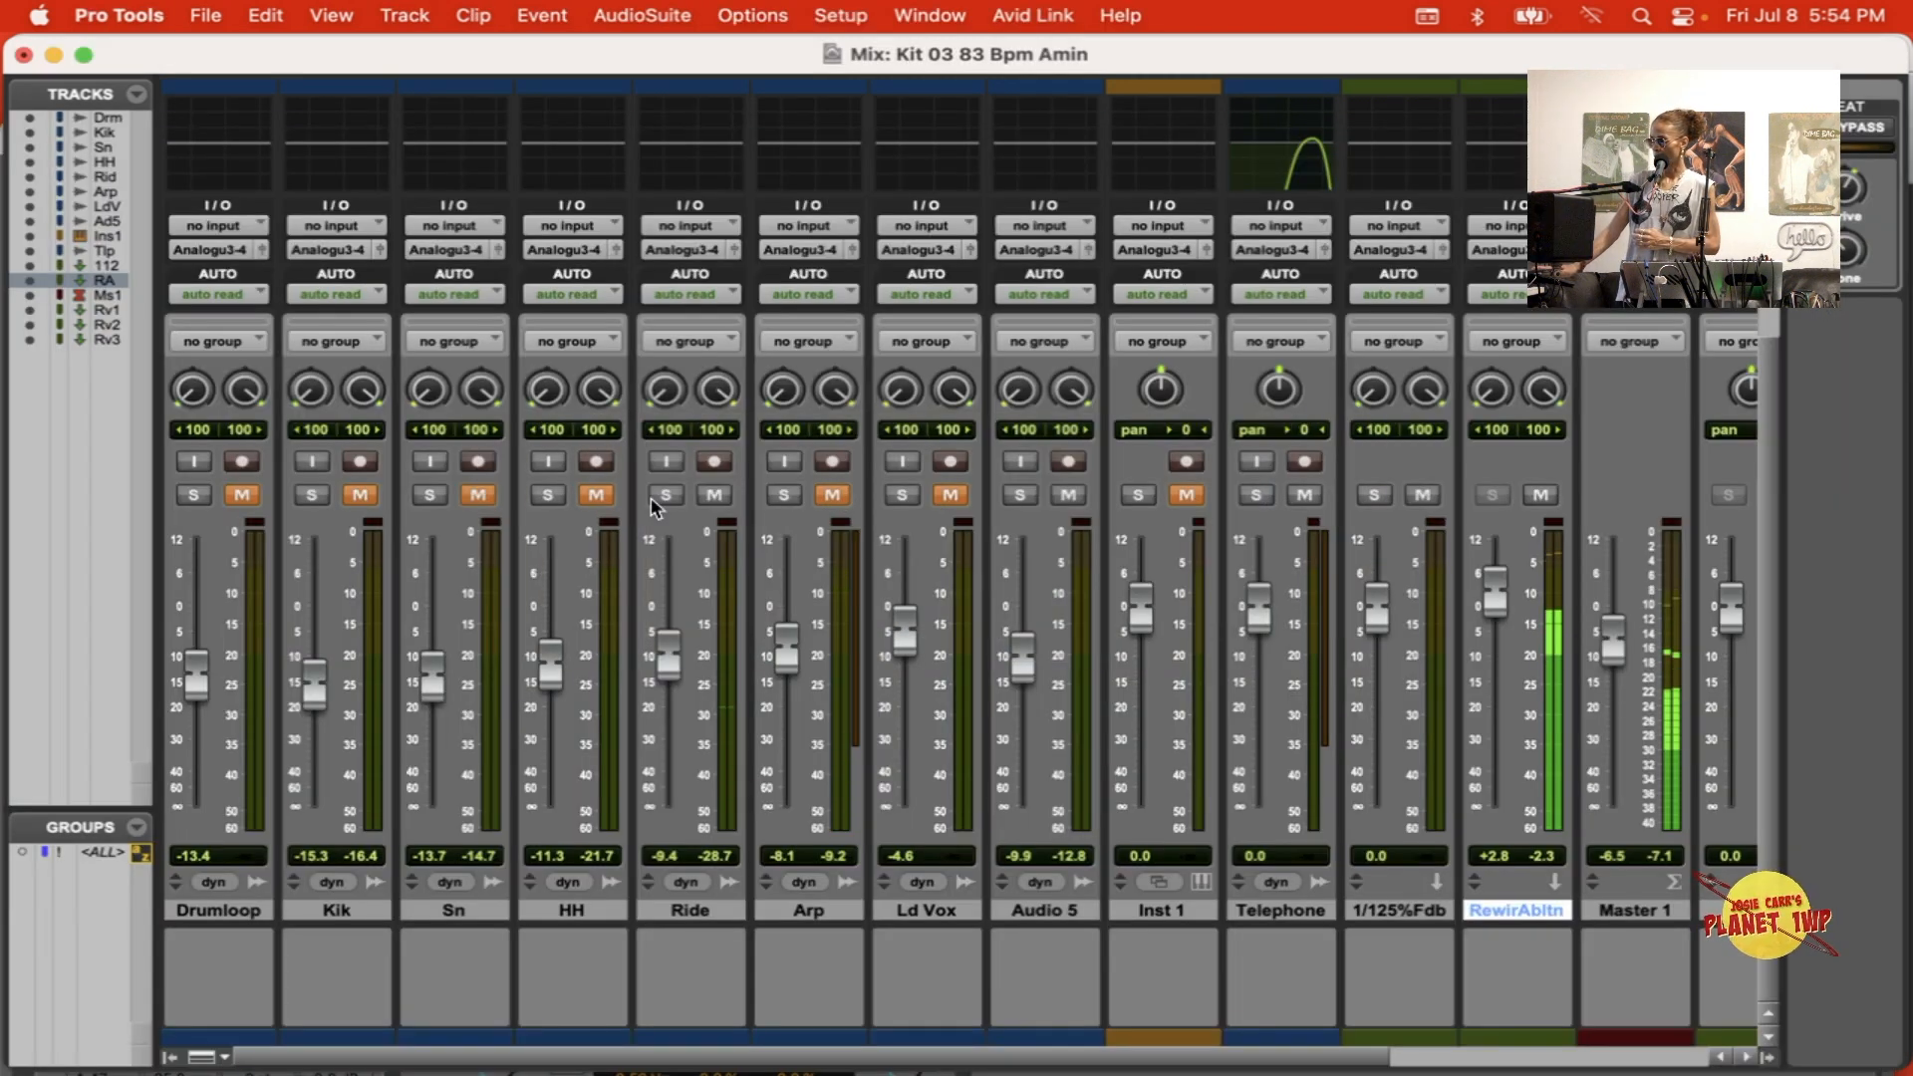
left_click(487, 492)
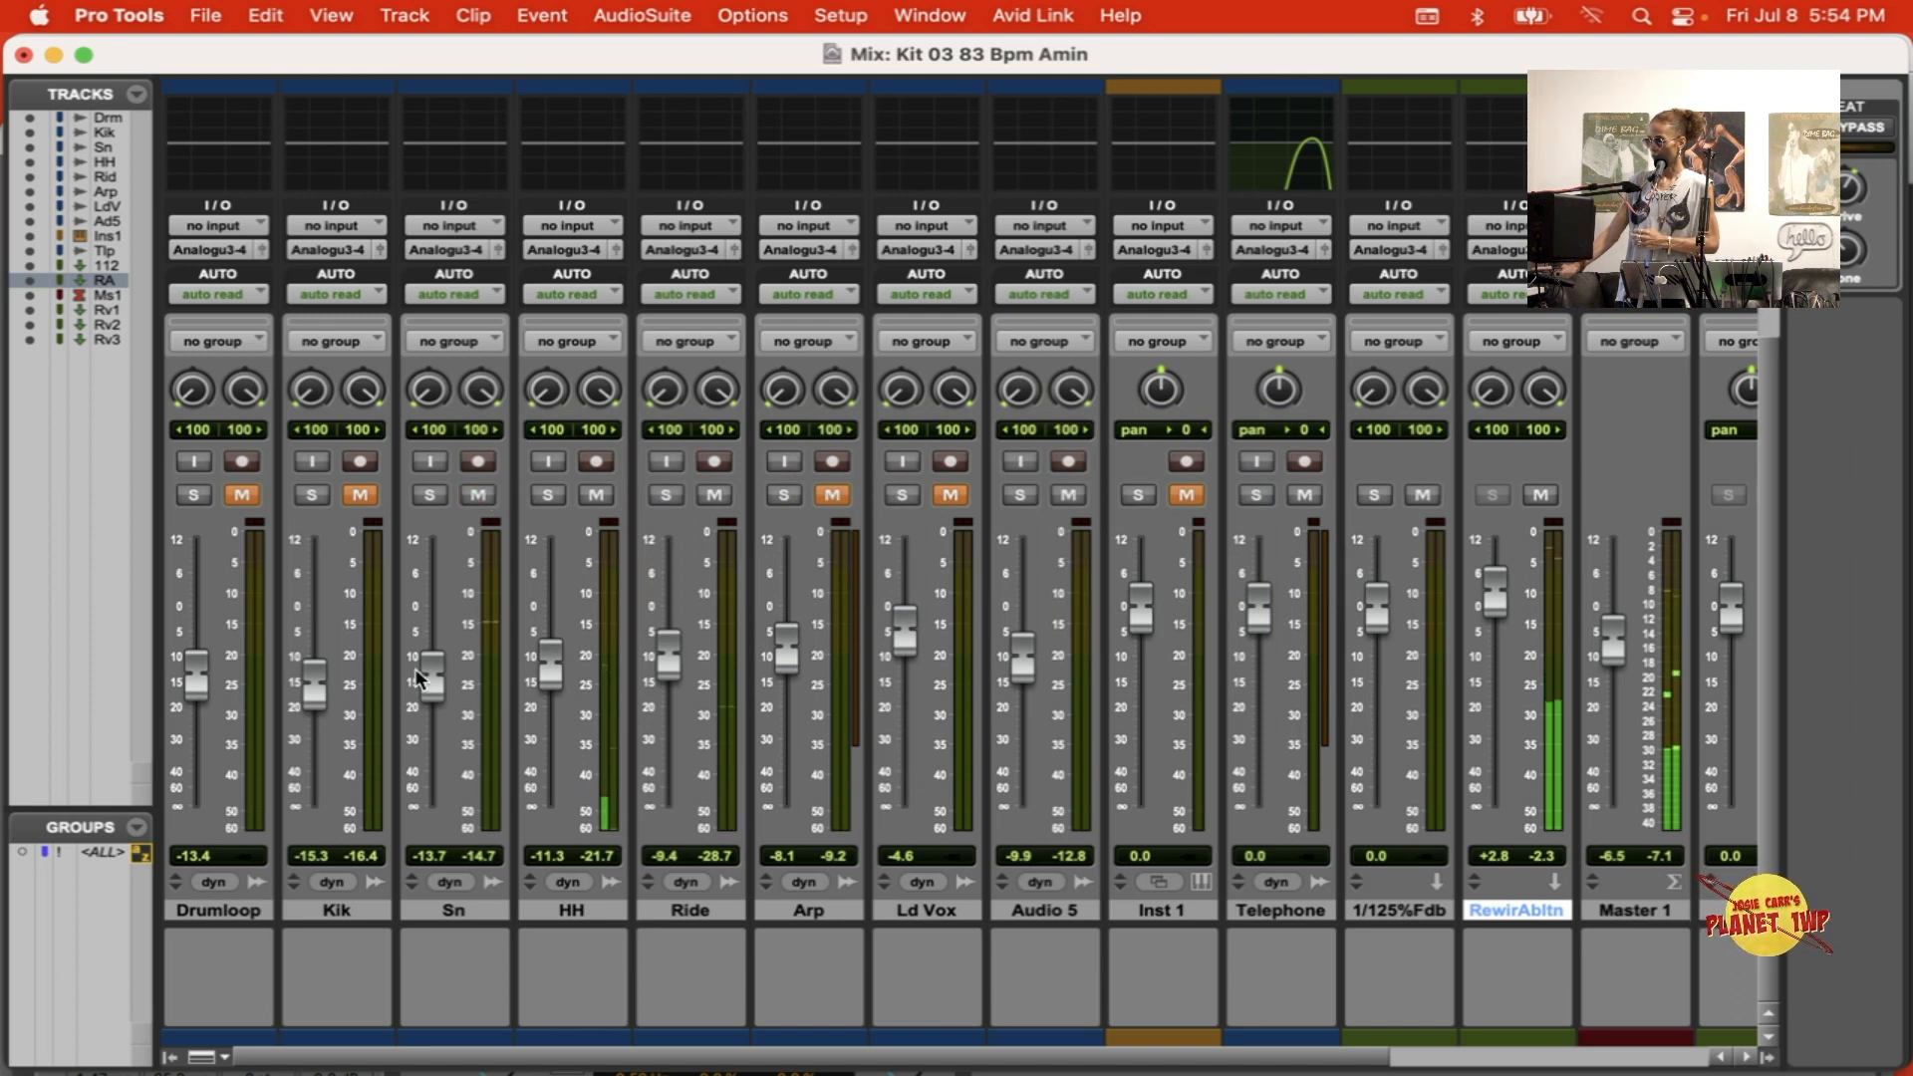
left_click_drag(436, 658, 436, 641)
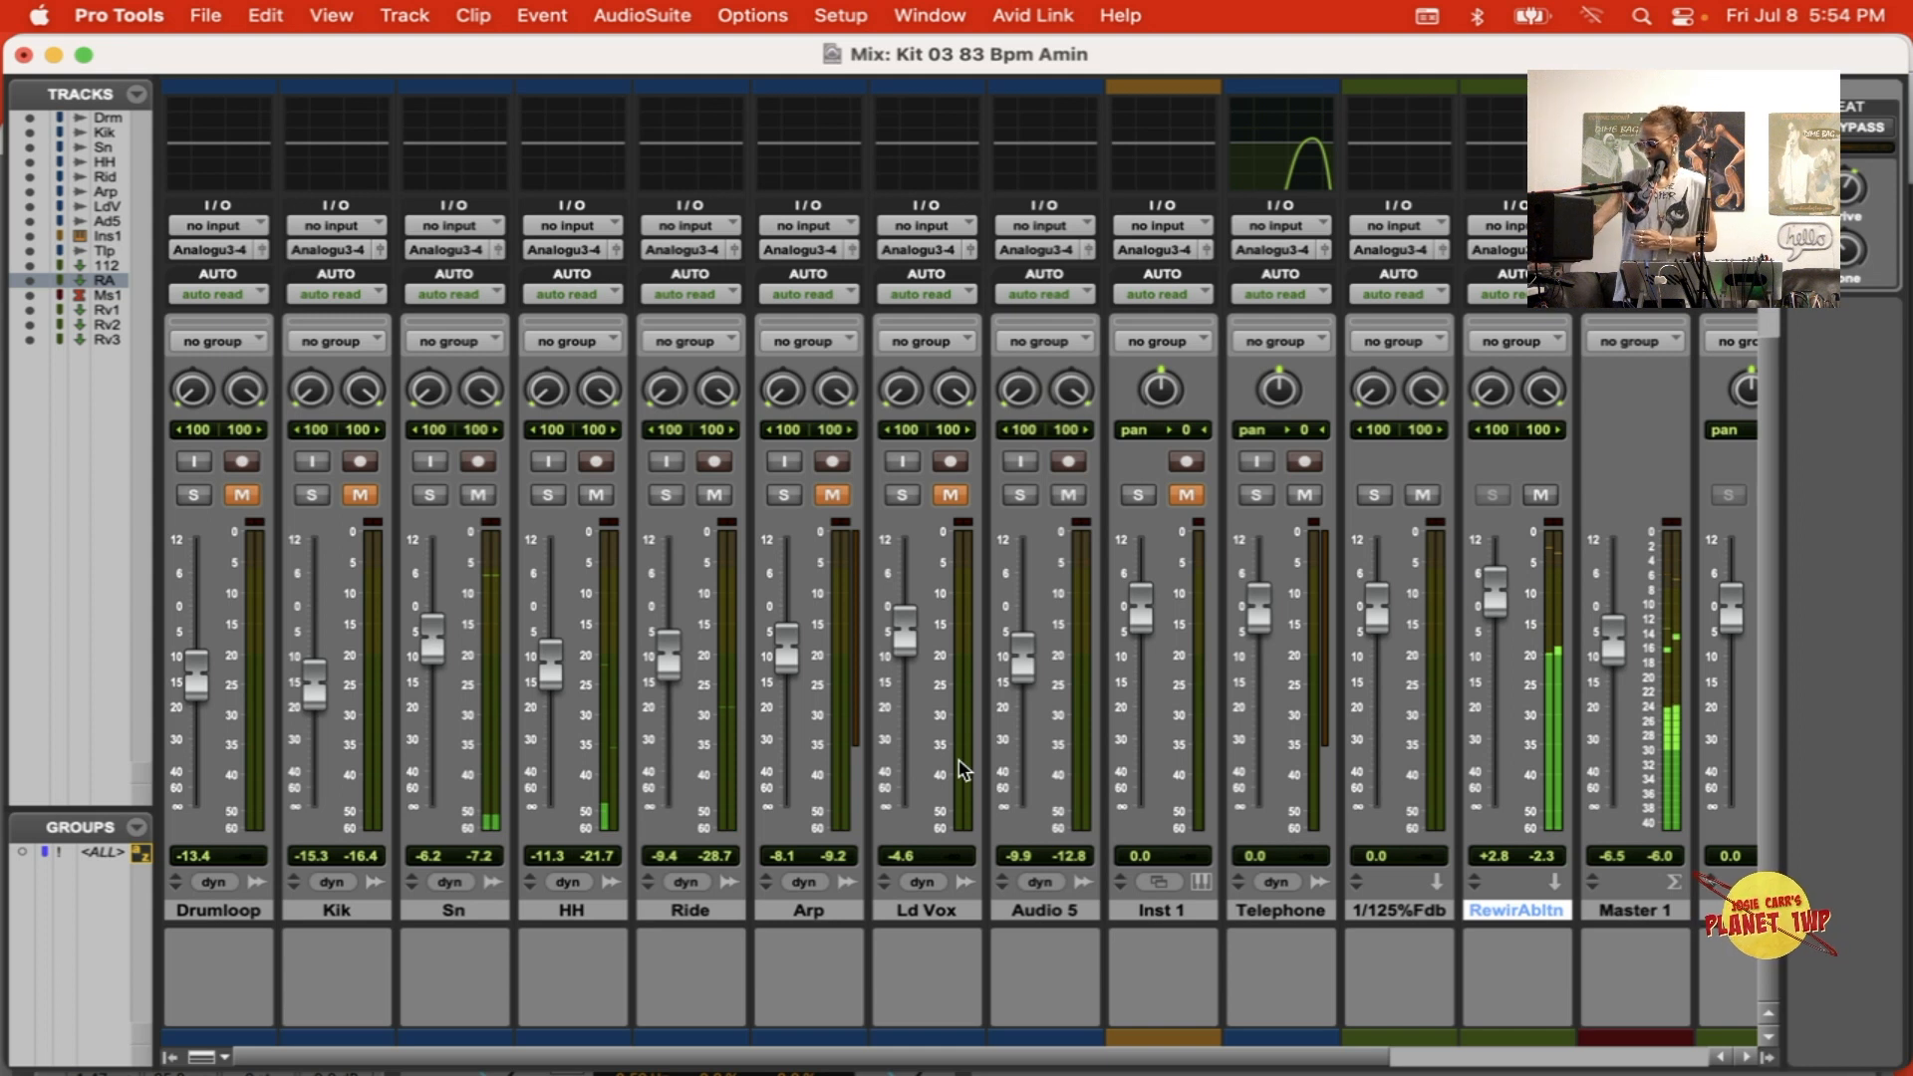
Step: Inspect the ReWire plug-in inserted on the Rewire Ableton track, close it, and return to the Edit window
key("super+equal")
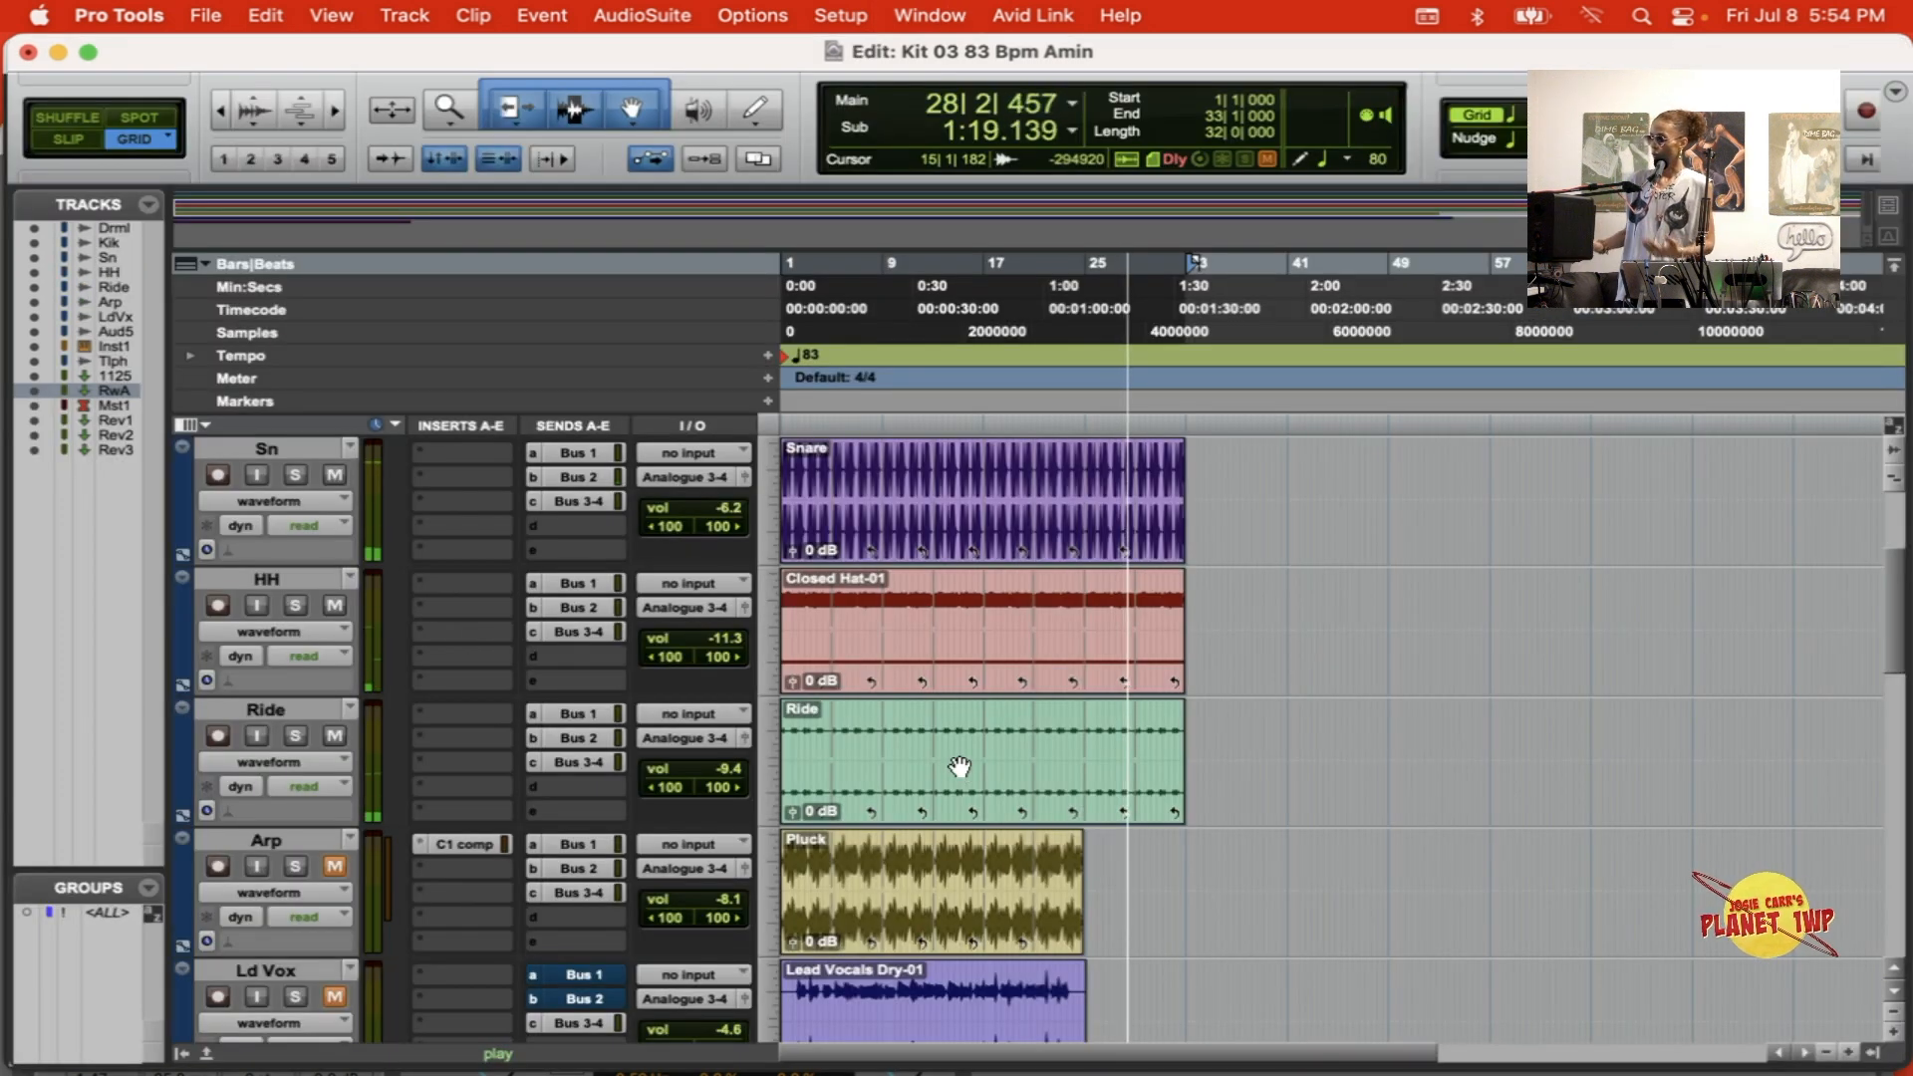
key("super+equal")
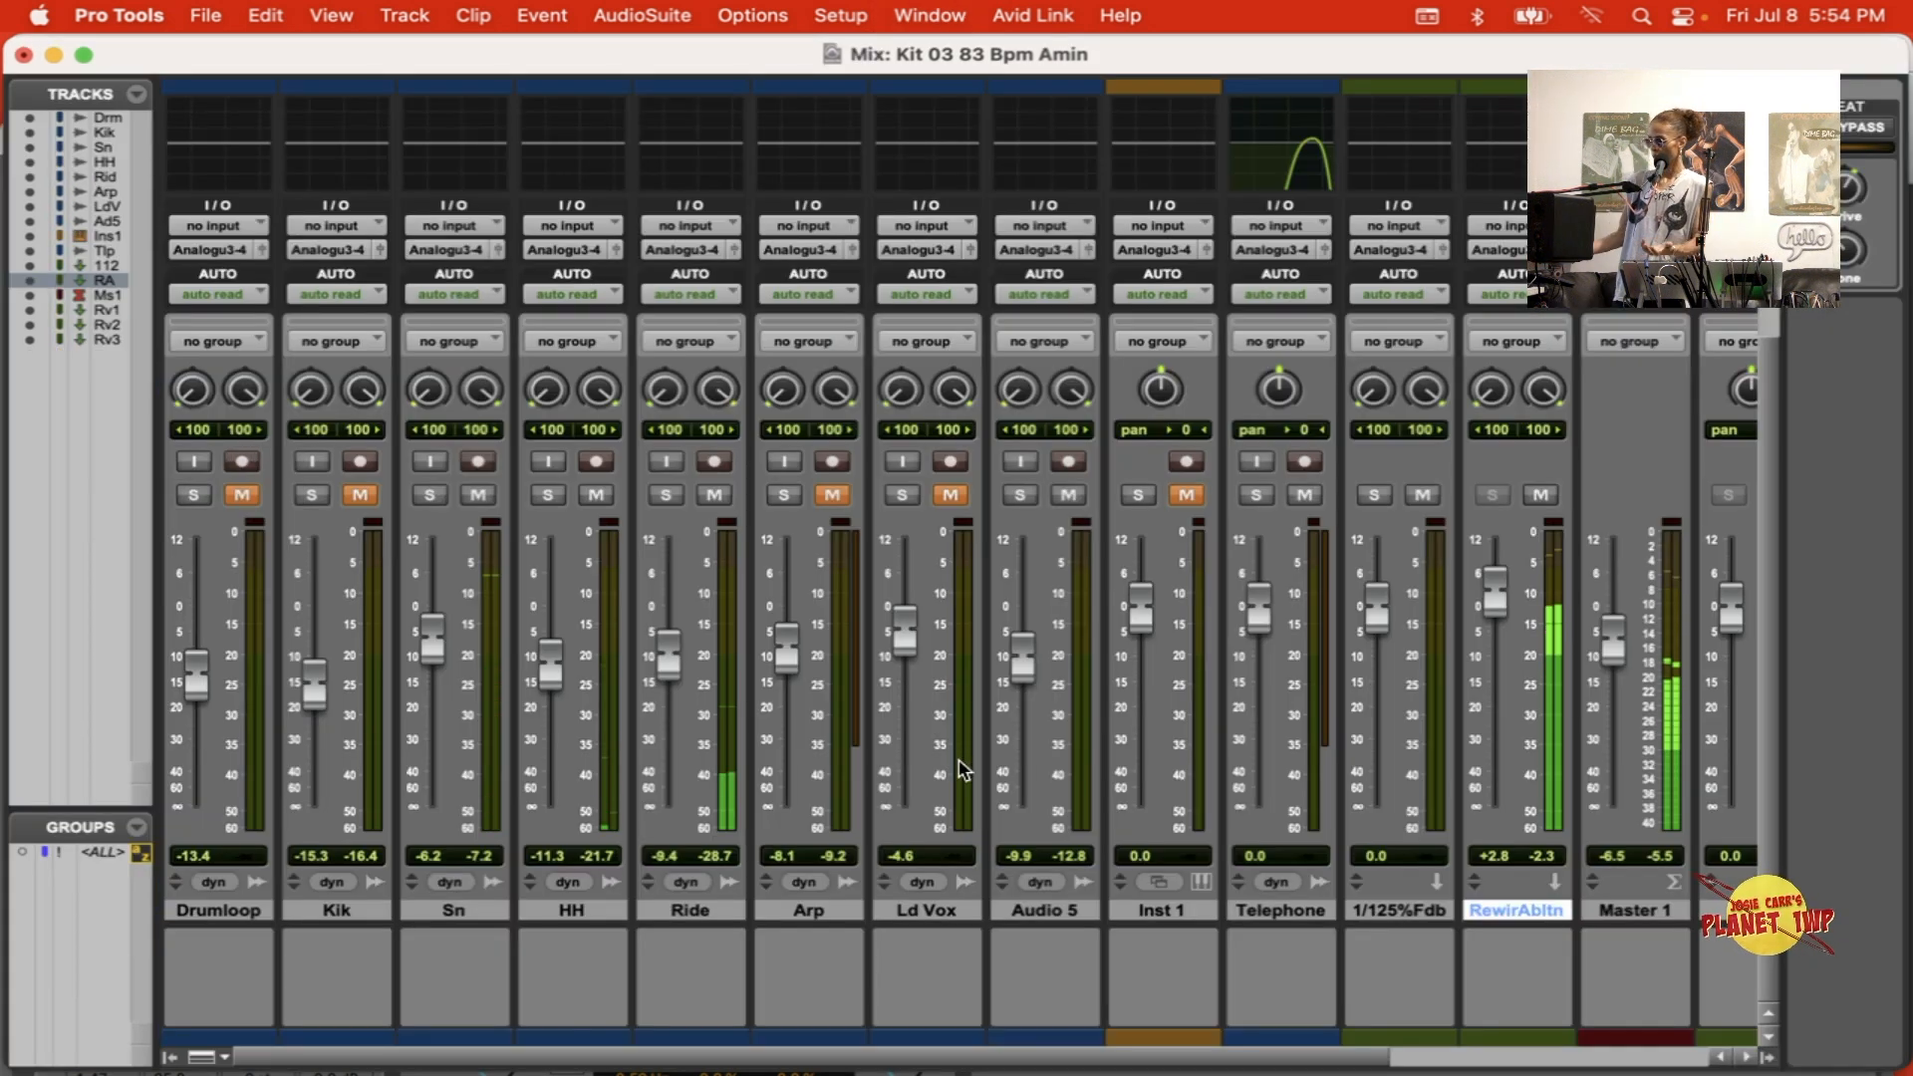
scroll(1341, 598, "up", 3)
scroll(1341, 598, "right", 5)
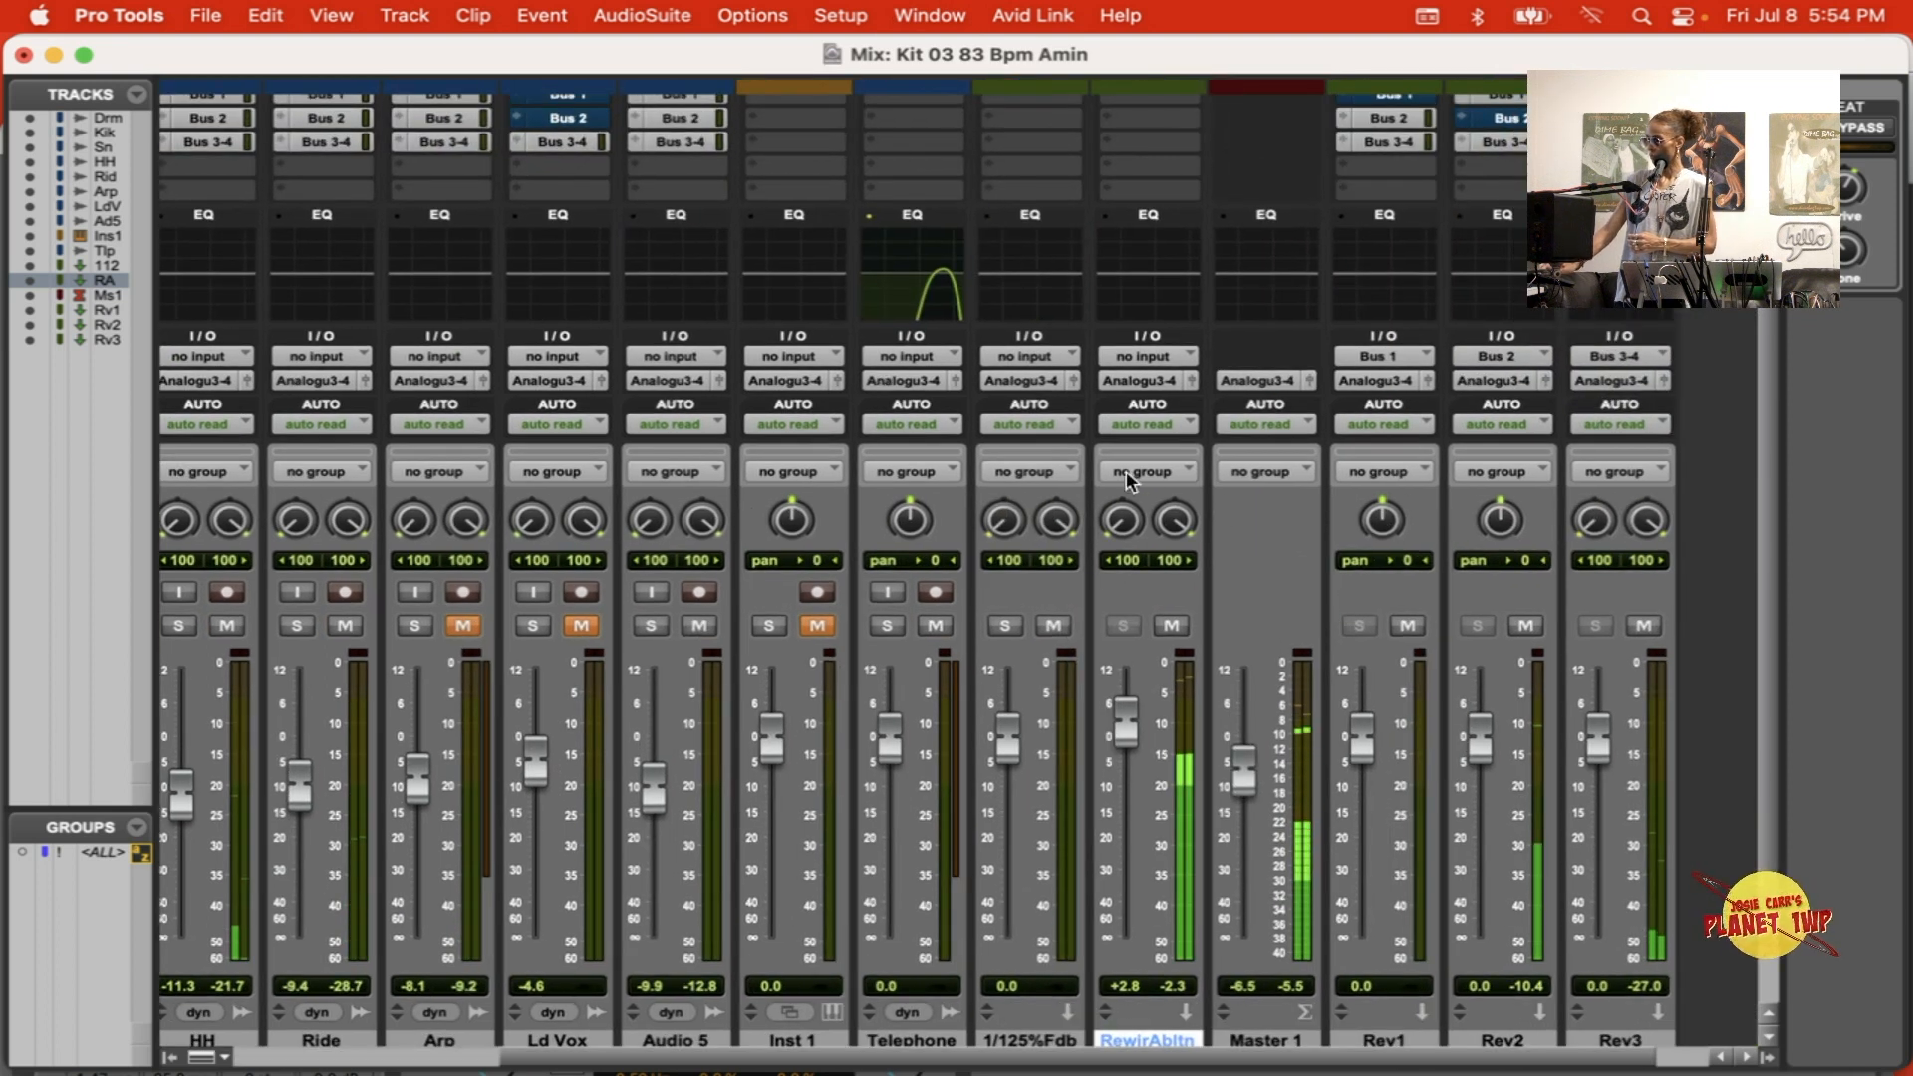
scroll(1126, 471, "up", 3)
left_click(1136, 186)
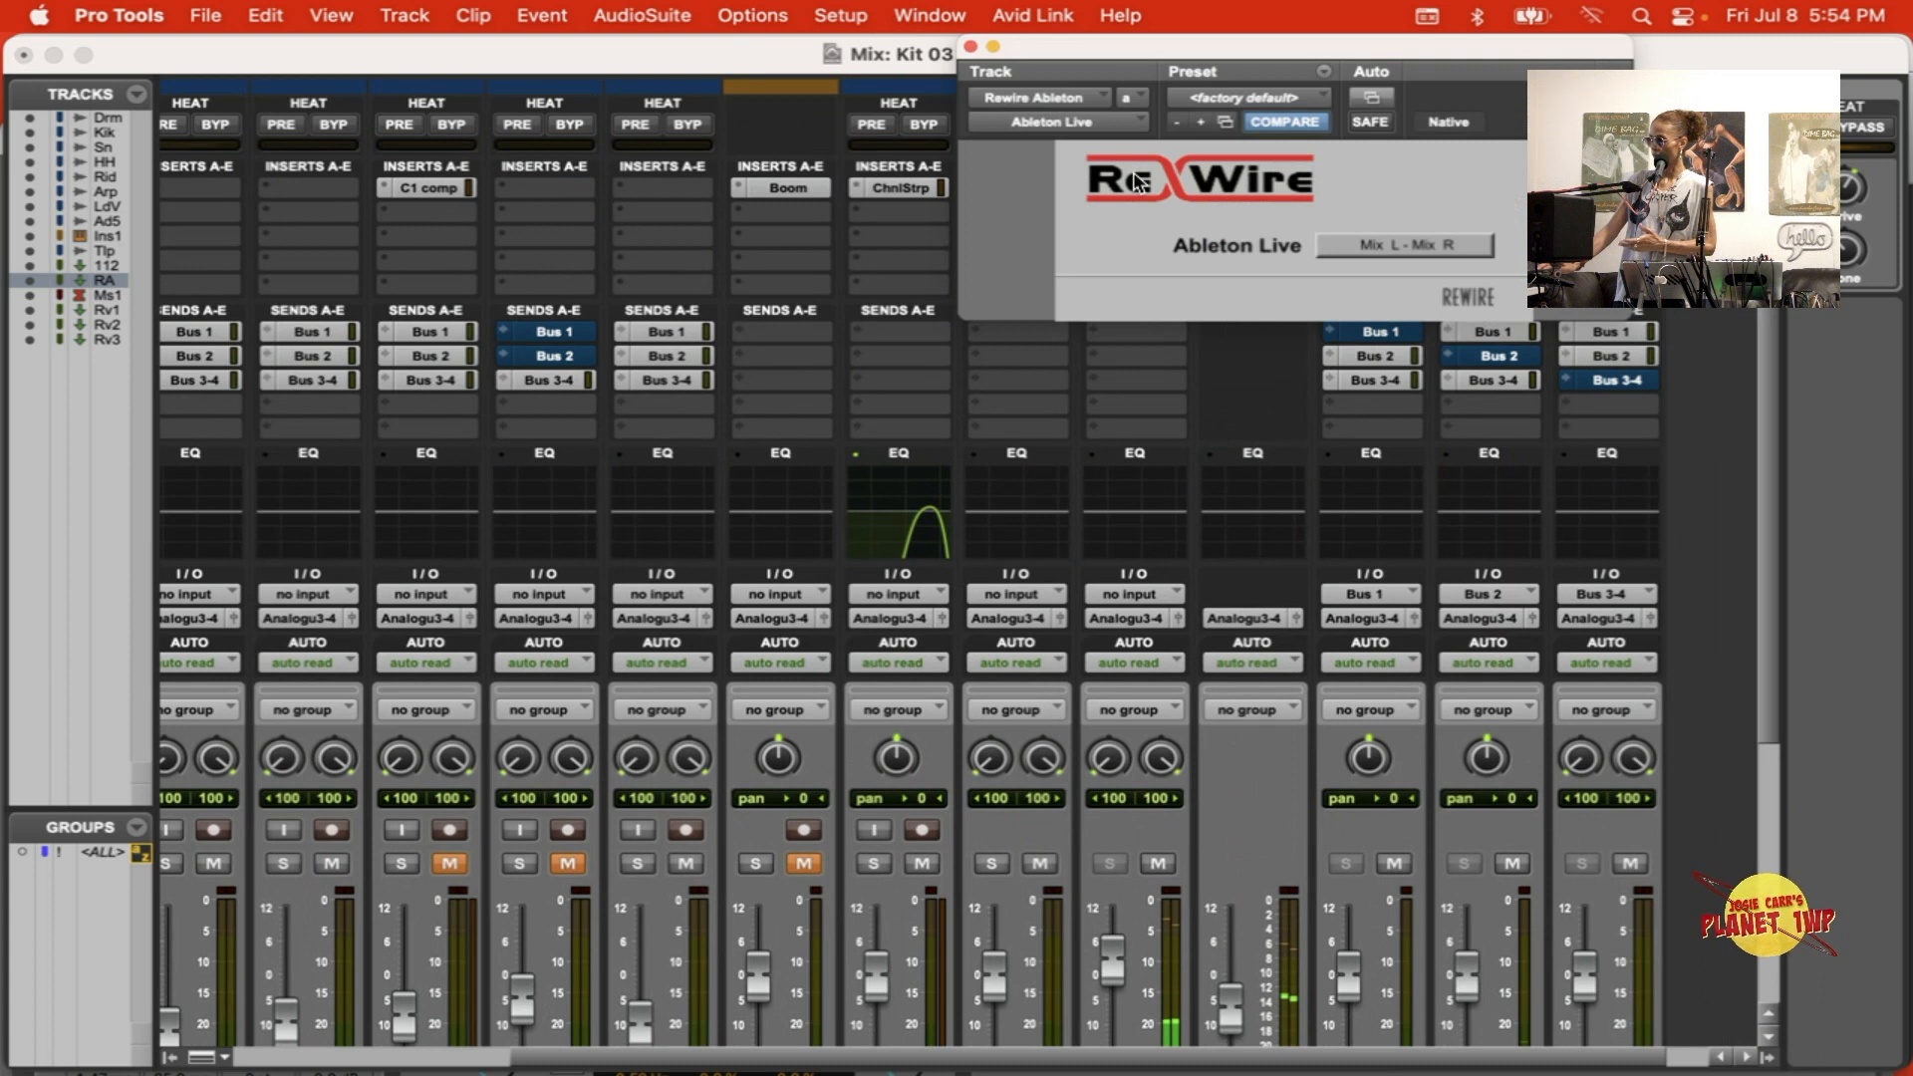
left_click(970, 47)
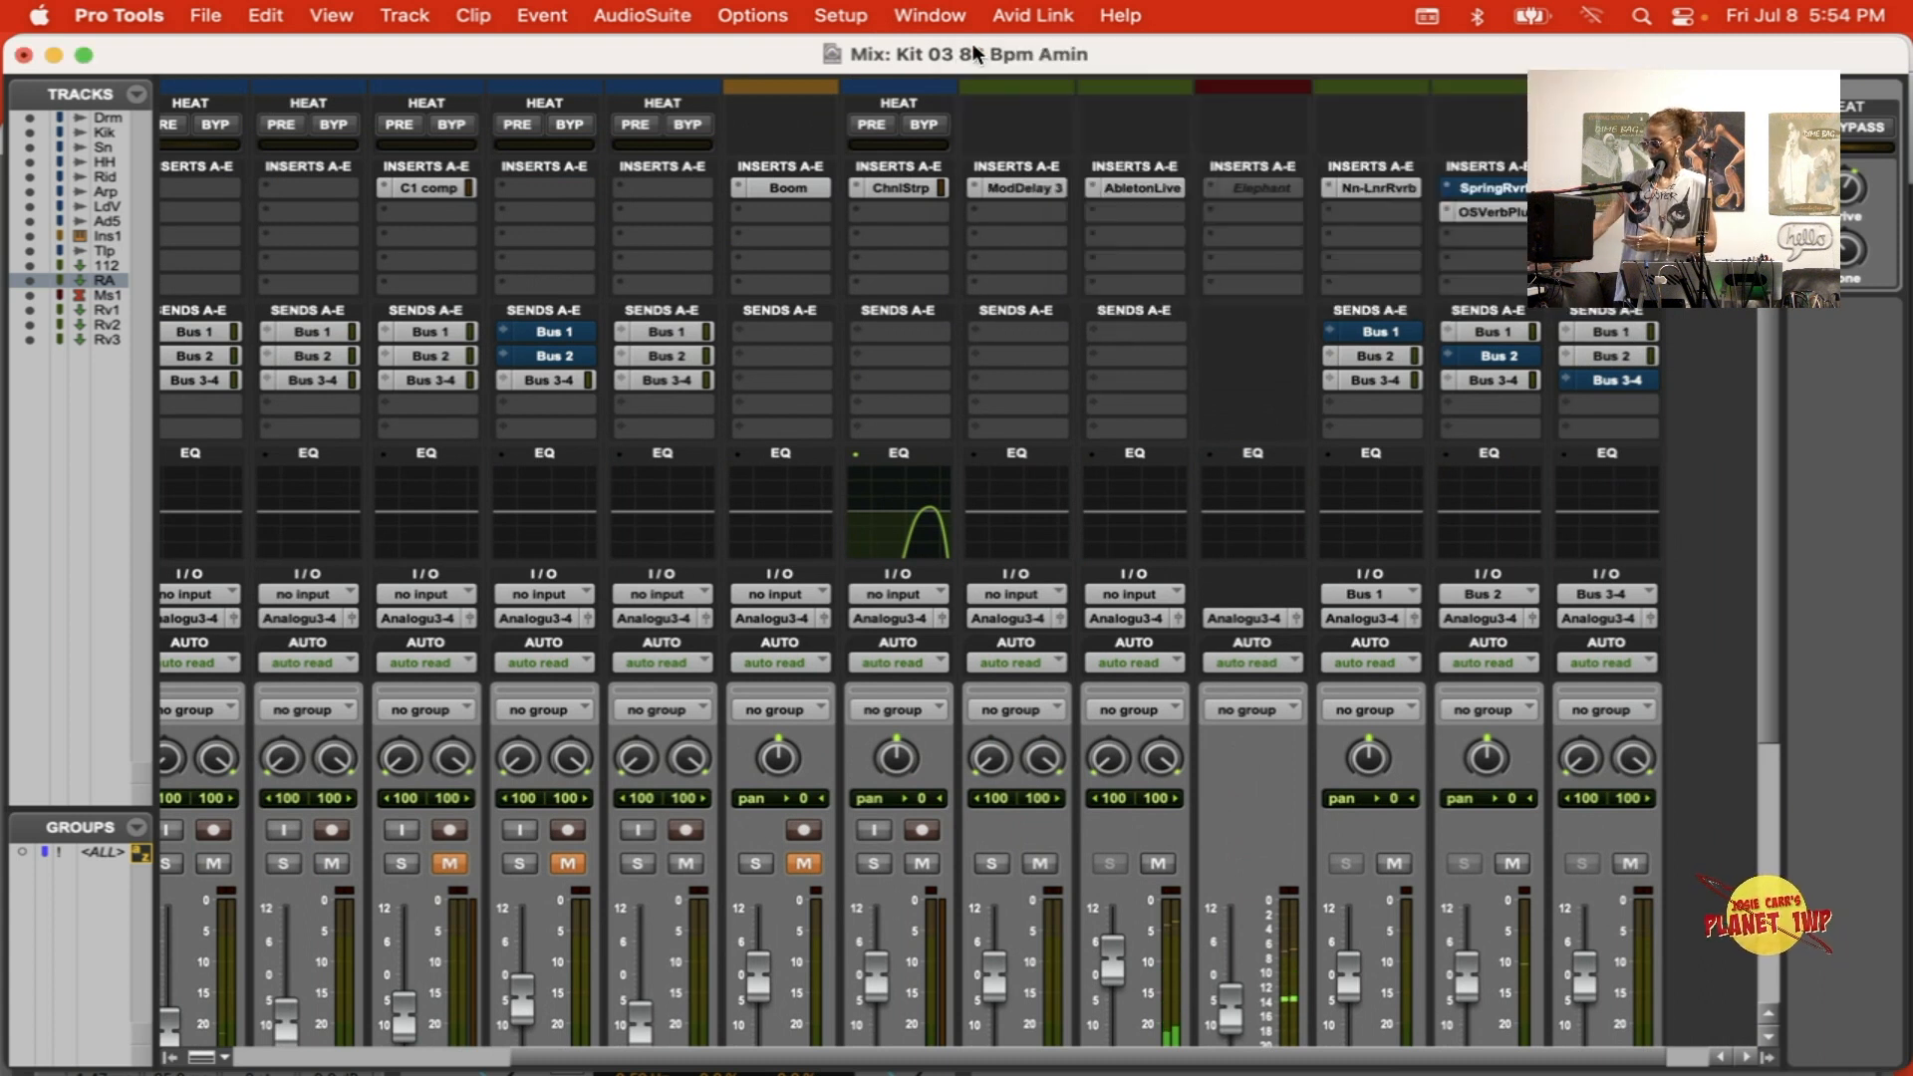
key("super+equal")
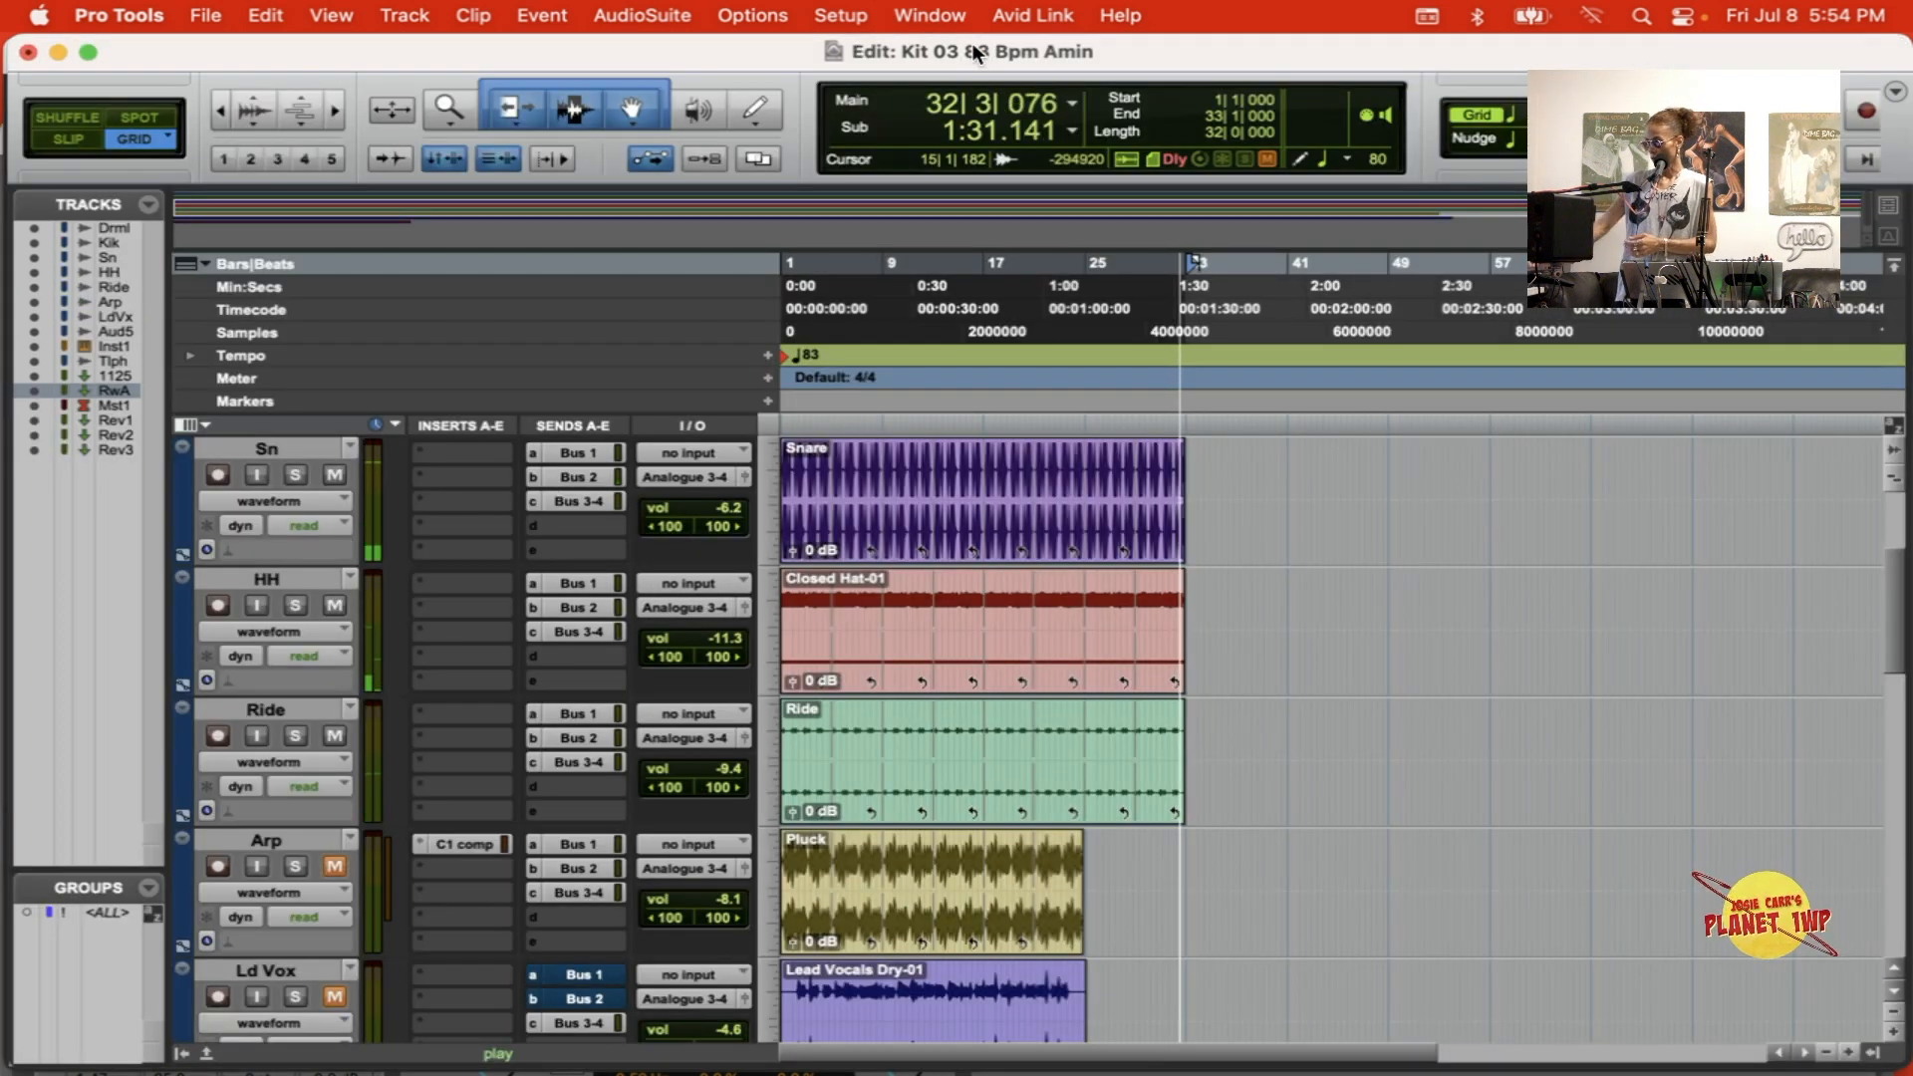
Step: Switch to Ableton Live and route the Count In Kit track's audio to ReWire Out on Bus 5/6
key("super+Tab")
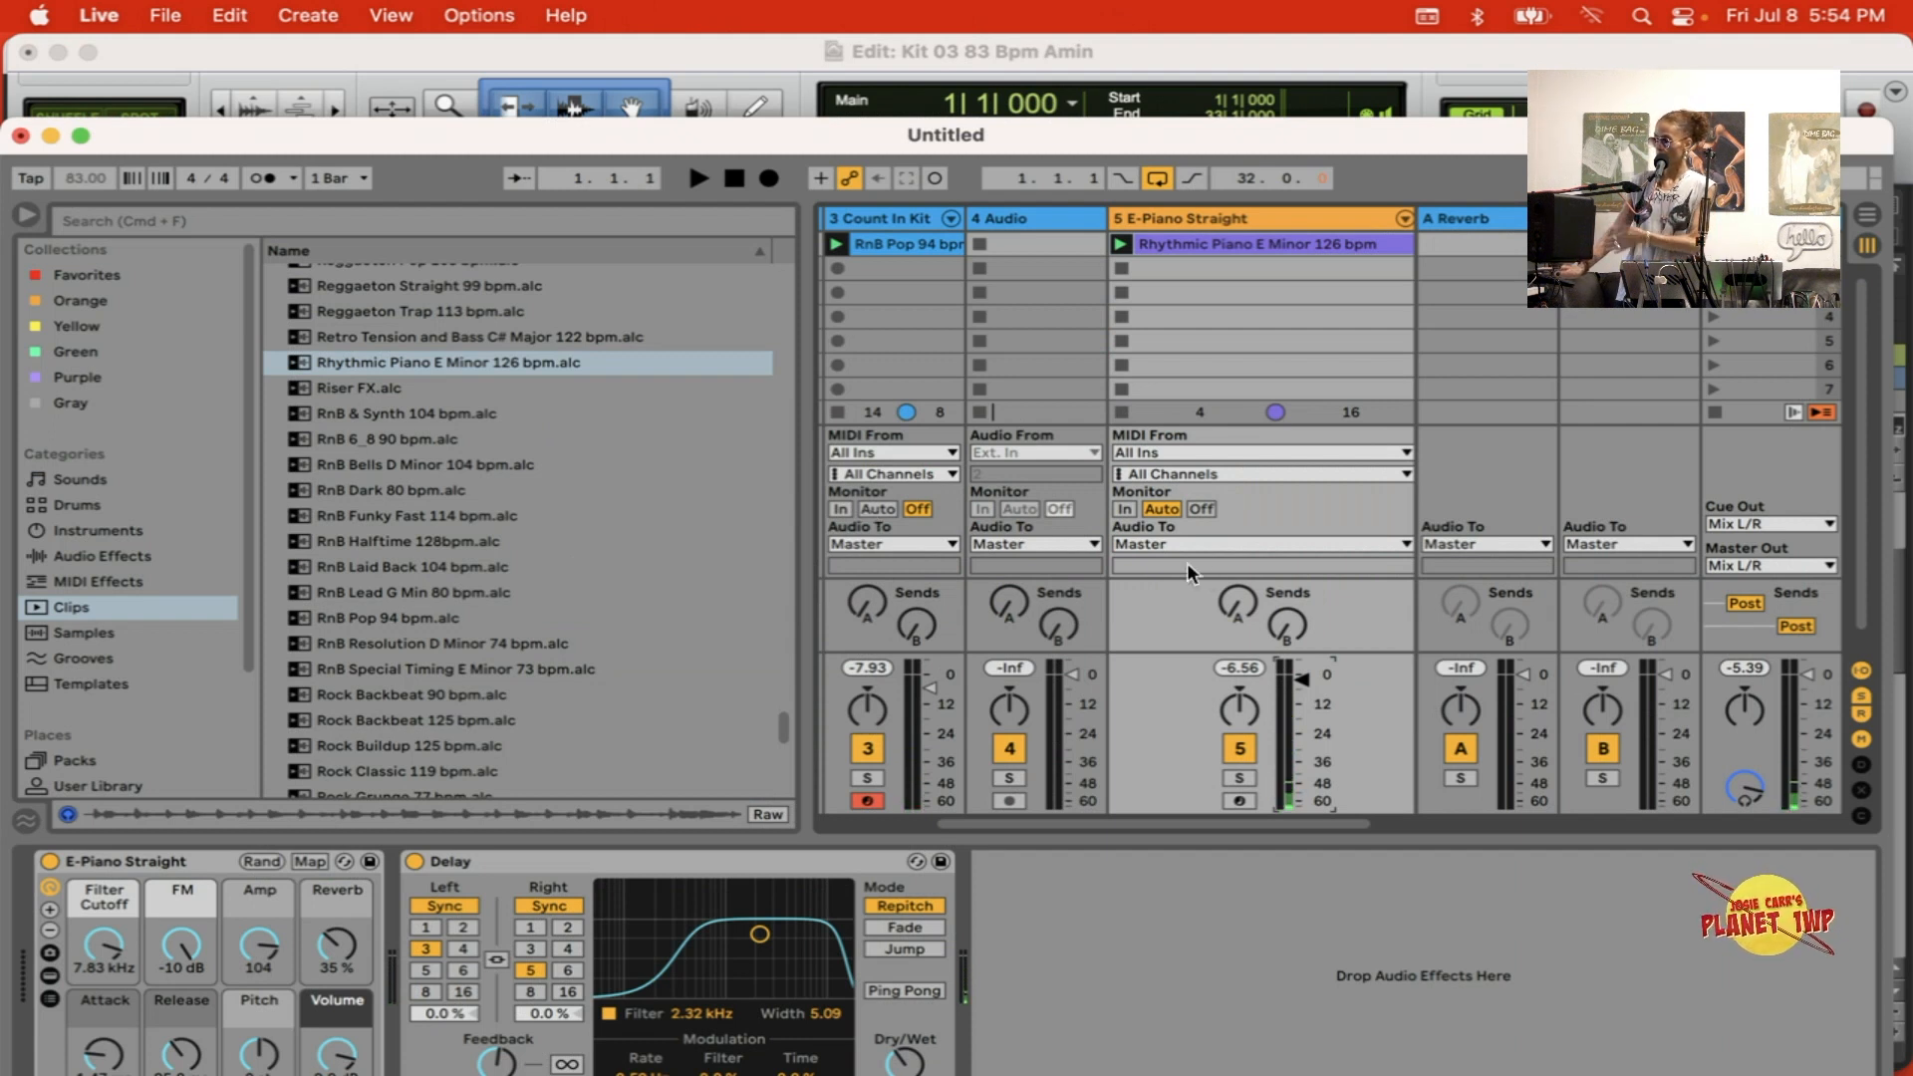
left_click(911, 544)
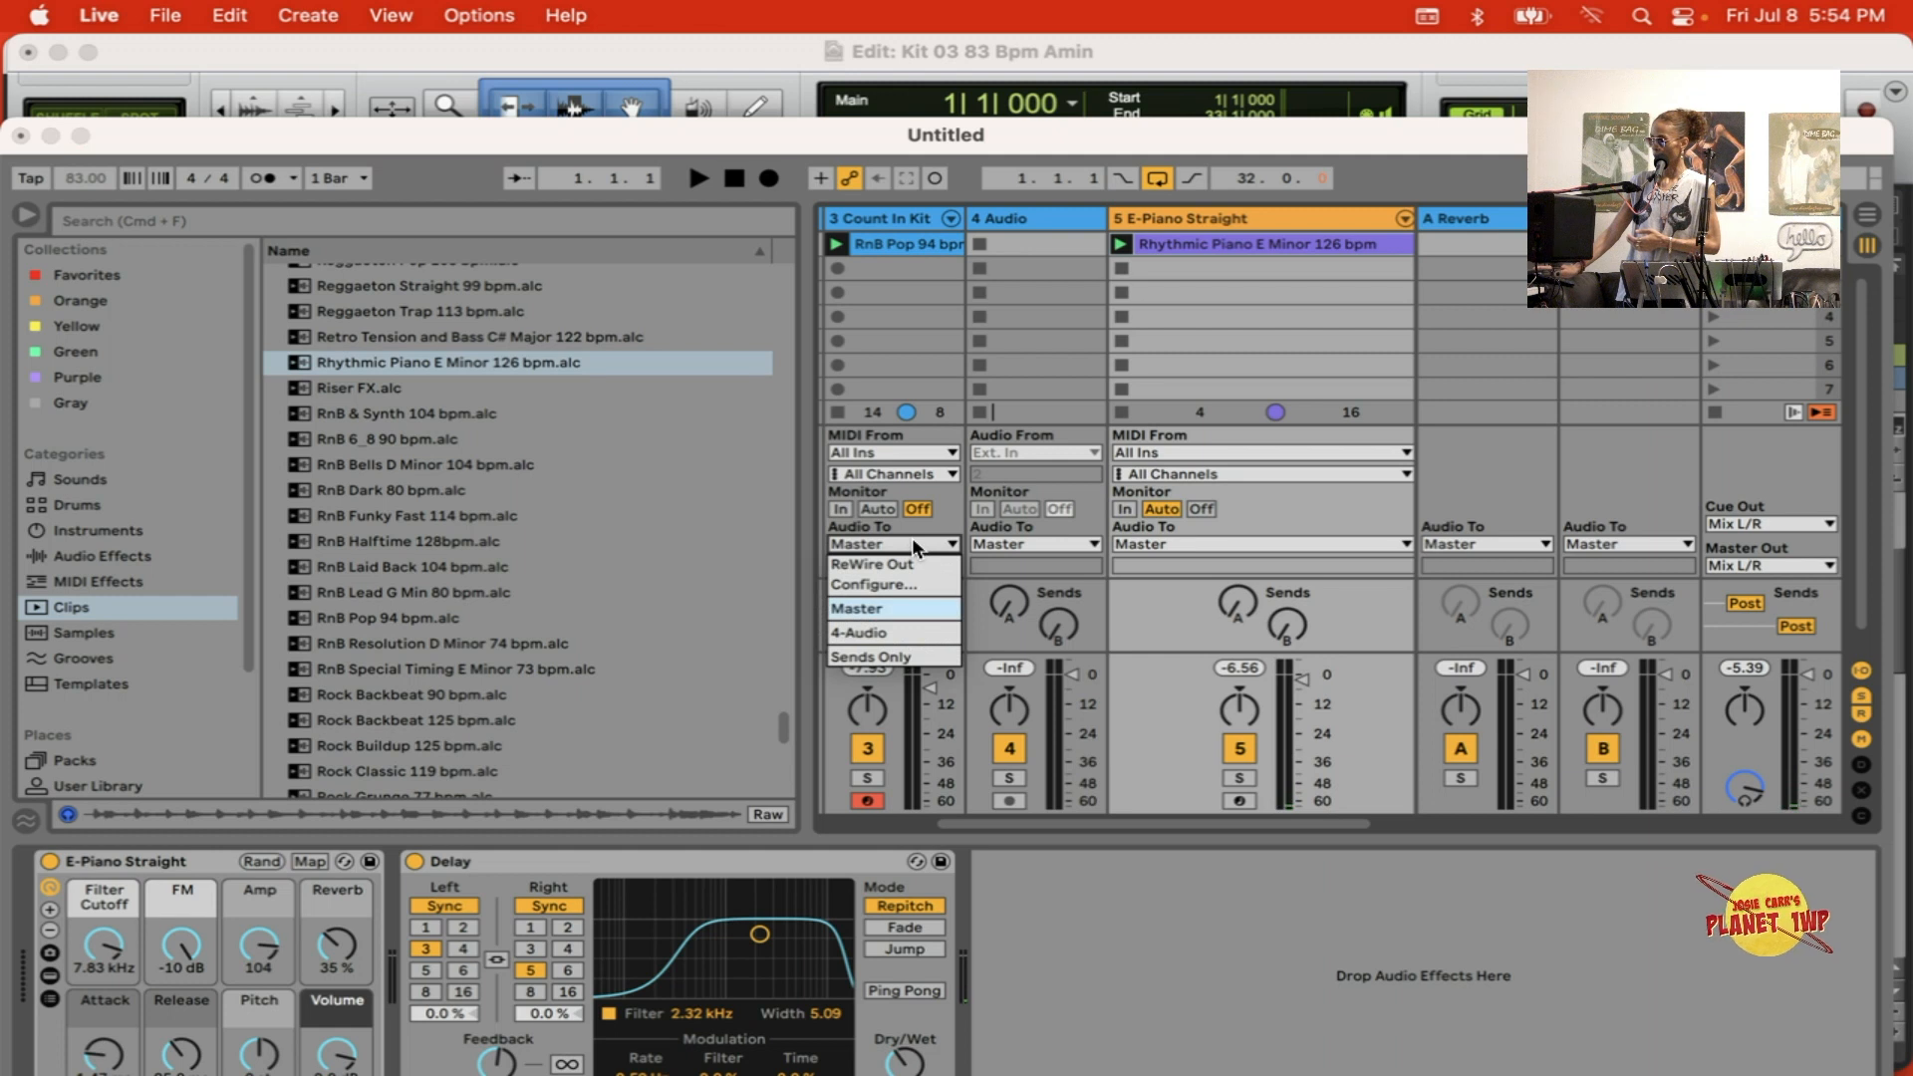
left_click(905, 560)
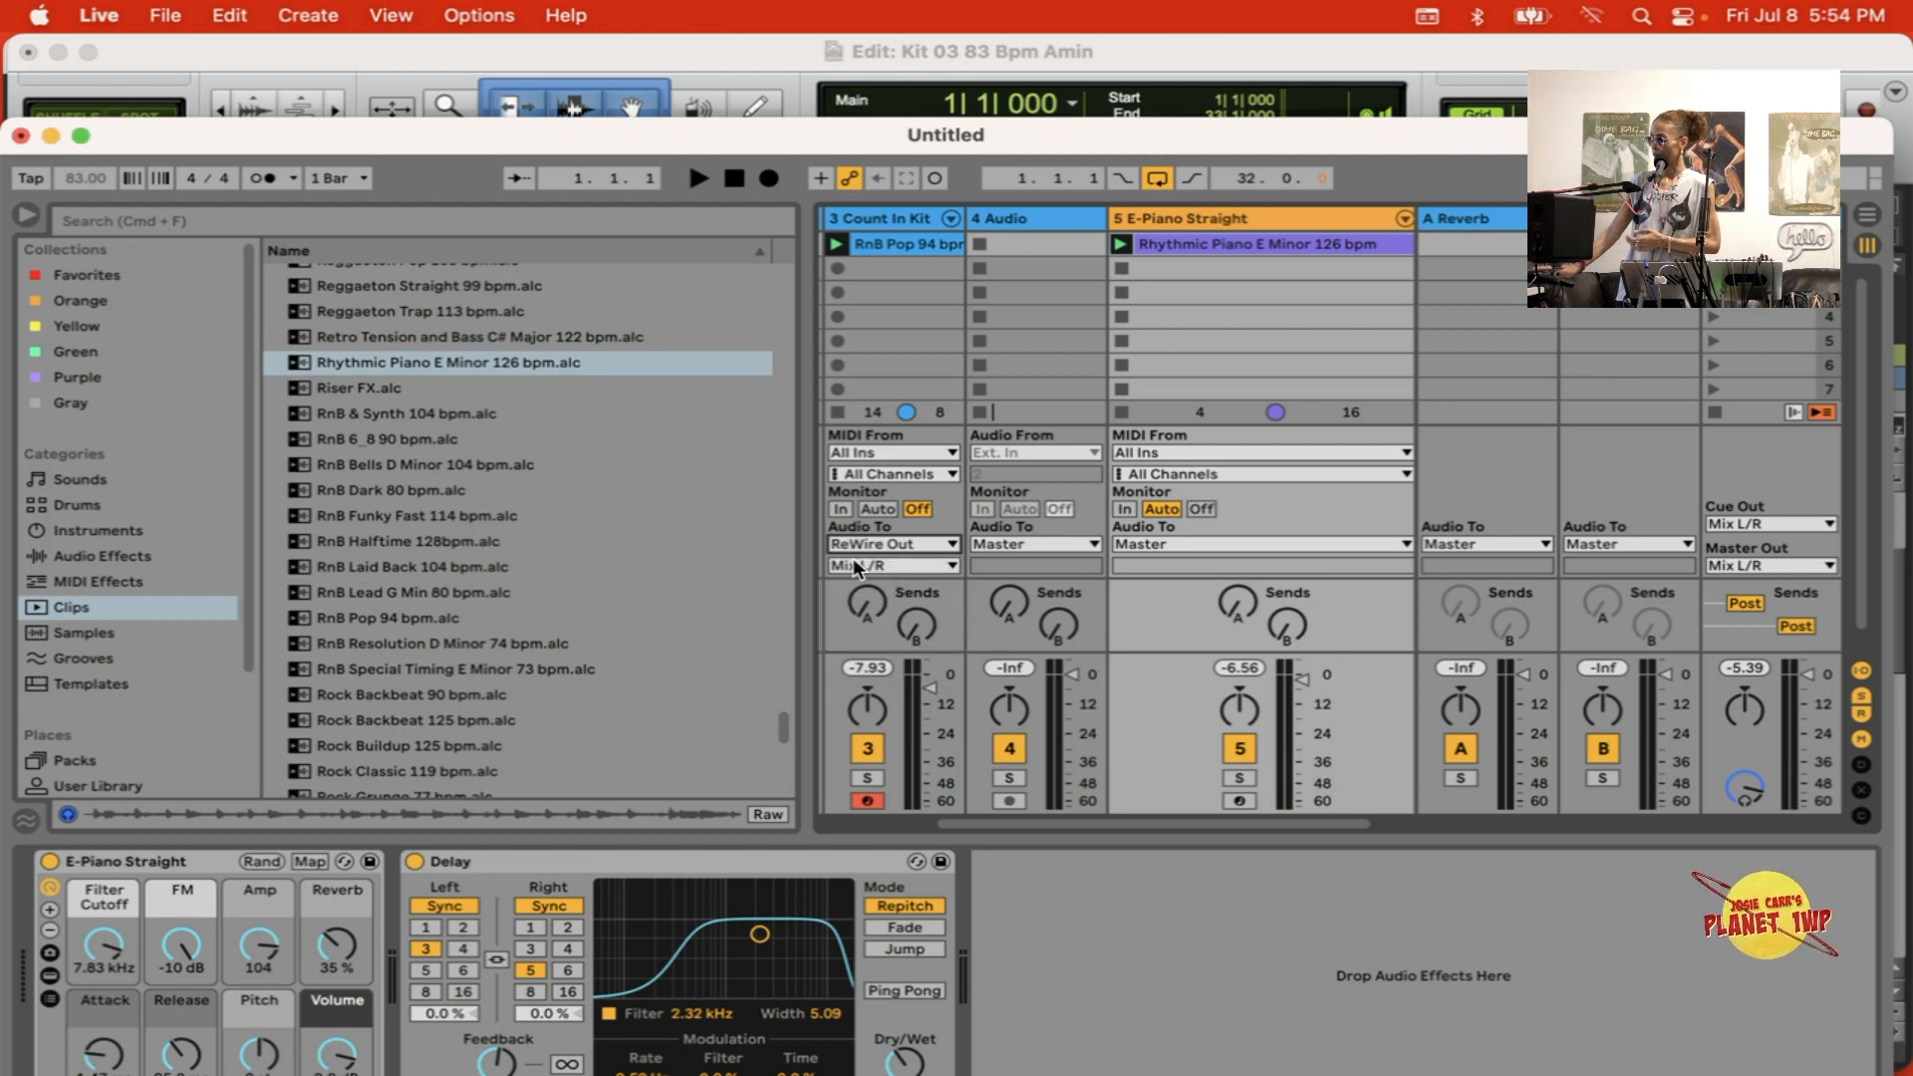
left_click(855, 565)
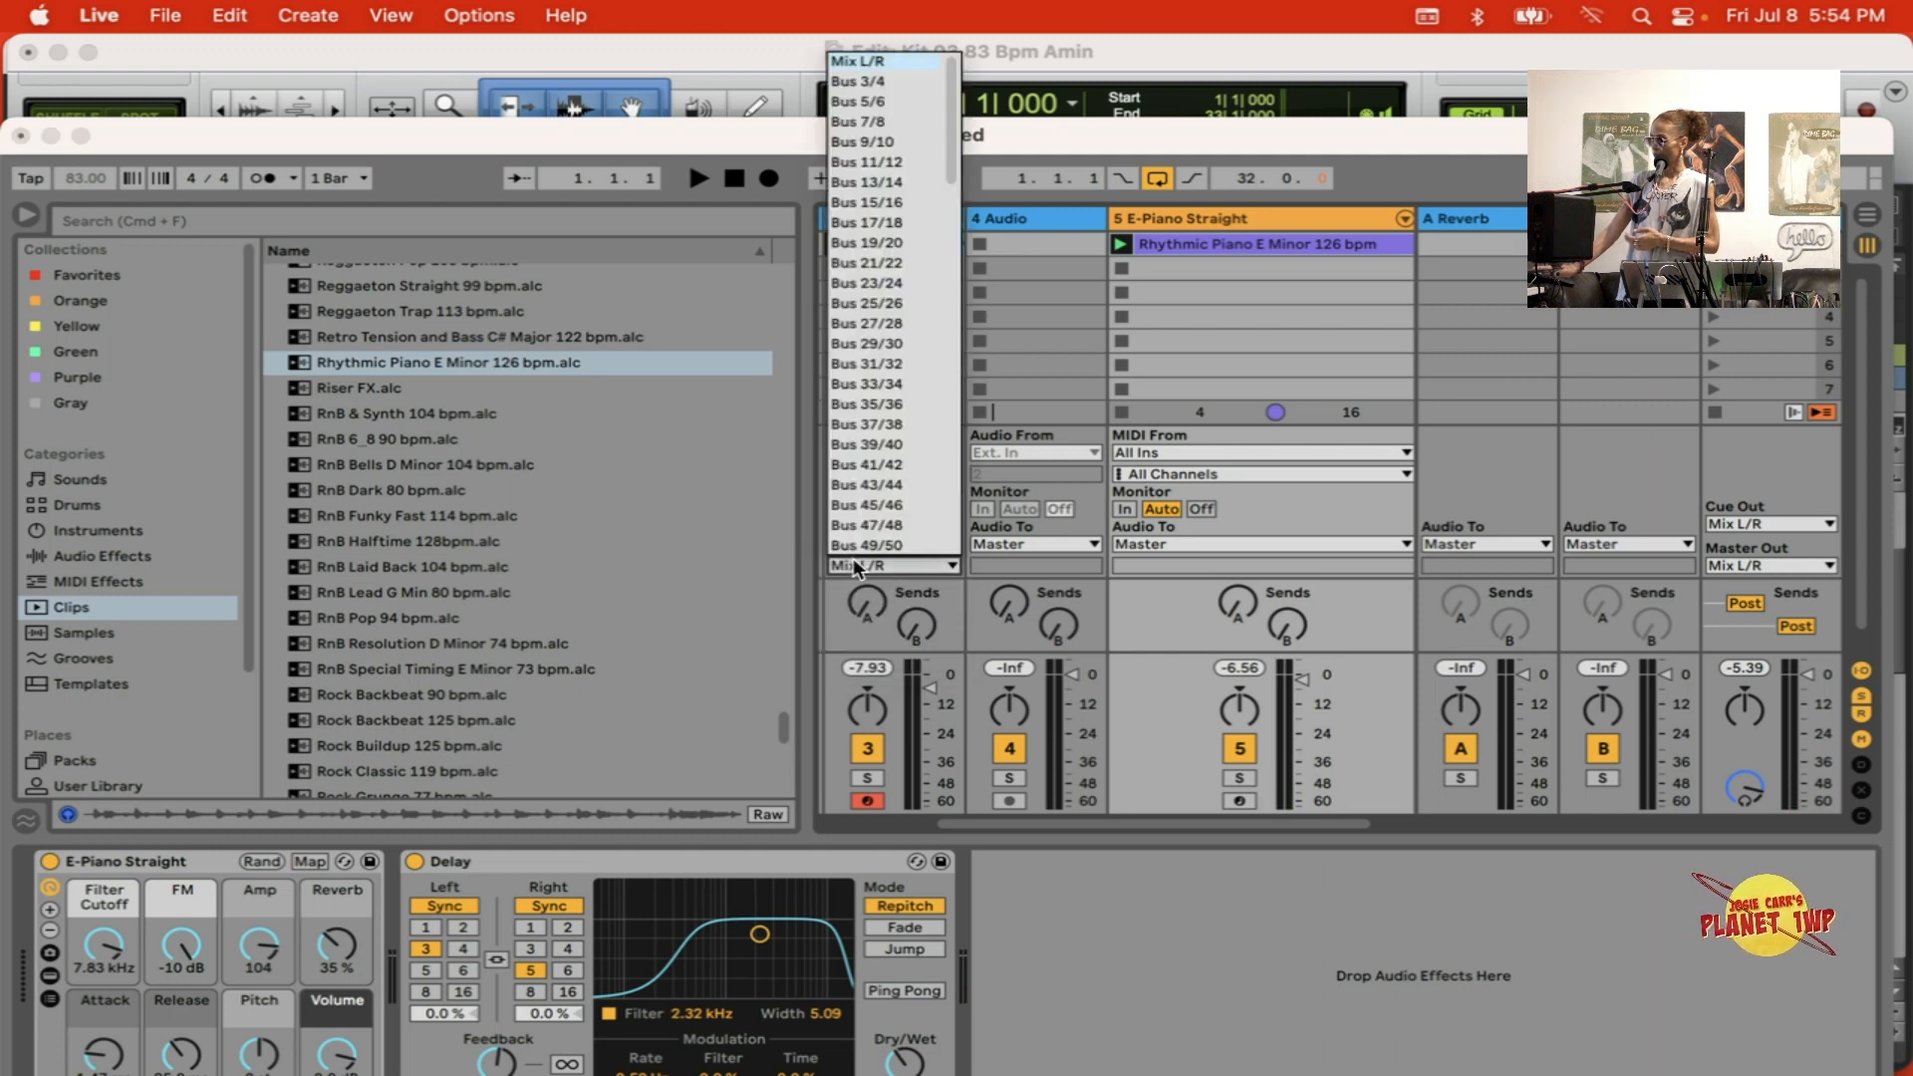
left_click(883, 97)
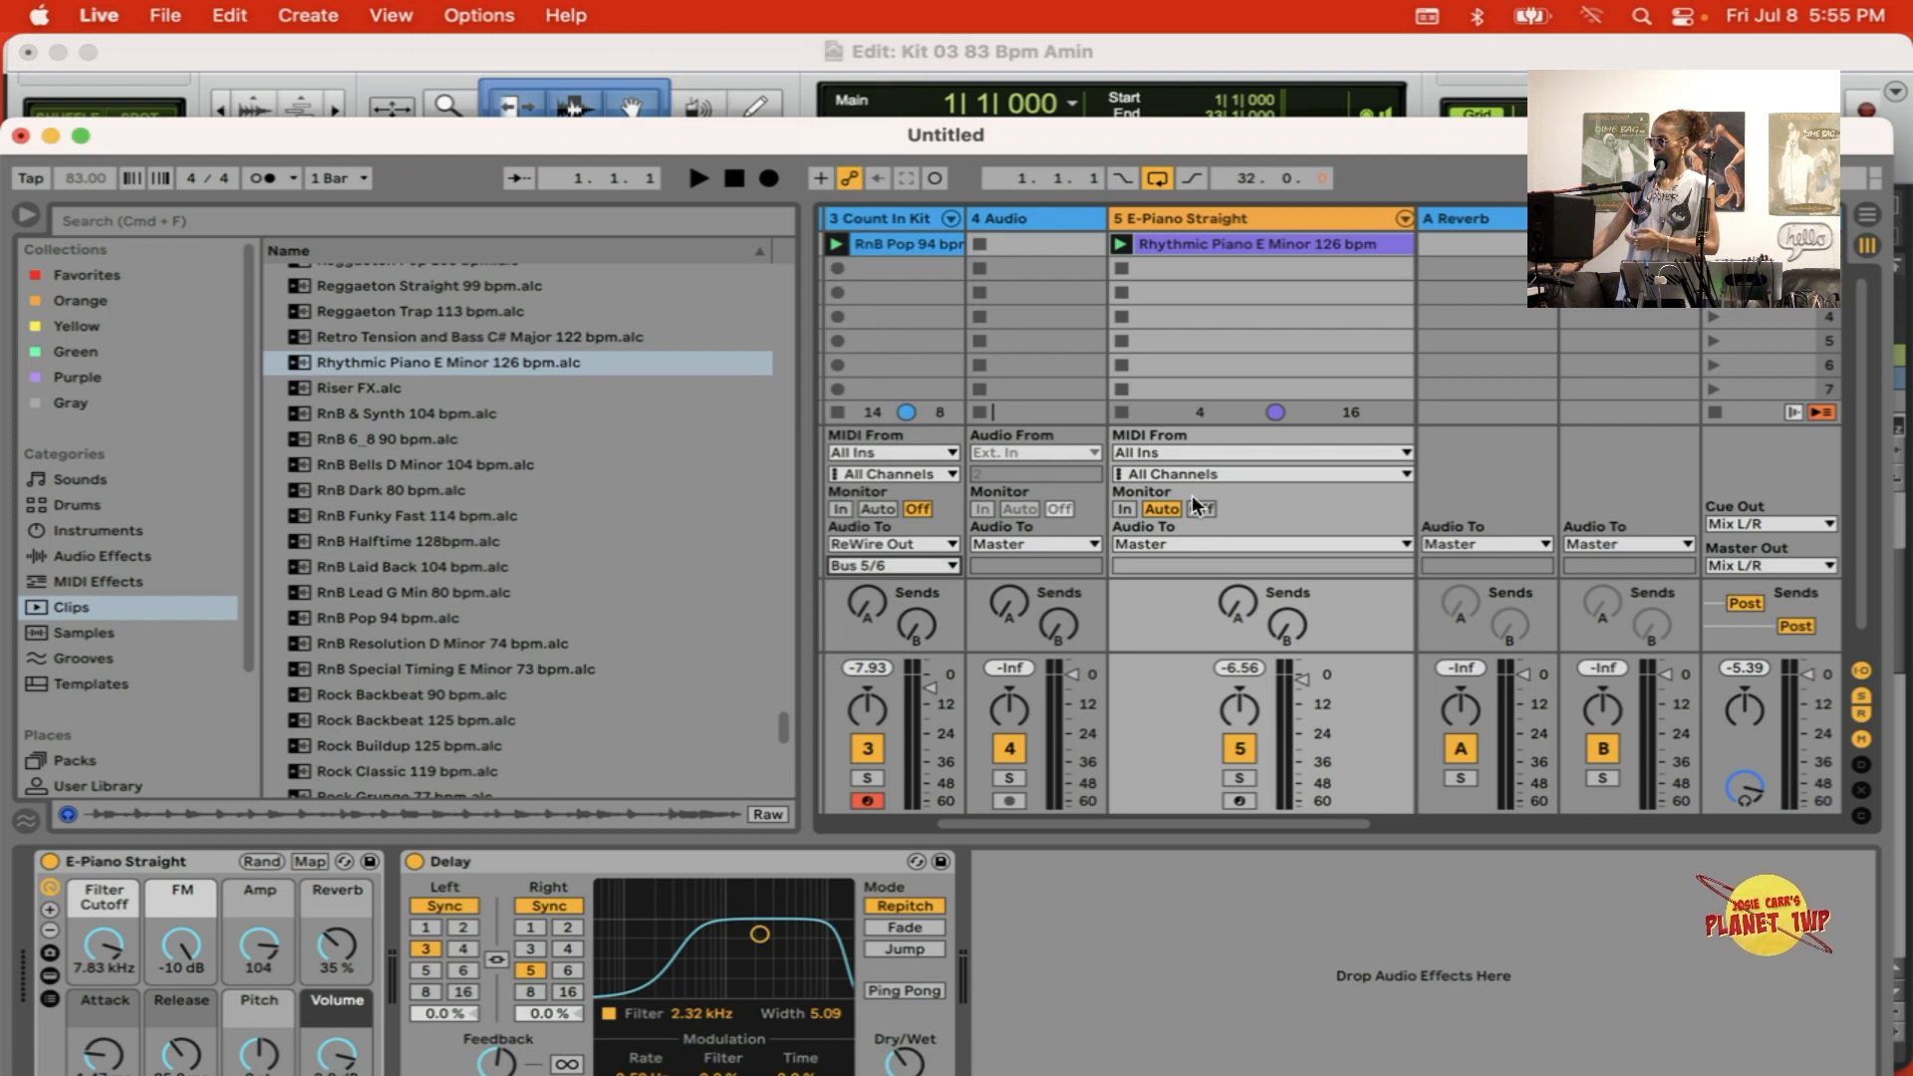
Step: Route the E-Piano Straight track's audio to ReWire Out on Bus 7/8
left_click(1223, 545)
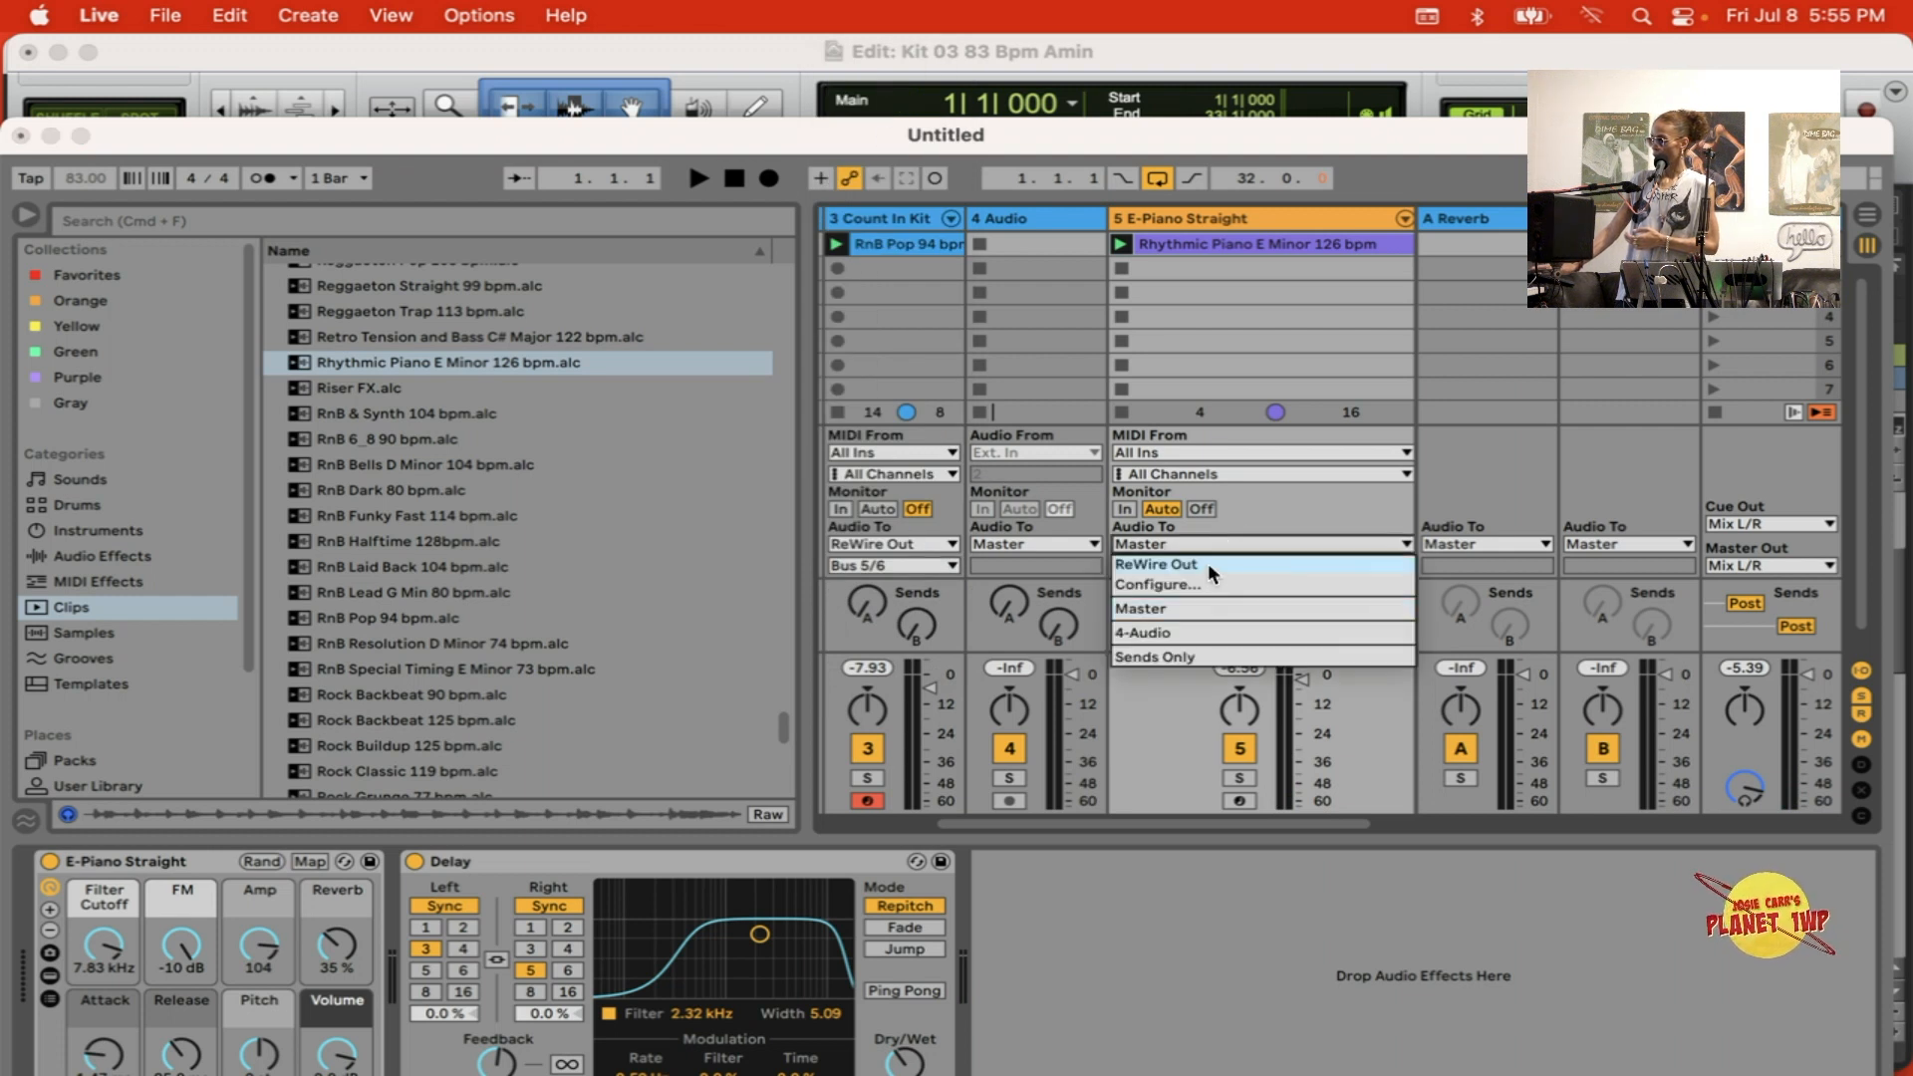
left_click(1207, 564)
left_click(1188, 560)
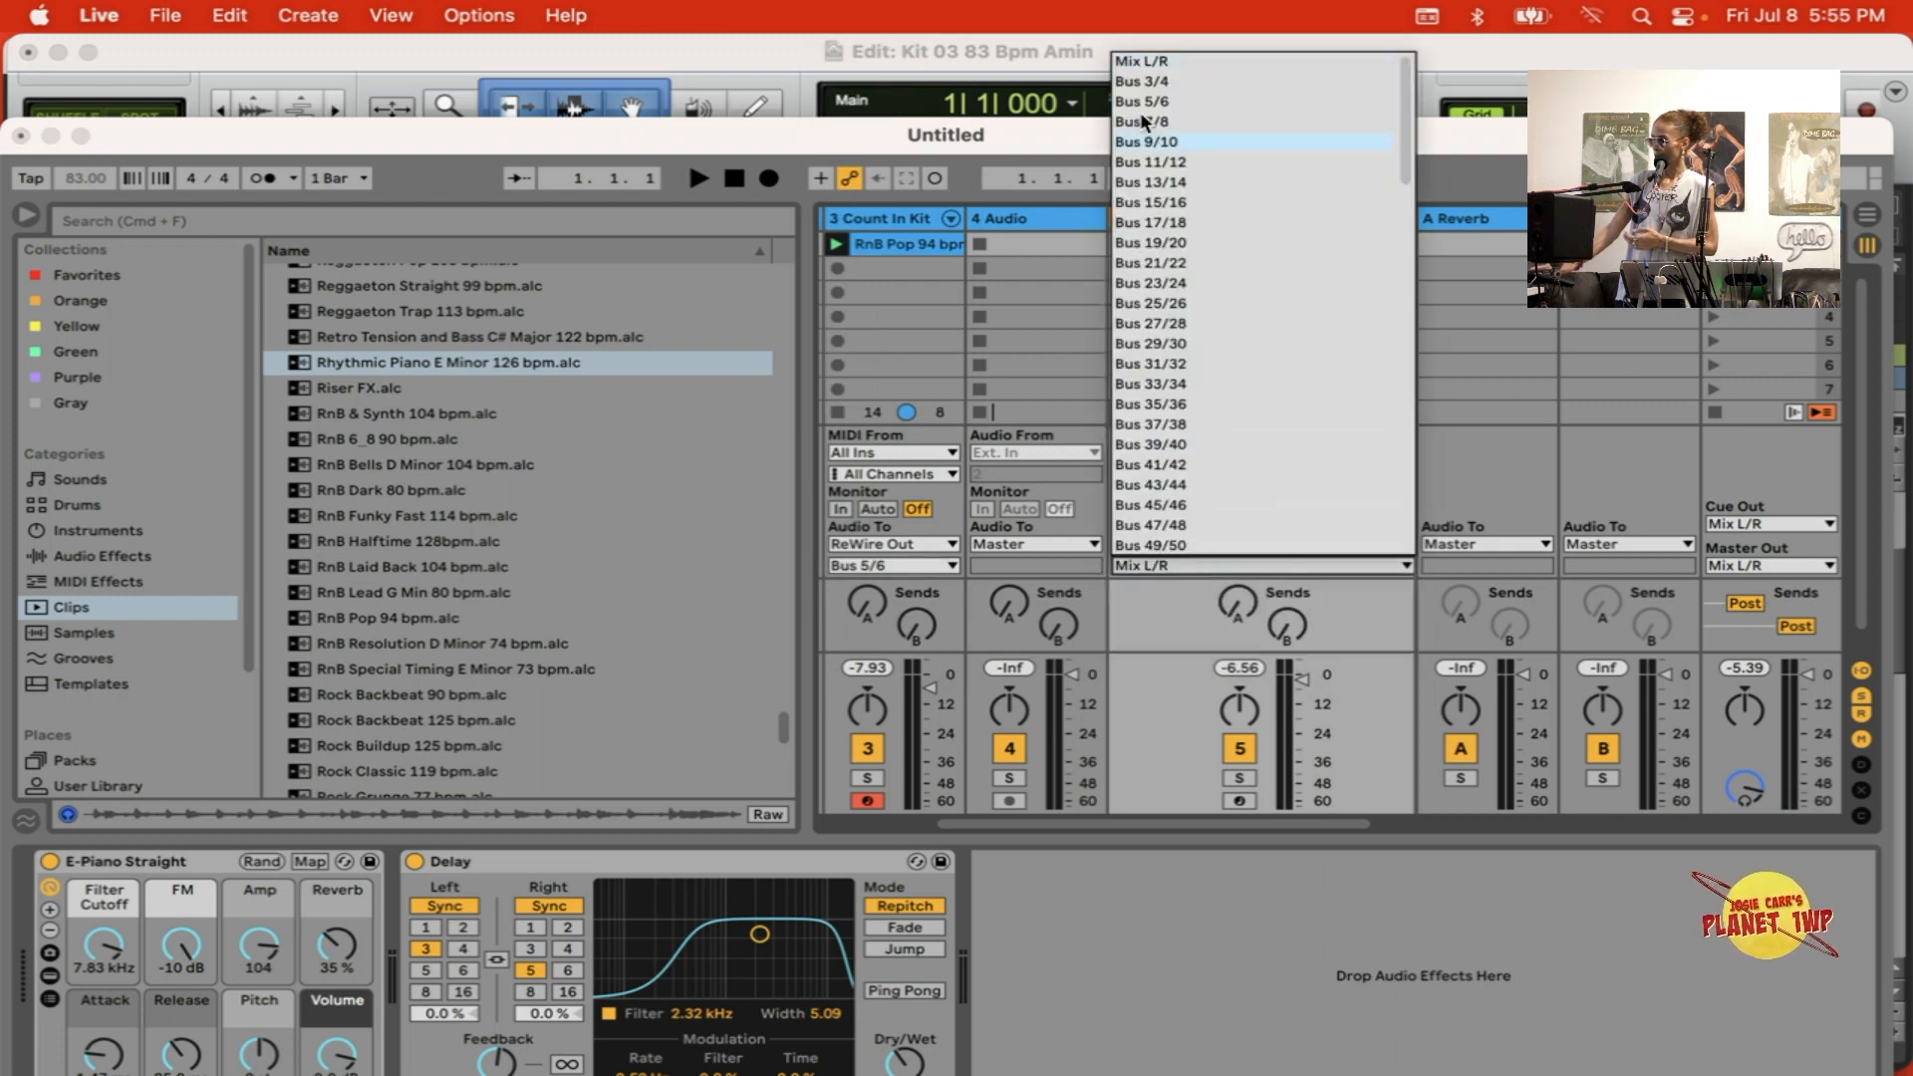
left_click(1173, 123)
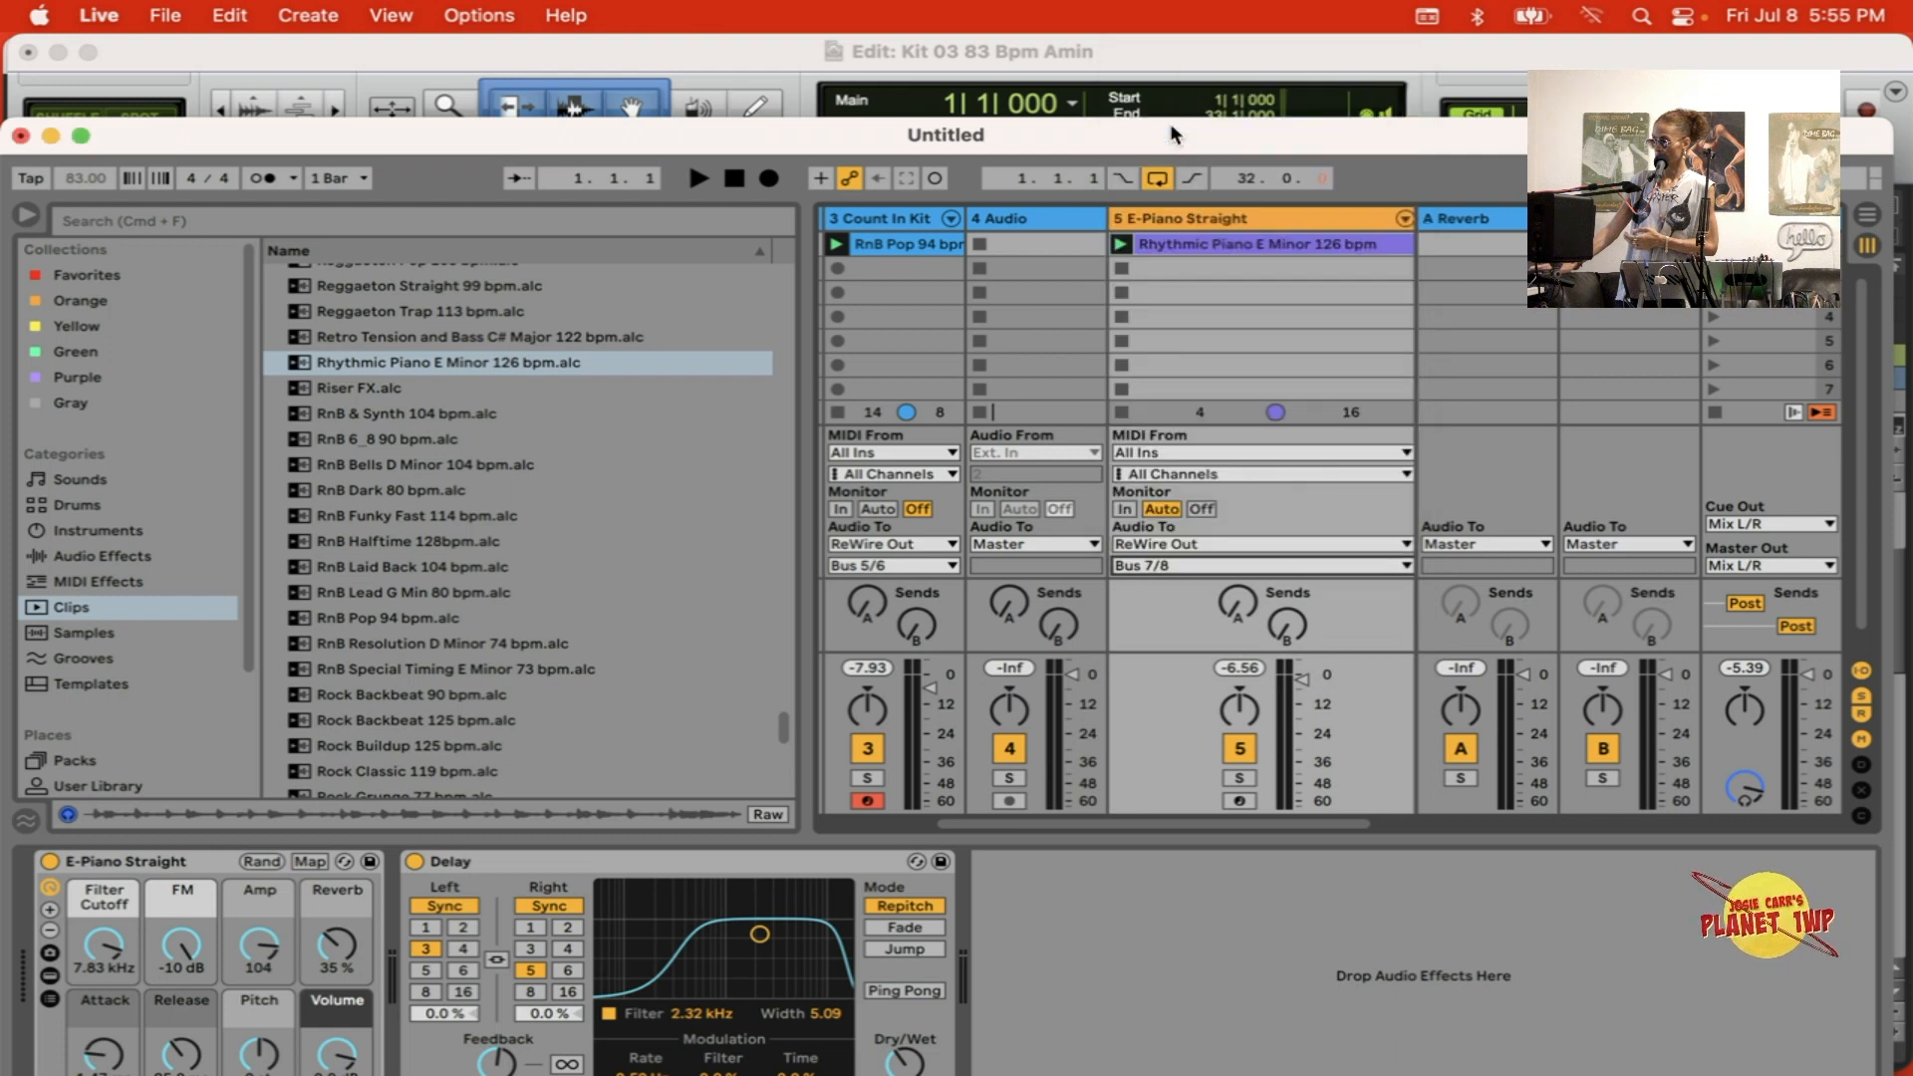
Step: Switch to Pro Tools and show the Mix window with the Rewire Ableton channel strip
left_click(1199, 45)
key("super+equal")
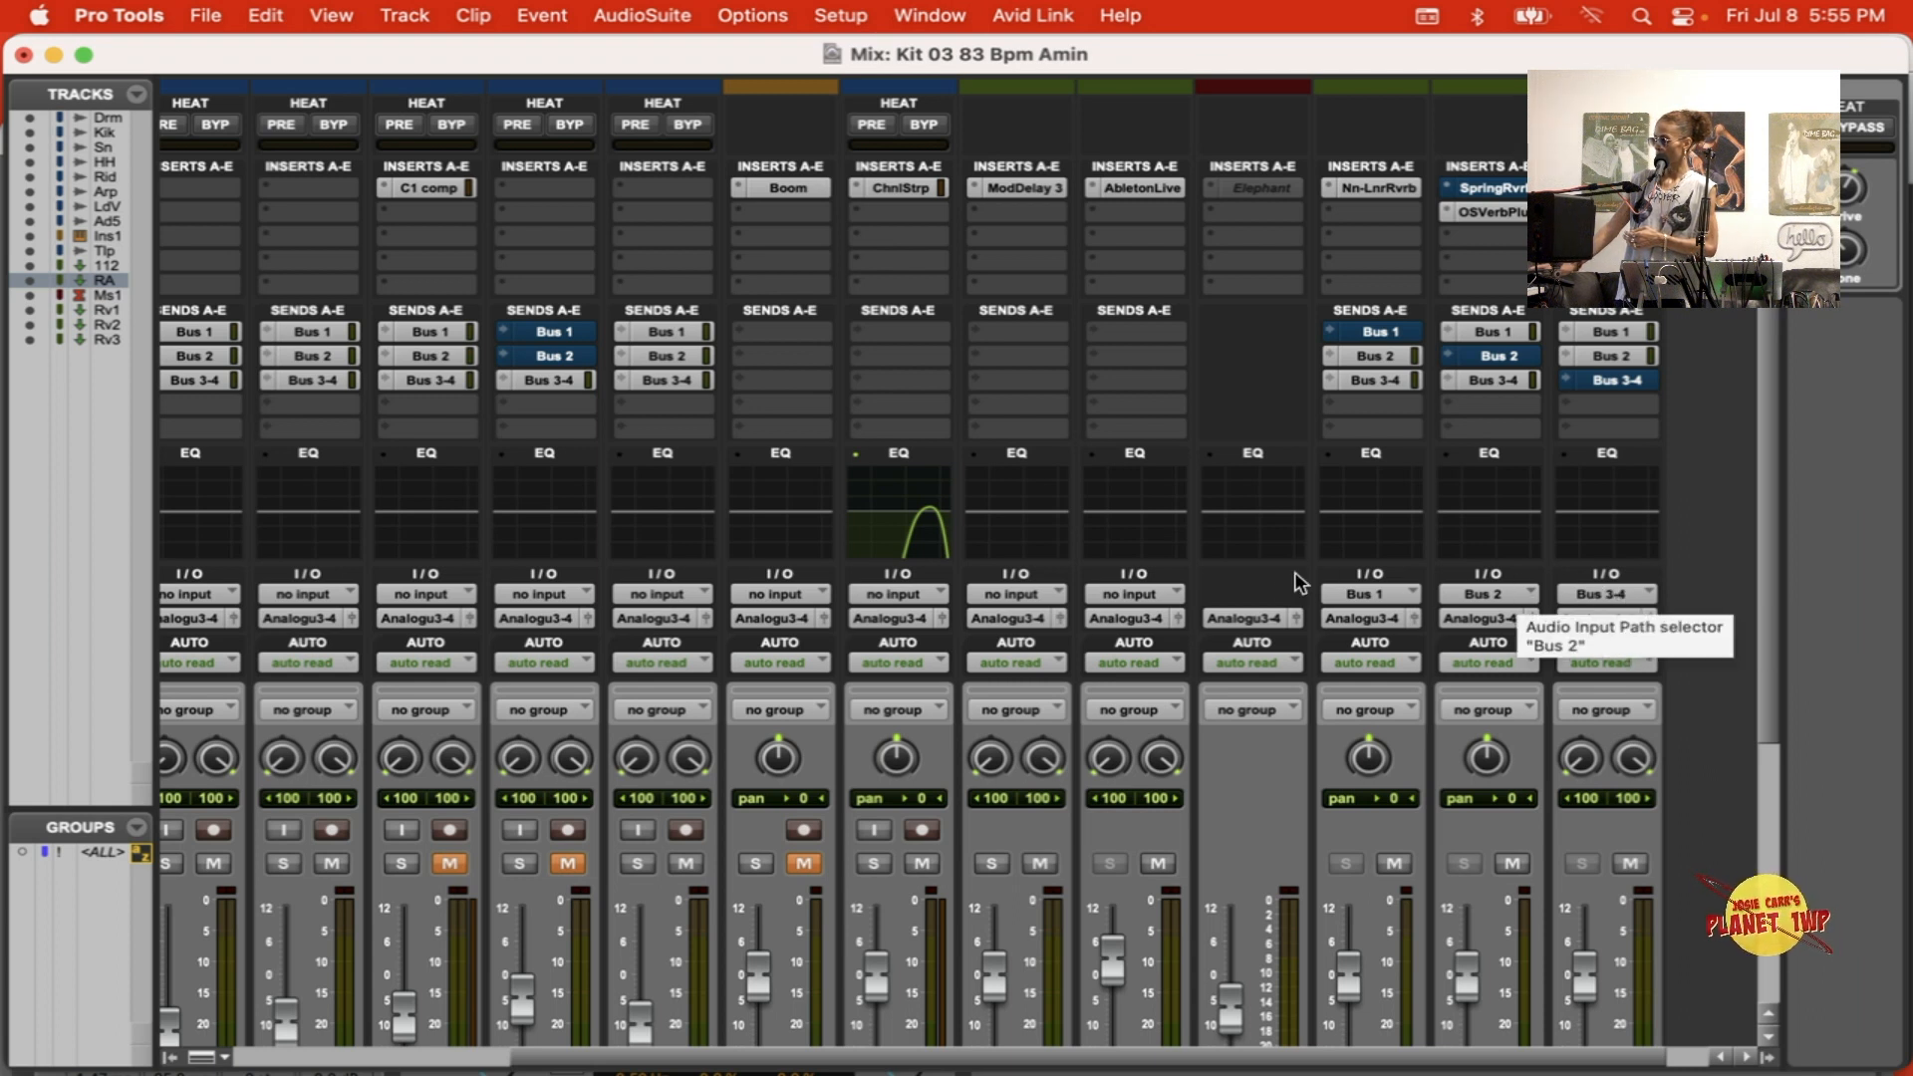
scroll(1021, 584, "down", 6)
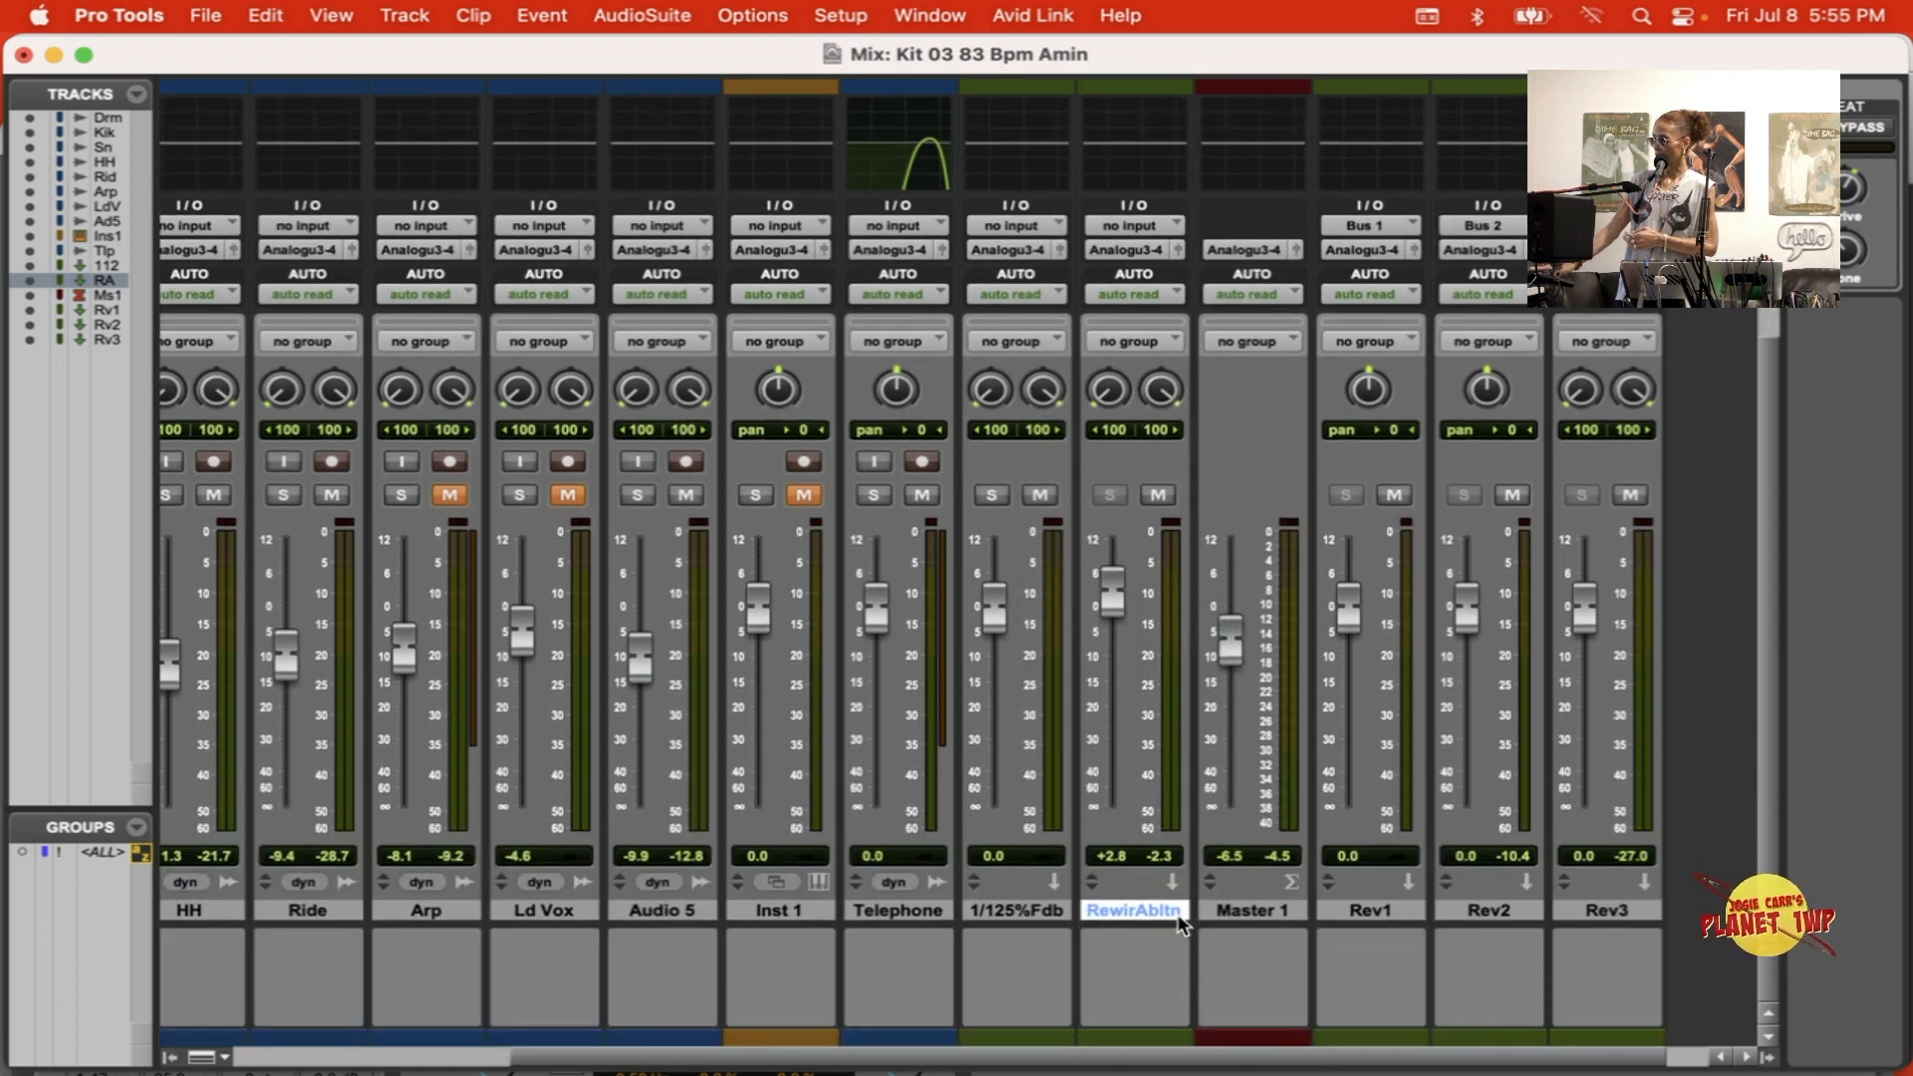
scroll(1163, 913, "up", 1)
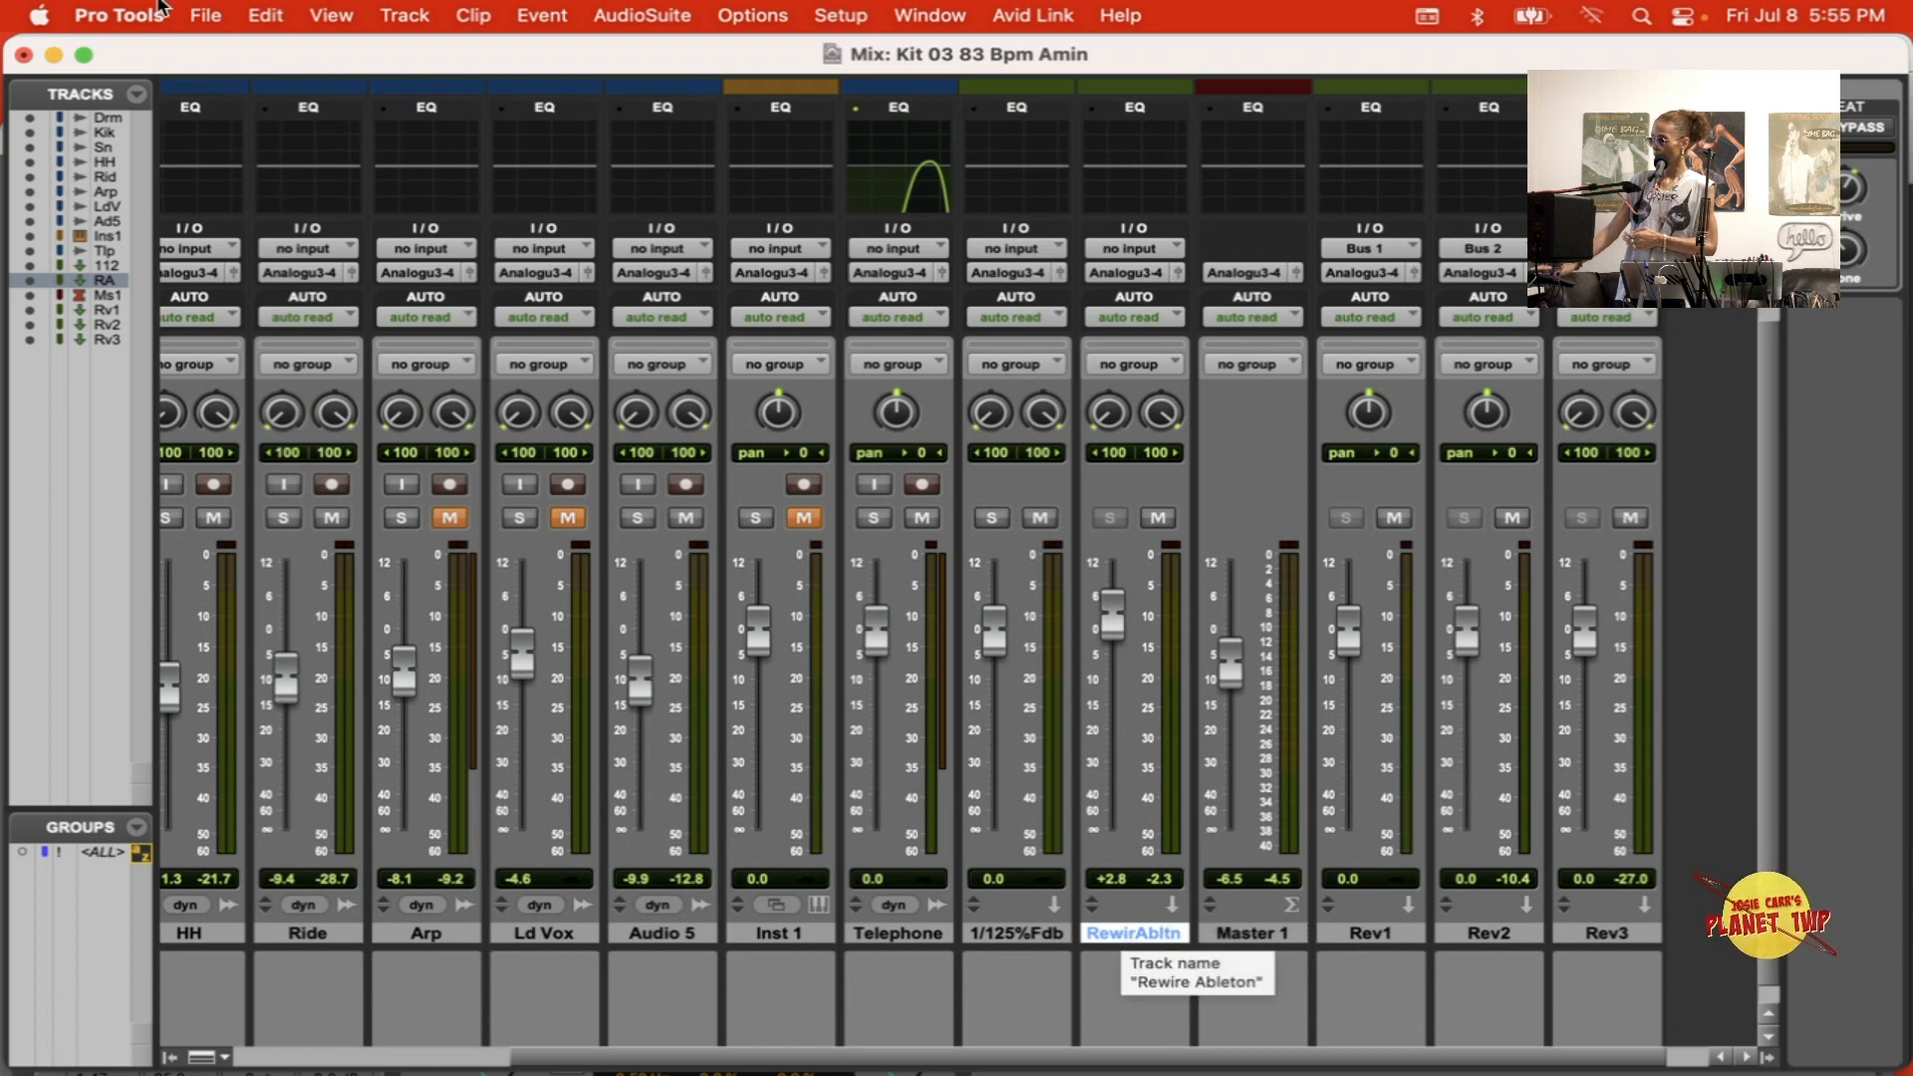
Step: Create one stereo Aux Input track named 7-8
left_click(397, 12)
left_click(412, 55)
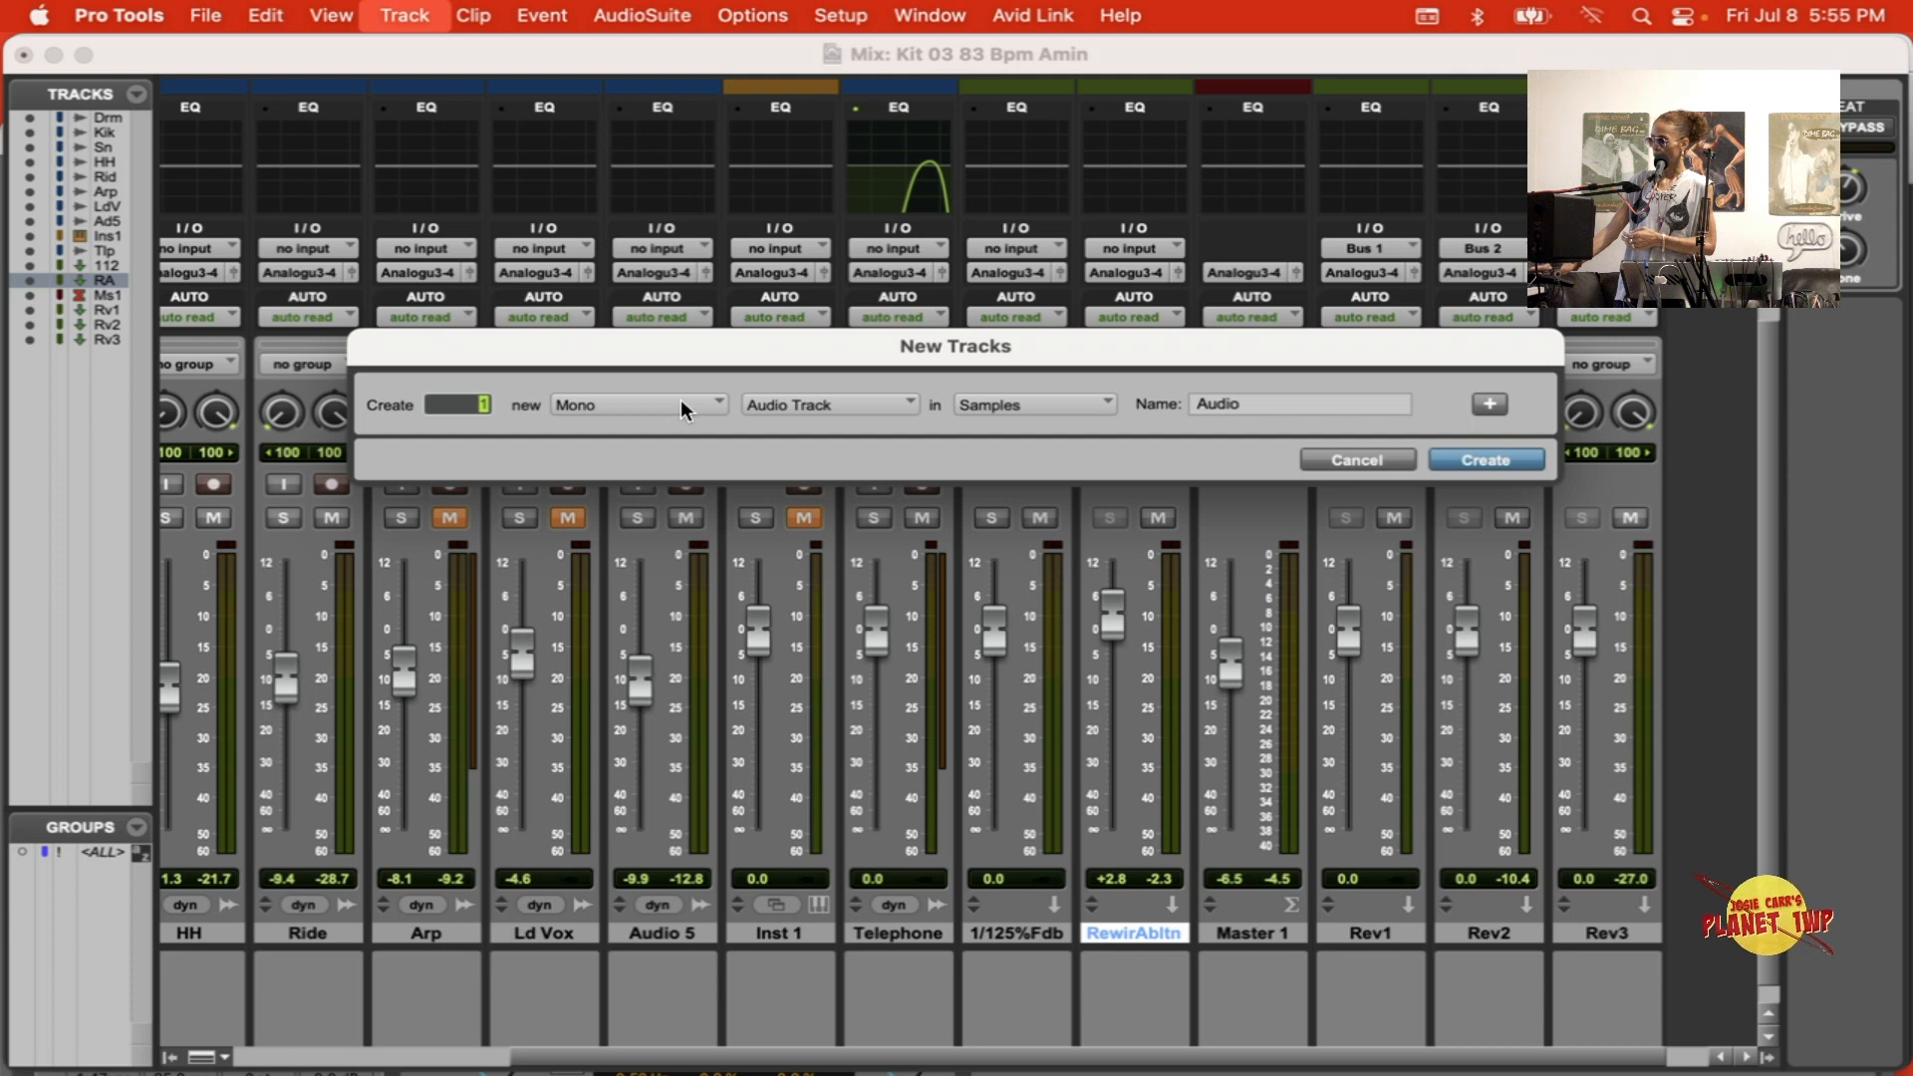
left_click(680, 401)
left_click(660, 431)
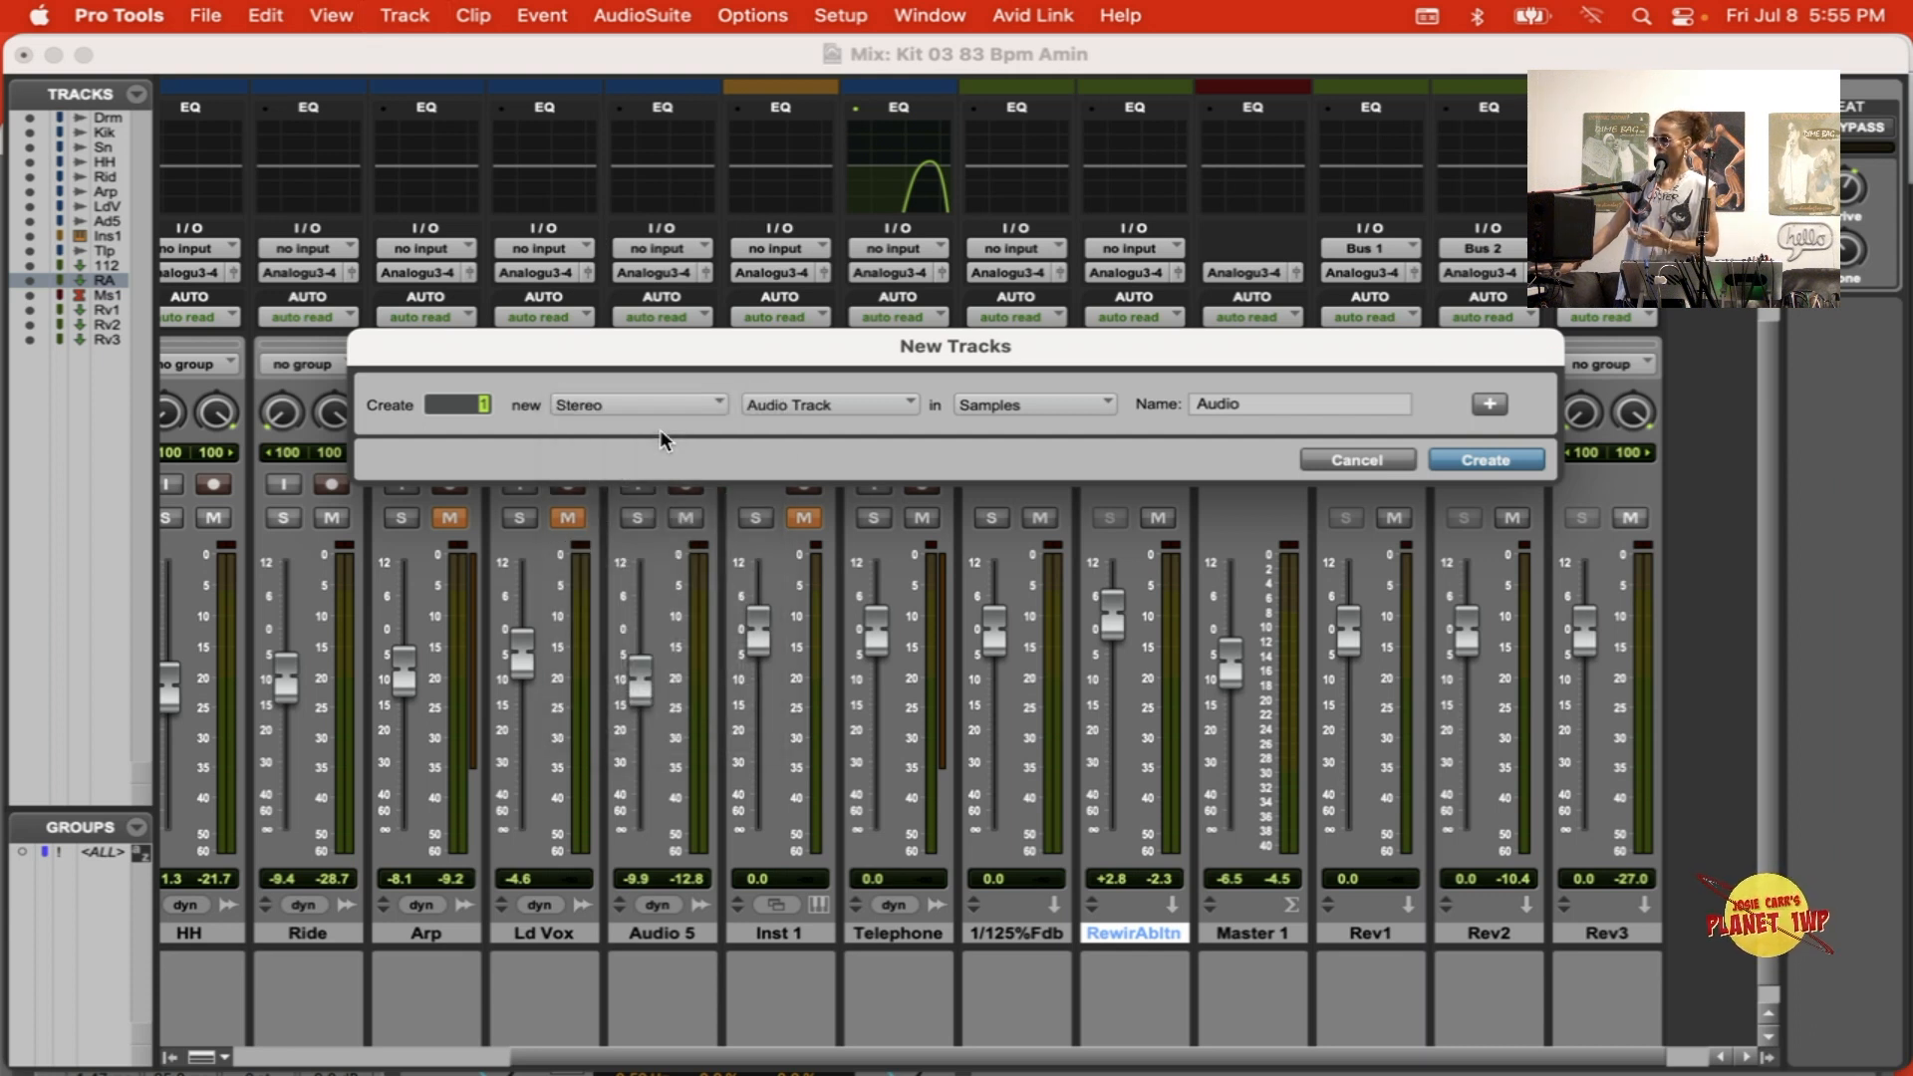
left_click(874, 398)
left_click(861, 428)
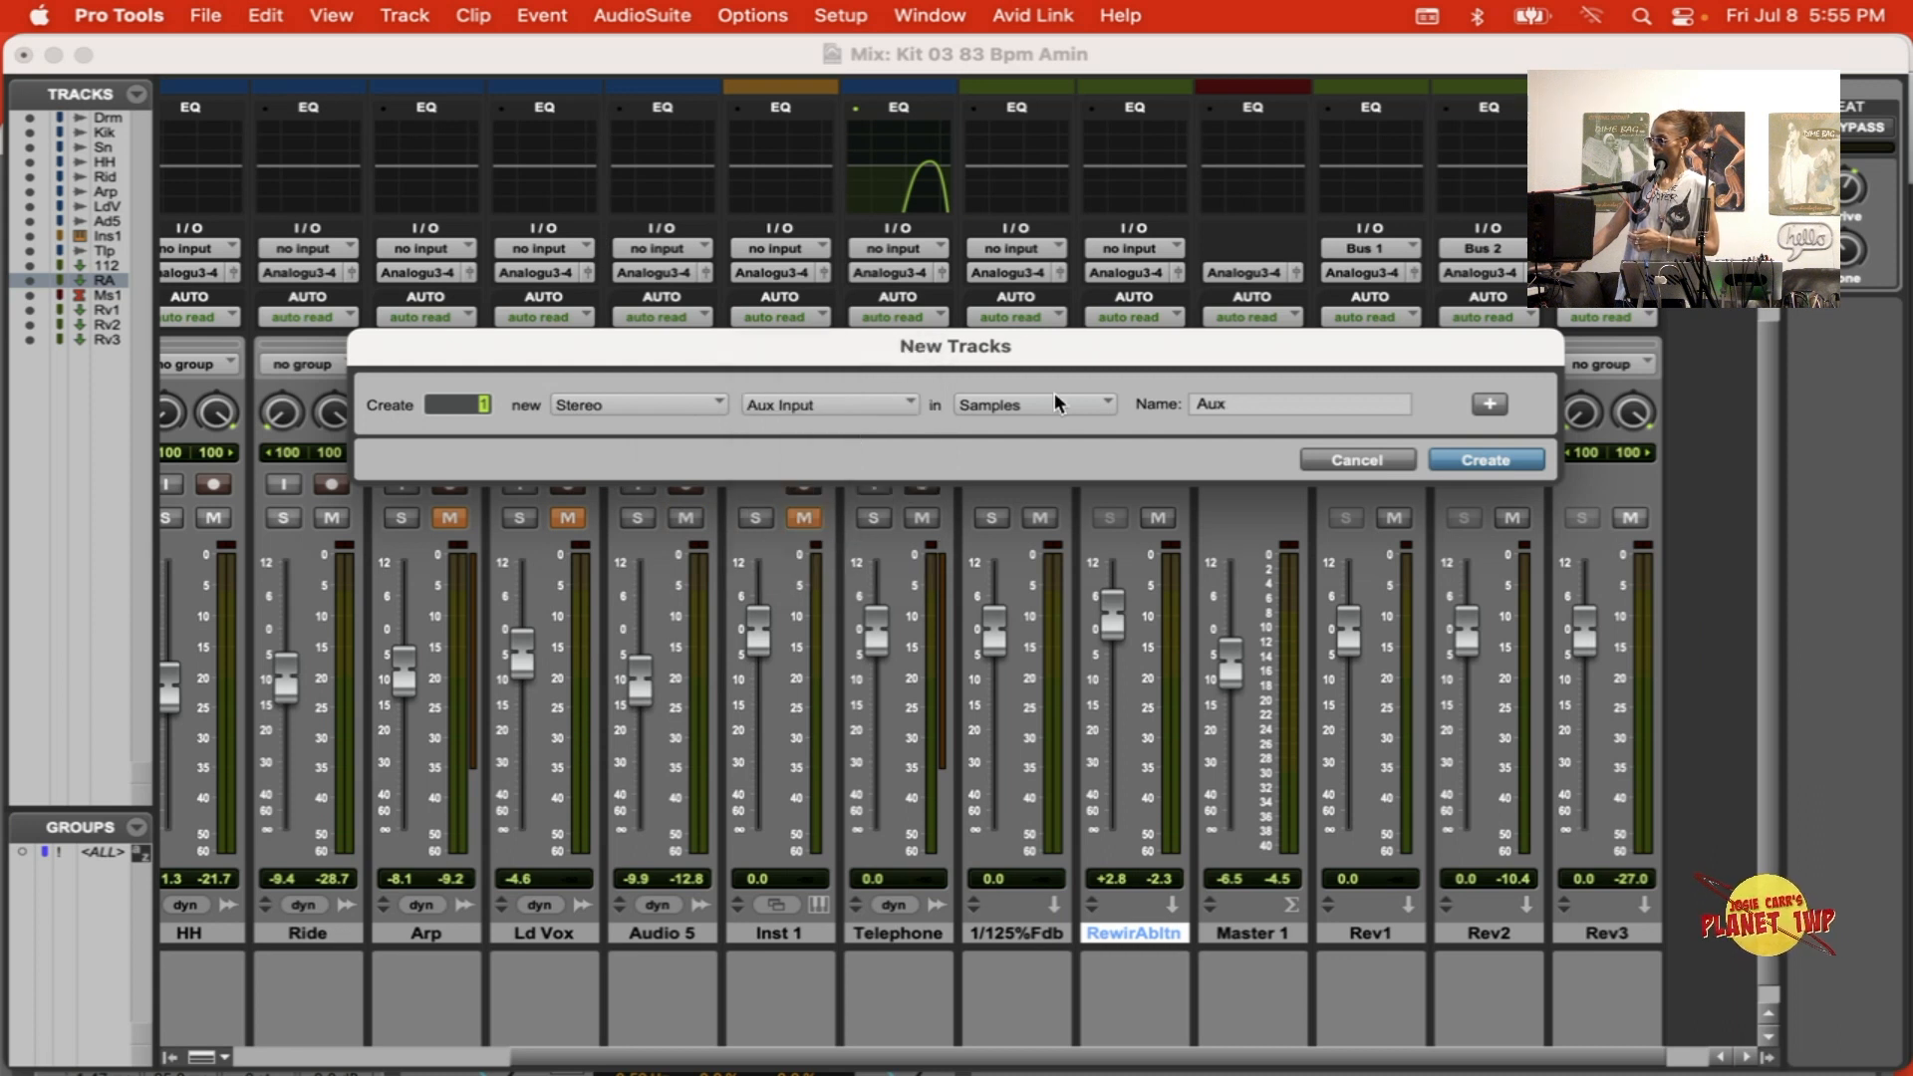
left_click(1041, 403)
left_click(1037, 415)
left_click_drag(1258, 412, 1172, 425)
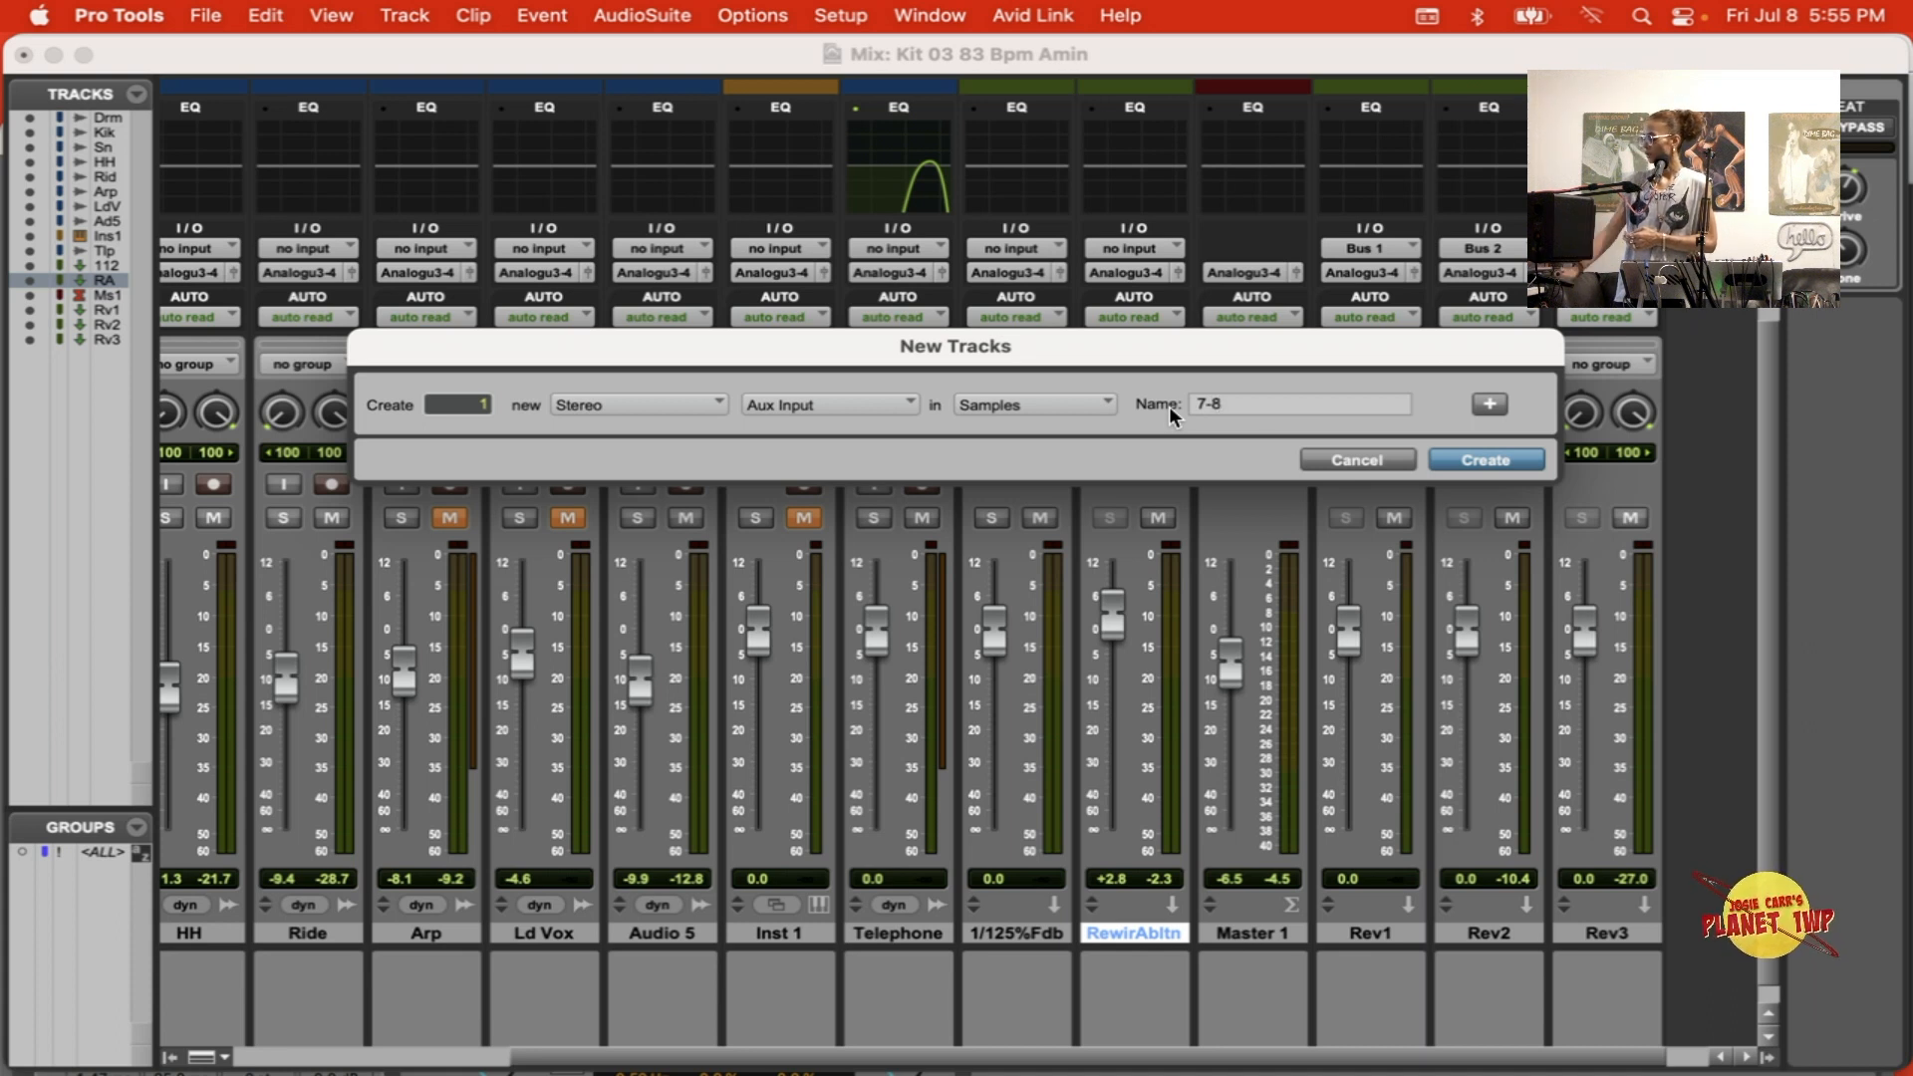
key("Return")
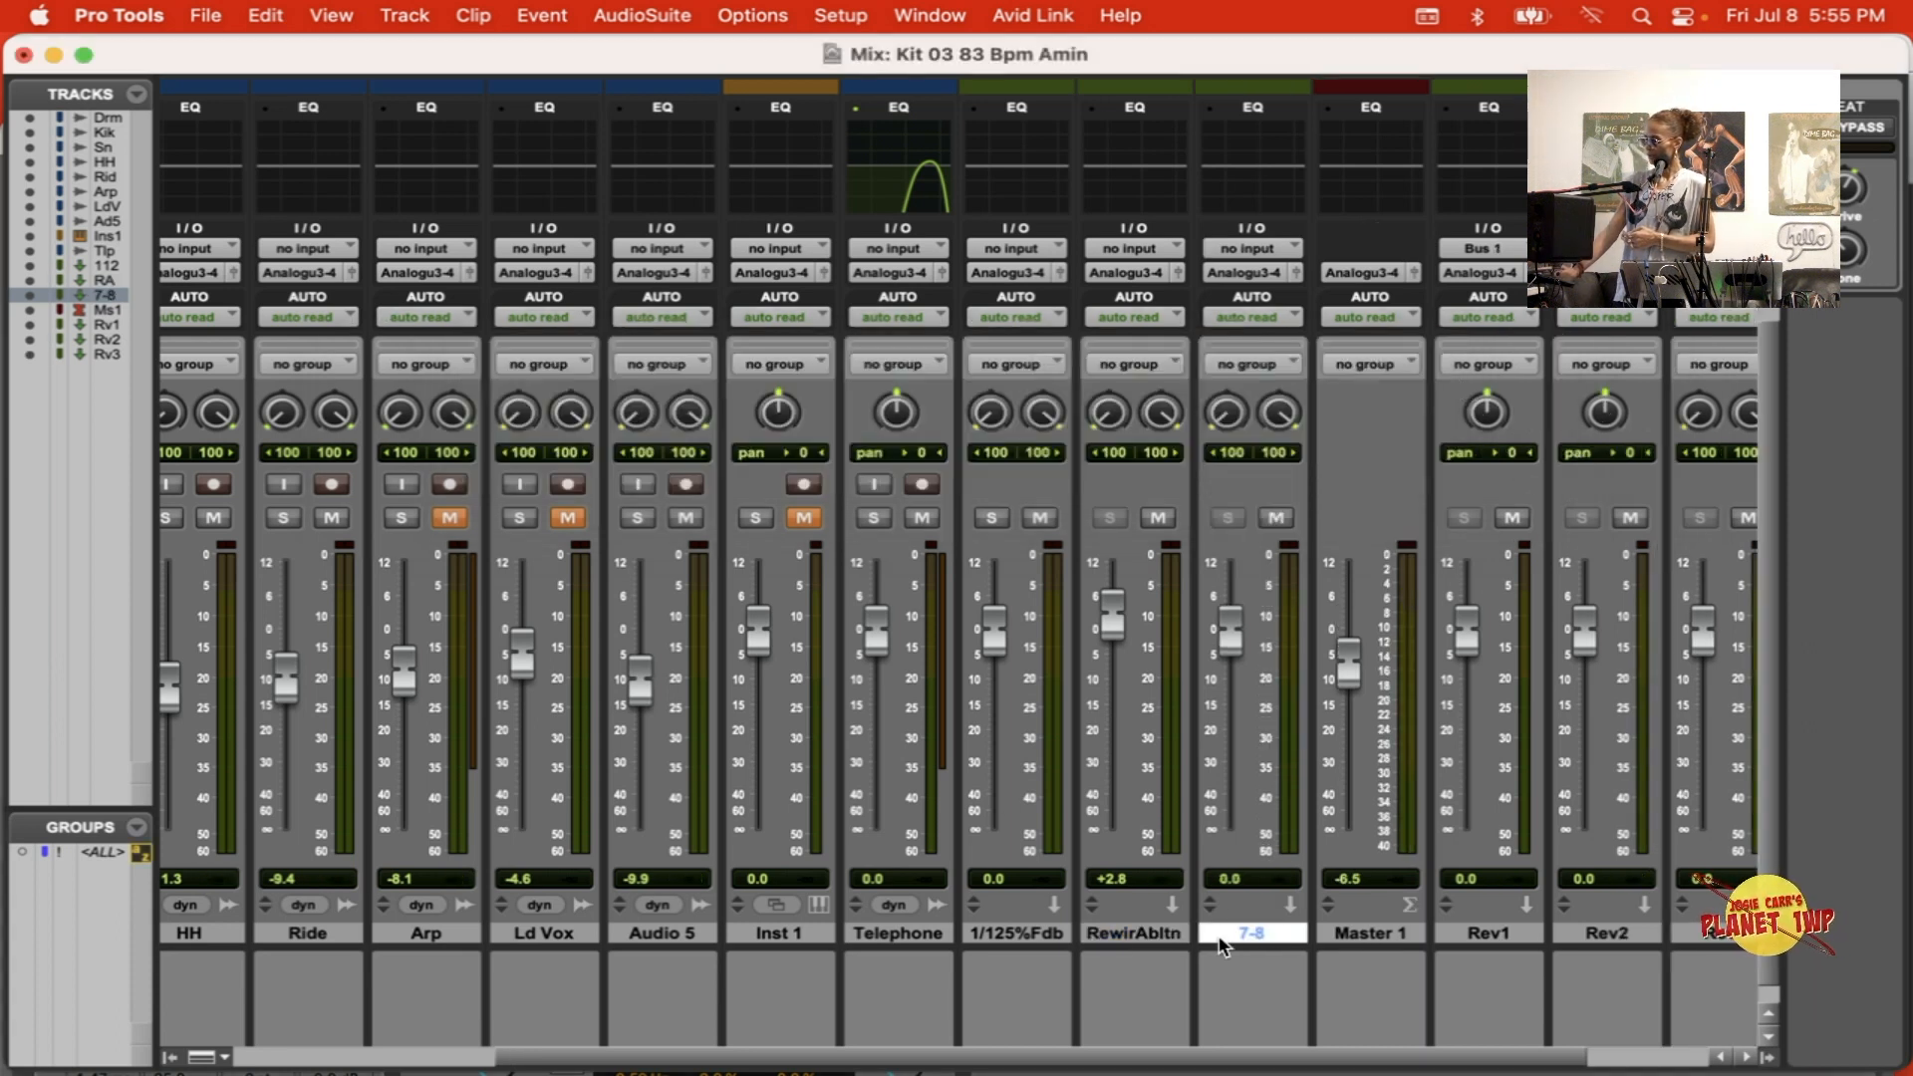
Step: Create one stereo Aux Input track named 5-6
left_click(404, 15)
left_click(381, 57)
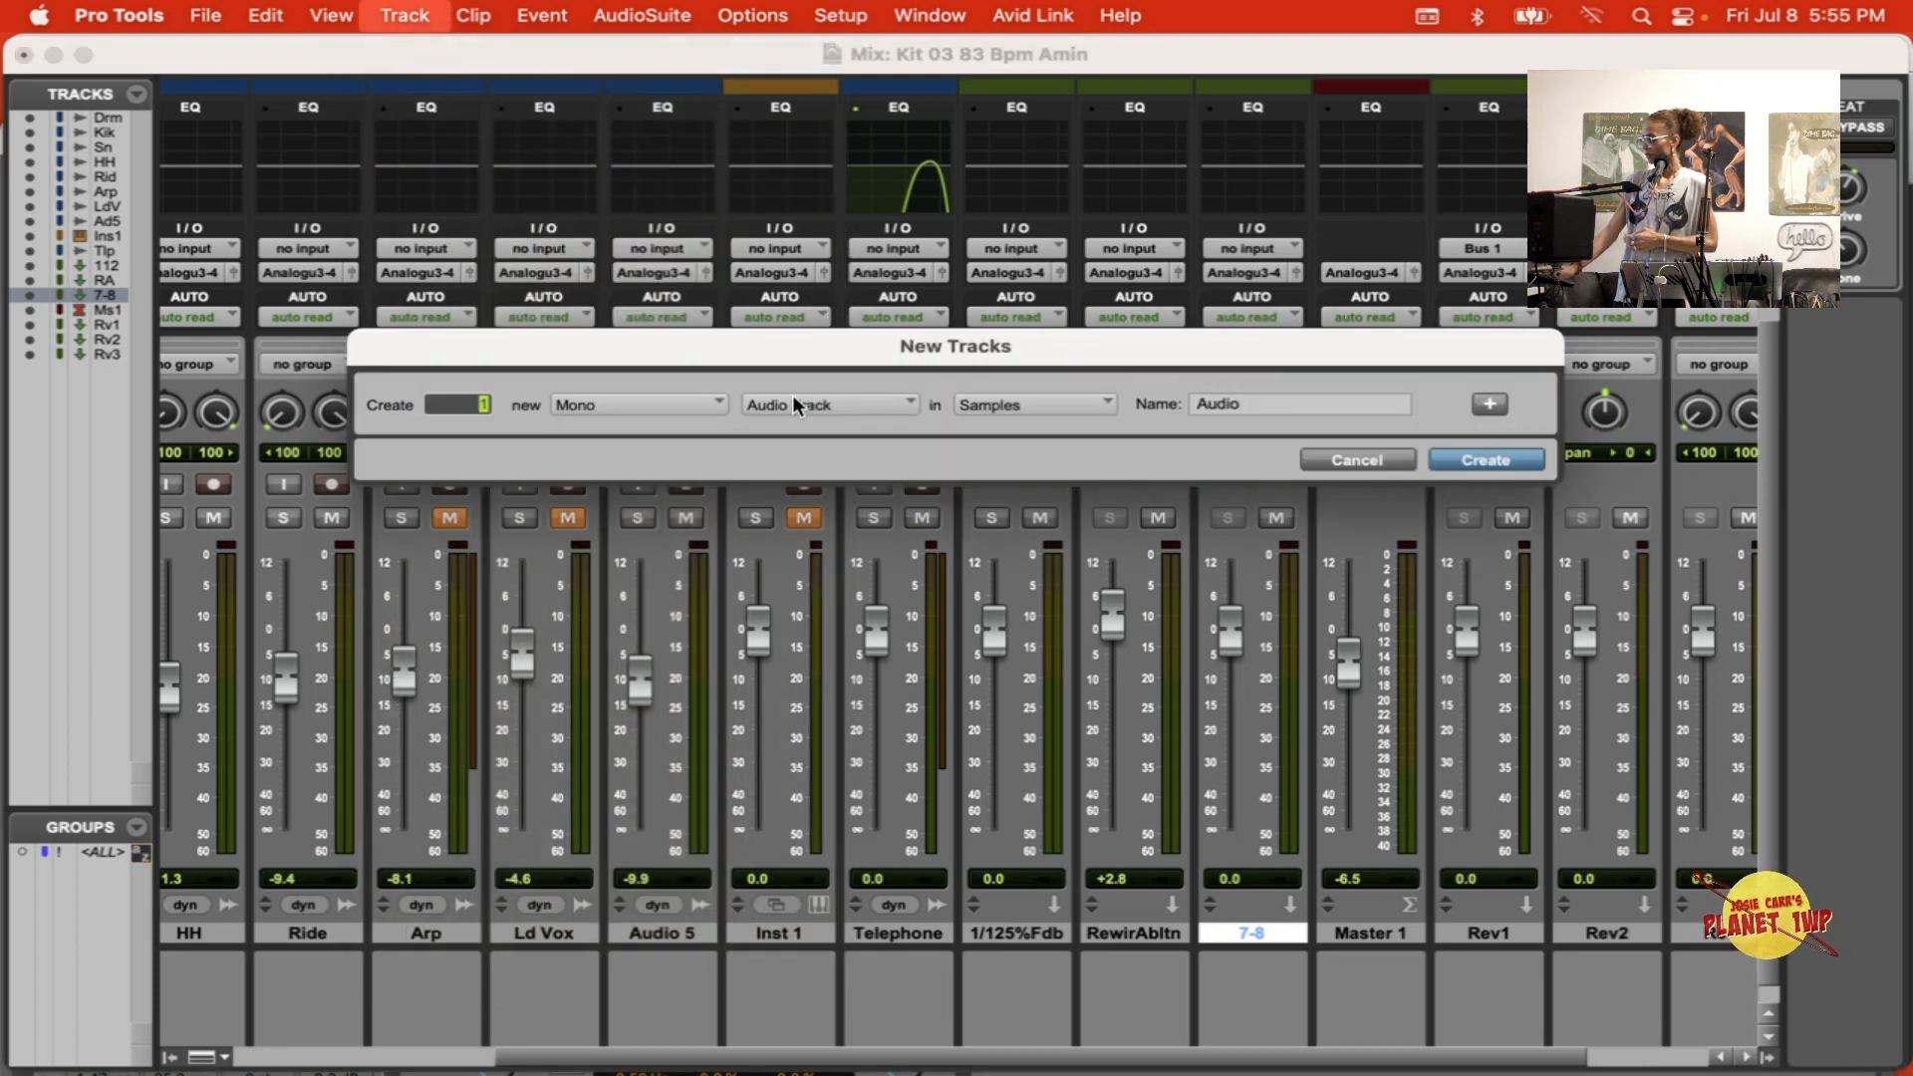
left_click(795, 403)
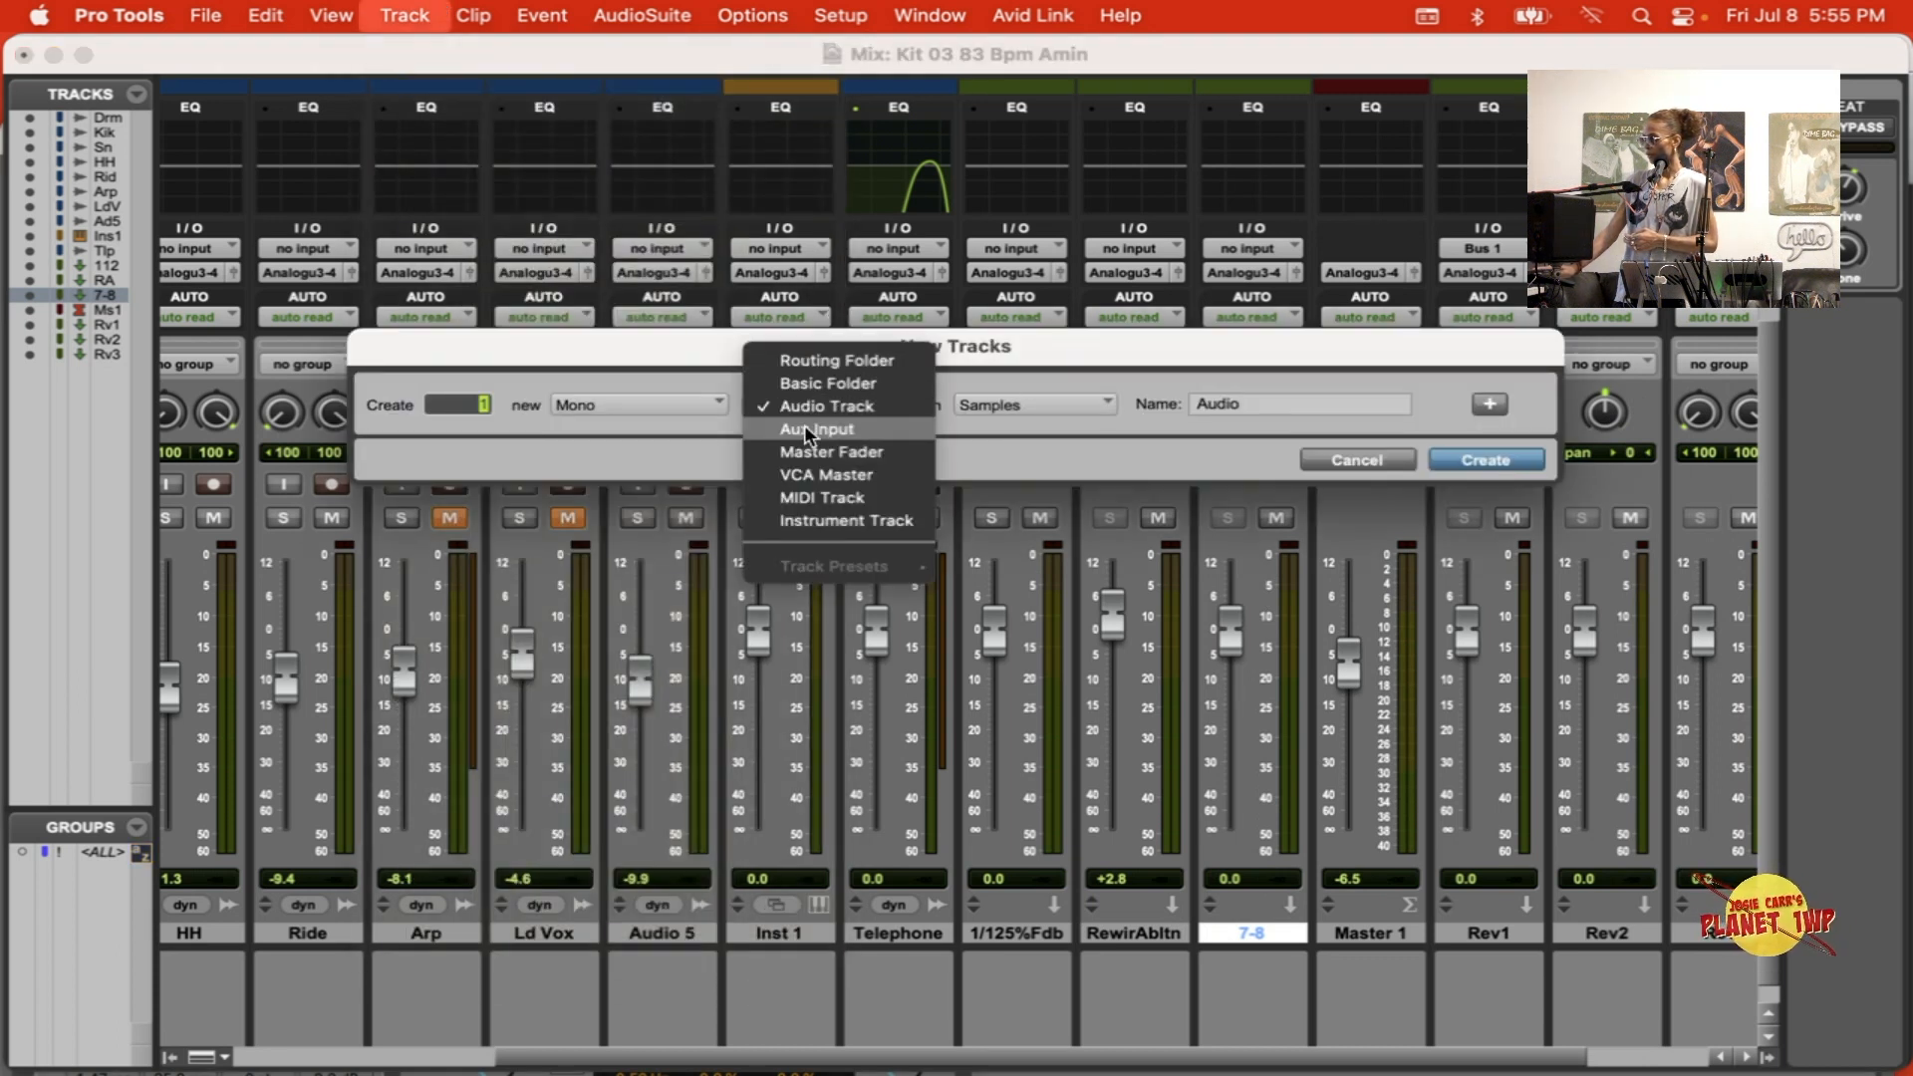
left_click(804, 428)
left_click(684, 392)
left_click(660, 429)
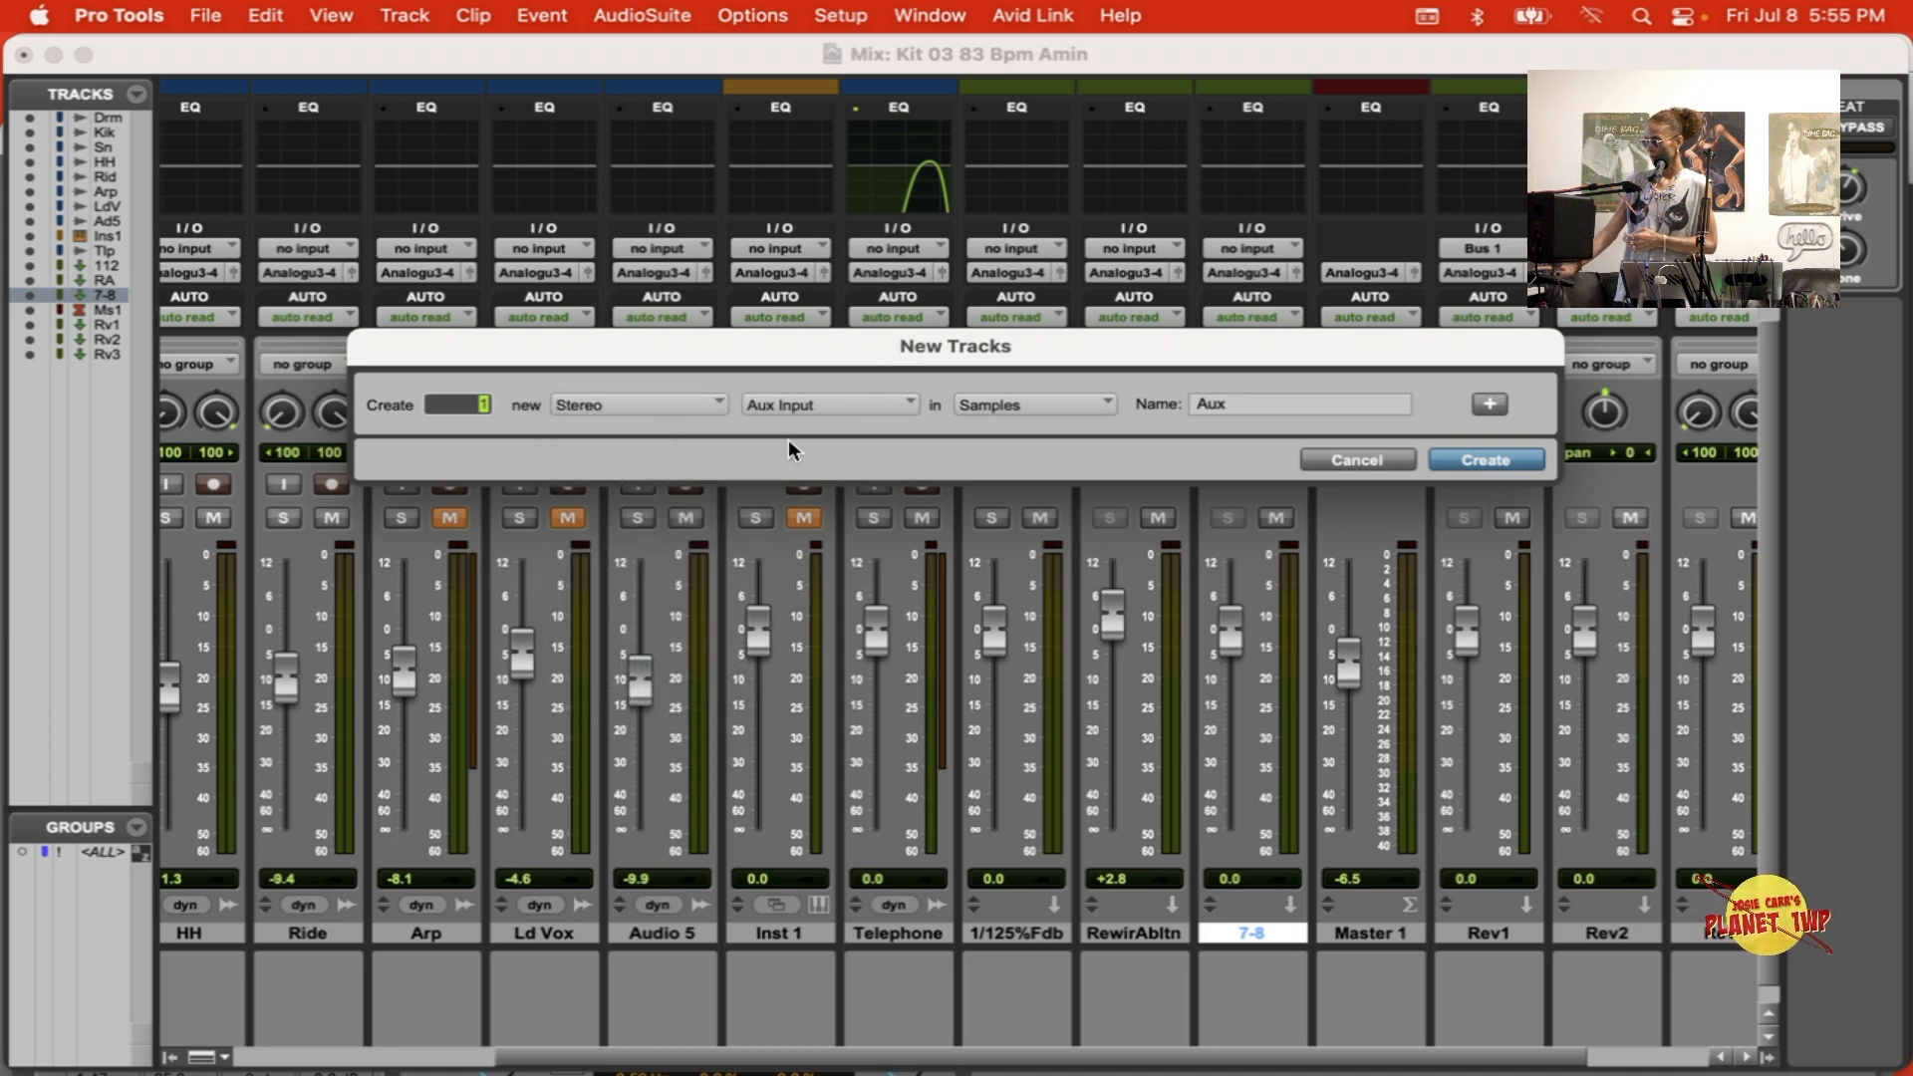
double_click(1305, 414)
type("5-6")
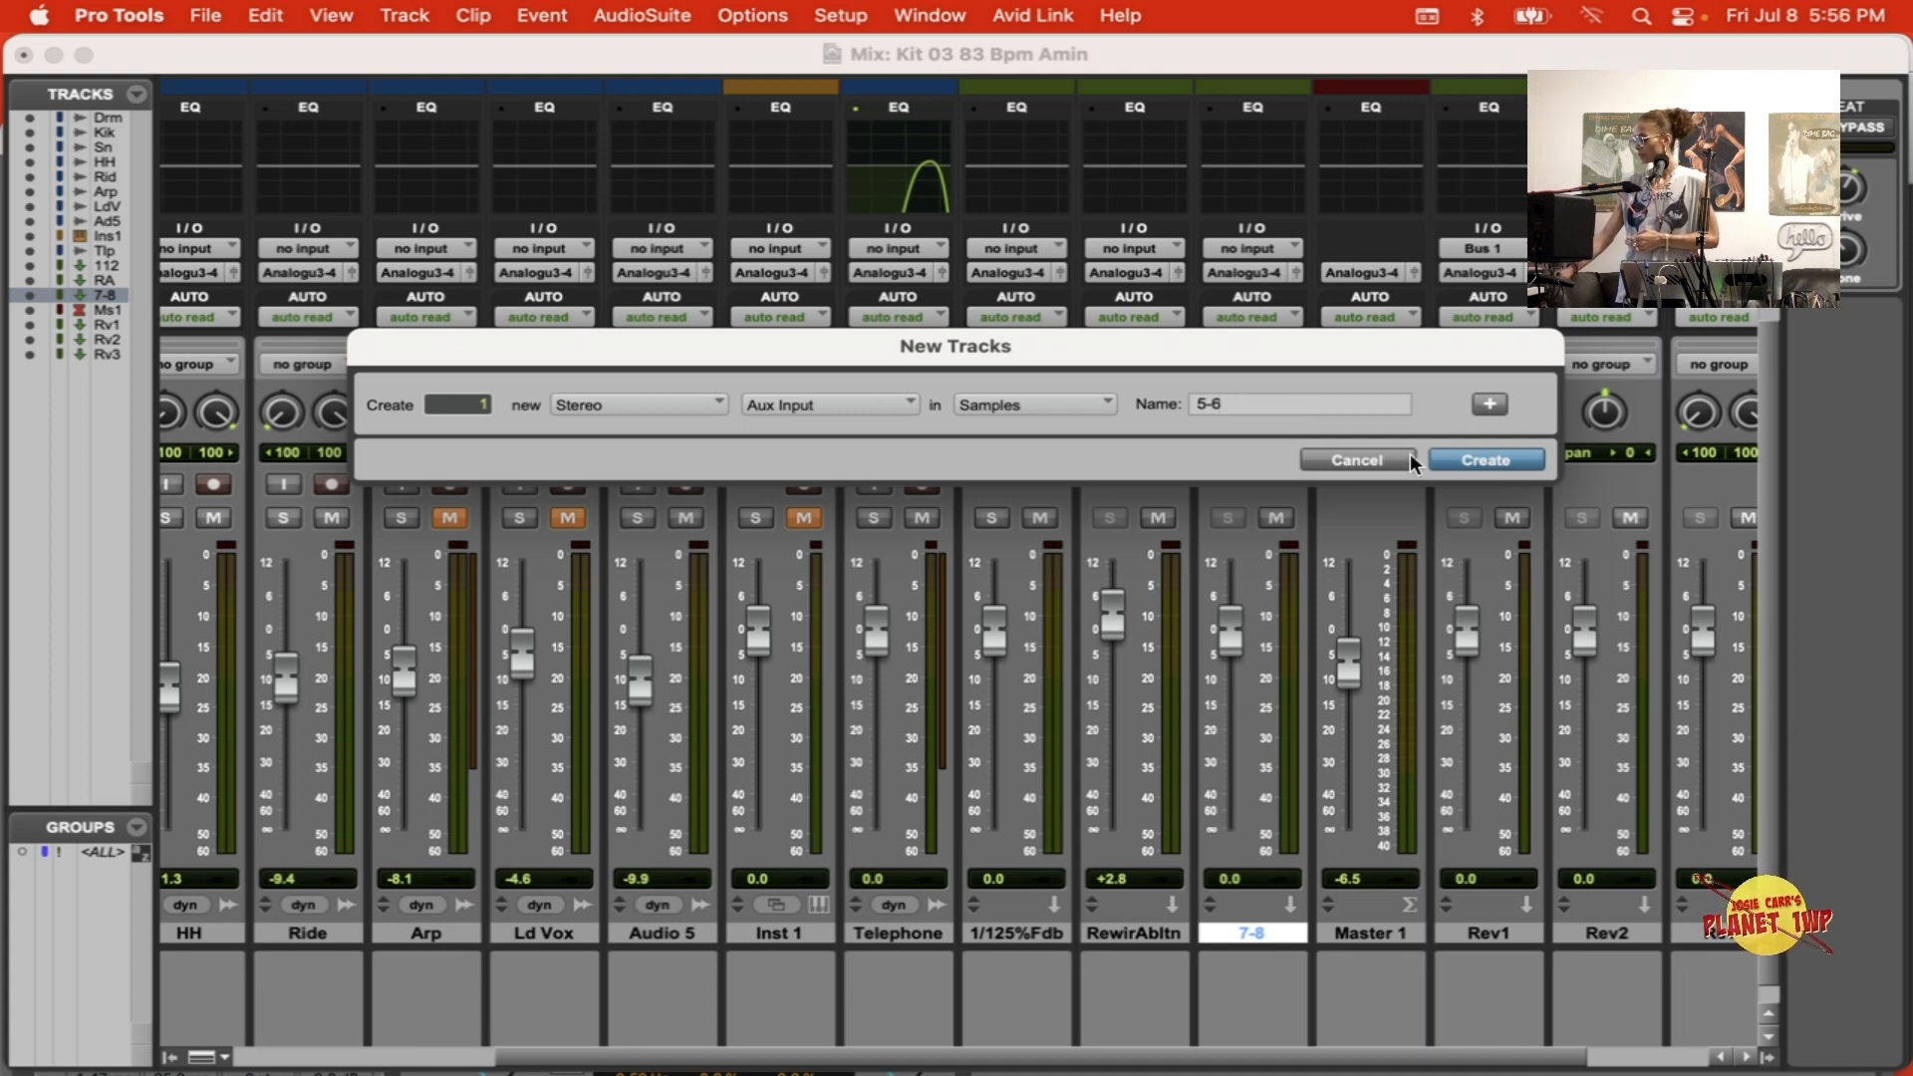
left_click(1475, 457)
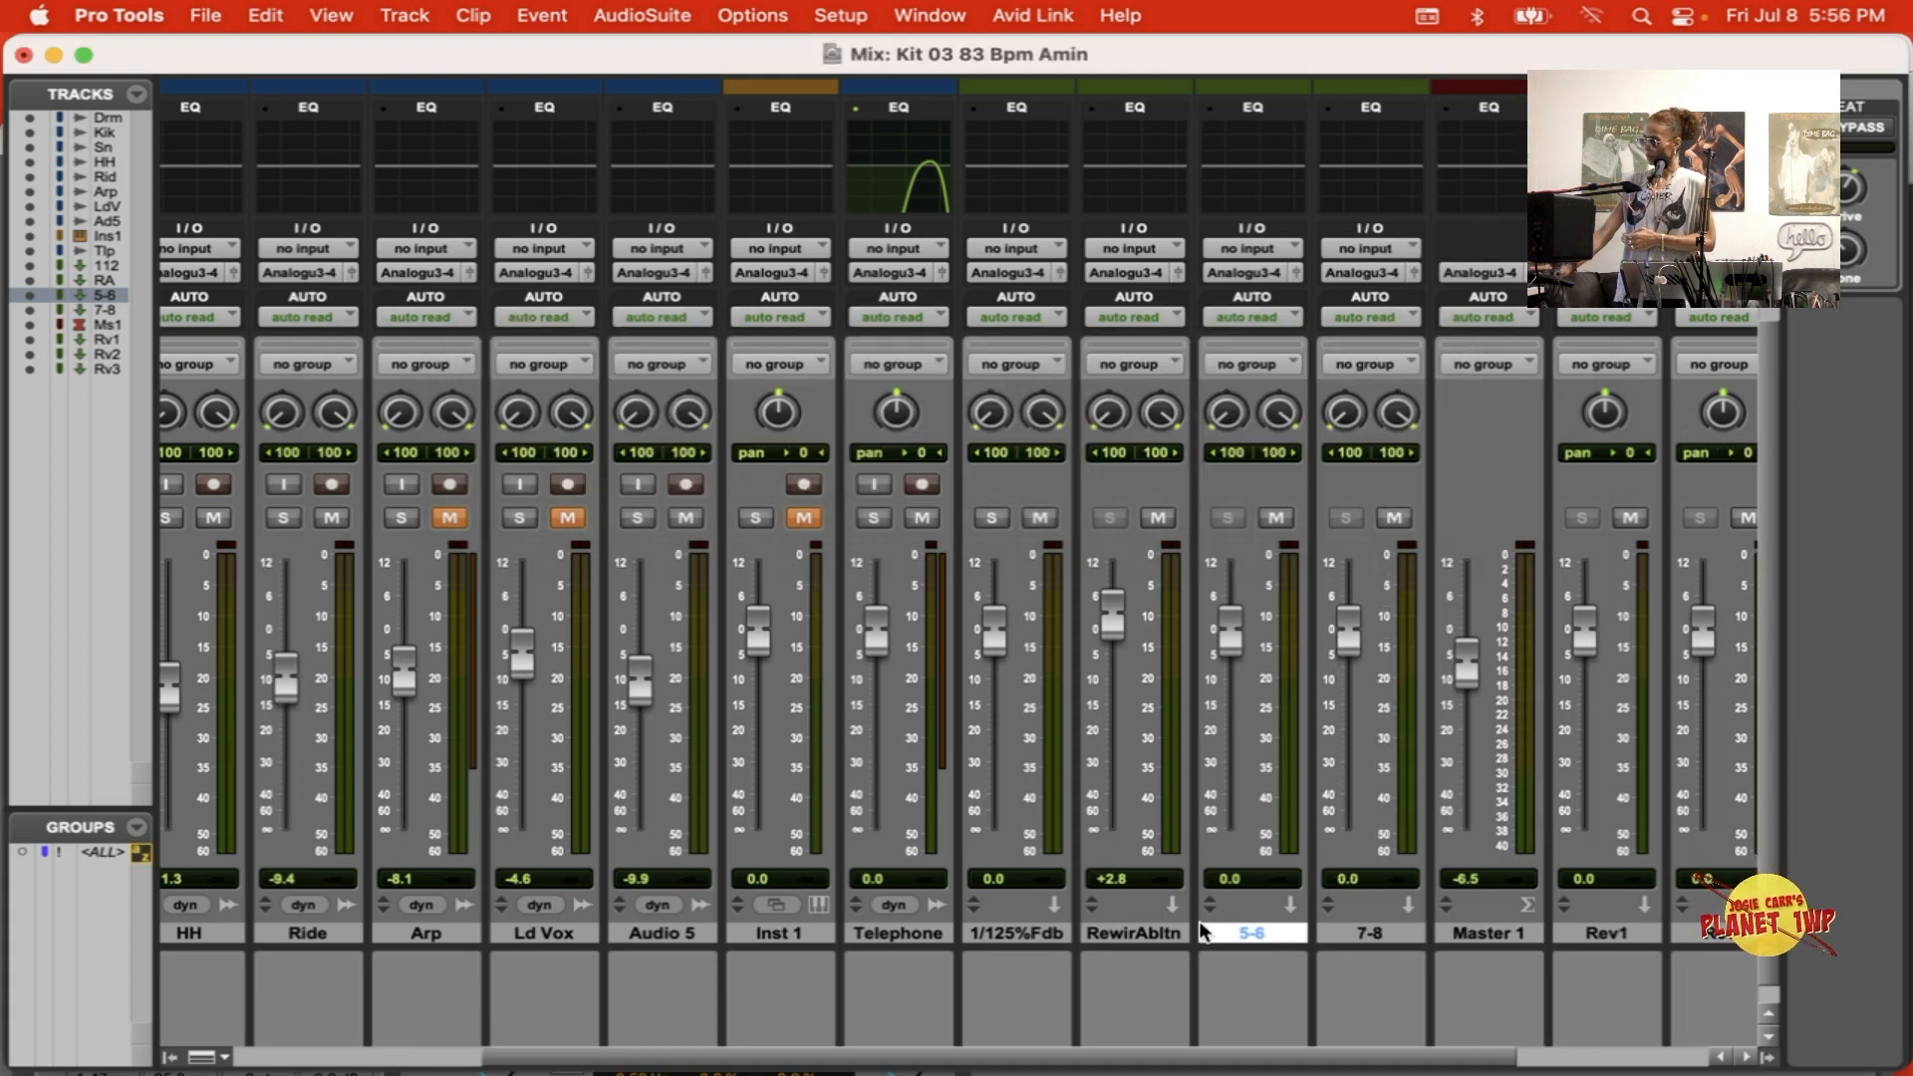
Step: Compare the Rewire Ableton, 5-6 and 7-8 tracks with the ReWire bus routing in Ableton Live
left_click(1134, 933)
key("super+Tab")
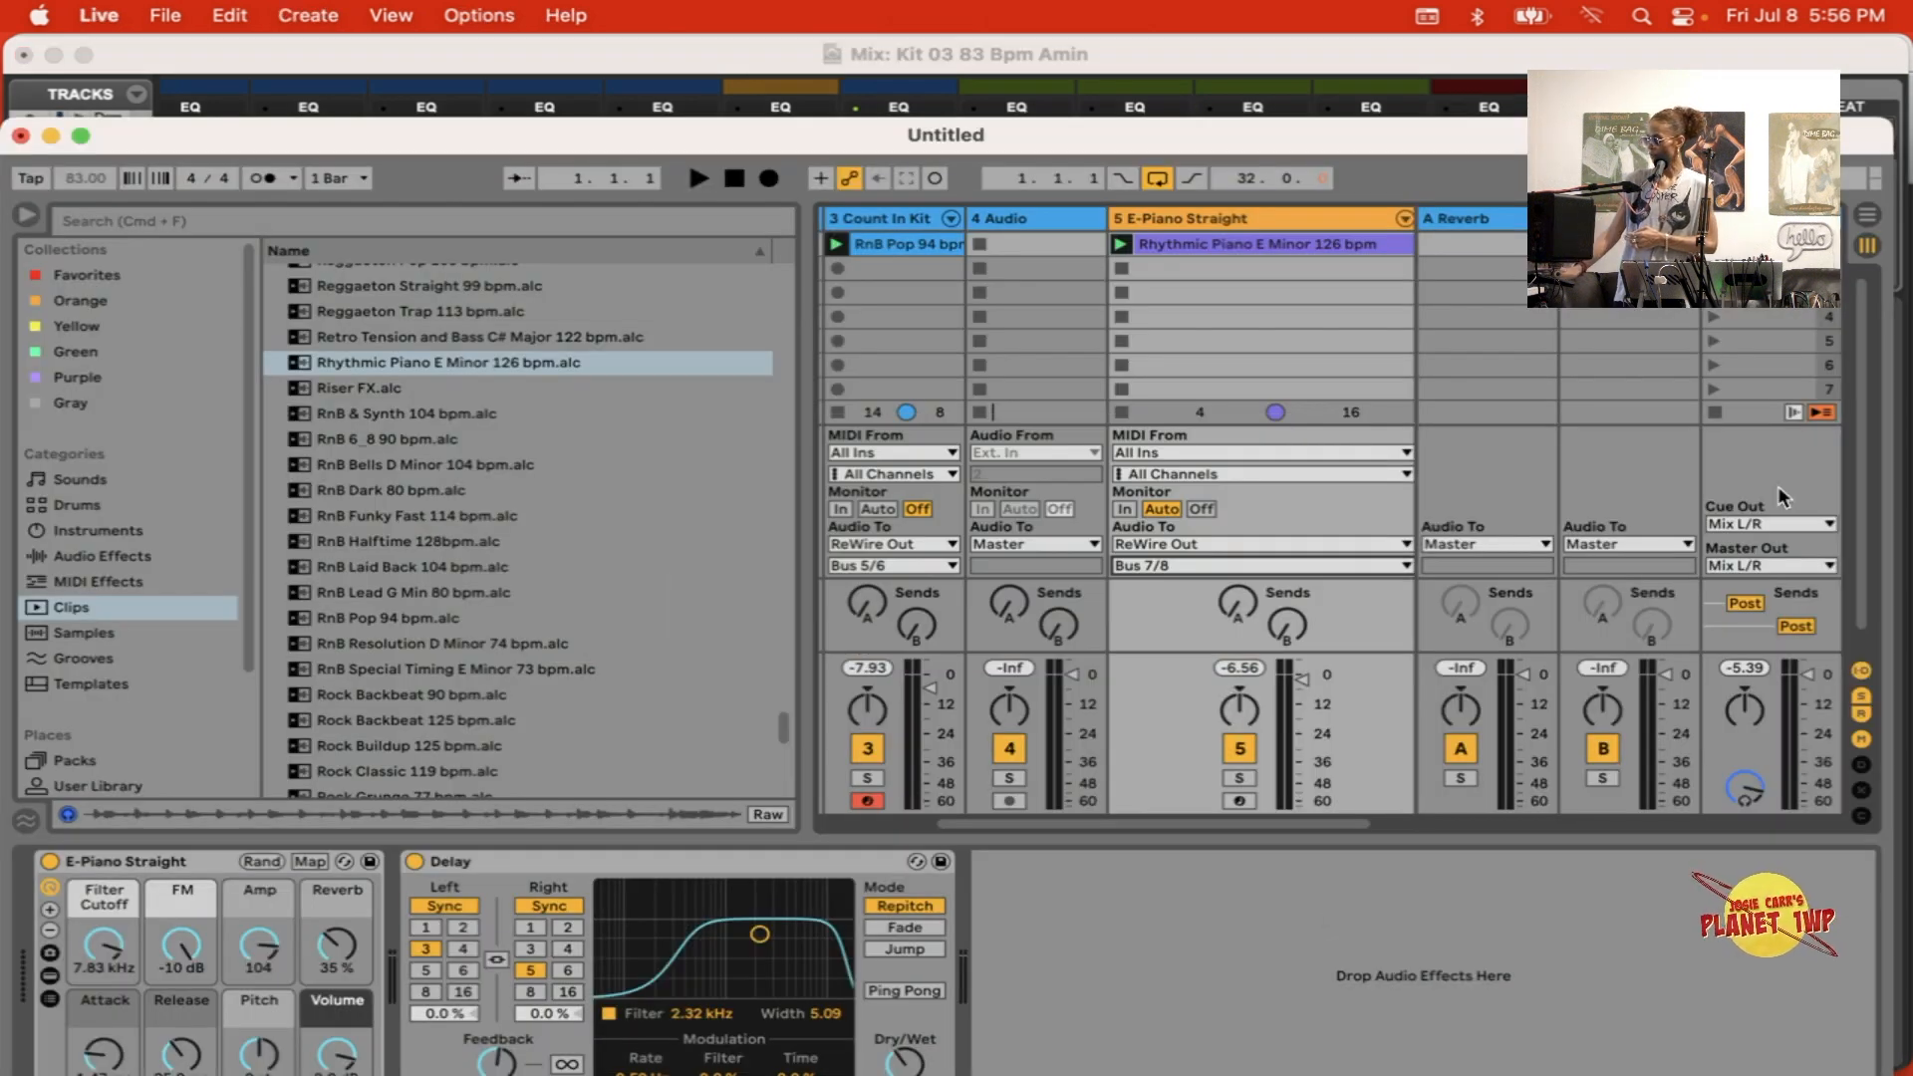
key("super+Tab")
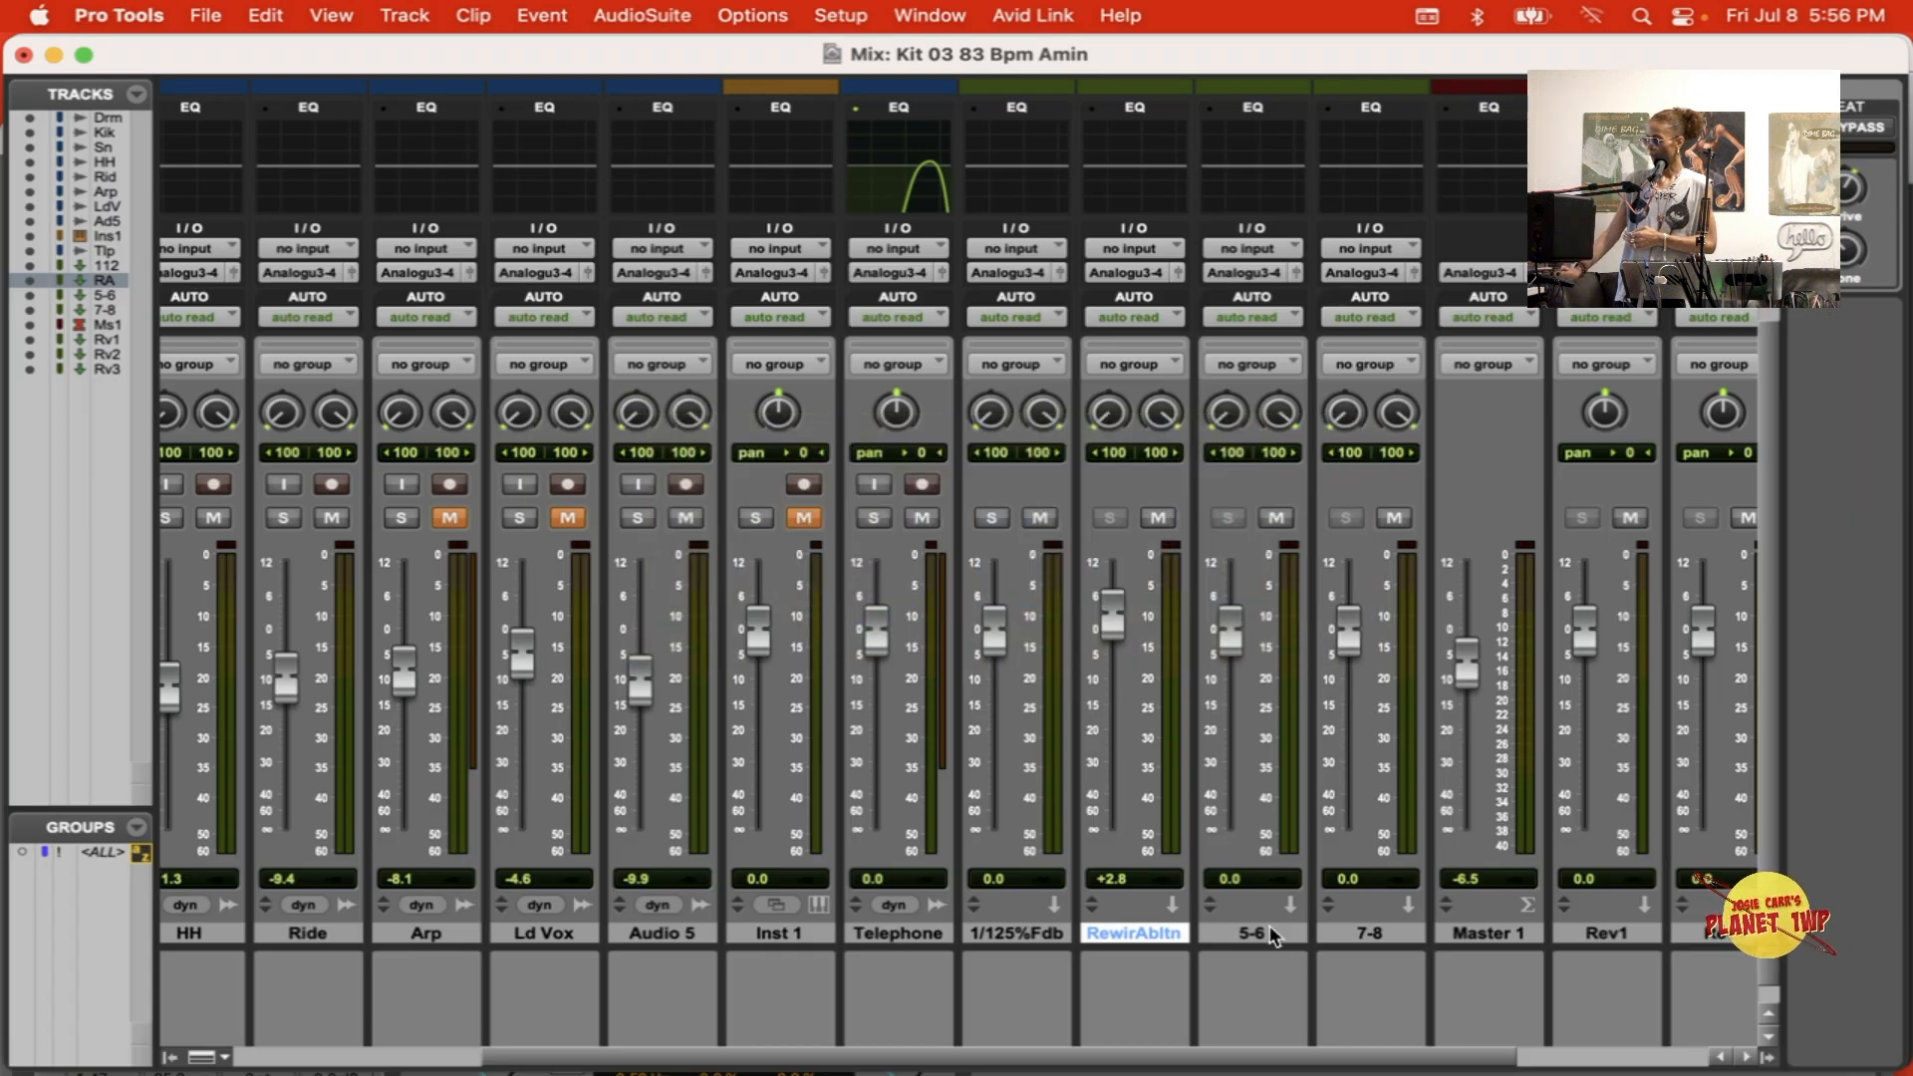
left_click(1256, 933)
left_click(1397, 924)
Step: Insert the Ableton Live (stereo) instrument plug-in on the 5-6 track and set its ReWire output to Bus 05 - Bus 06
scroll(1186, 769, "up", 5)
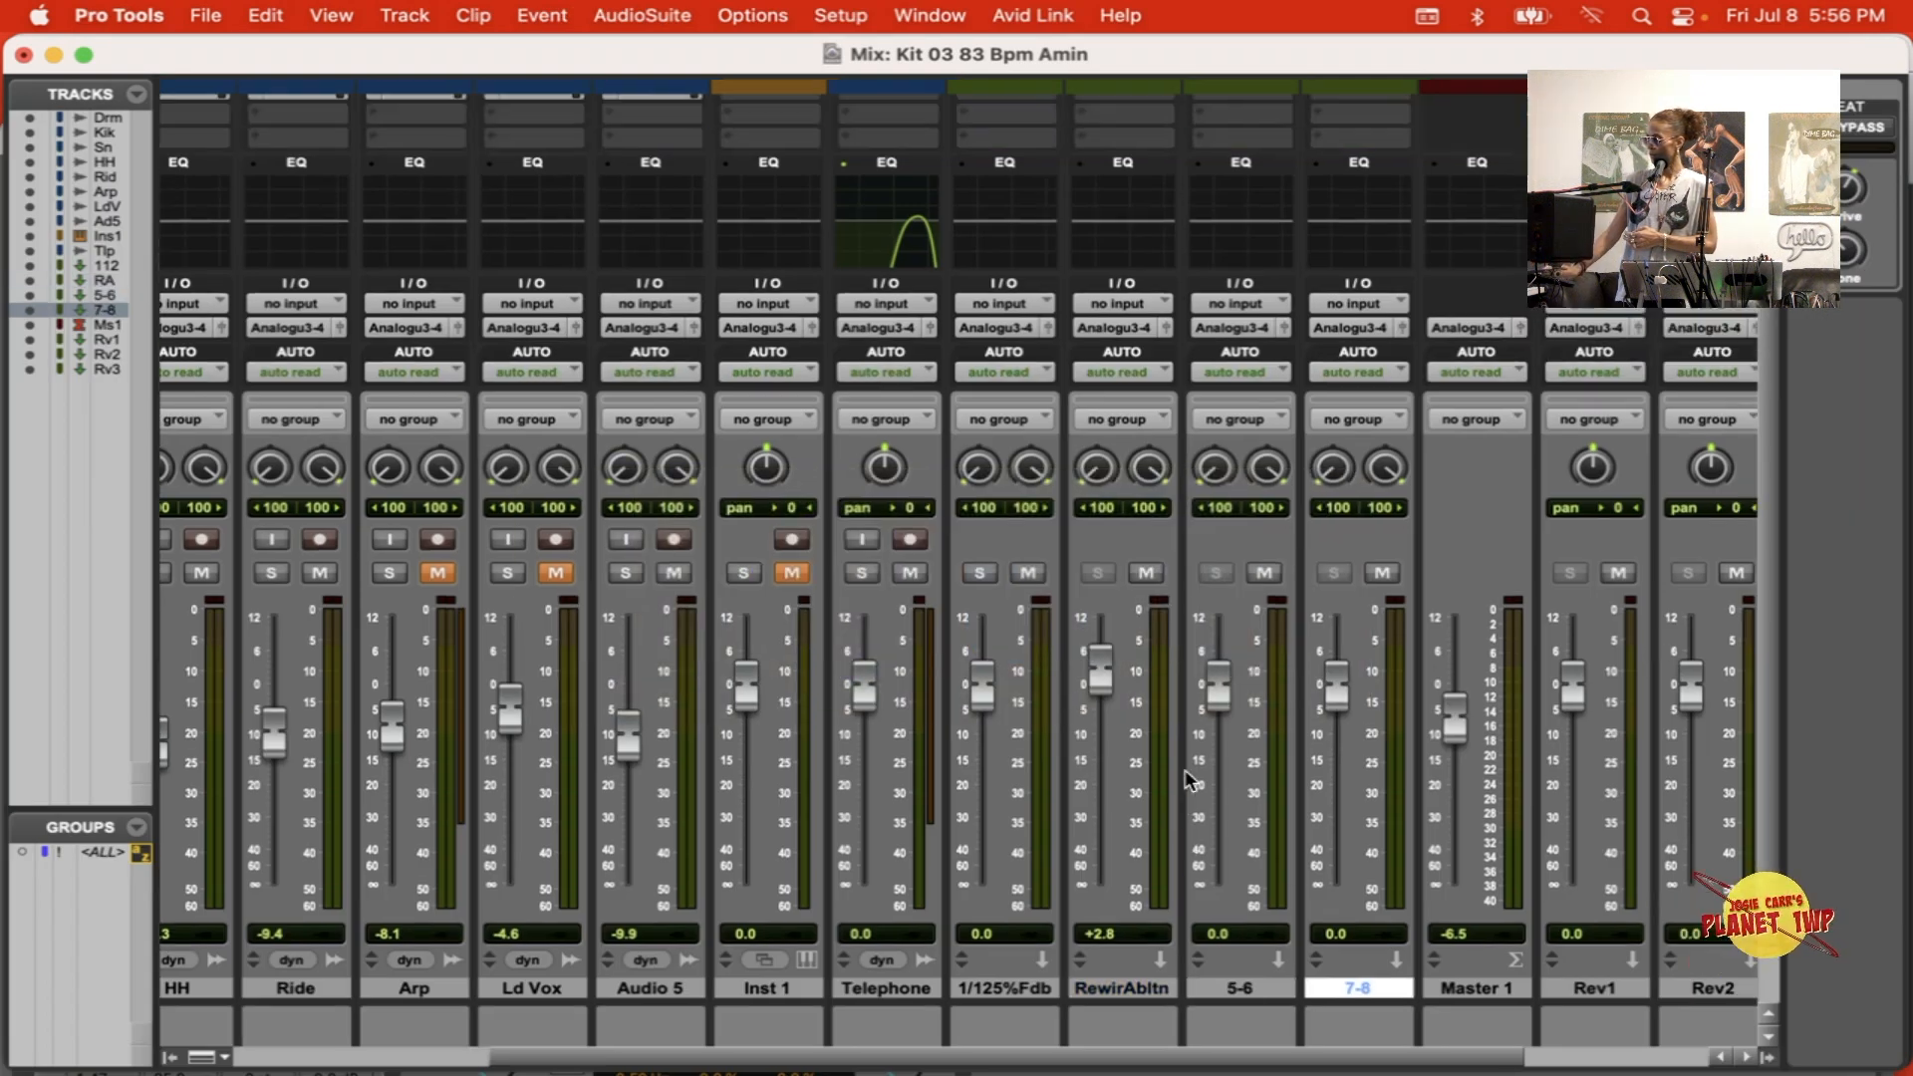
left_click(1280, 199)
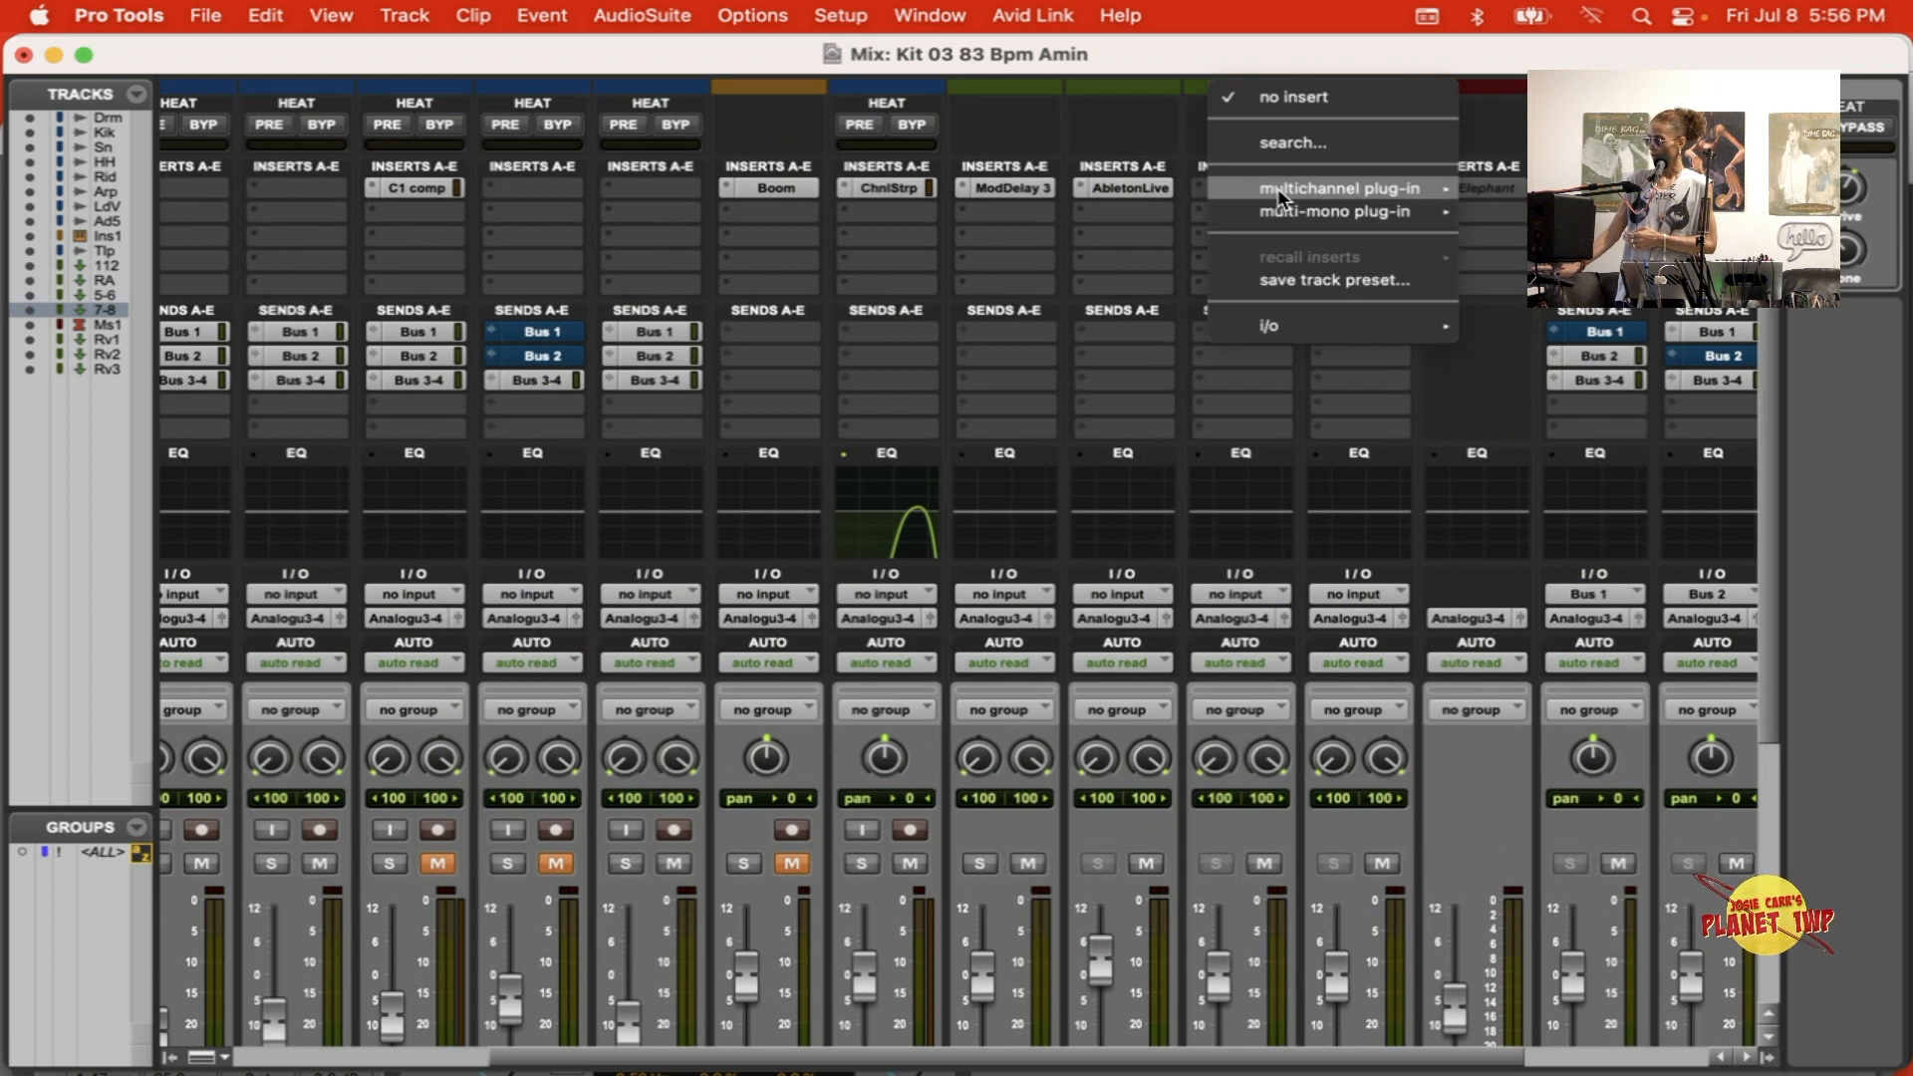
mouse_move(1280, 191)
mouse_move(1540, 424)
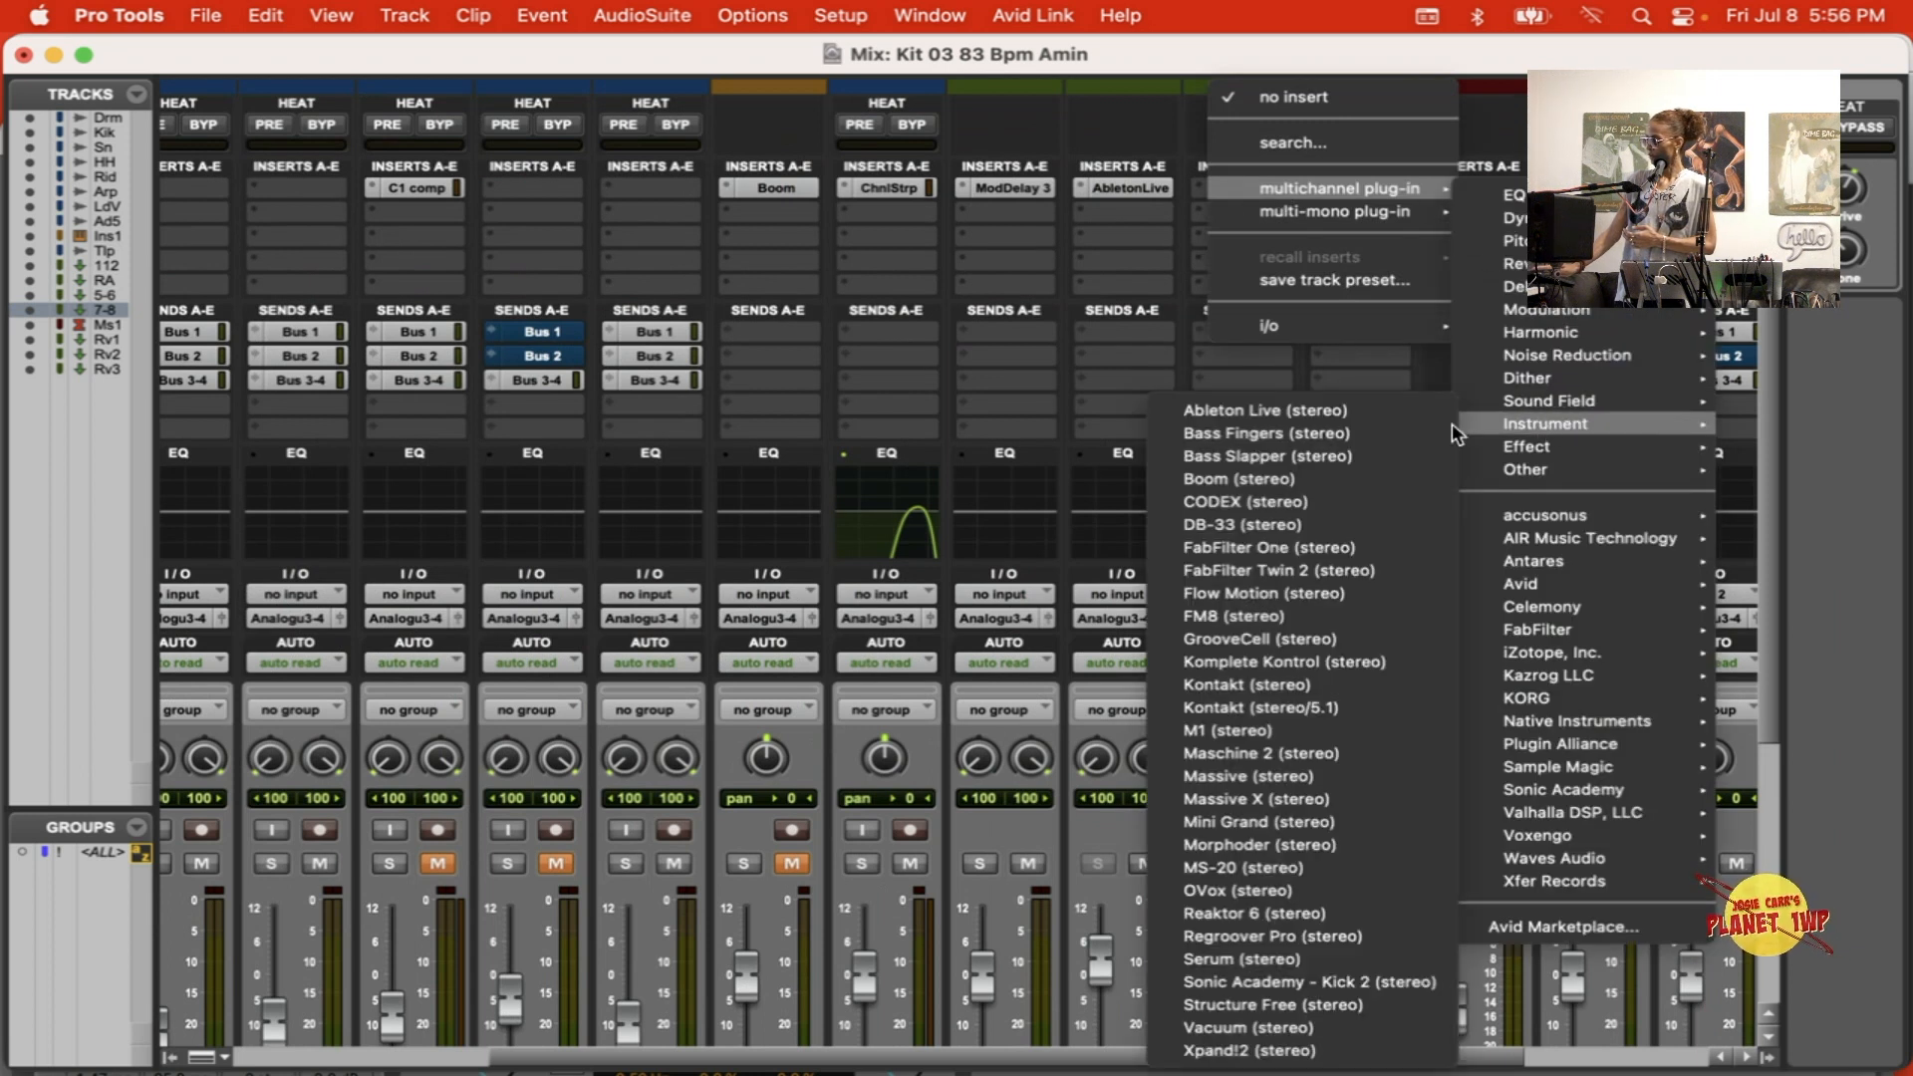
left_click(1379, 417)
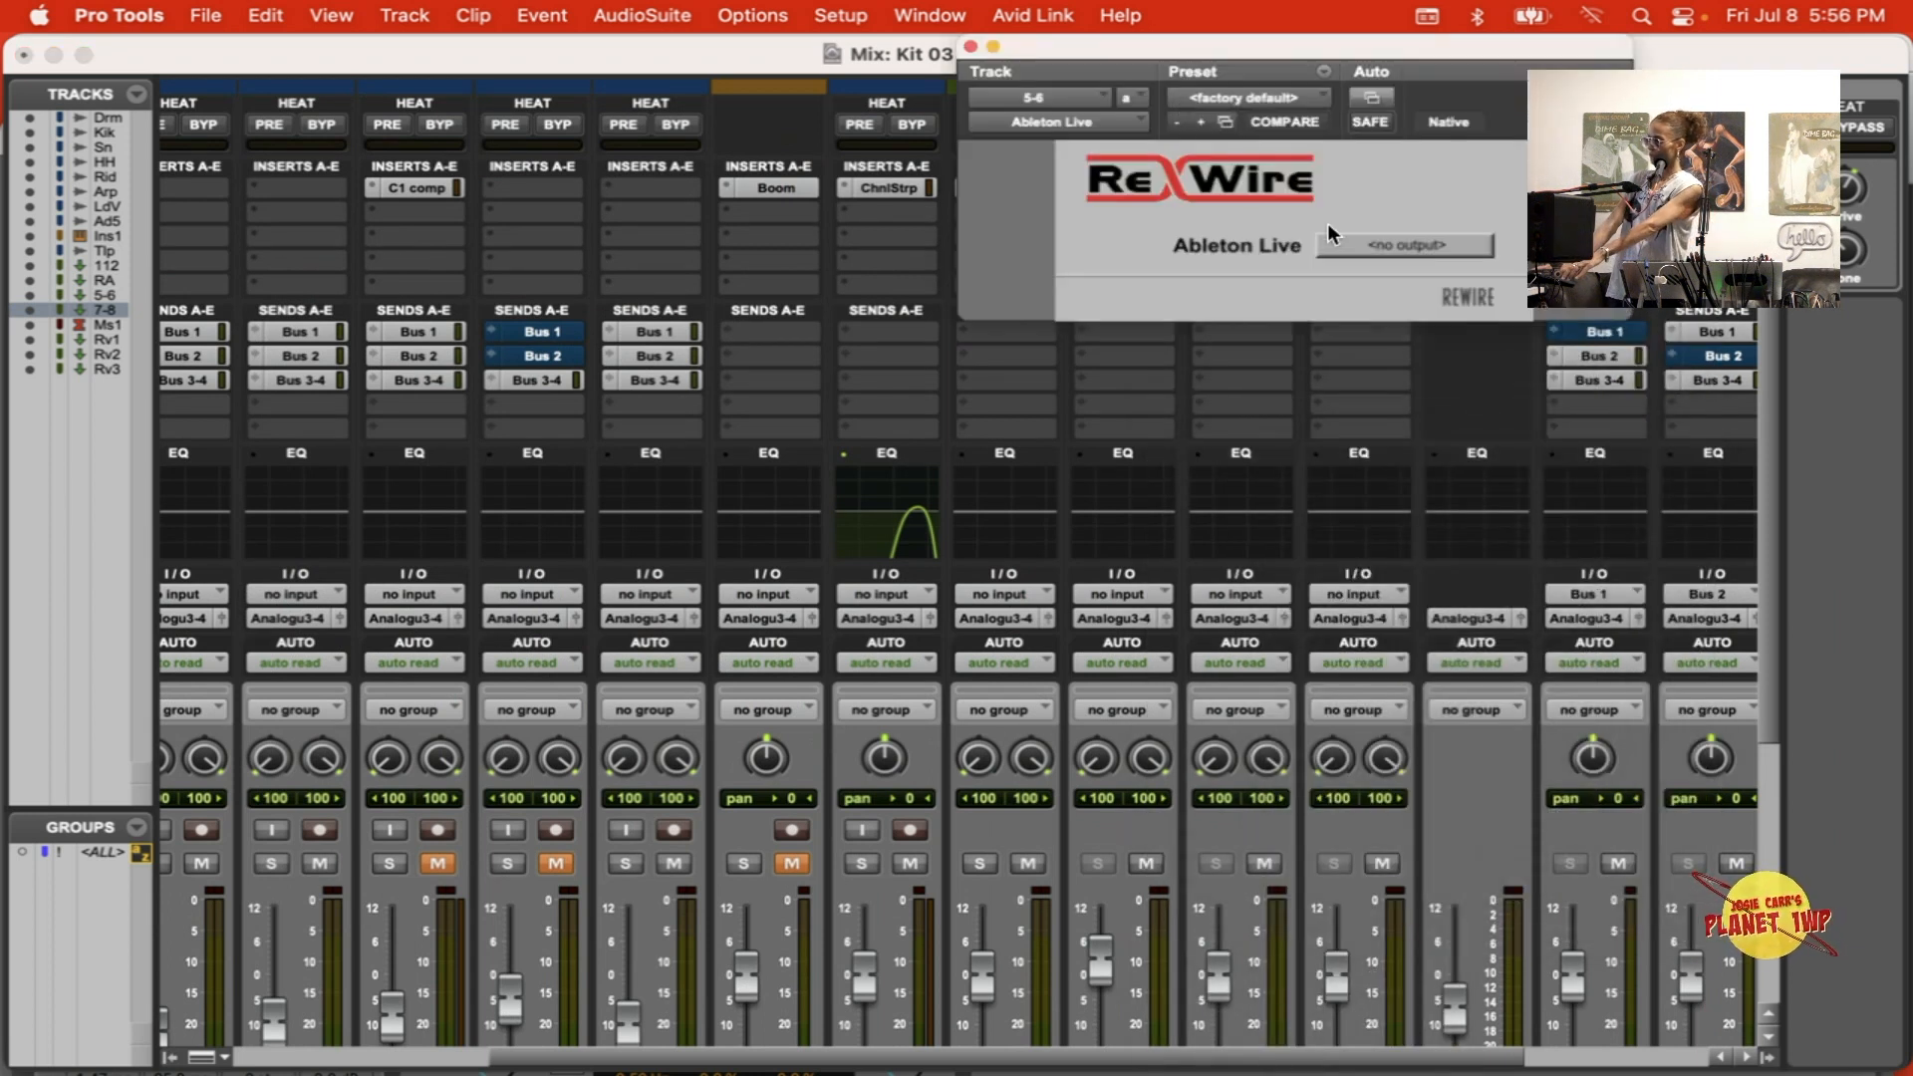
left_click(1379, 248)
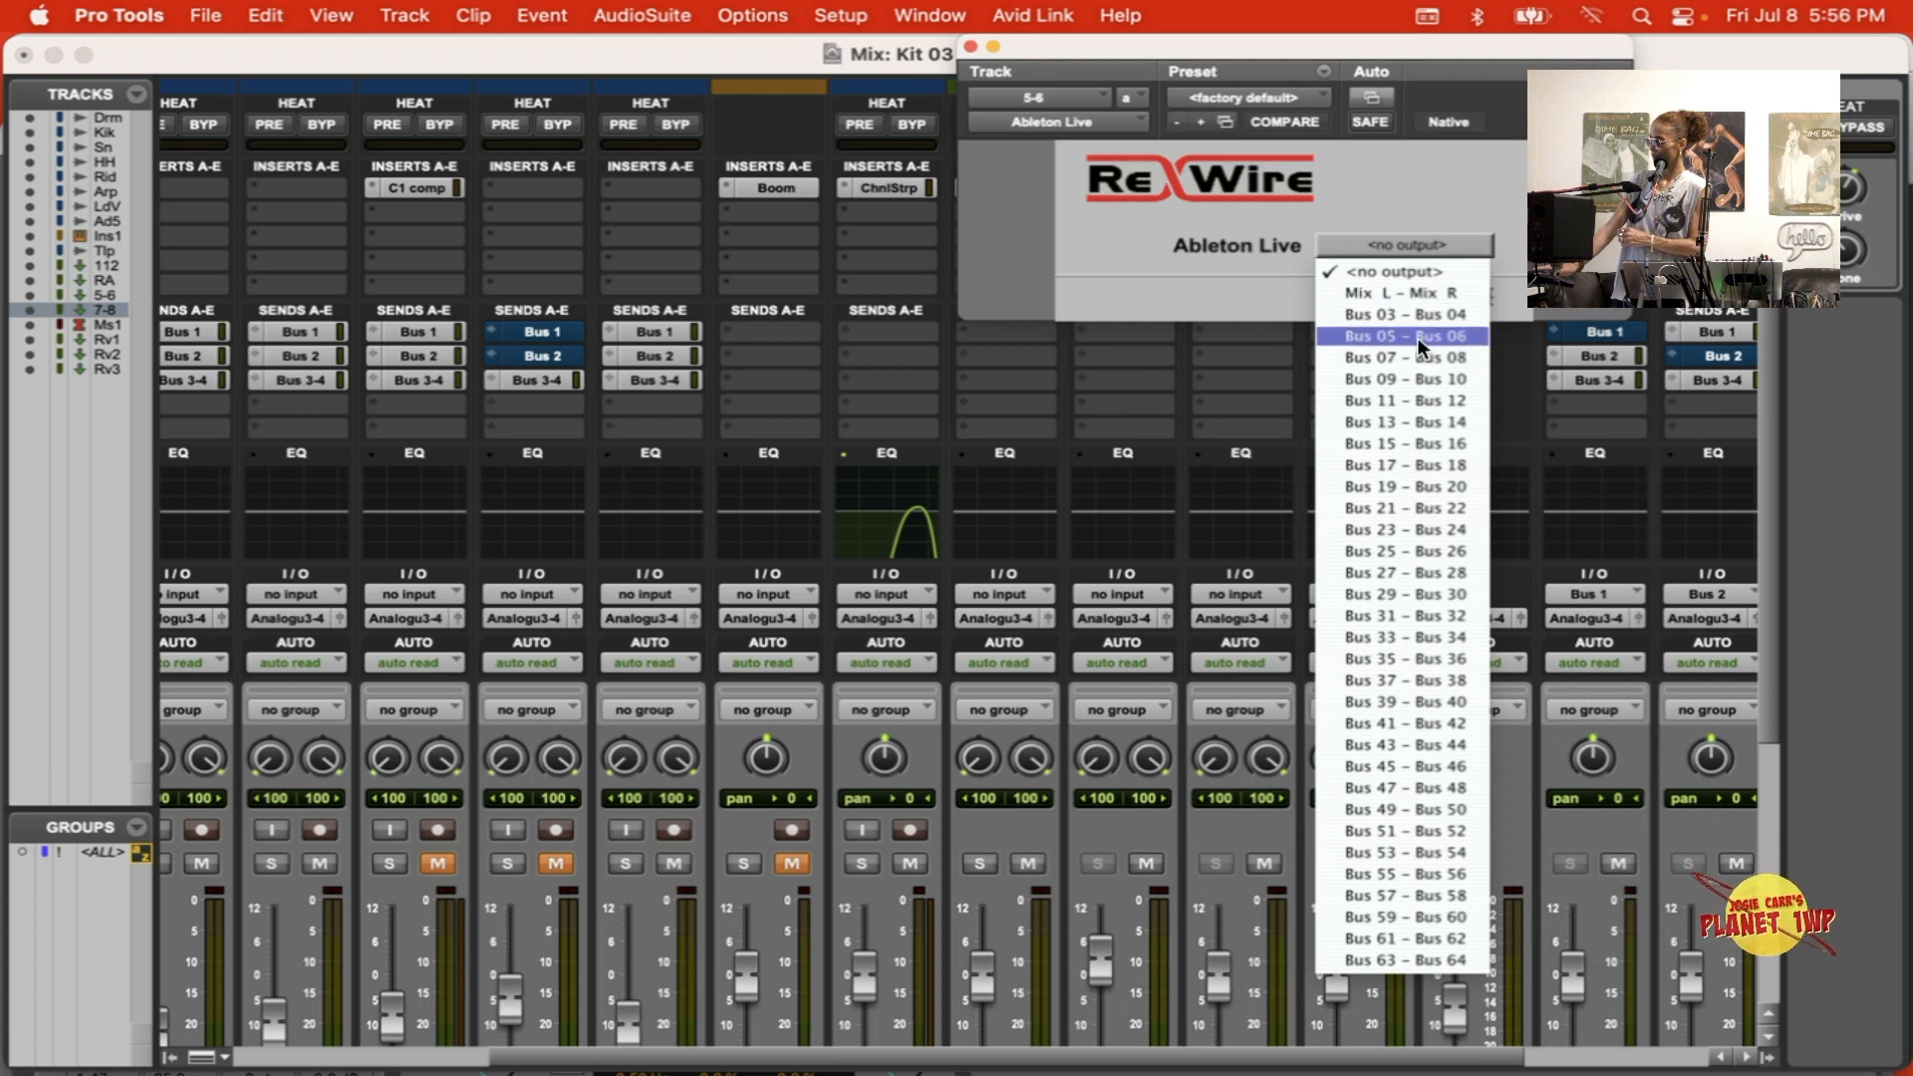
left_click(1447, 338)
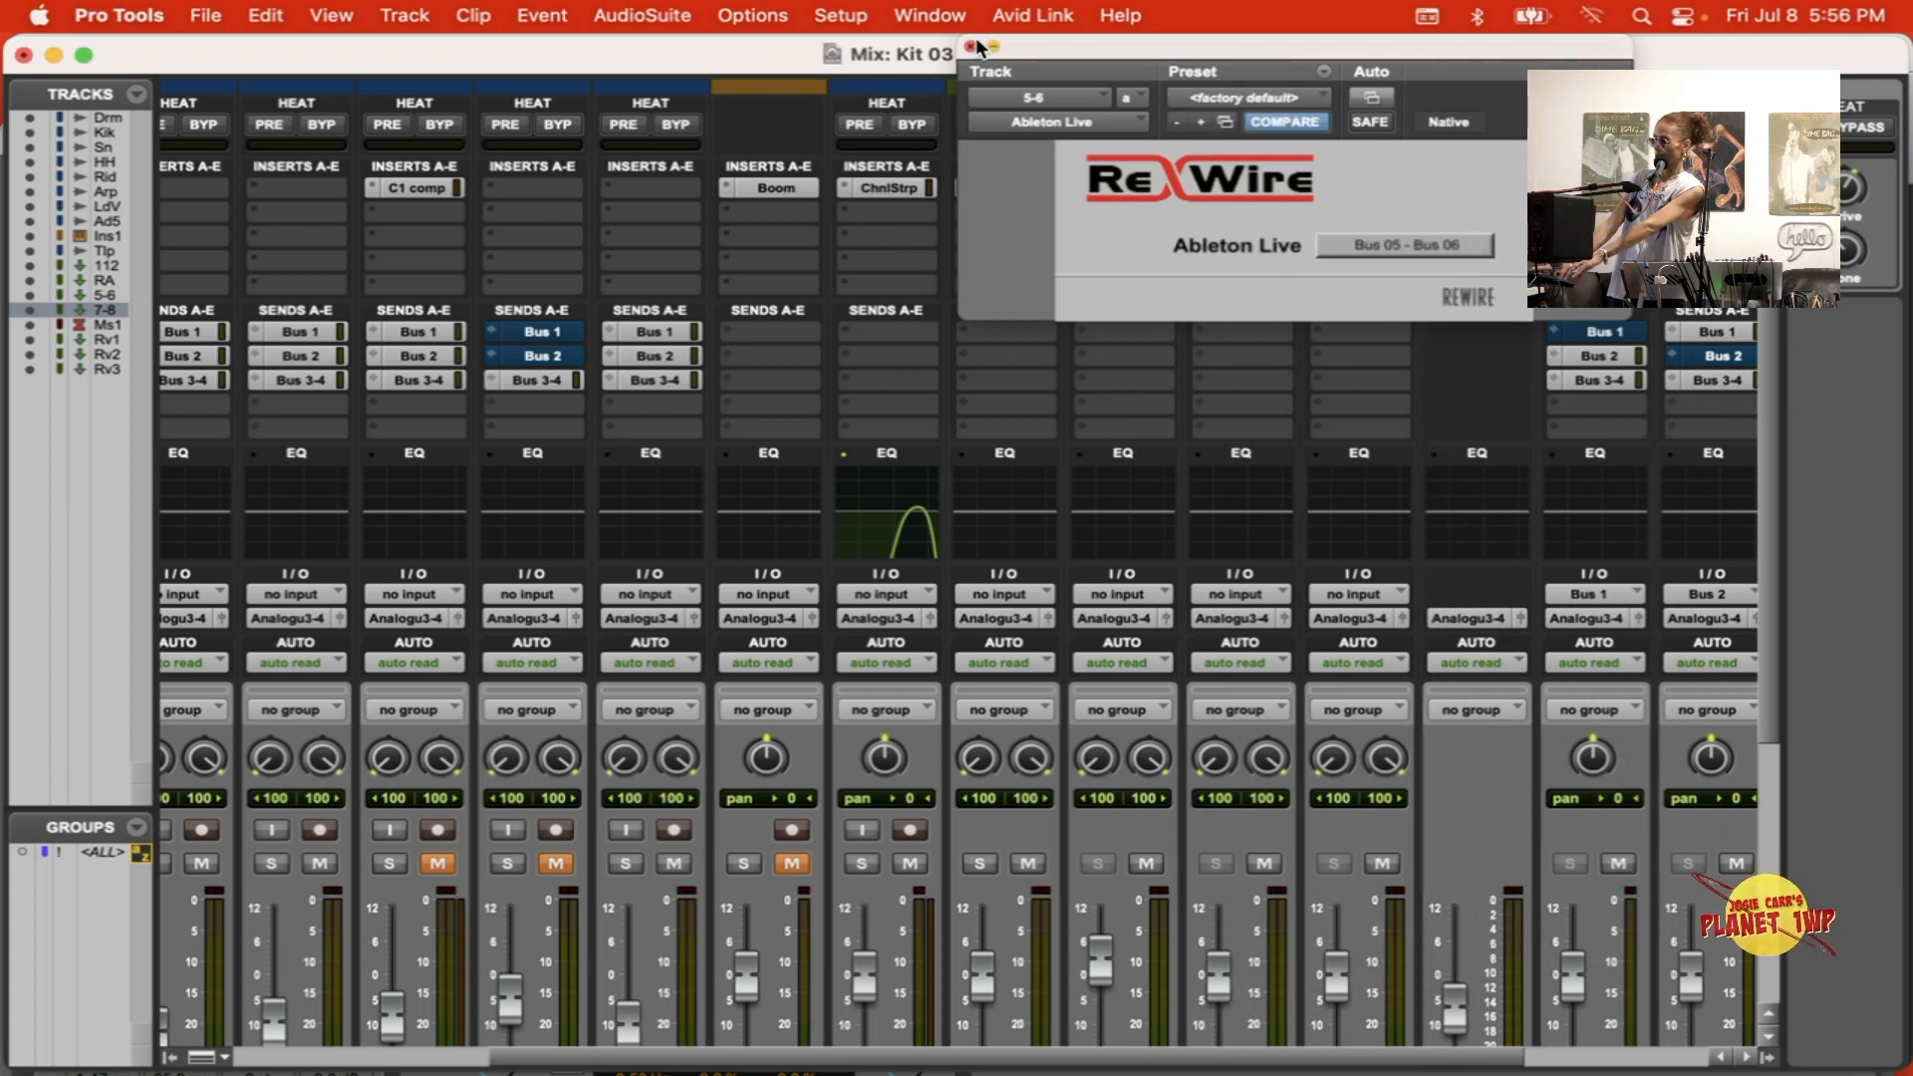
left_click(970, 46)
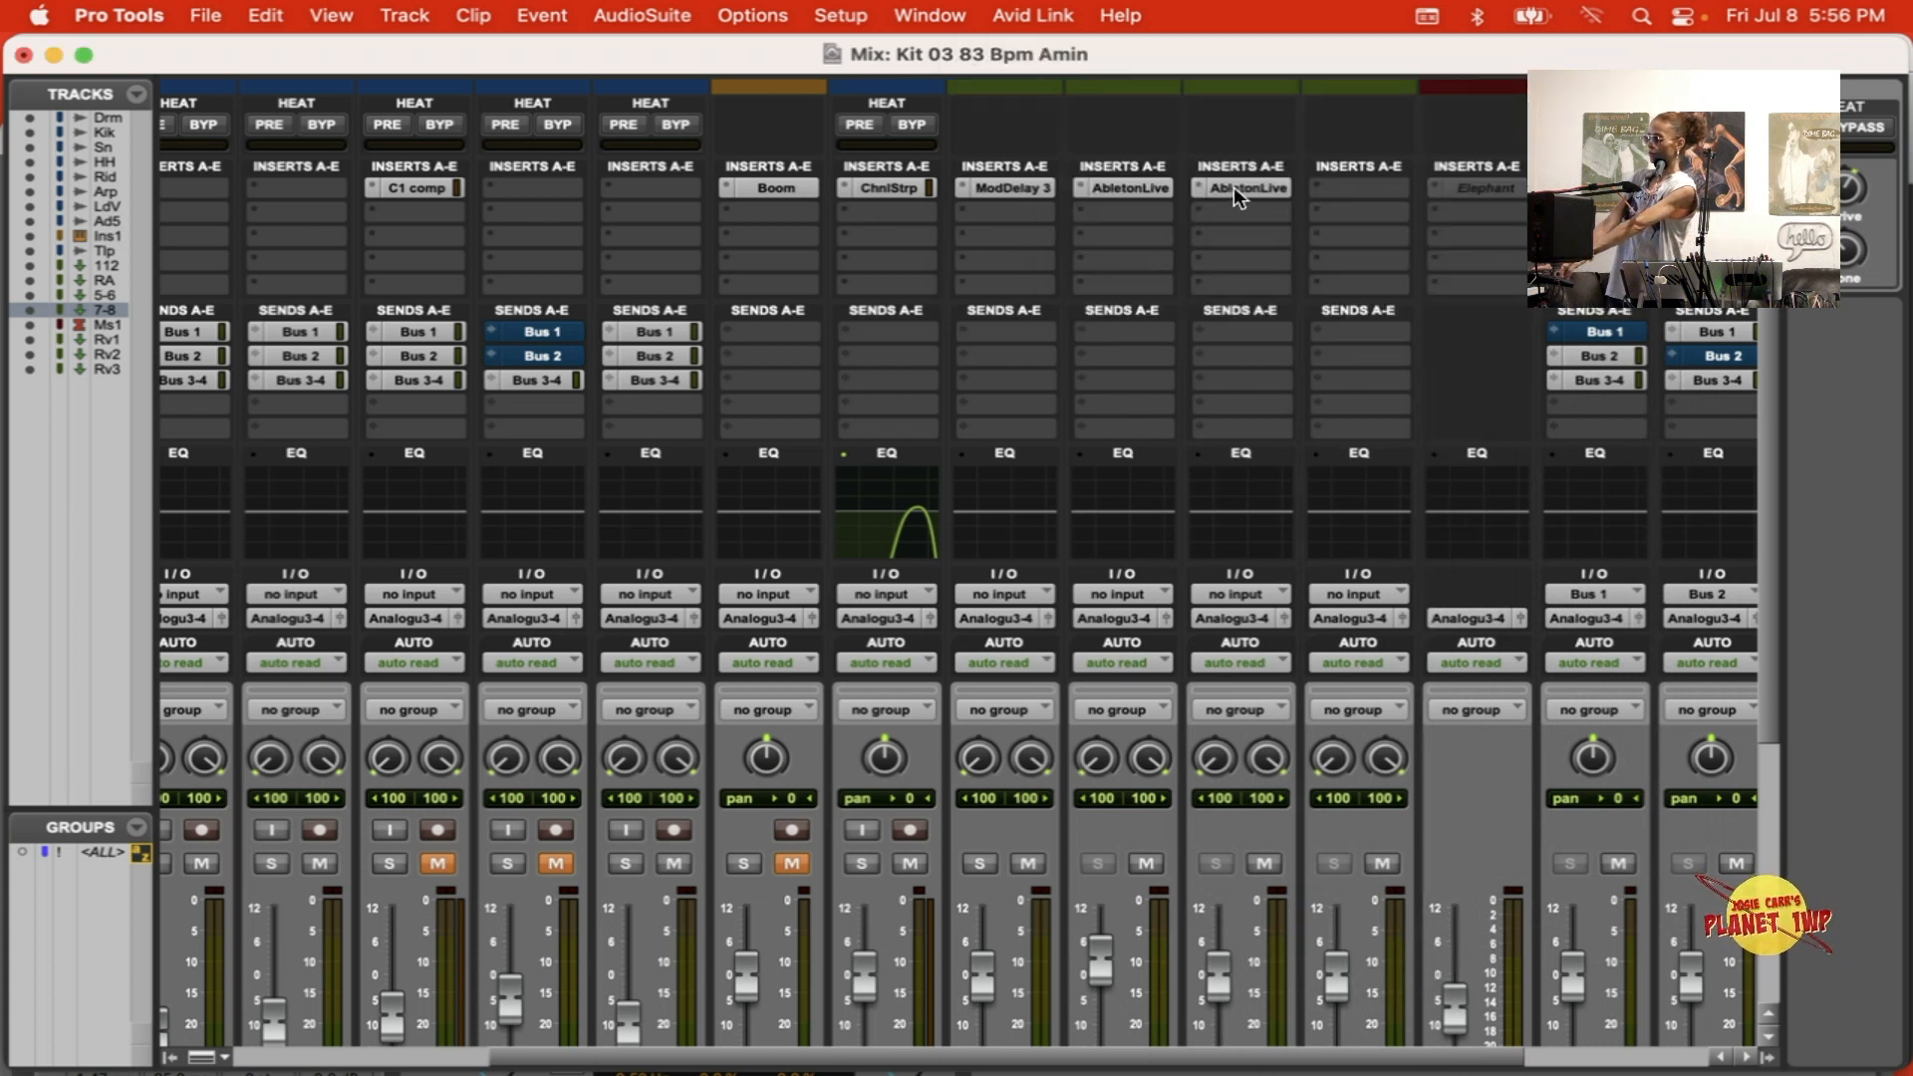
Step: Copy the Ableton Live insert from 5-6 to the 7-8 track and set the copy's ReWire output to Bus 07 - Bus 08
left_click_drag(1235, 188, 1348, 186)
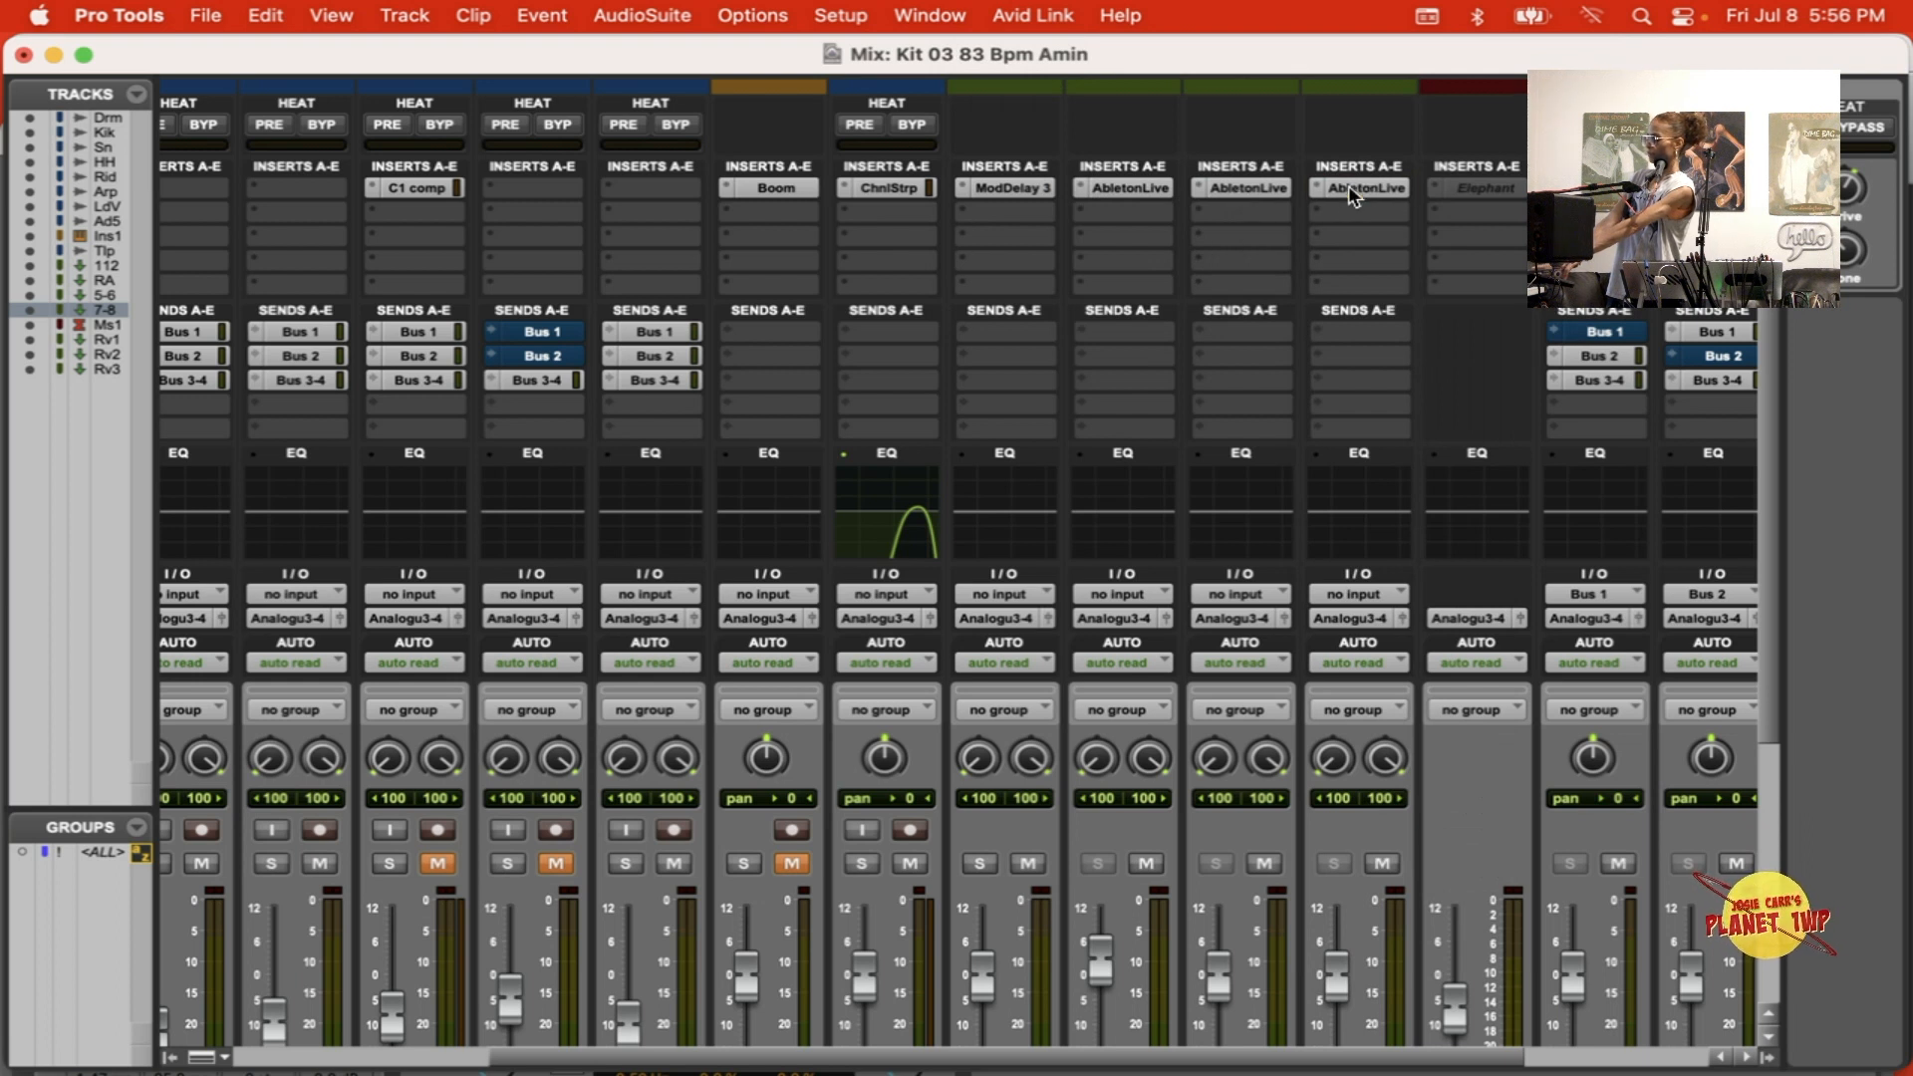
left_click(1348, 185)
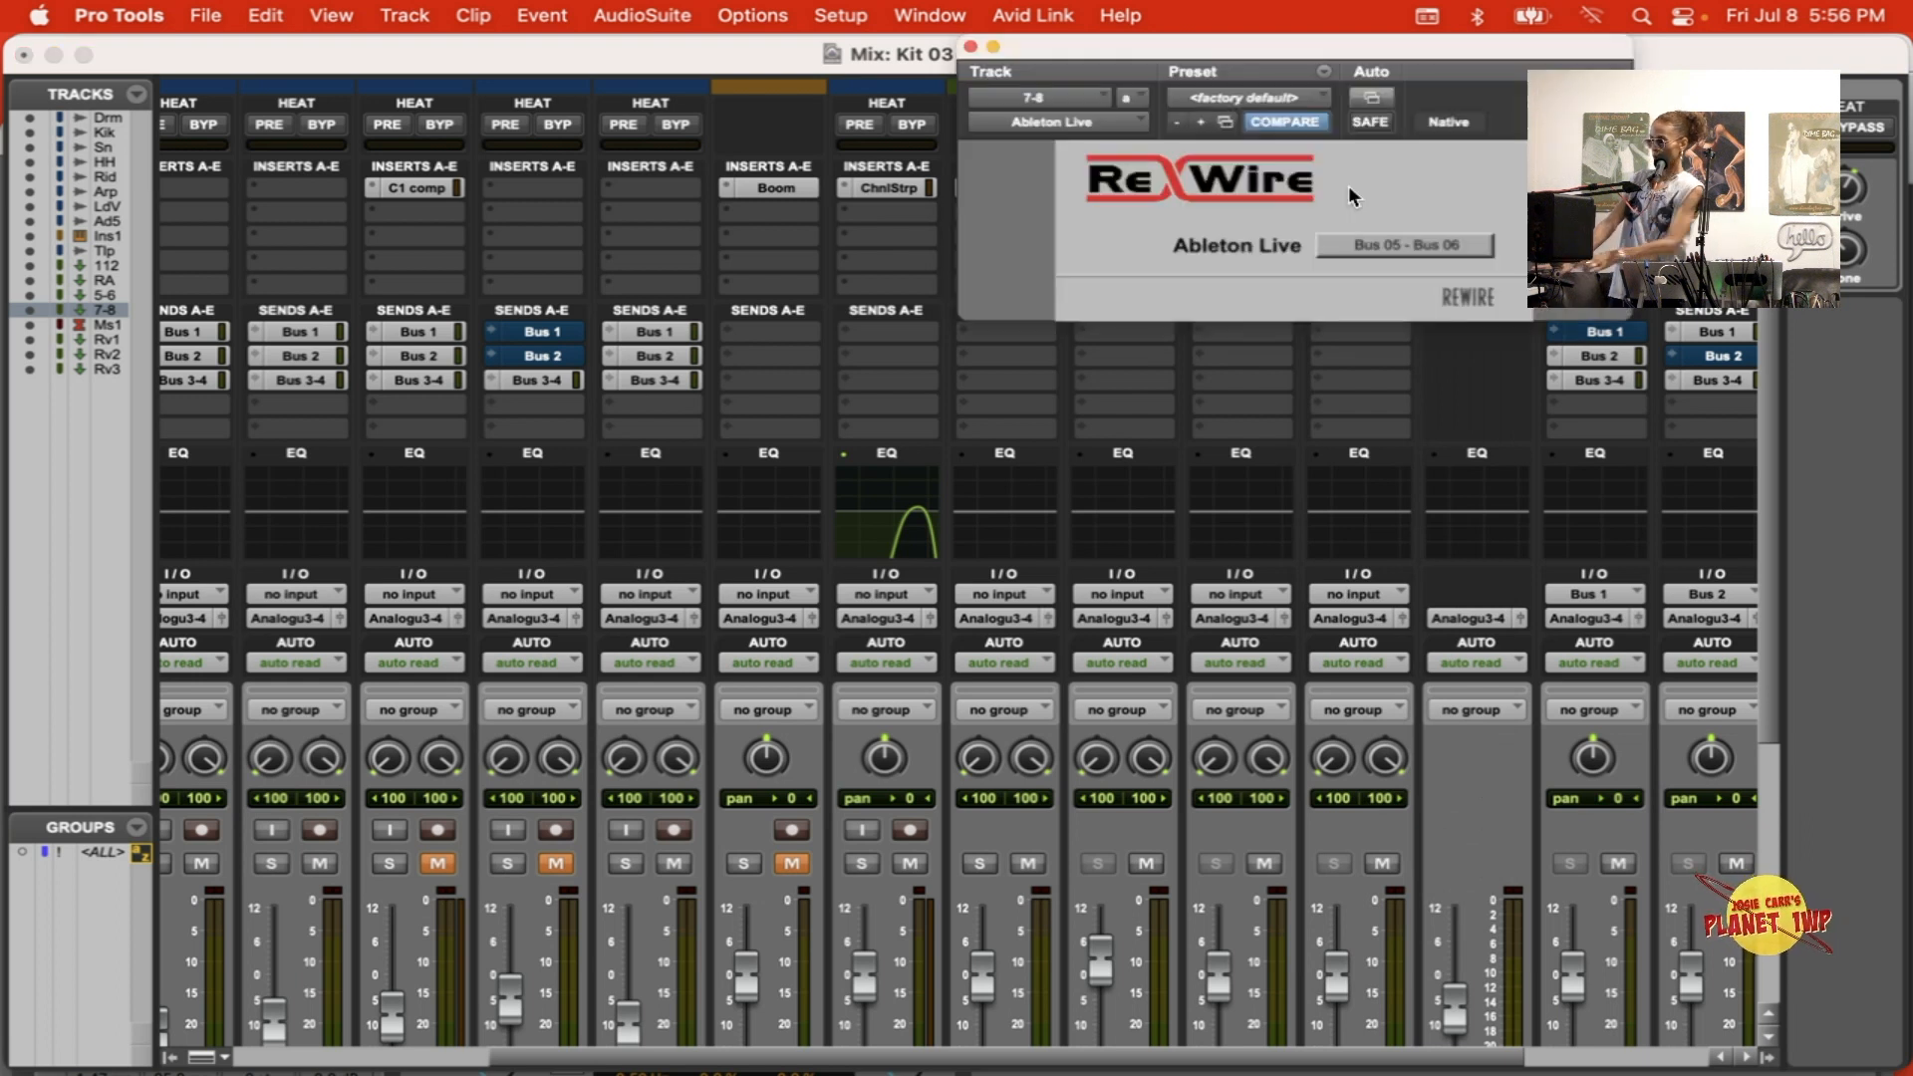
left_click(1432, 241)
left_click(1415, 355)
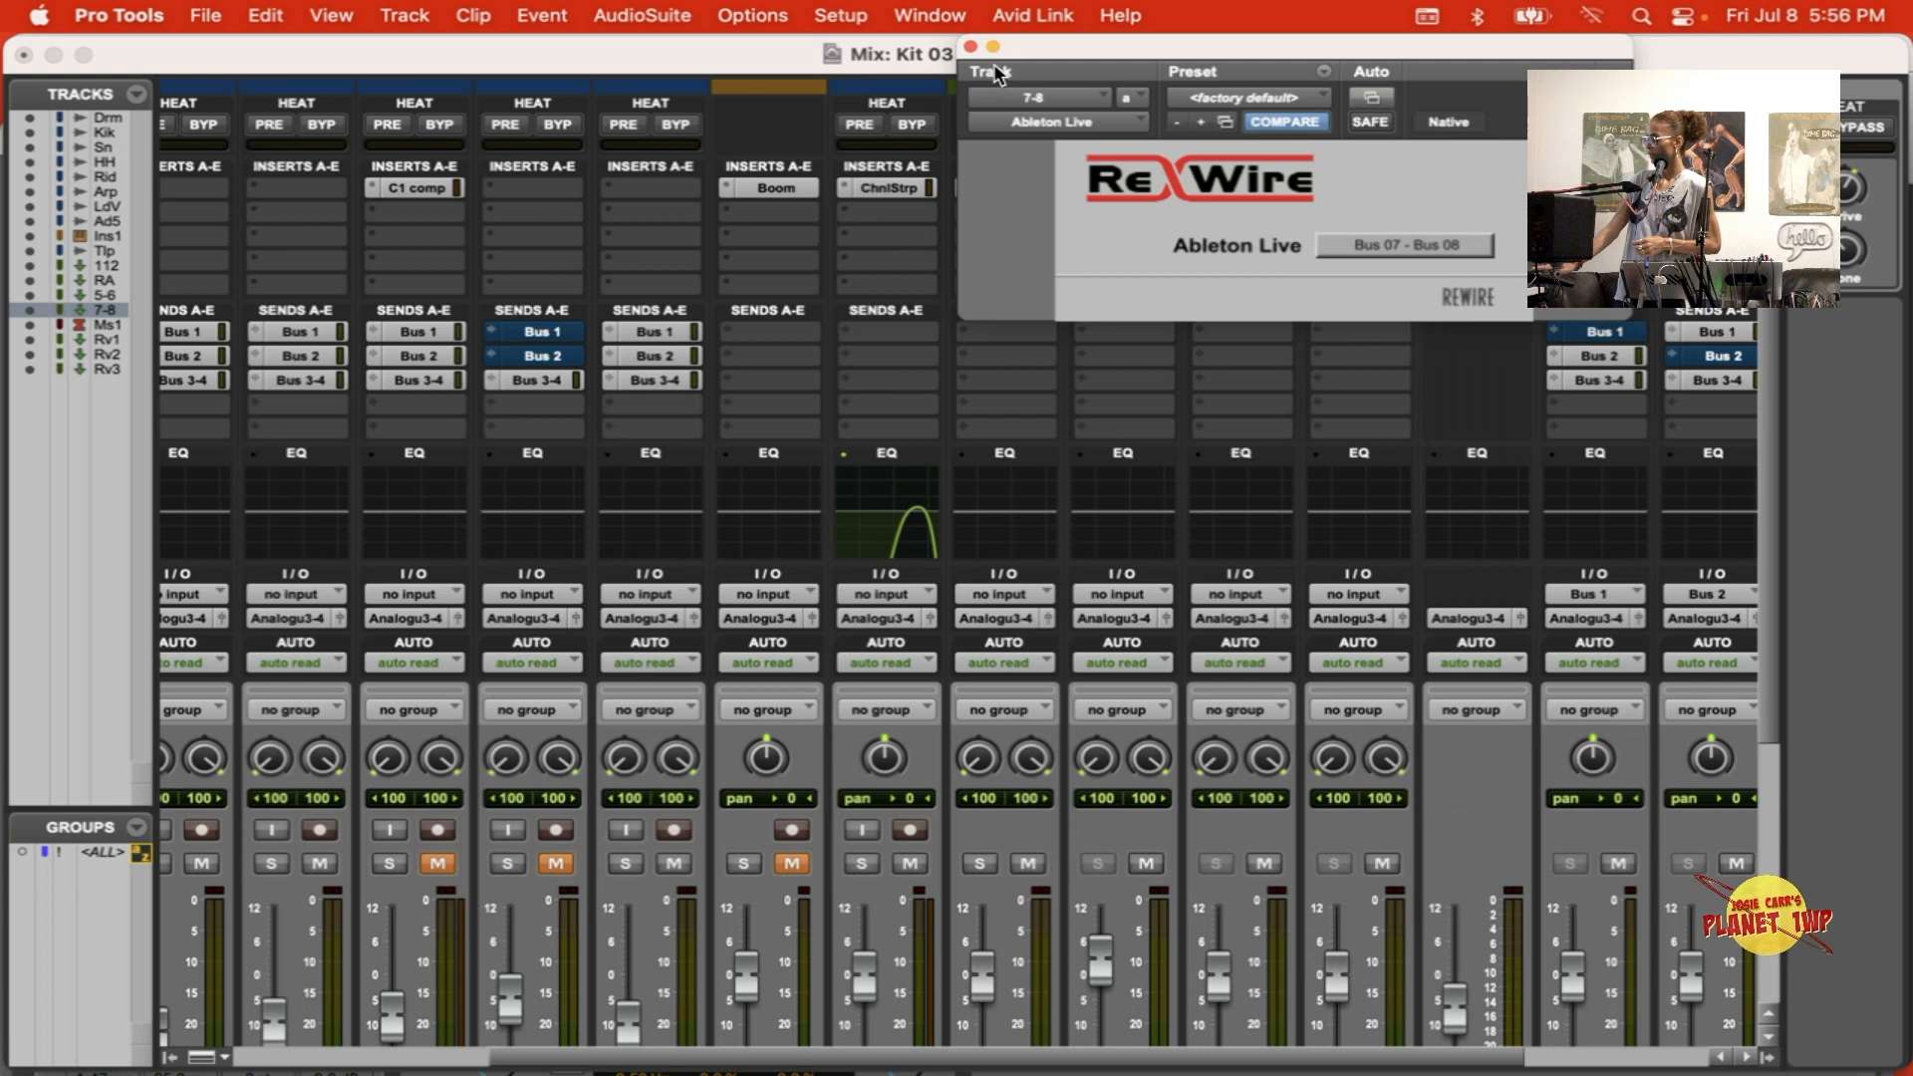
left_click(972, 46)
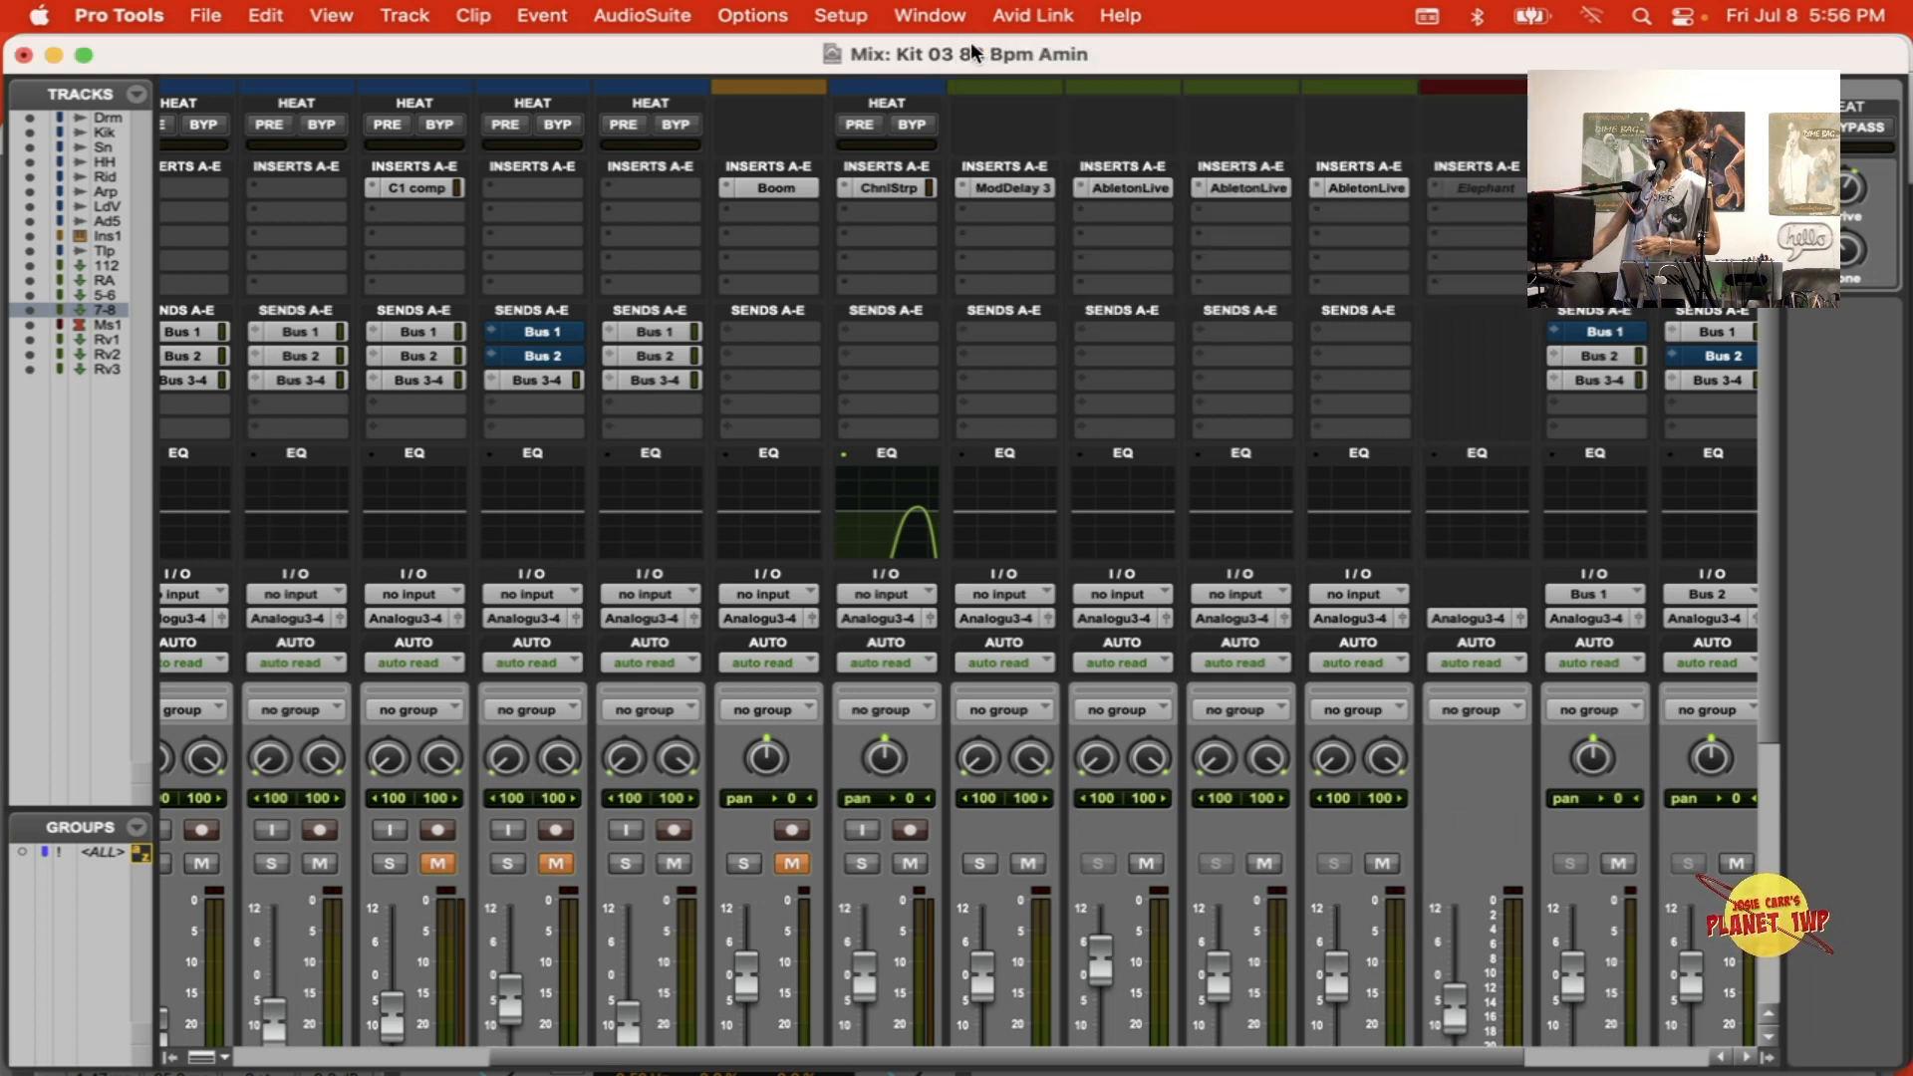
Step: Start playback and lower the 7-8 fader to -7.0 dB and the 5-6 fader to -3.3 dB
scroll(1279, 745, "down", 5)
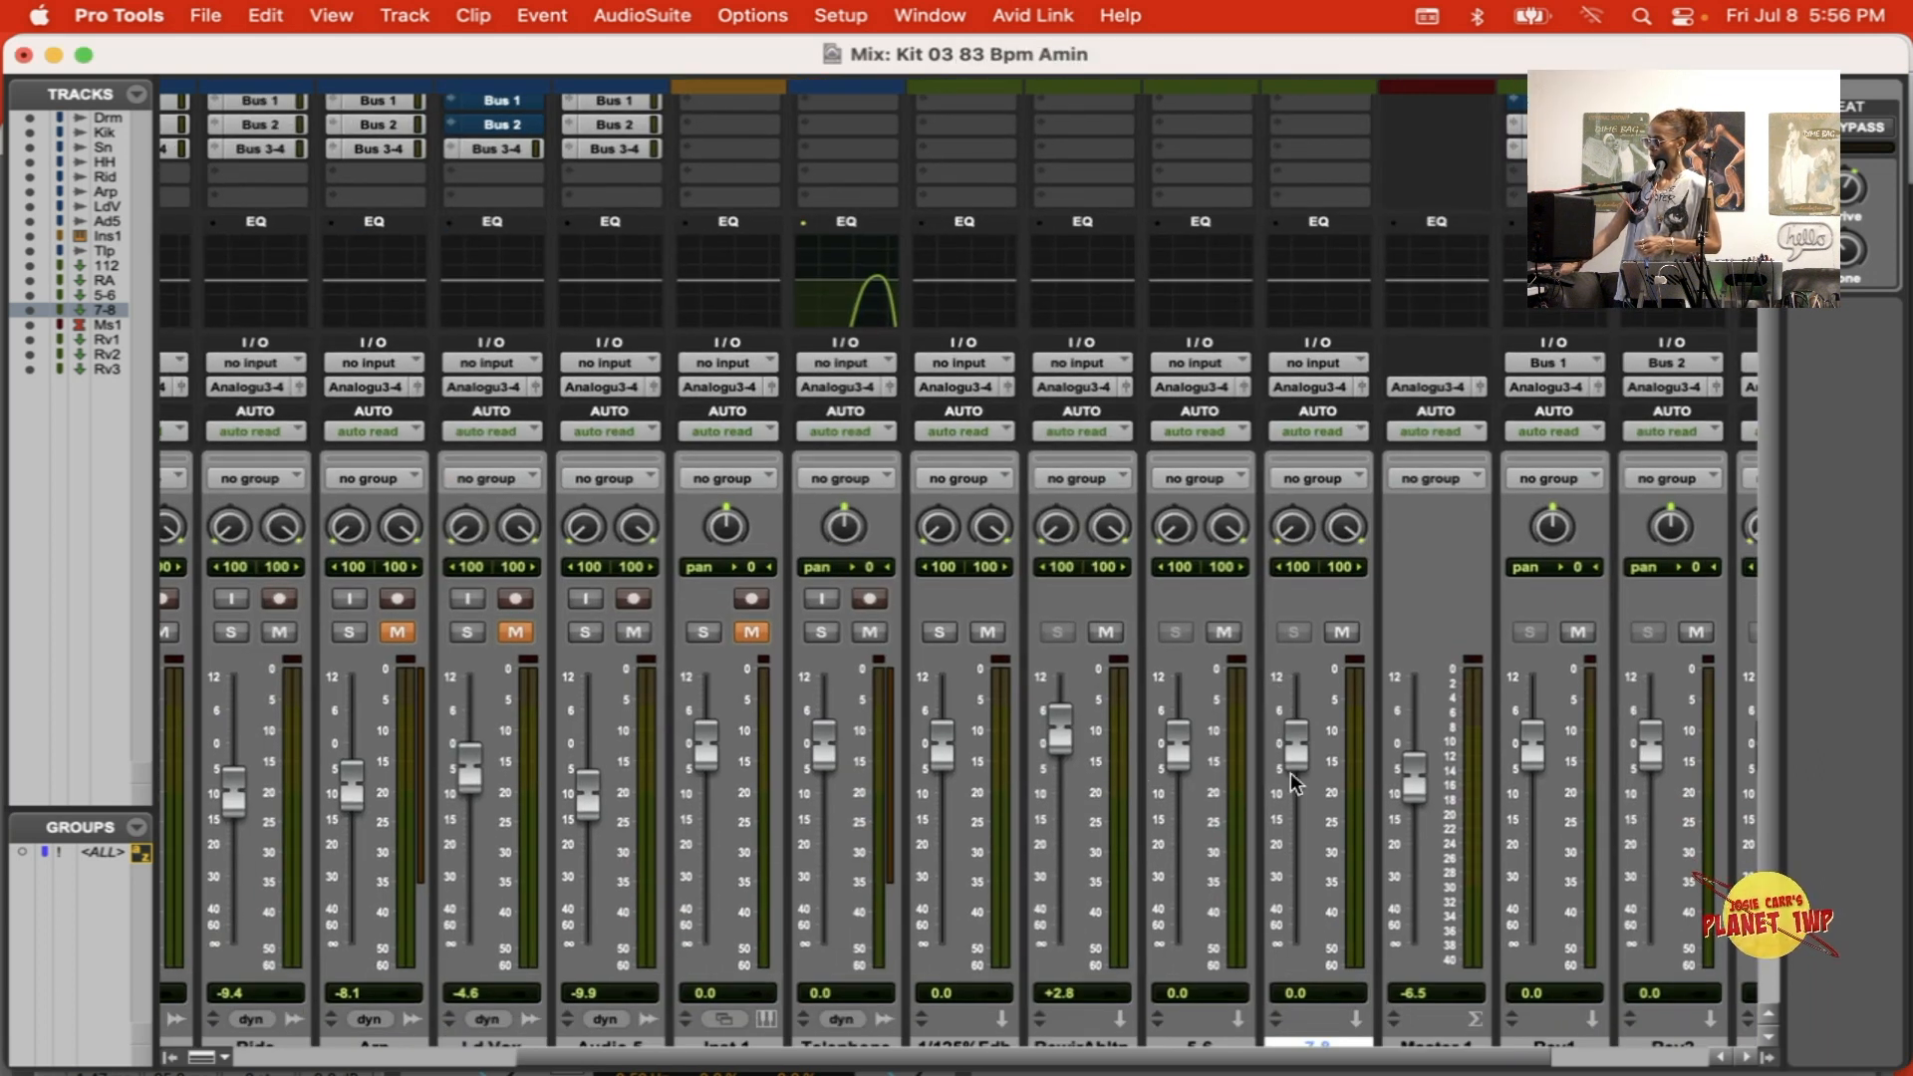
left_click_drag(1284, 745, 1285, 782)
key("space")
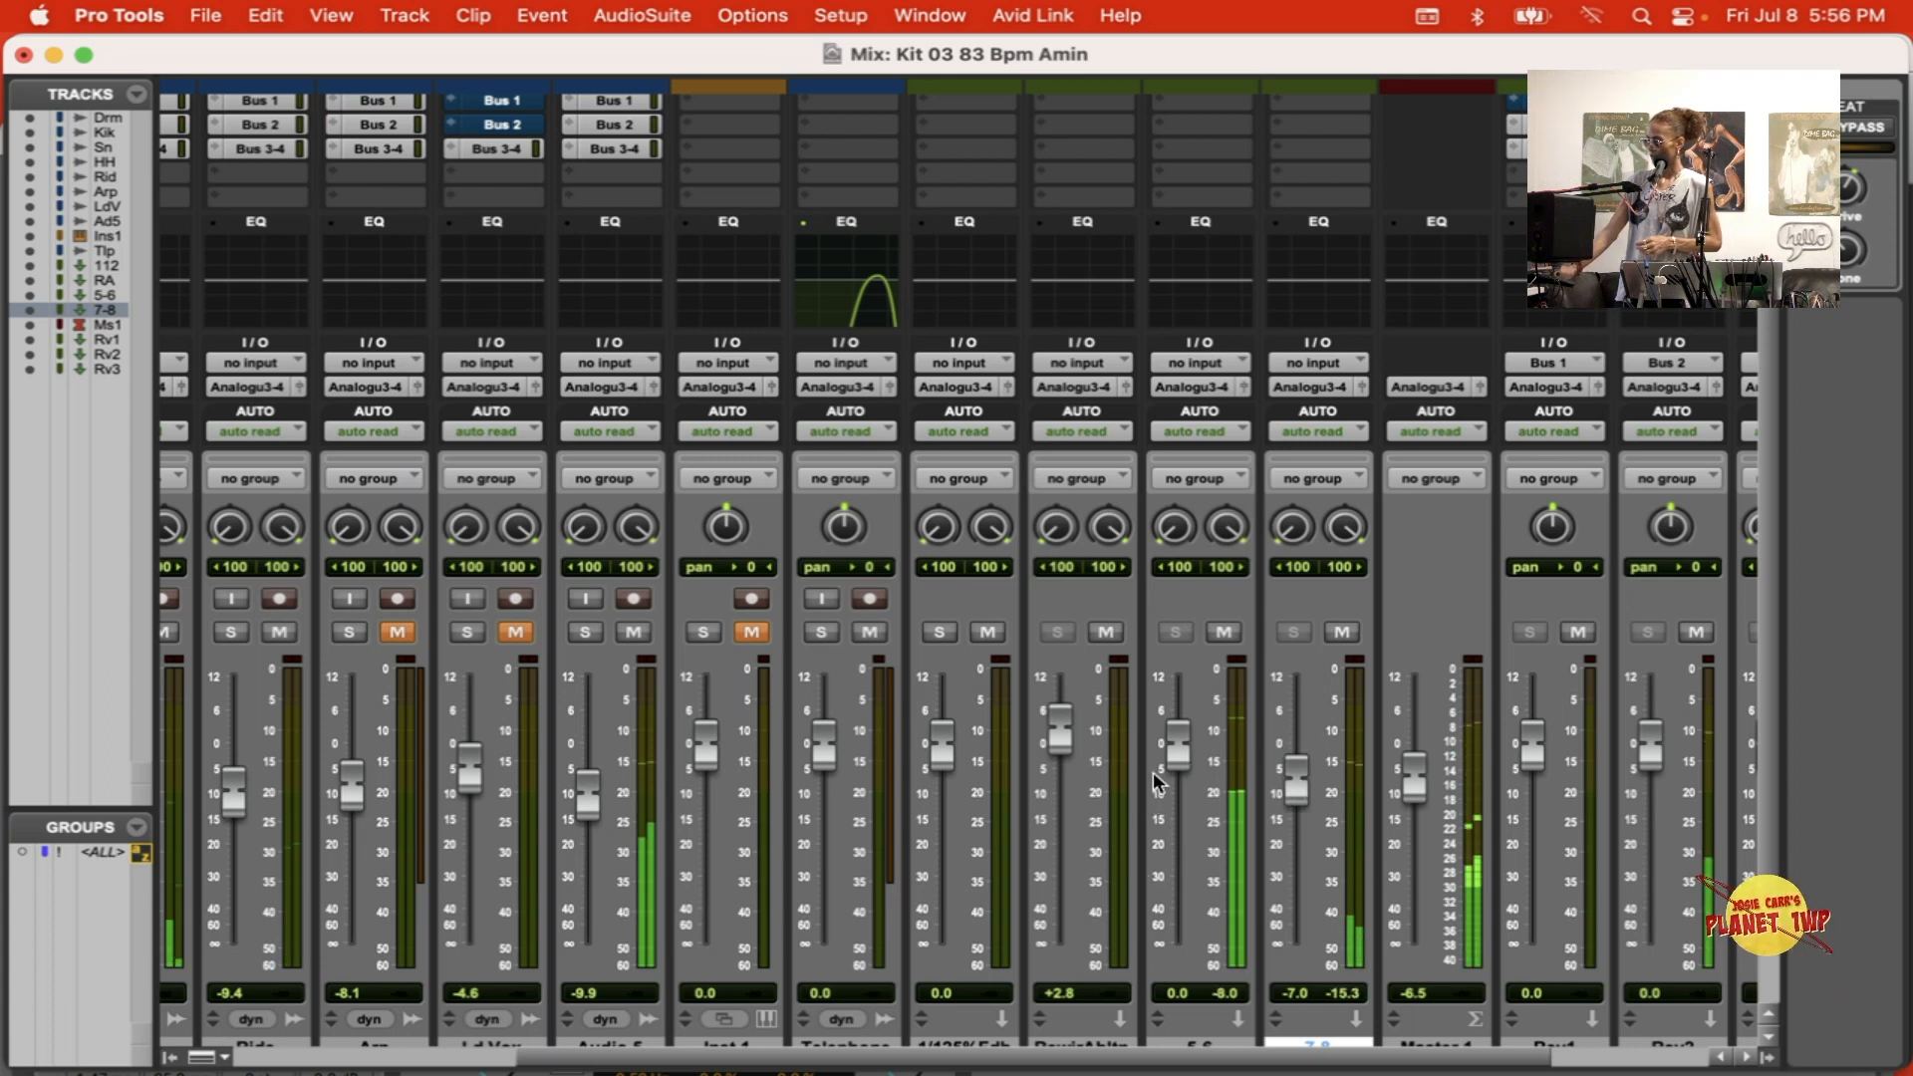
left_click_drag(1166, 752, 1166, 769)
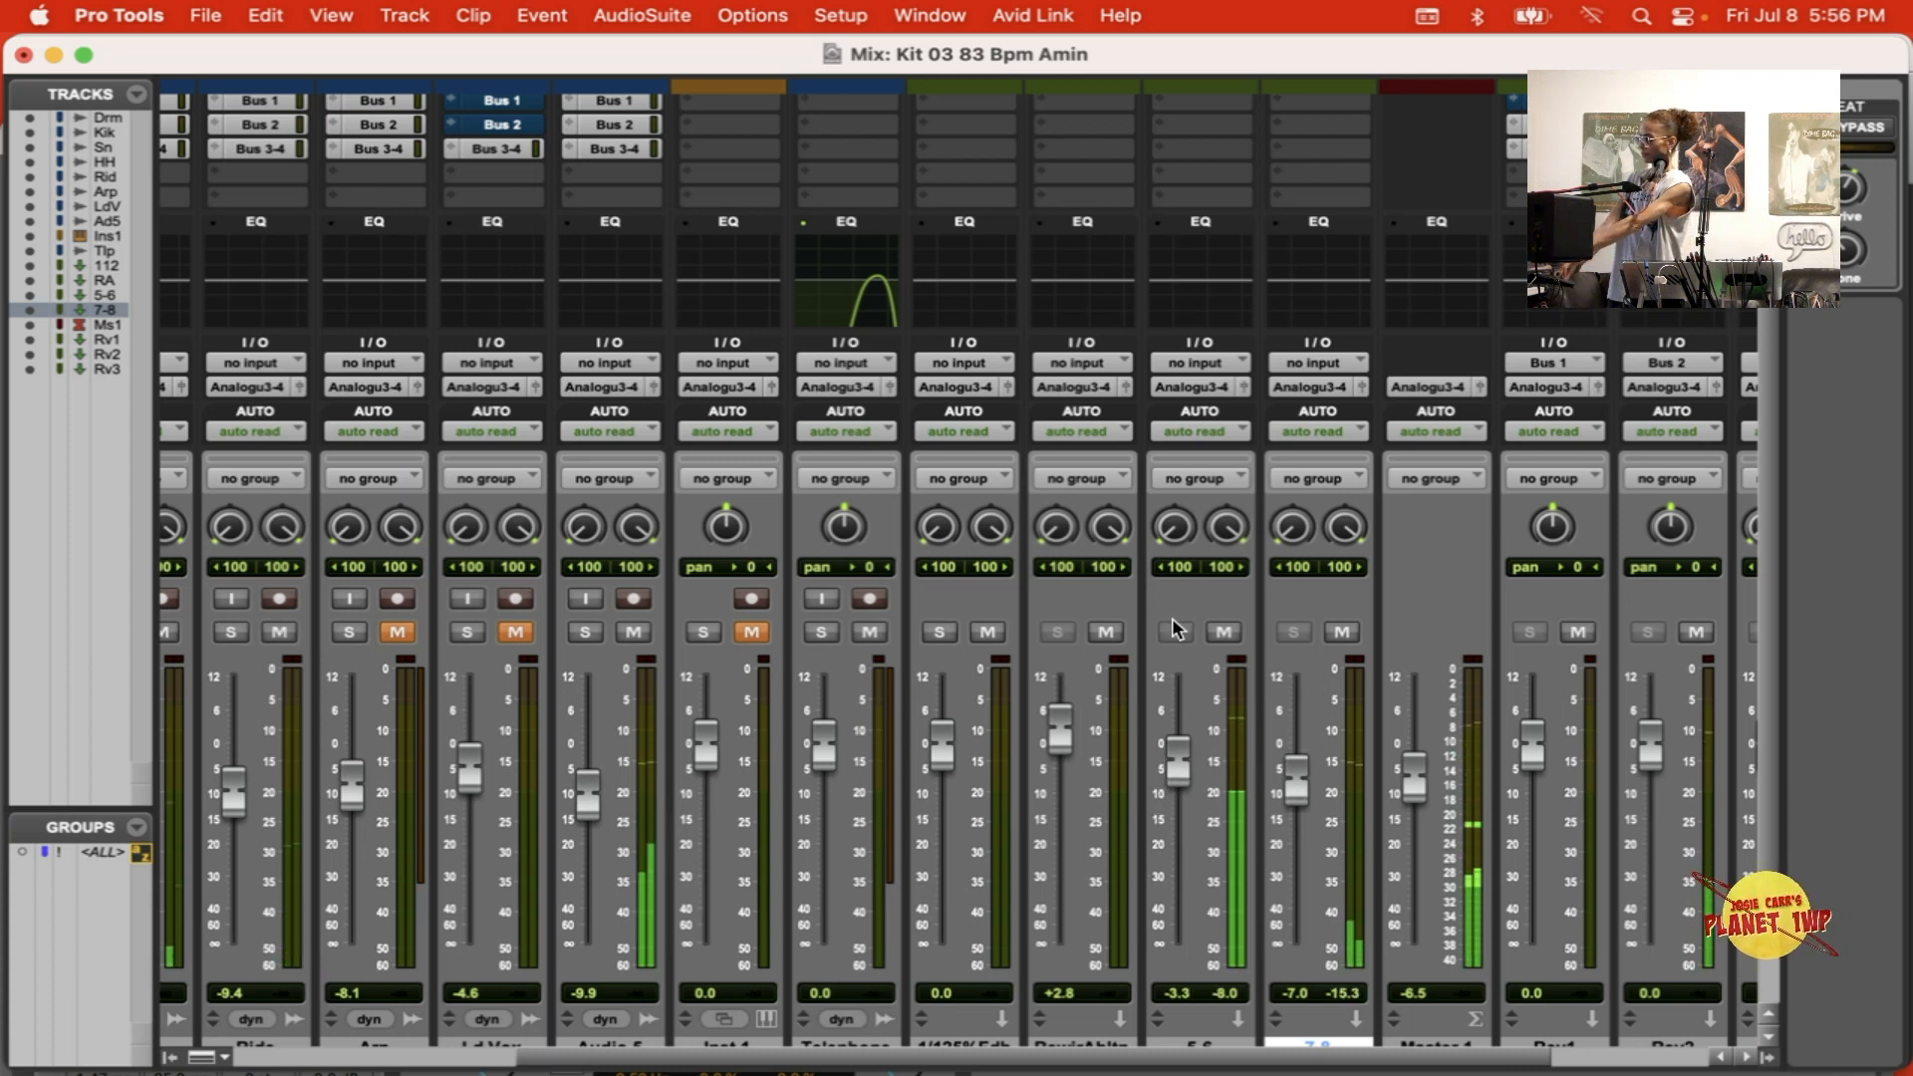
Step: Audition the 5-6 and 7-8 tracks during playback by soloing each one, and clear both solos
left_click(1297, 634, "super")
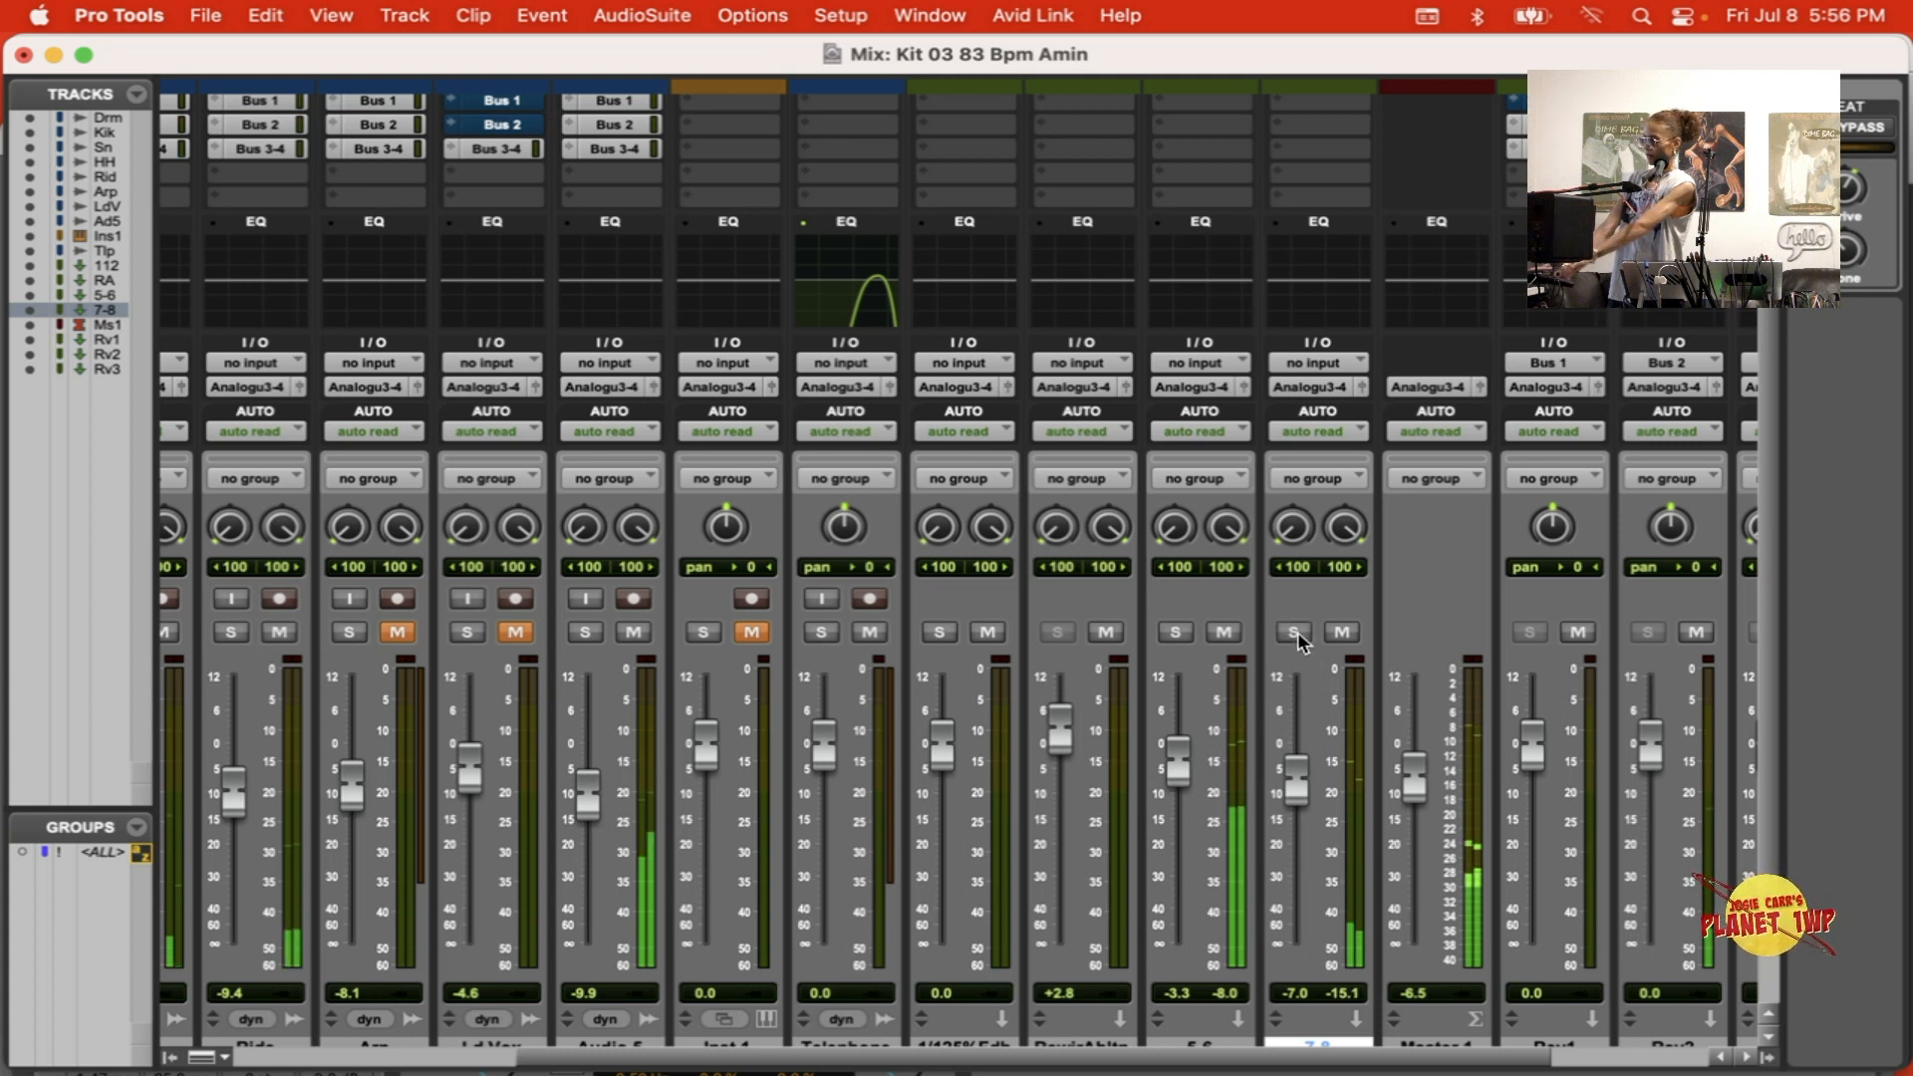
left_click(1173, 634)
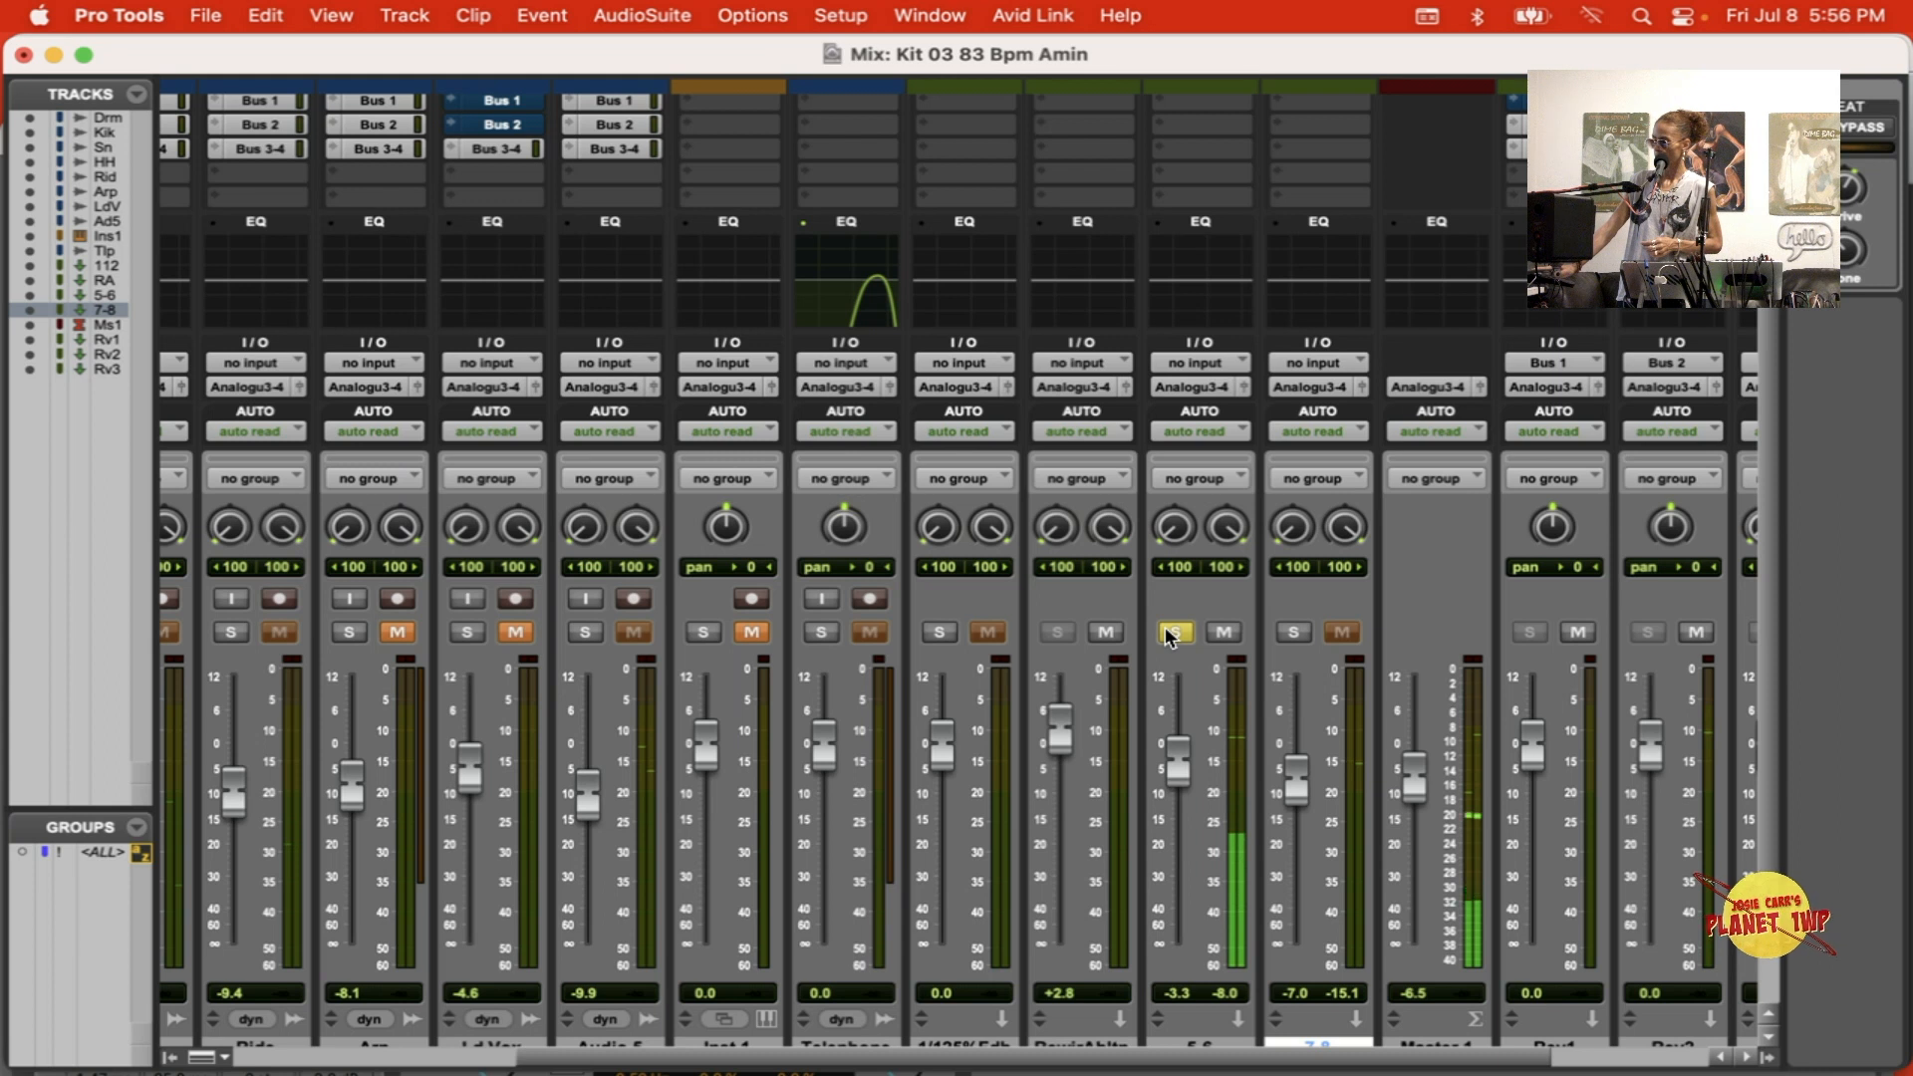
scroll(1173, 638, "down", 5)
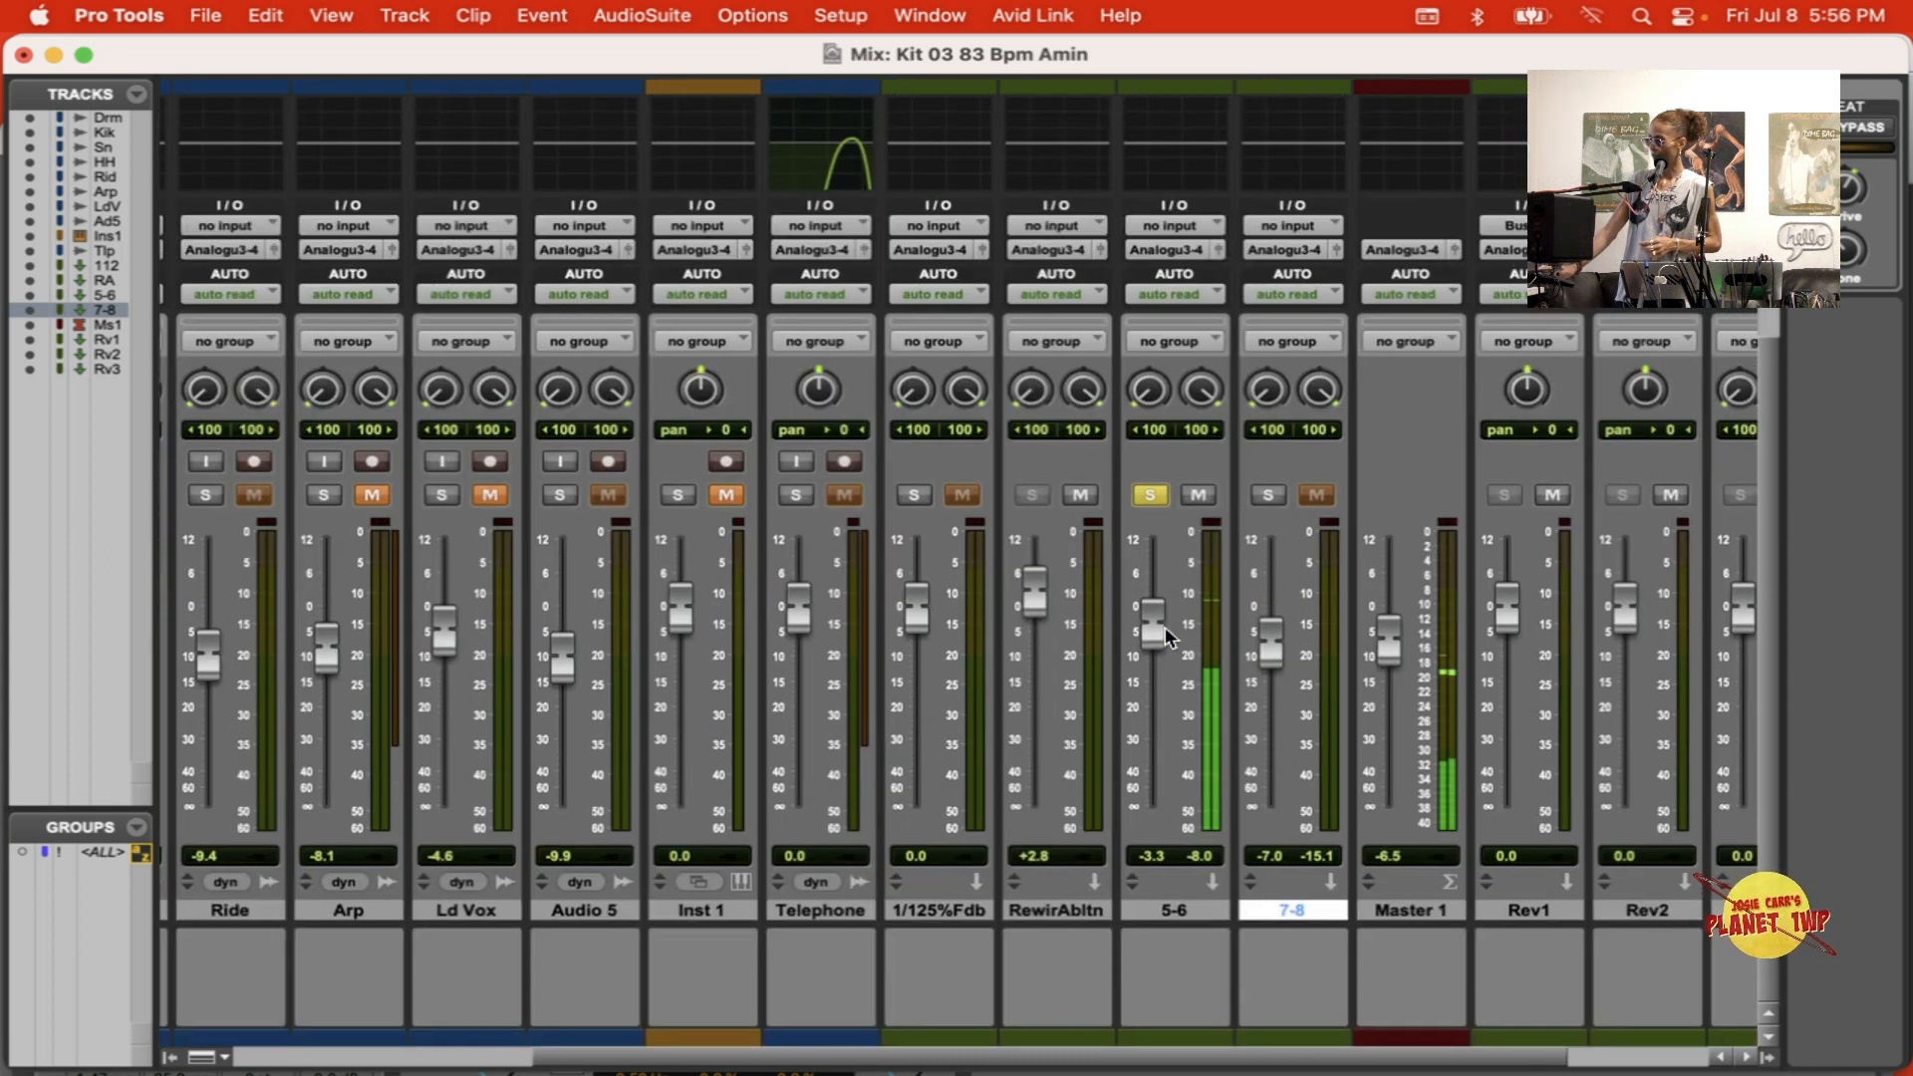
left_click(1268, 495)
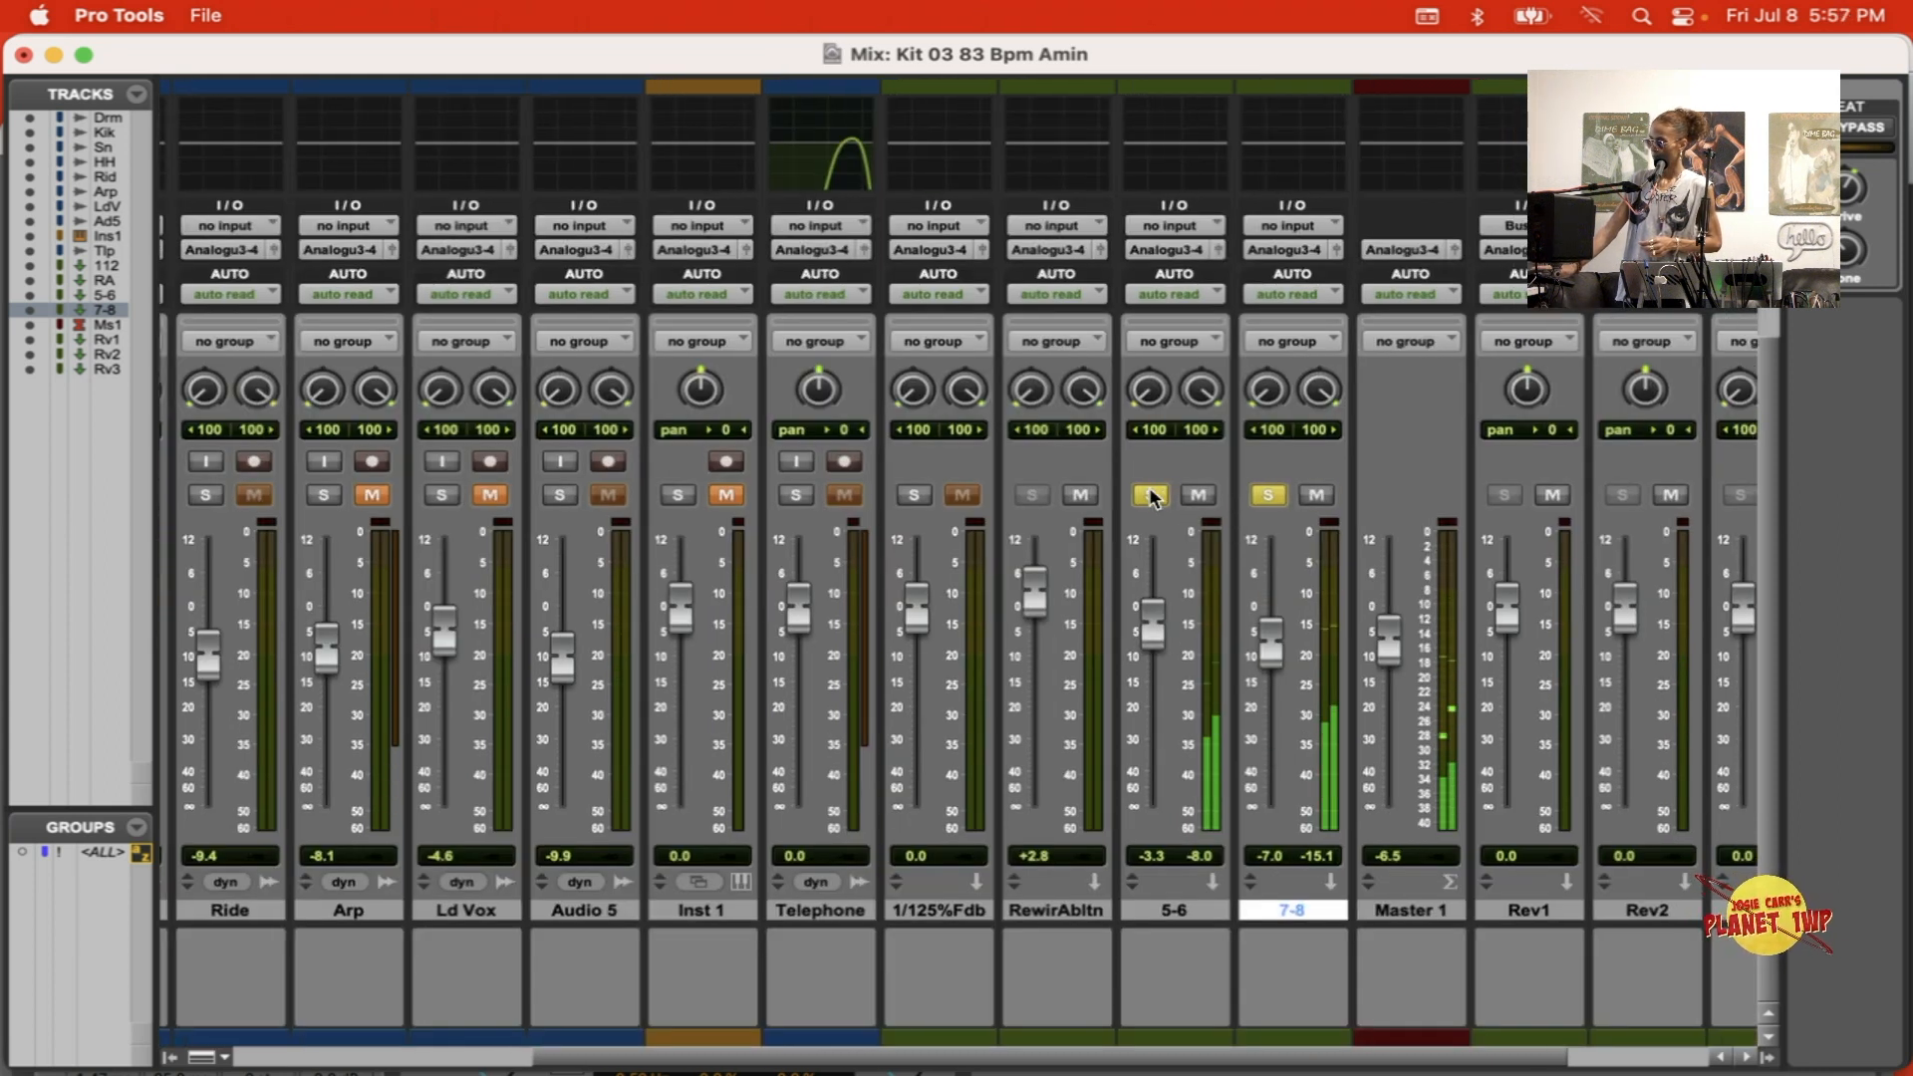
left_click(1151, 495)
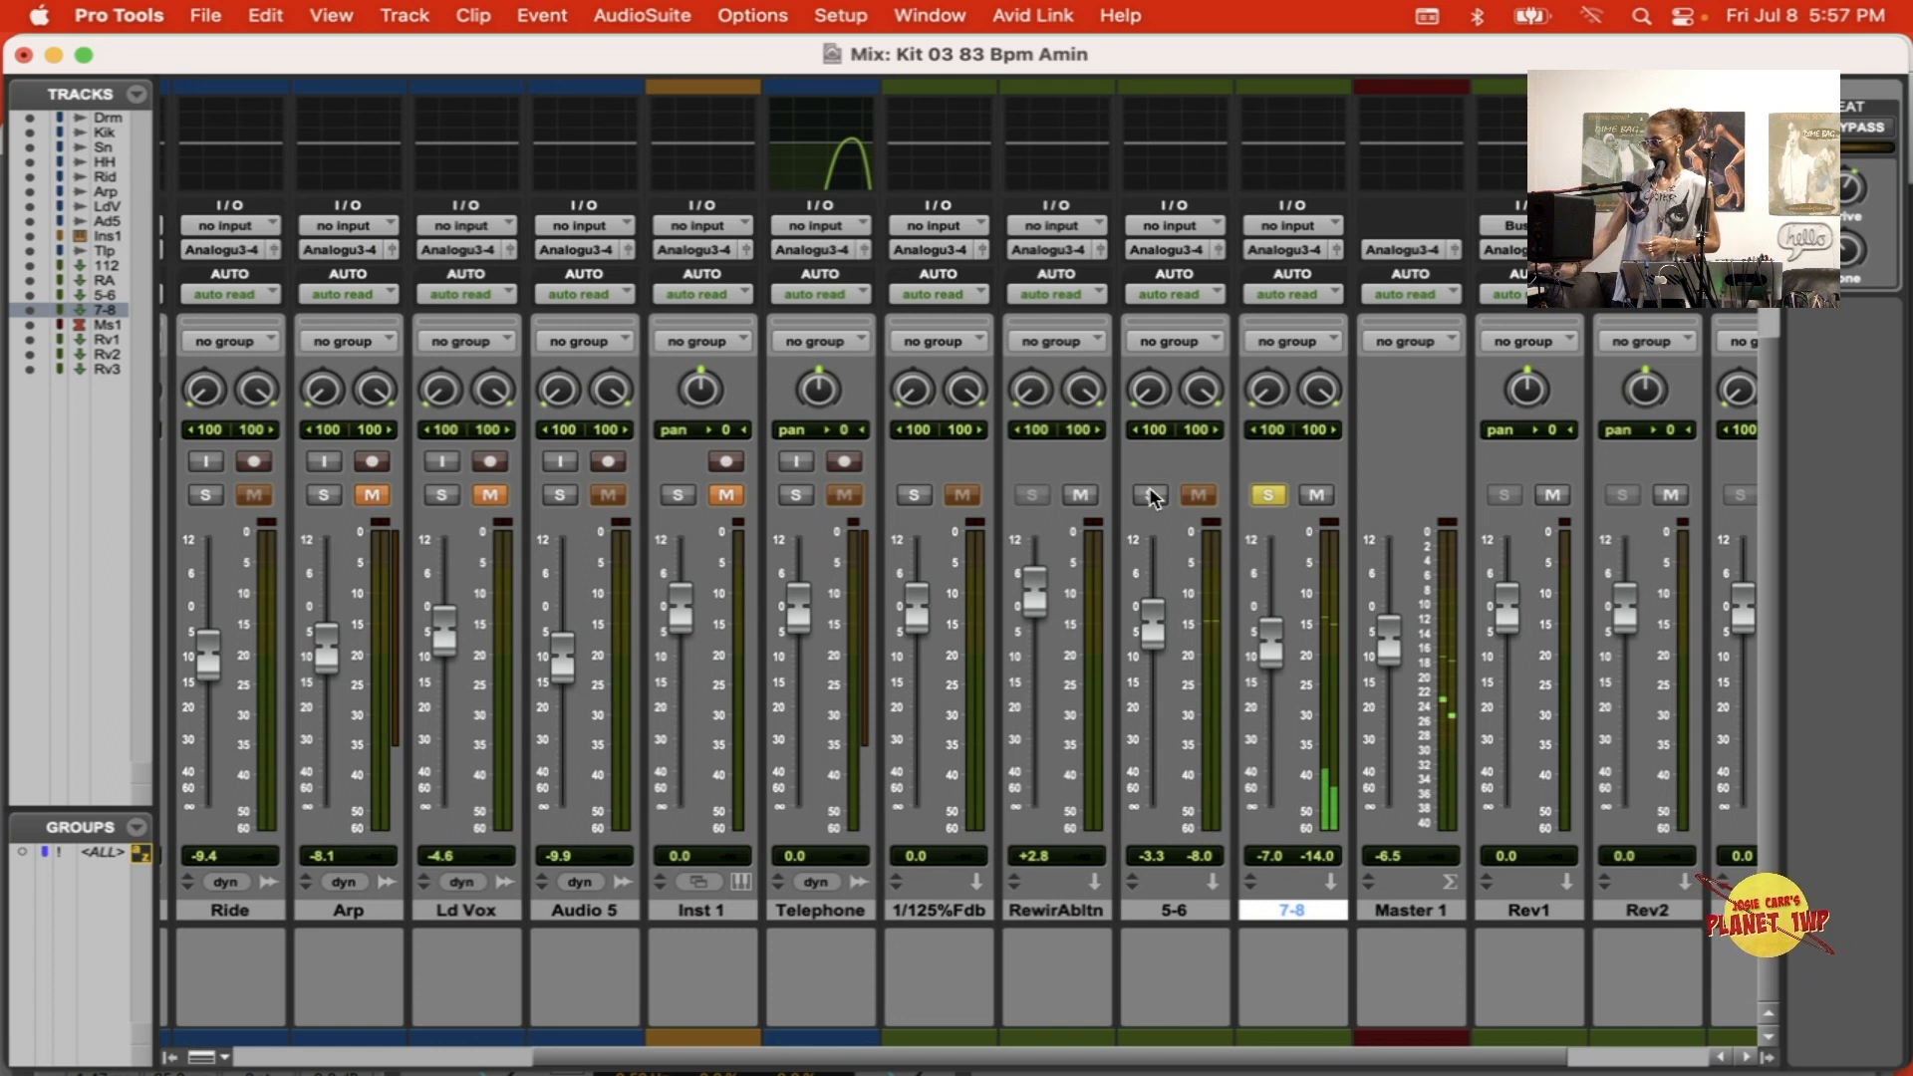
left_click(1267, 495)
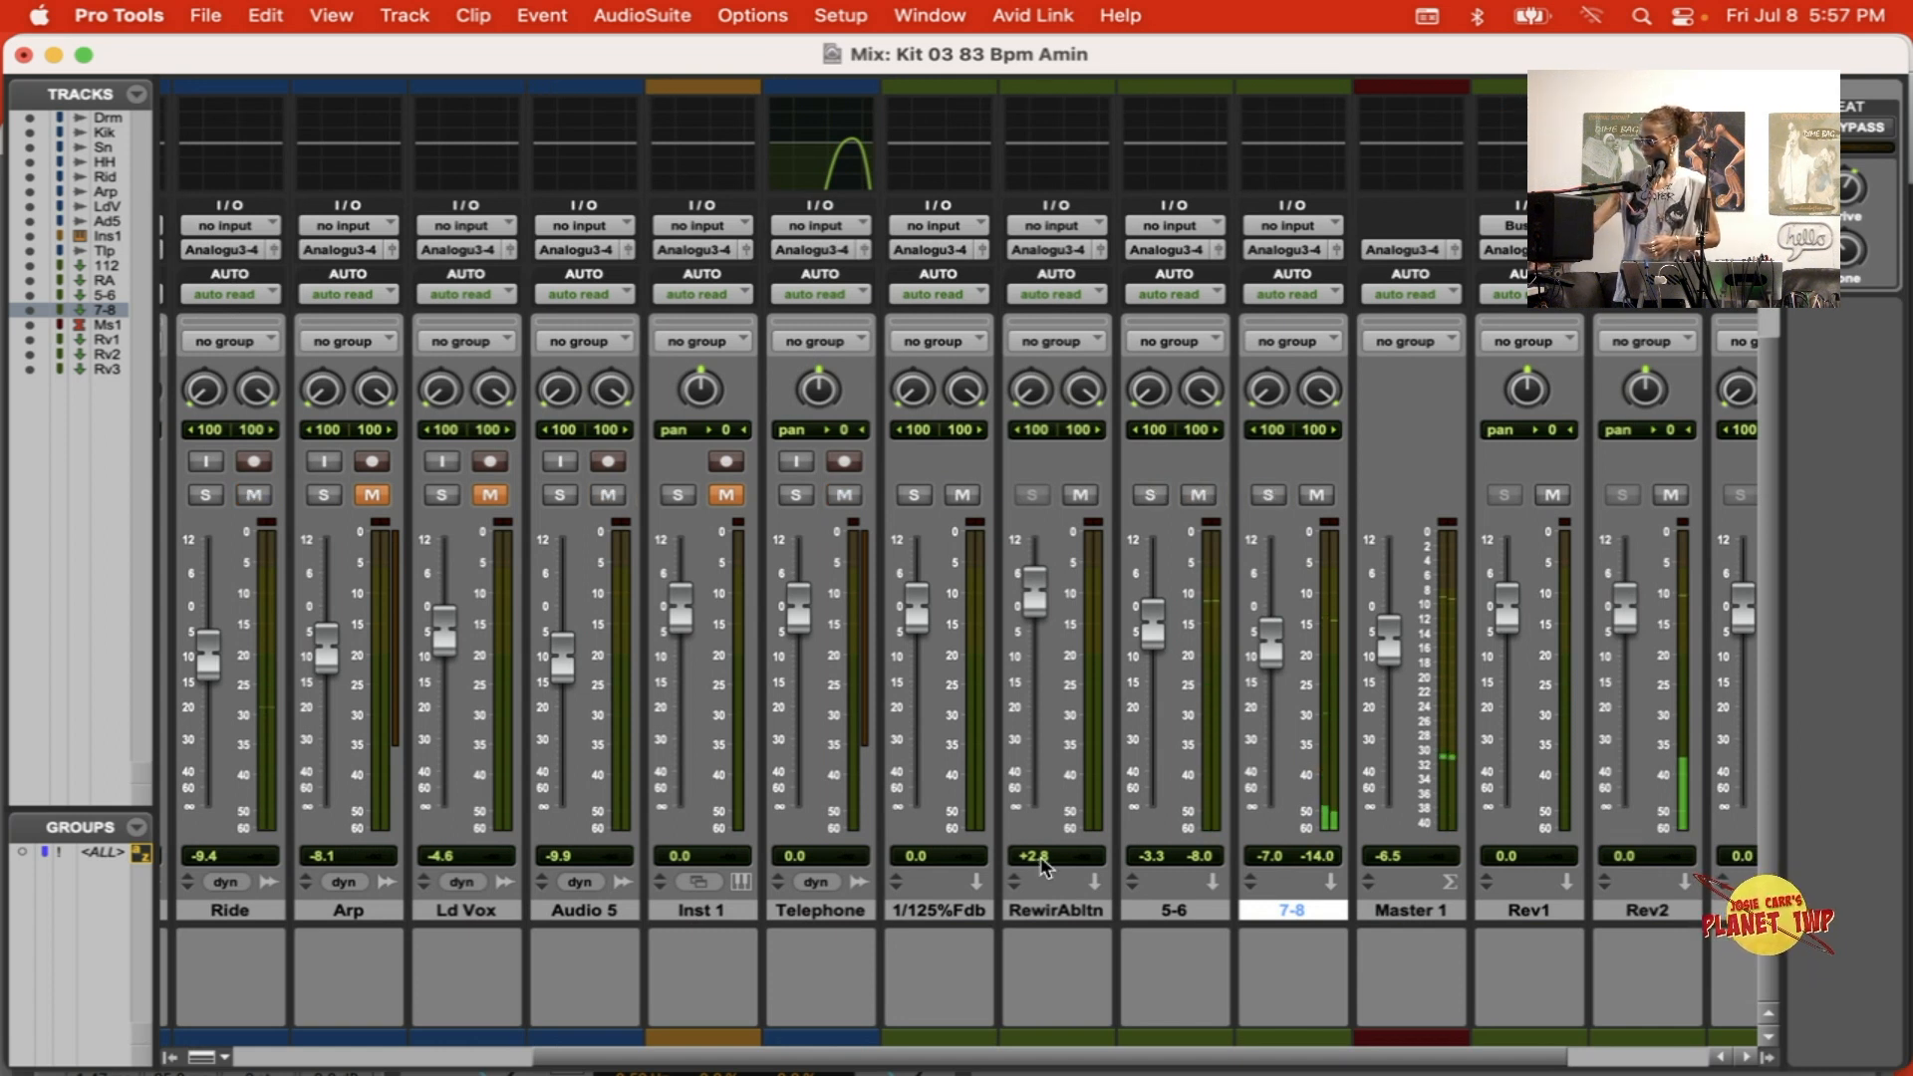
Step: Review the track outputs in Ableton Live, and back in Pro Tools inspect the ReWire outputs of the 5-6 and RewirAbltn track inserts
key("super+Tab")
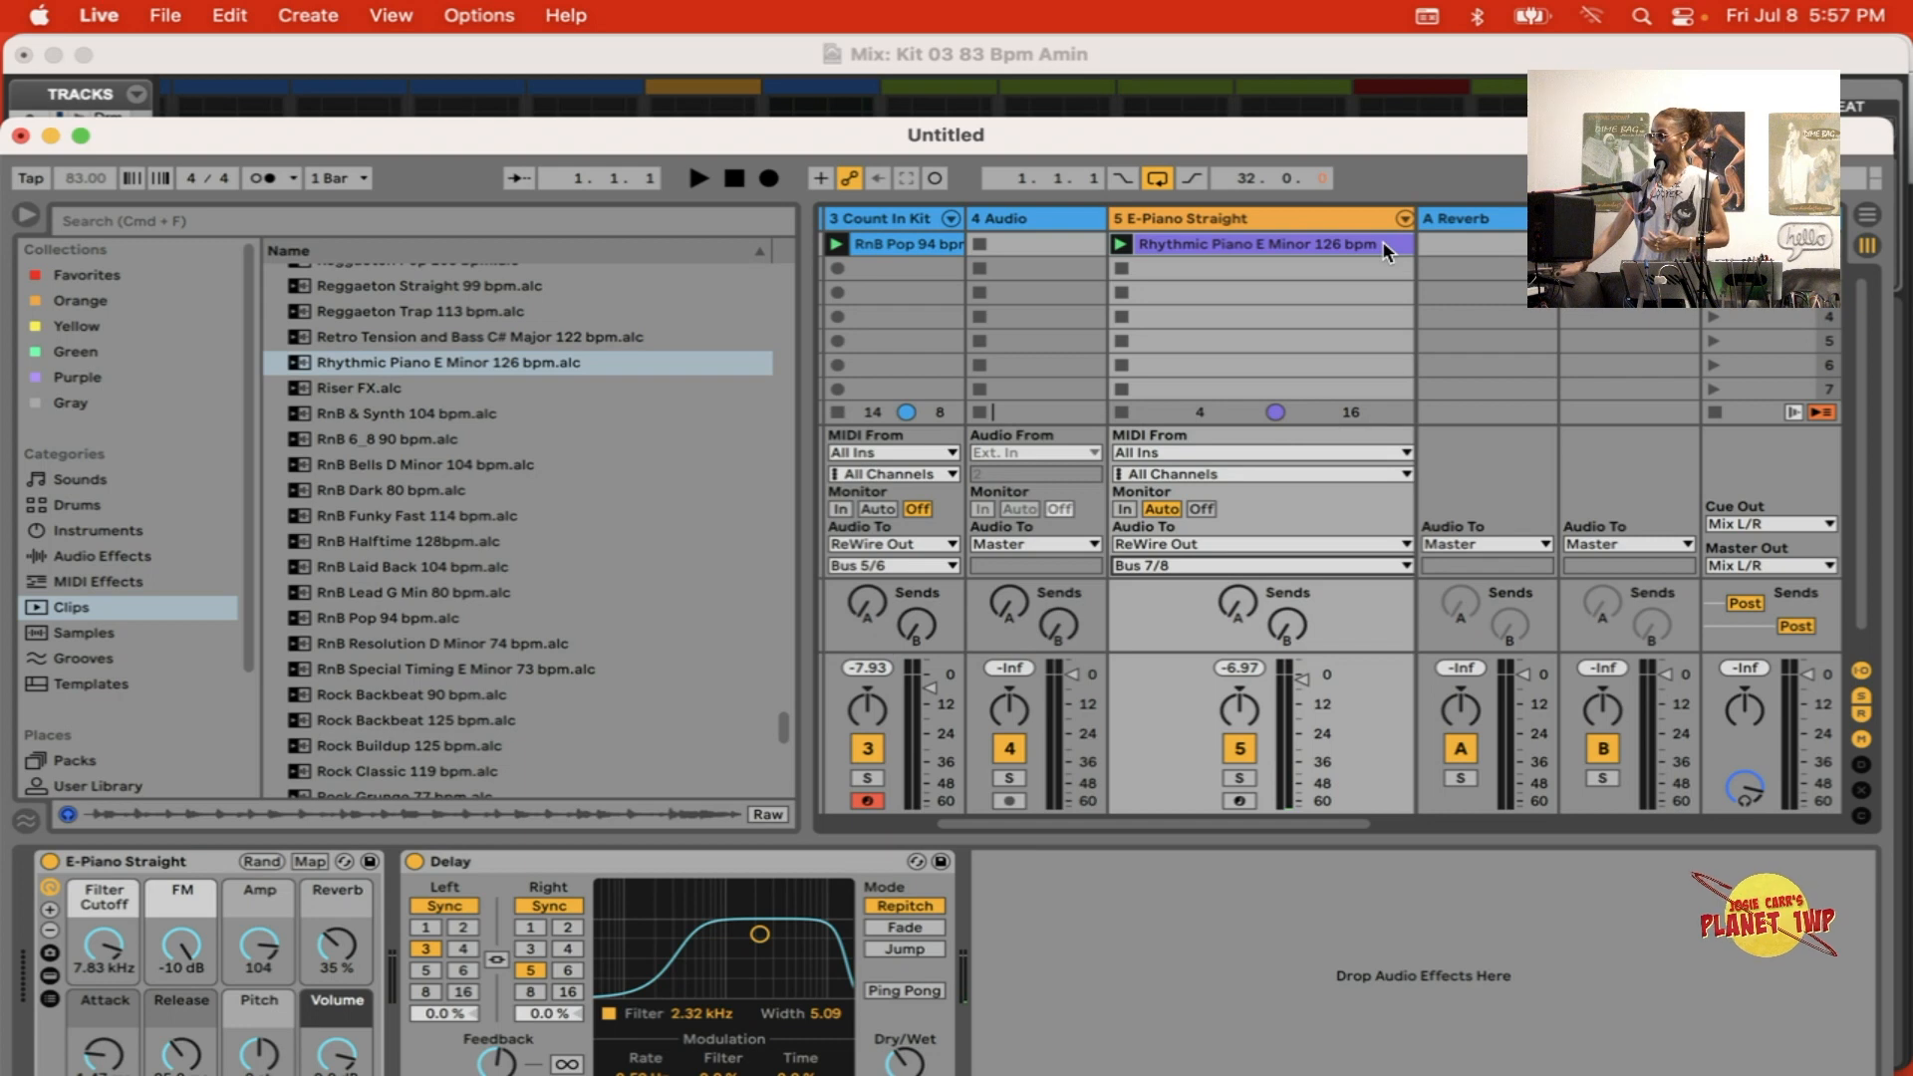
left_click(1239, 60)
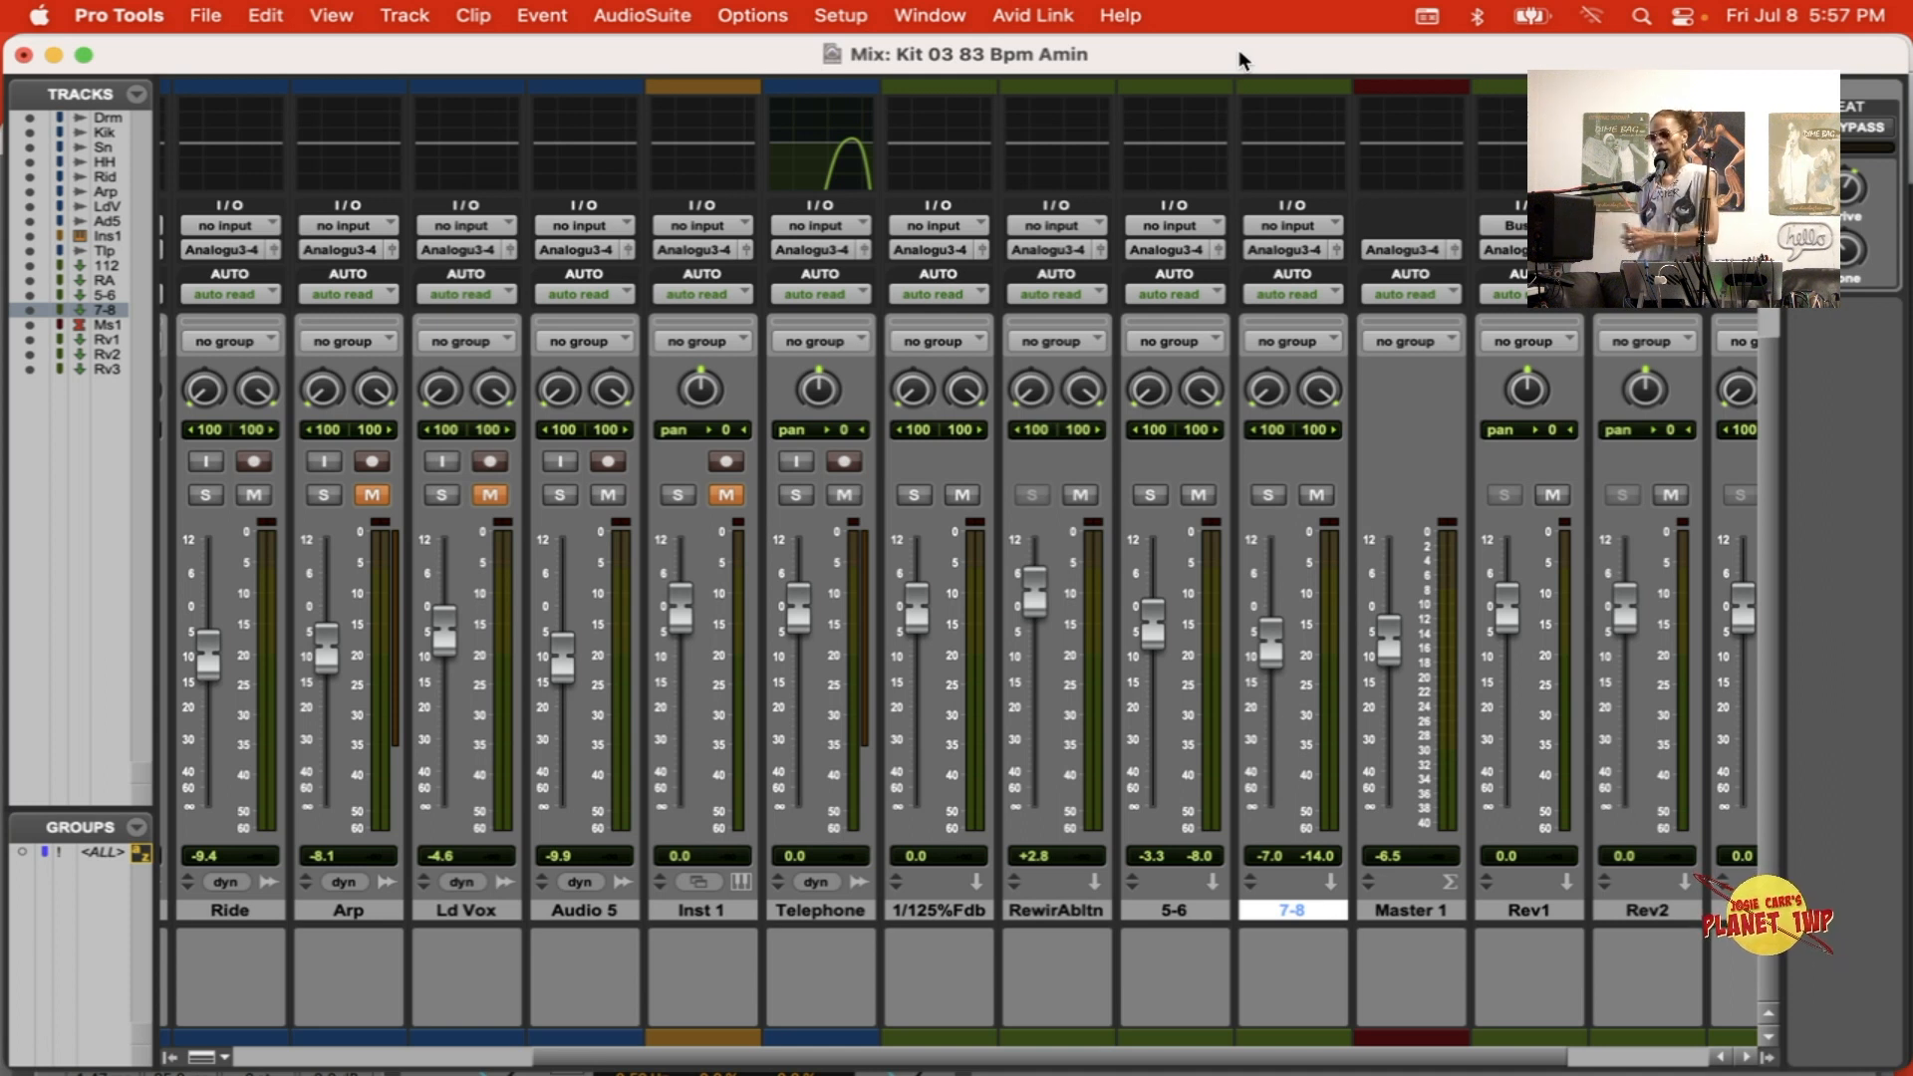
scroll(1400, 546, "up", 5)
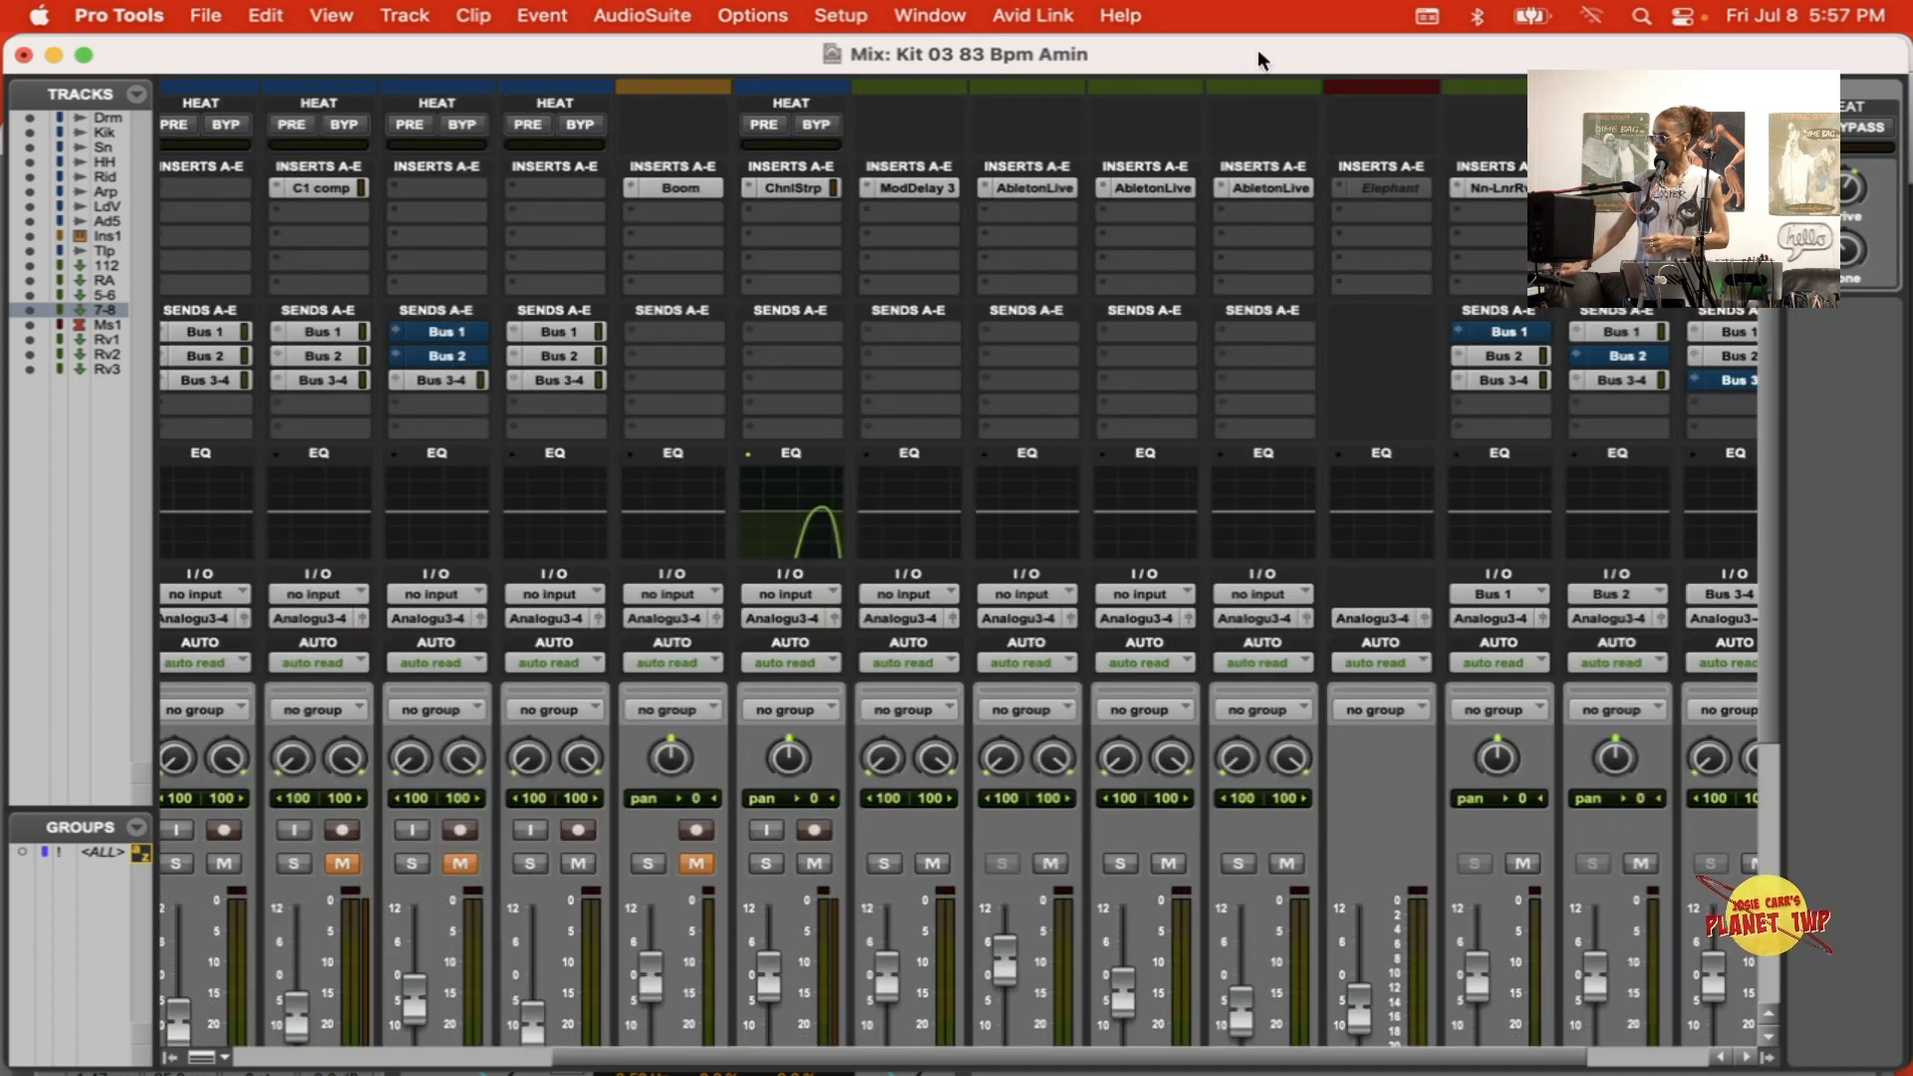
left_click(1153, 190)
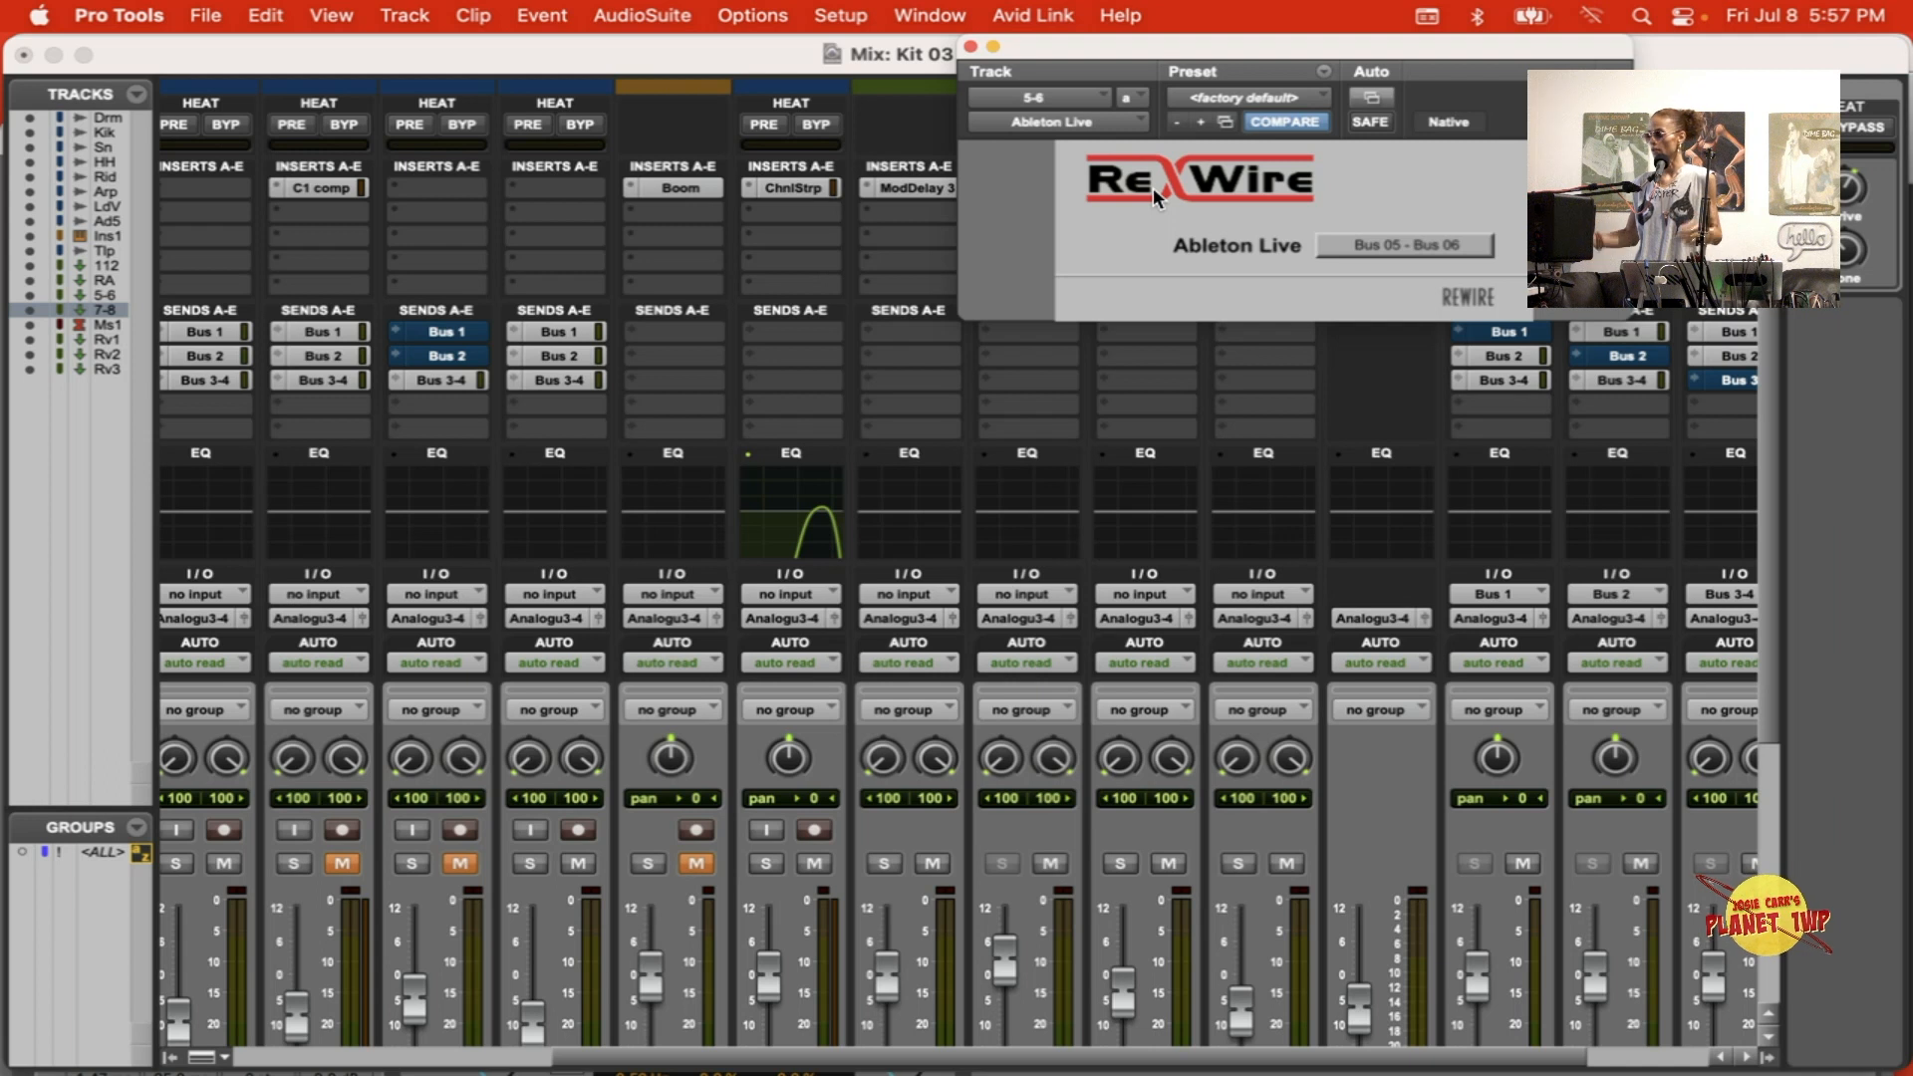
left_click_drag(1162, 46, 447, 235)
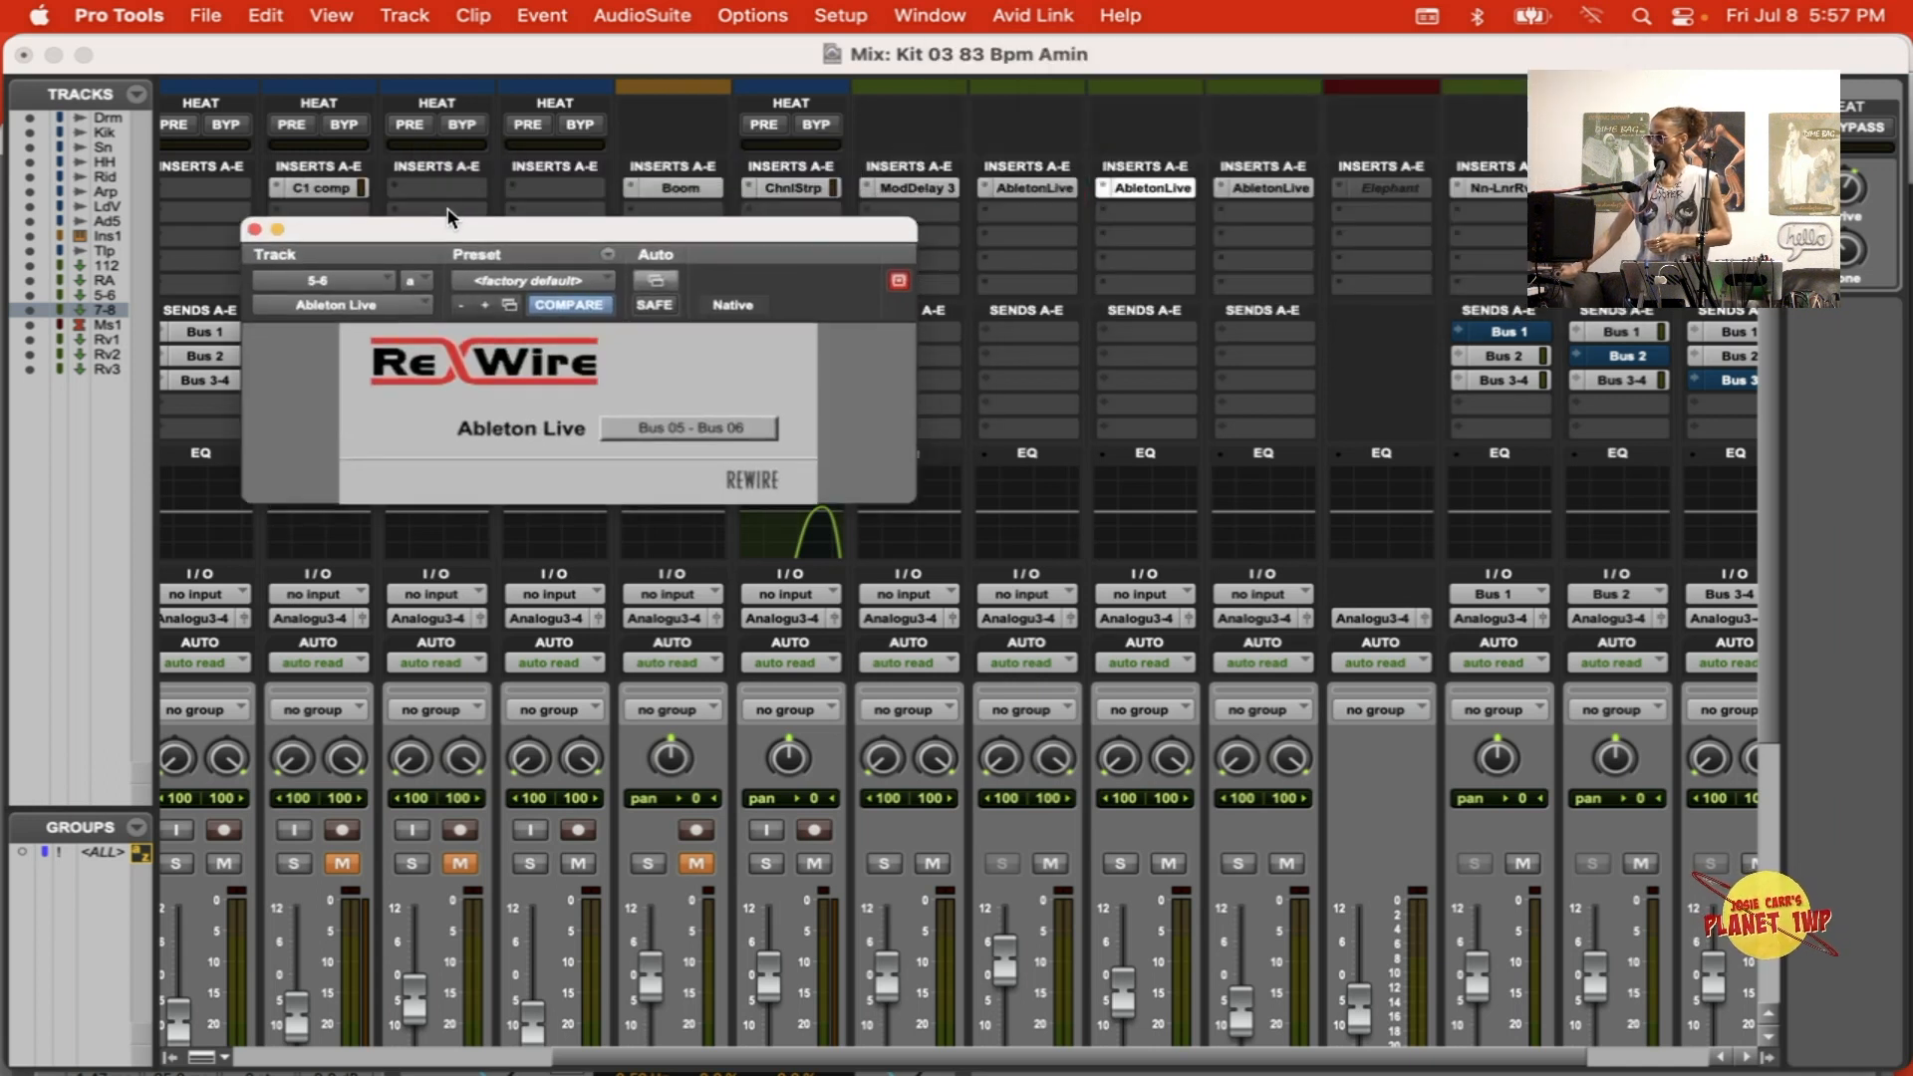
left_click(1044, 188)
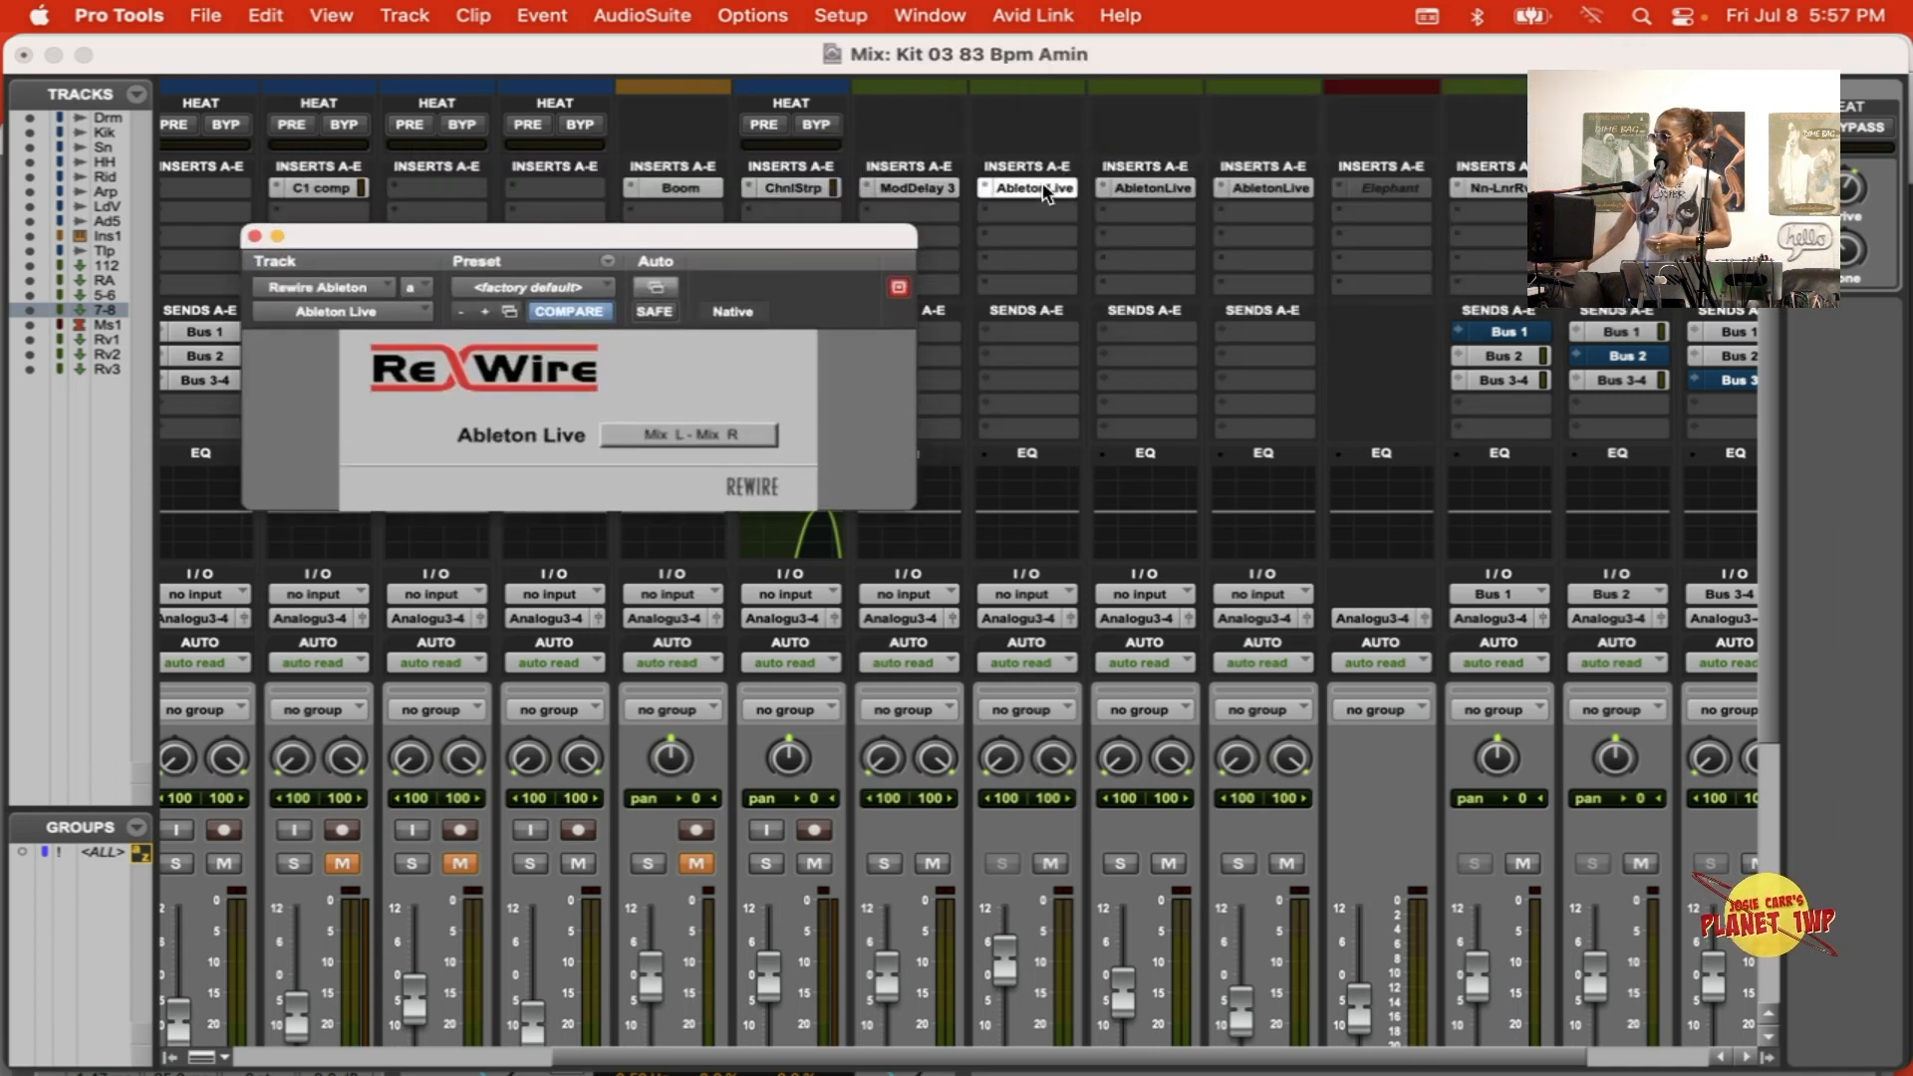
left_click(254, 237)
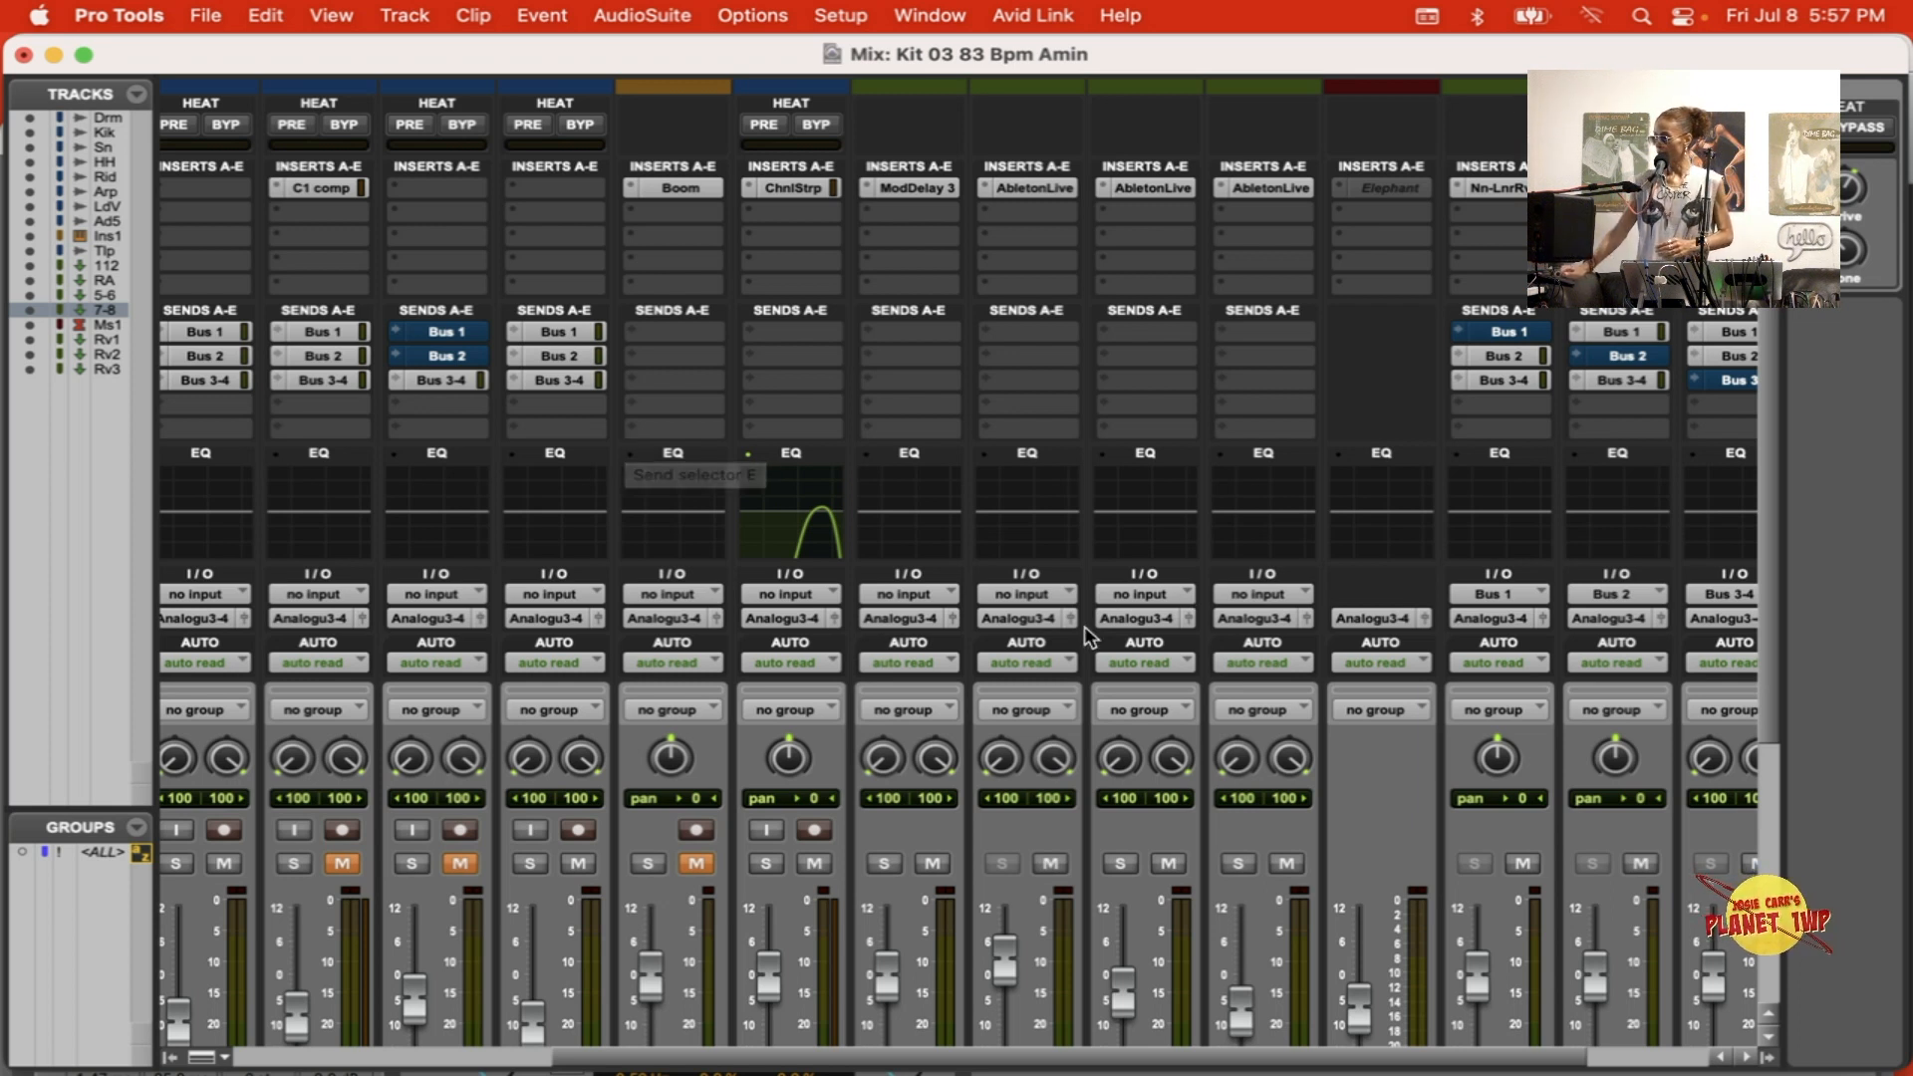
Step: Recheck the 5-6 insert's ReWire output, and compare it with the track outputs in Ableton Live before returning to the Pro Tools mixer
scroll(1084, 626, "down", 2)
scroll(1084, 625, "right", 3)
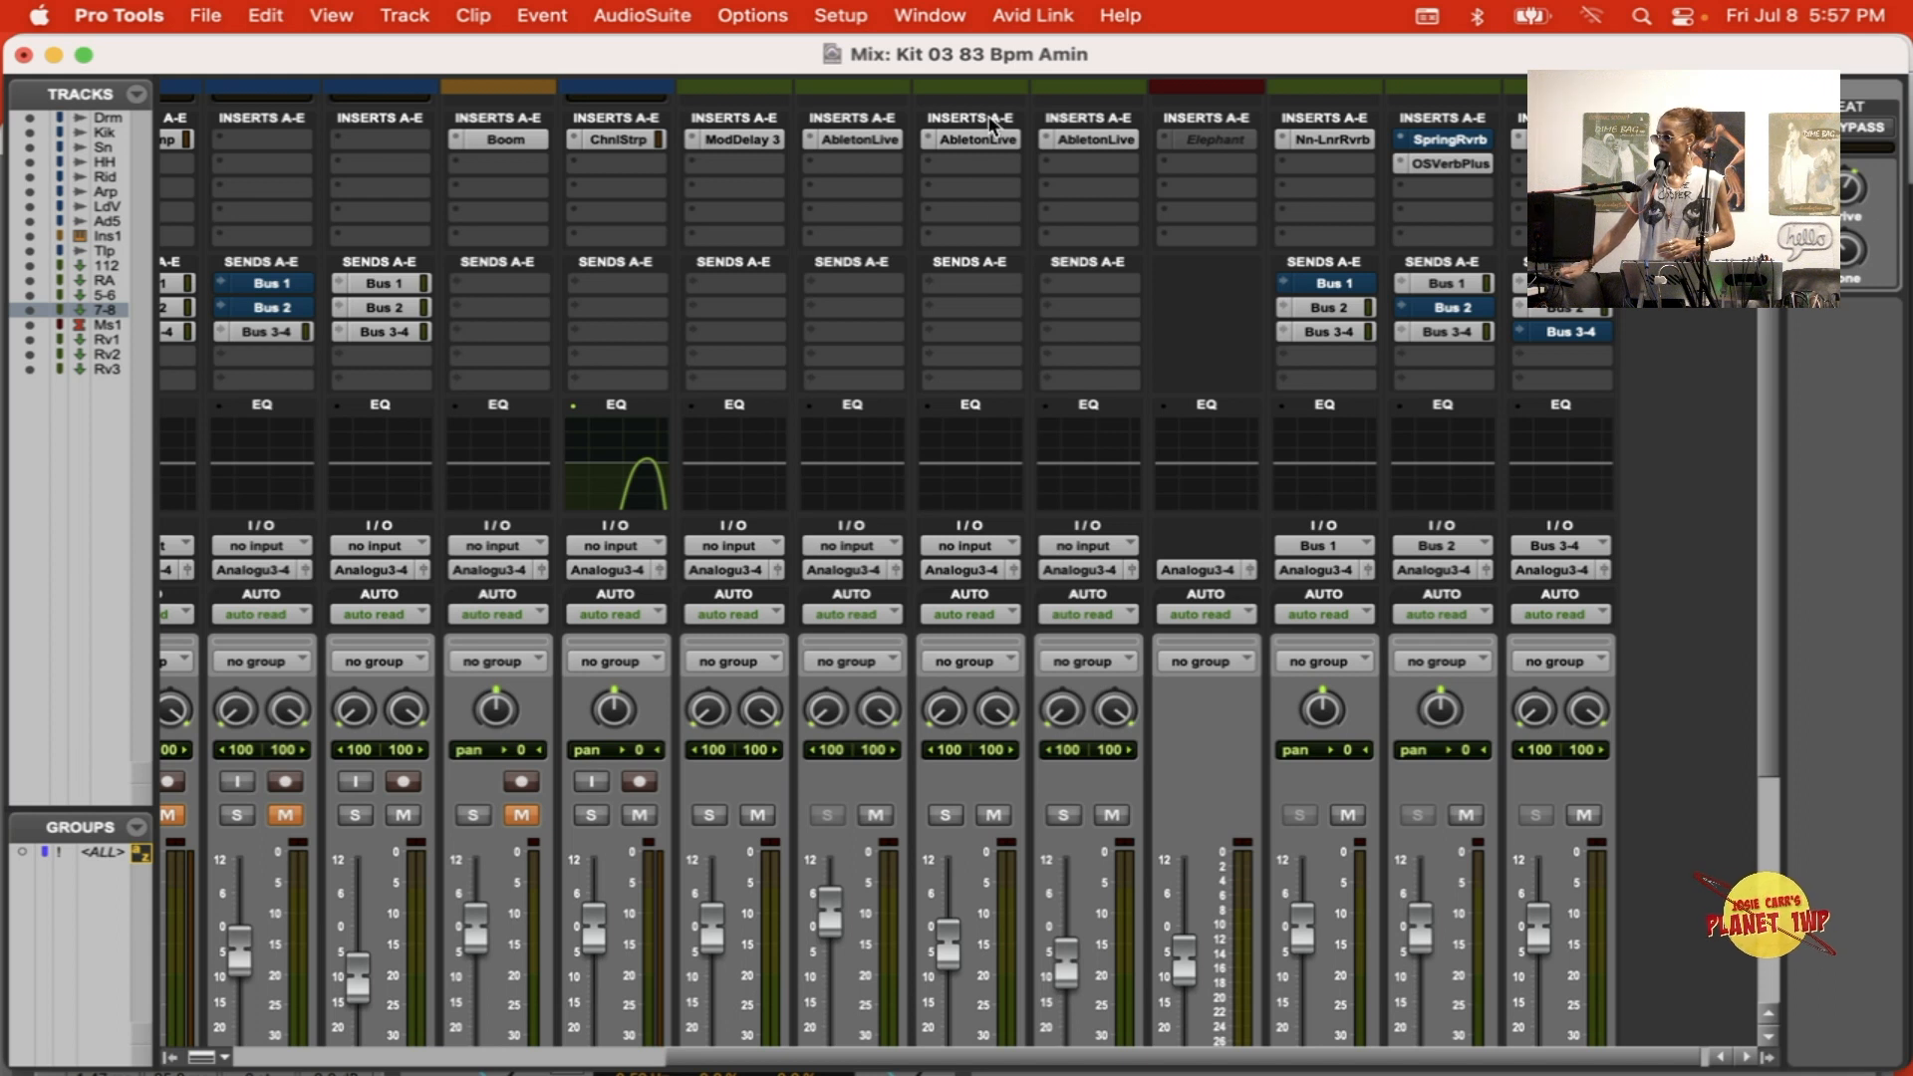
left_click(985, 139)
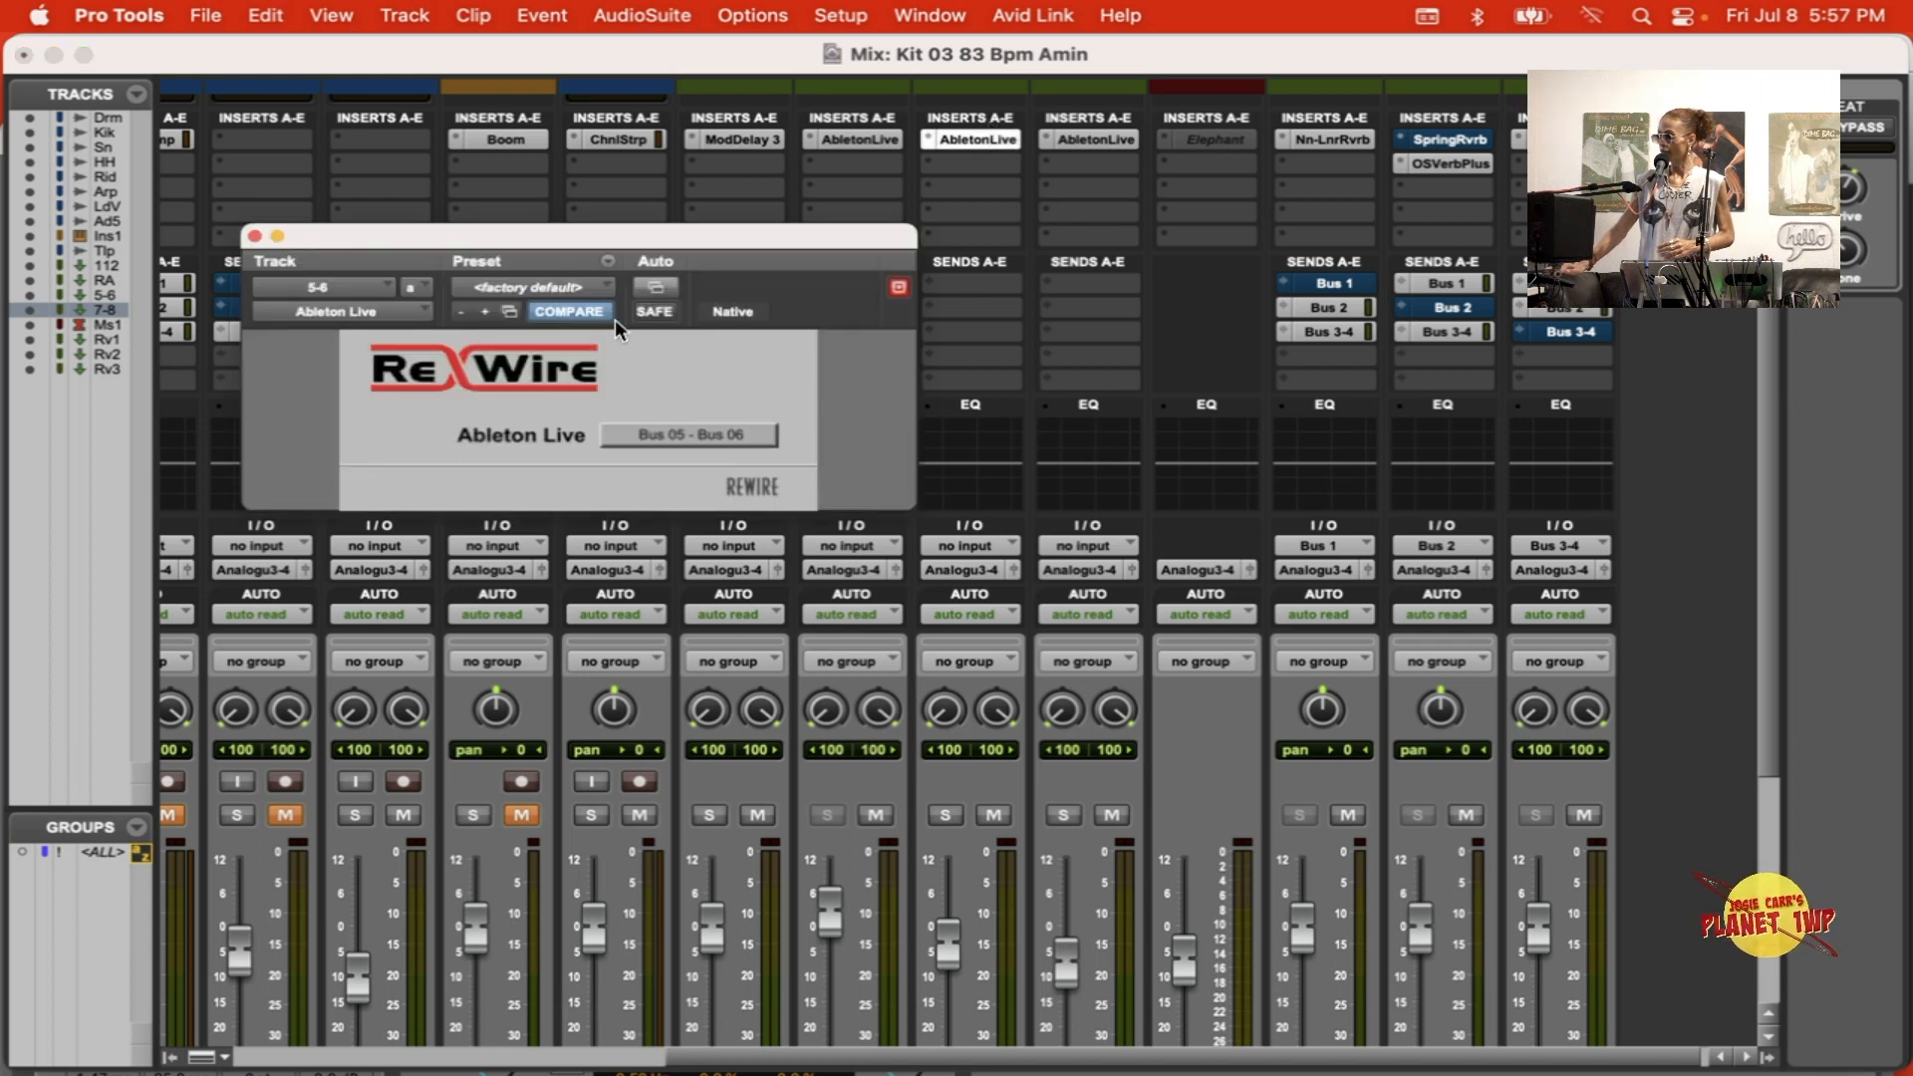
left_click(255, 235)
key("super+Tab")
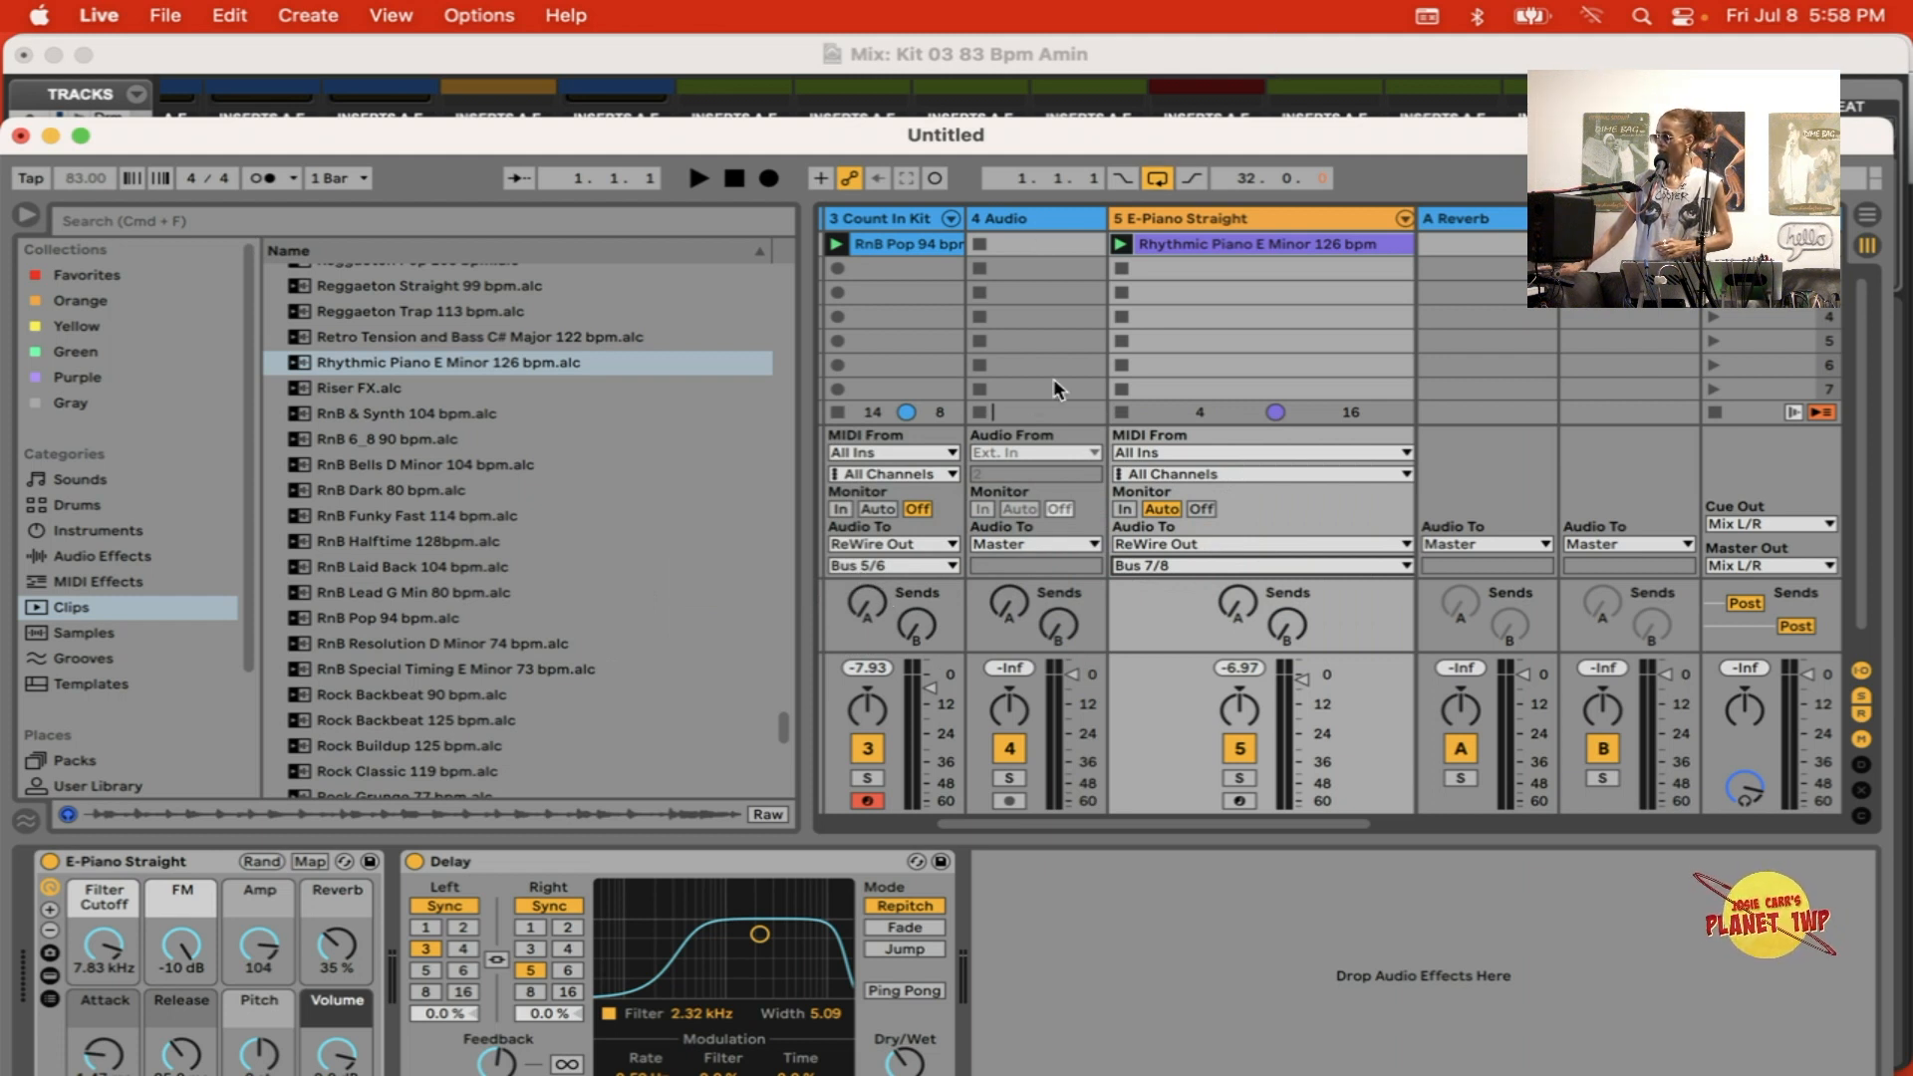
left_click(1357, 46)
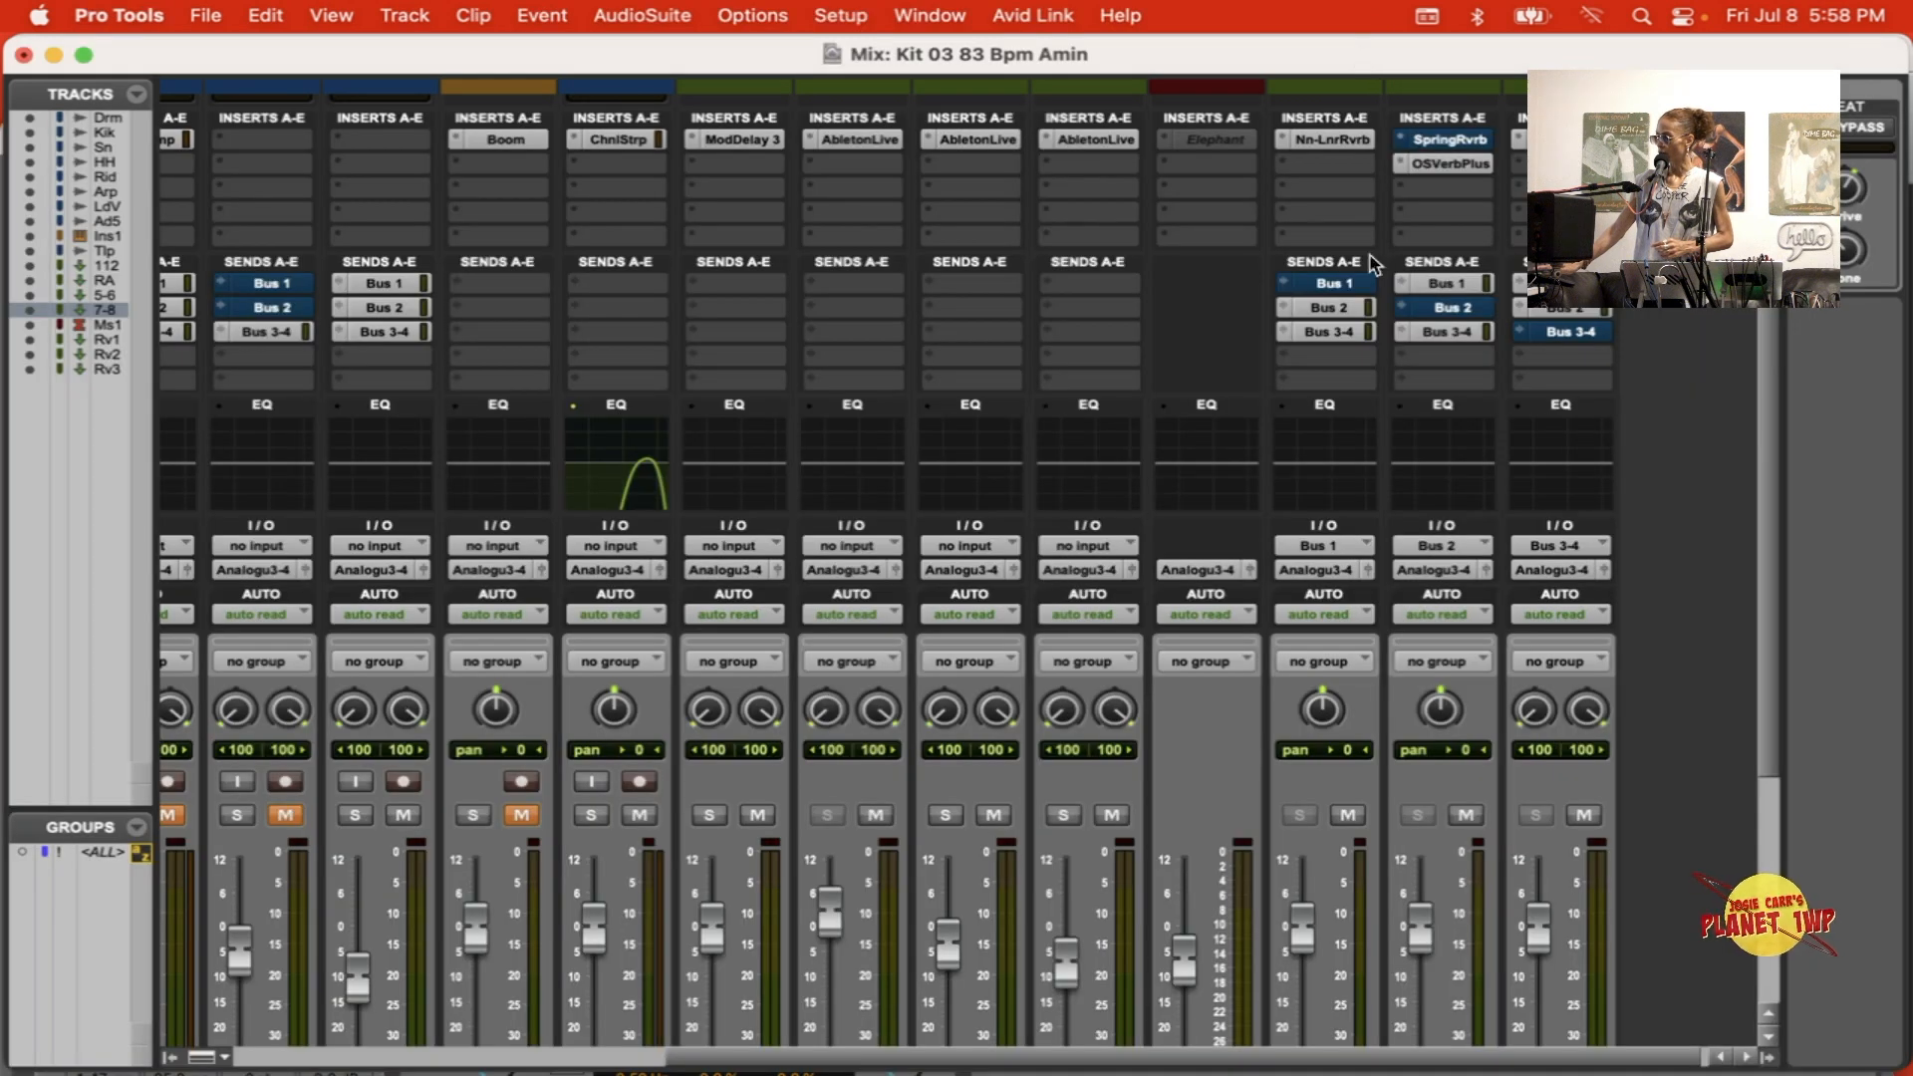
scroll(1295, 628, "down", 5)
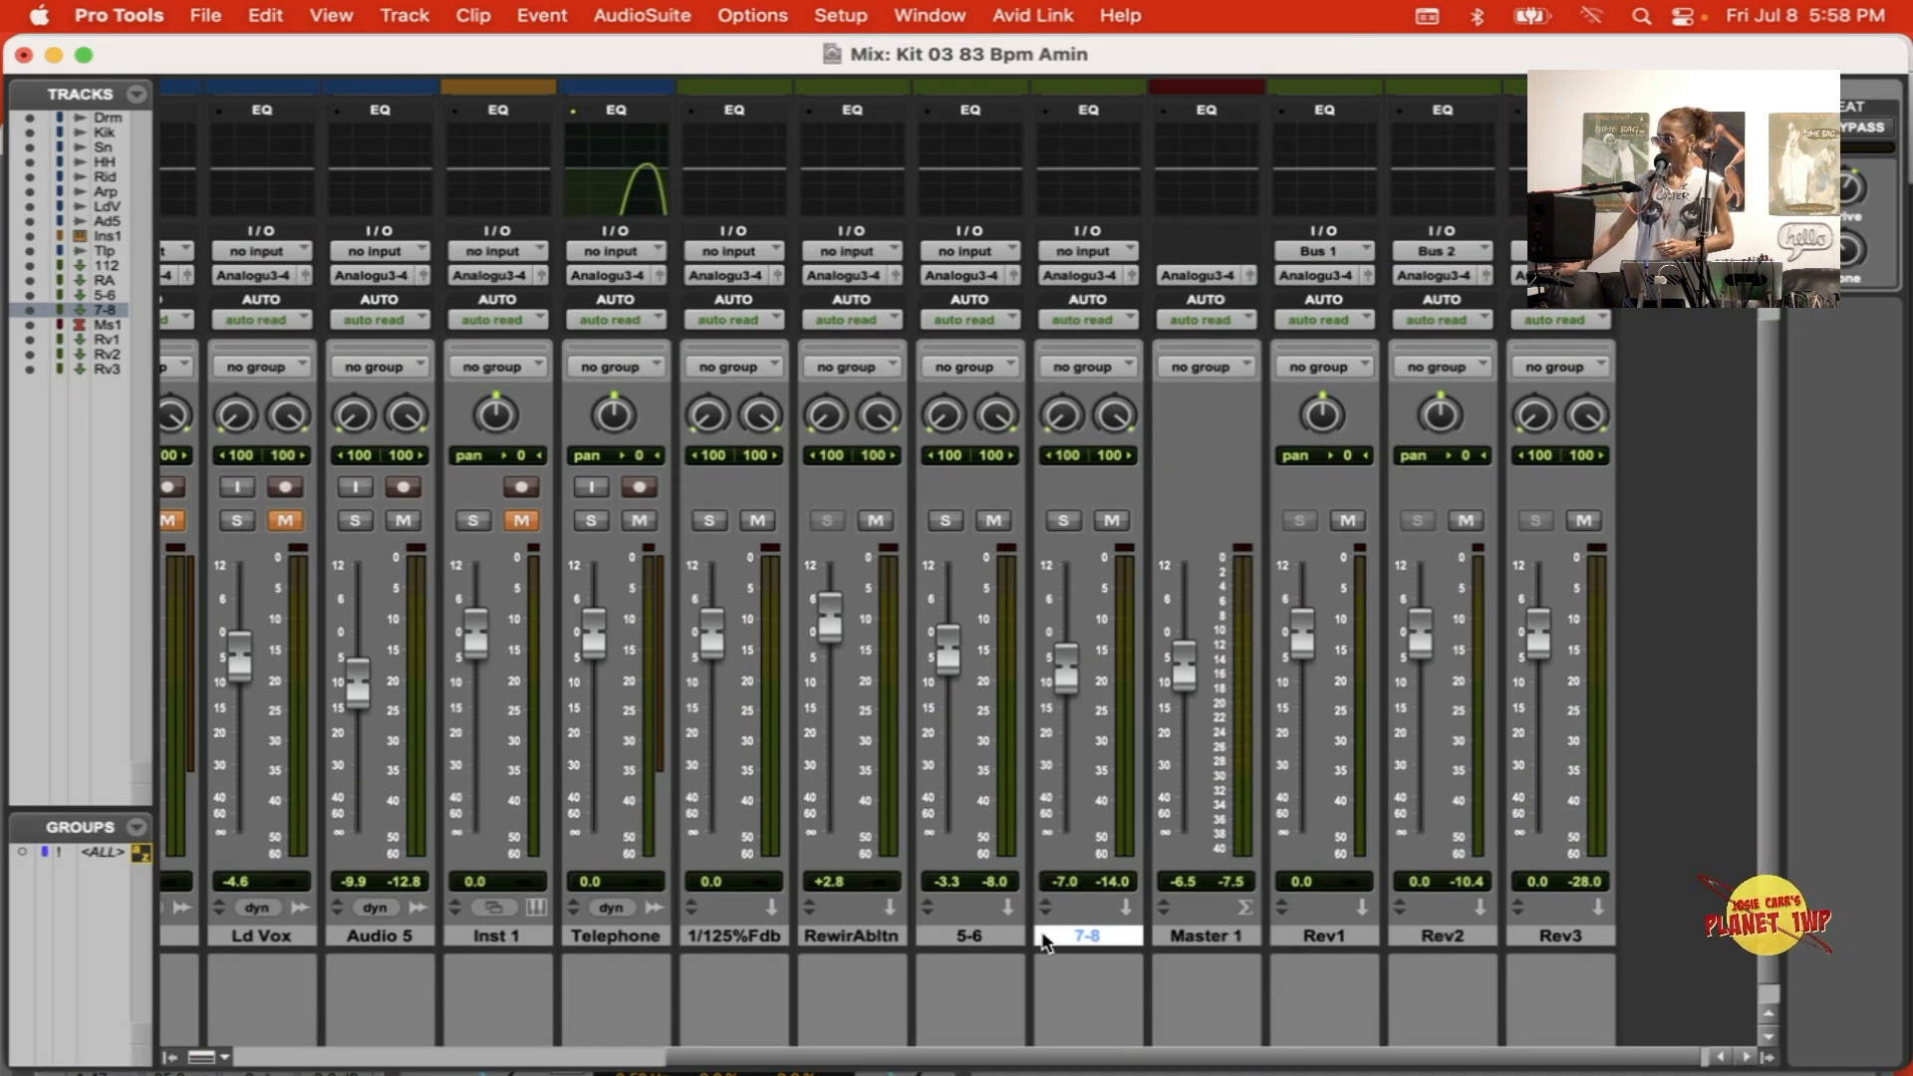